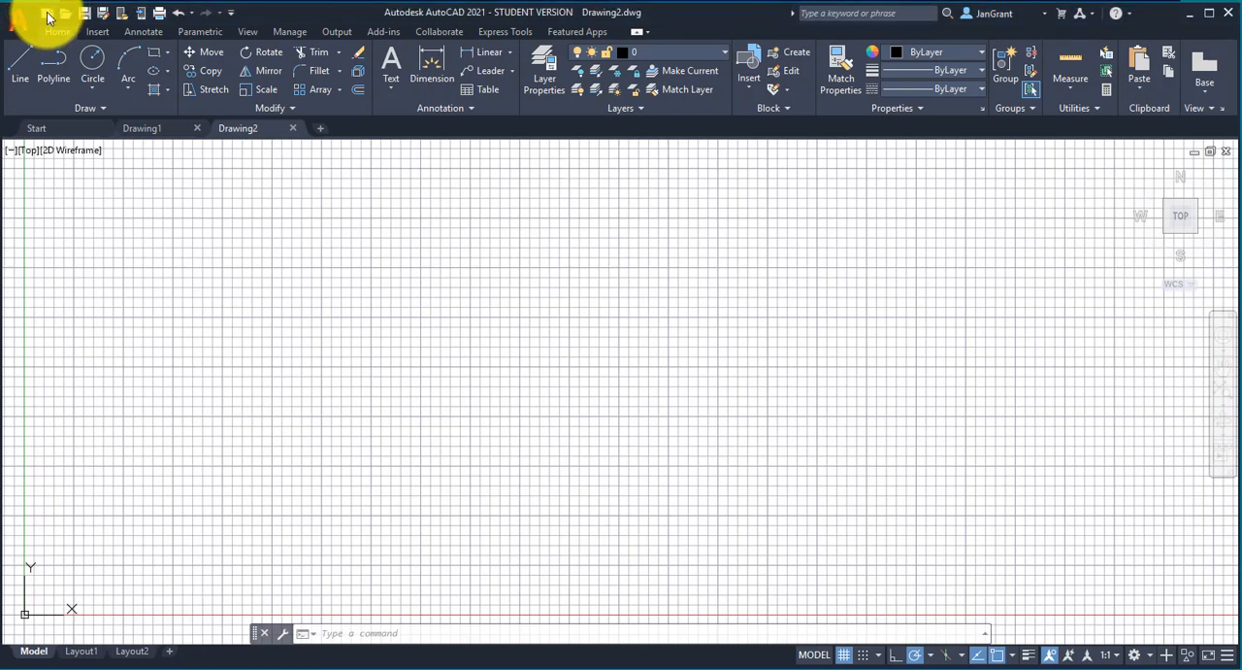
click(48, 13)
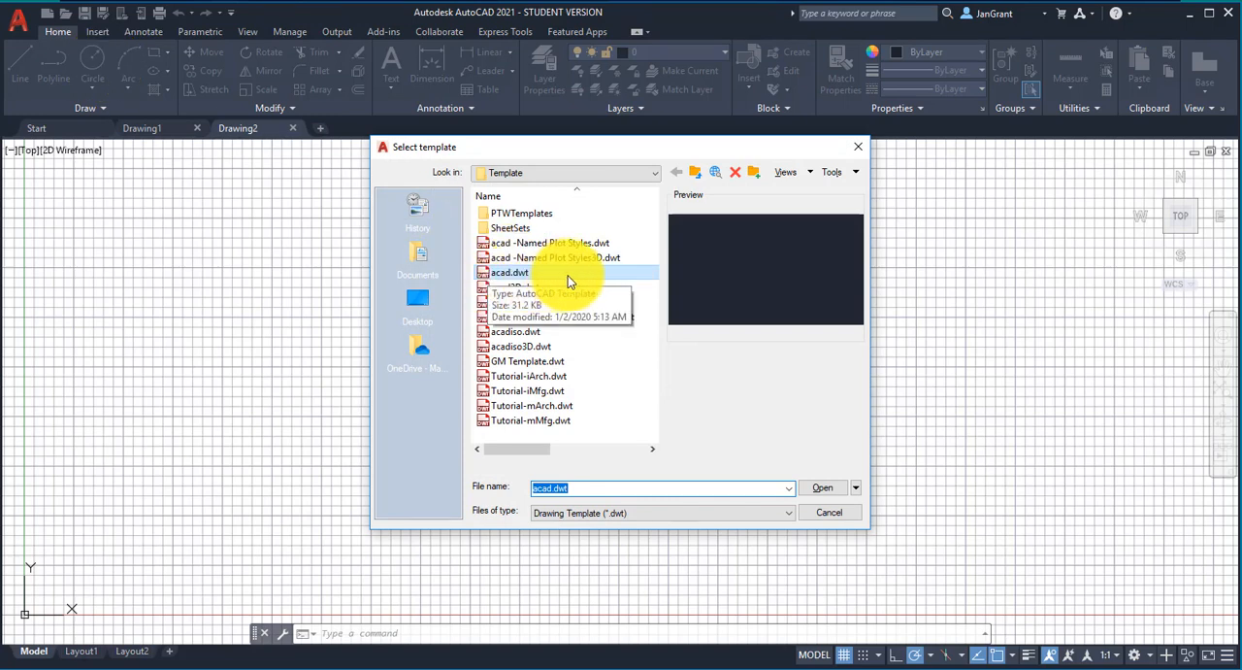
click(529, 275)
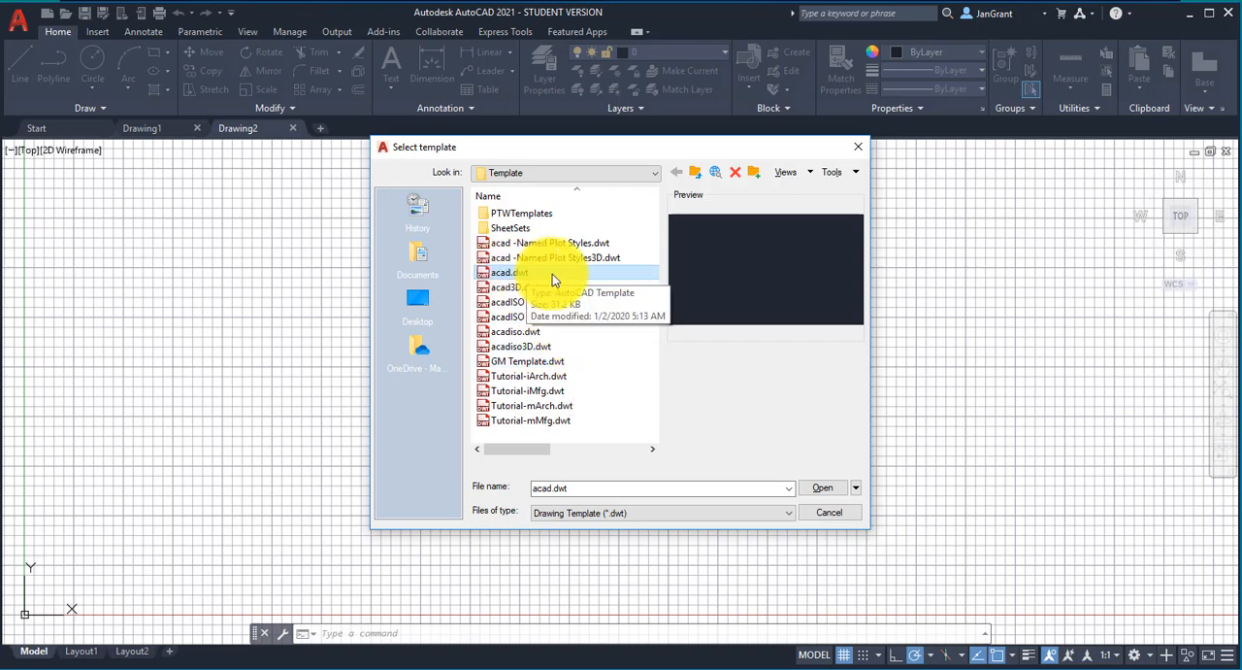
click(822, 487)
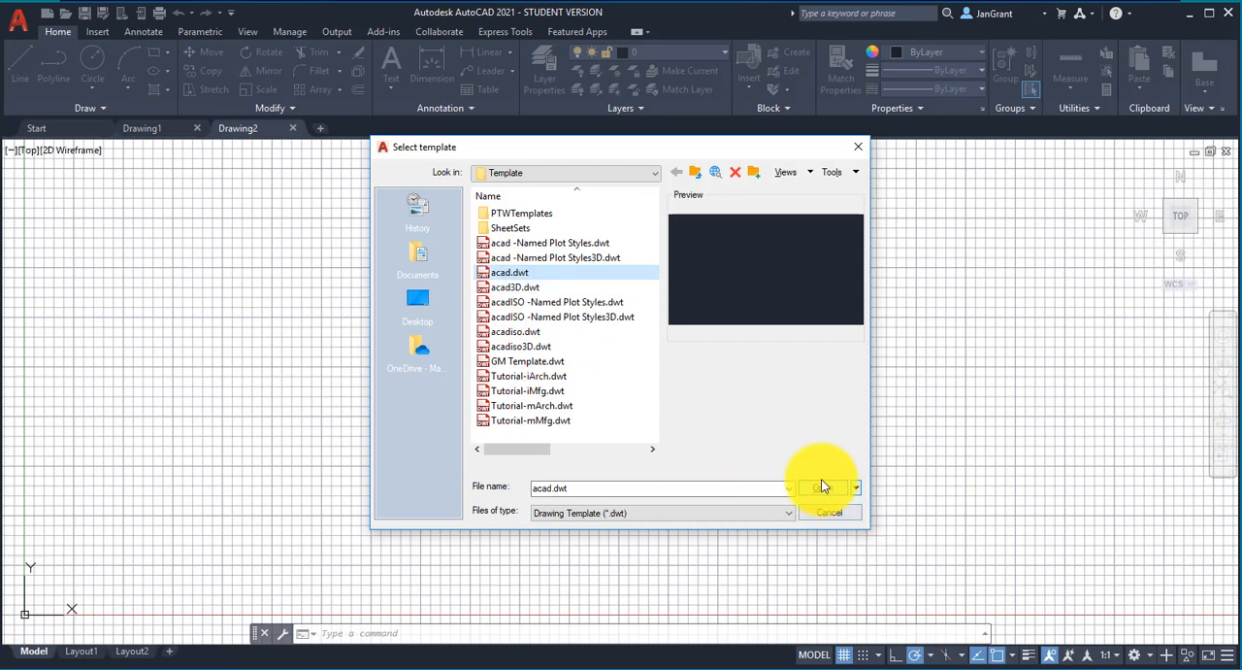
click(858, 147)
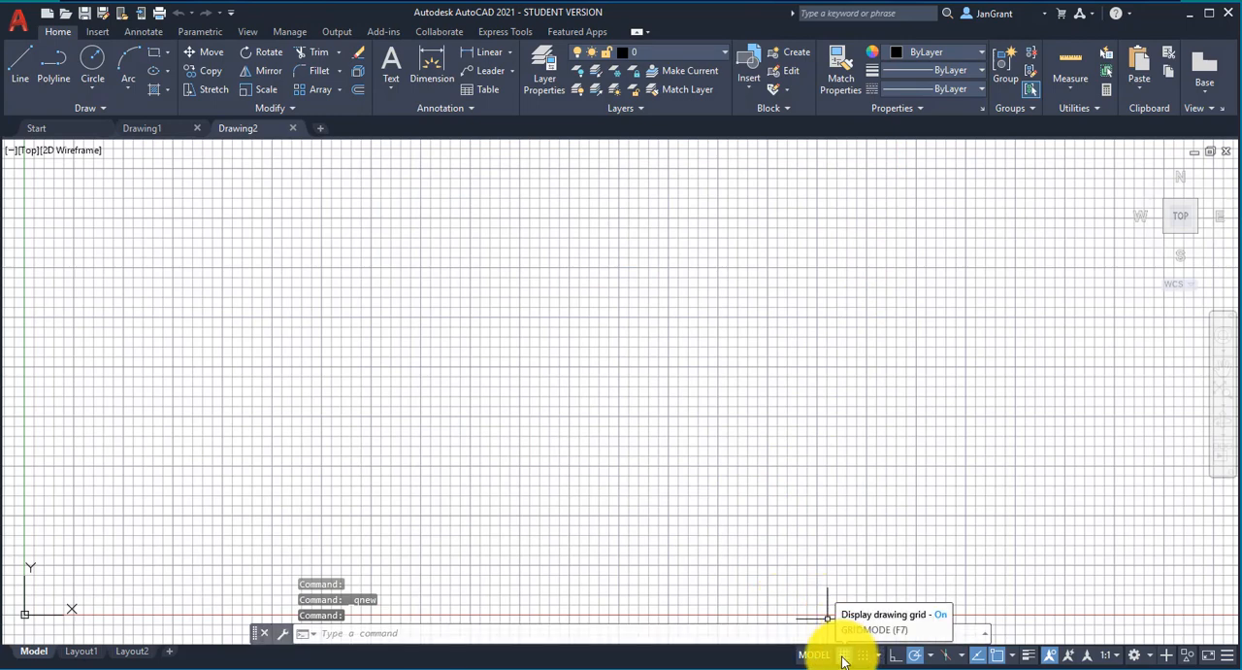
Step: Turn off the drawing grid and set the view to SE Isometric
click(843, 659)
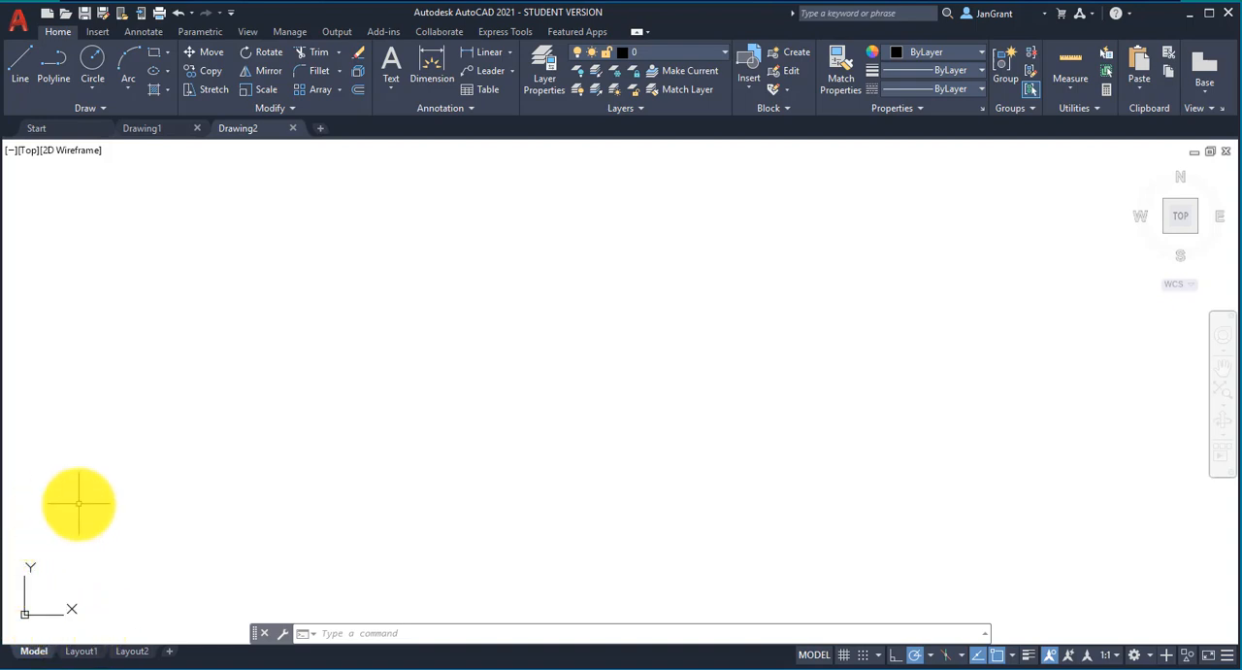
click(30, 151)
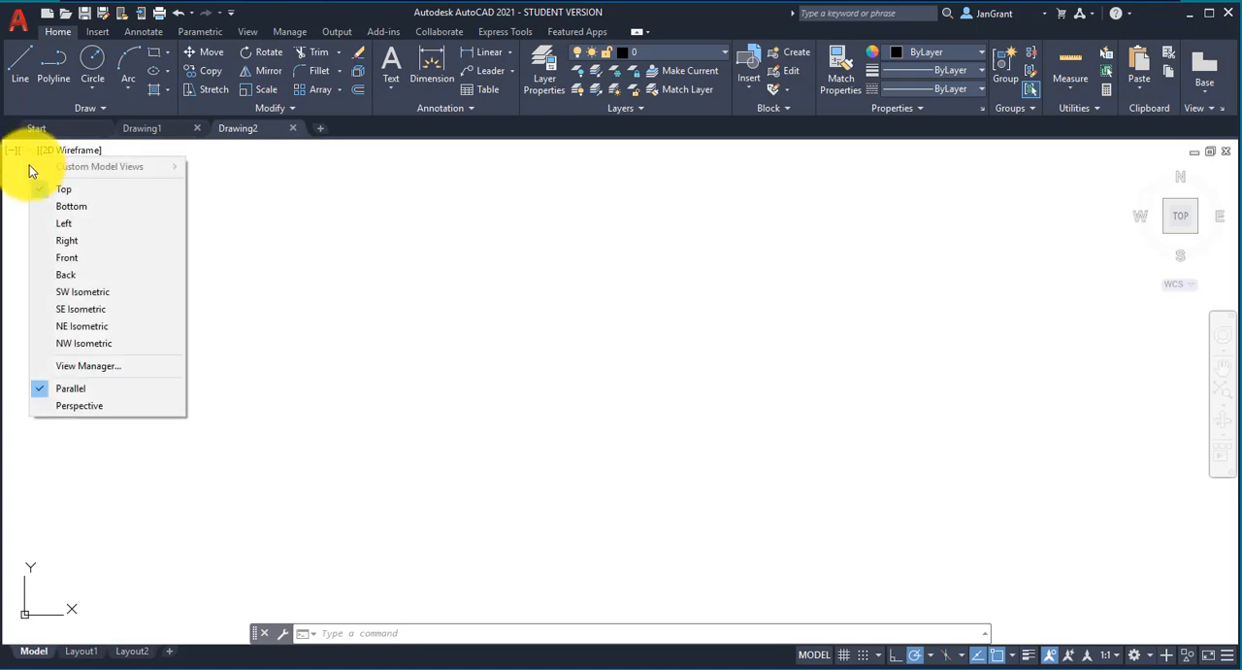
click(116, 308)
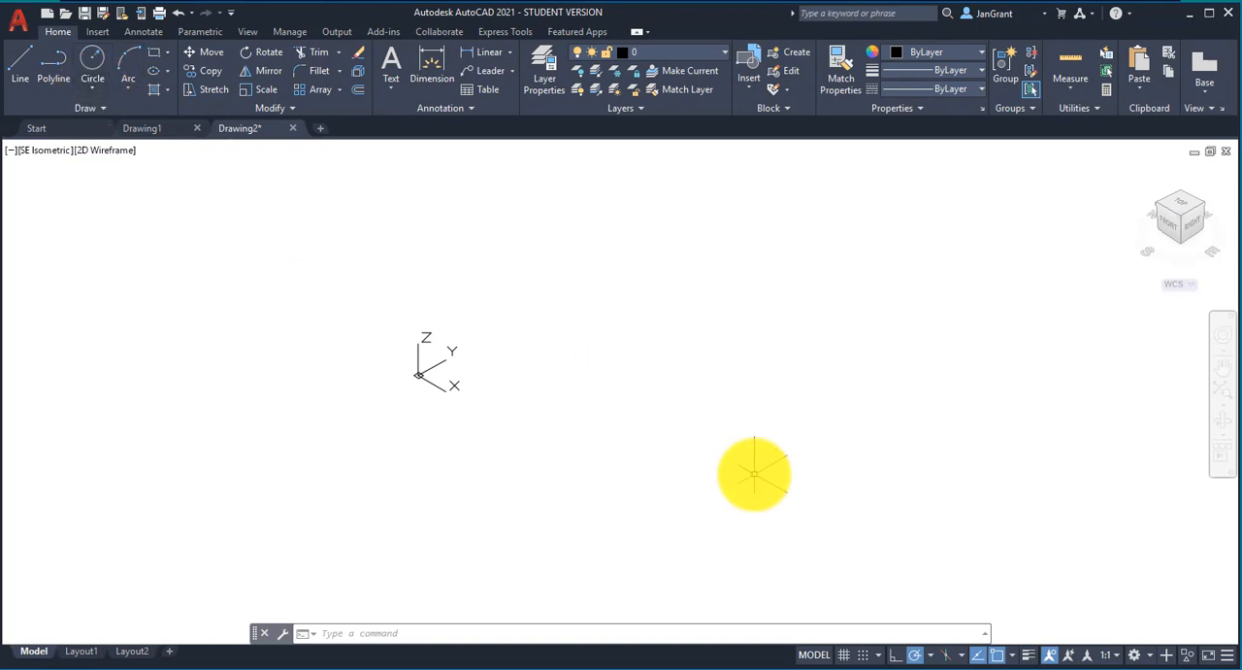
Step: Switch to the 3D Modeling workspace and set the visual style to Conceptual
click(1153, 658)
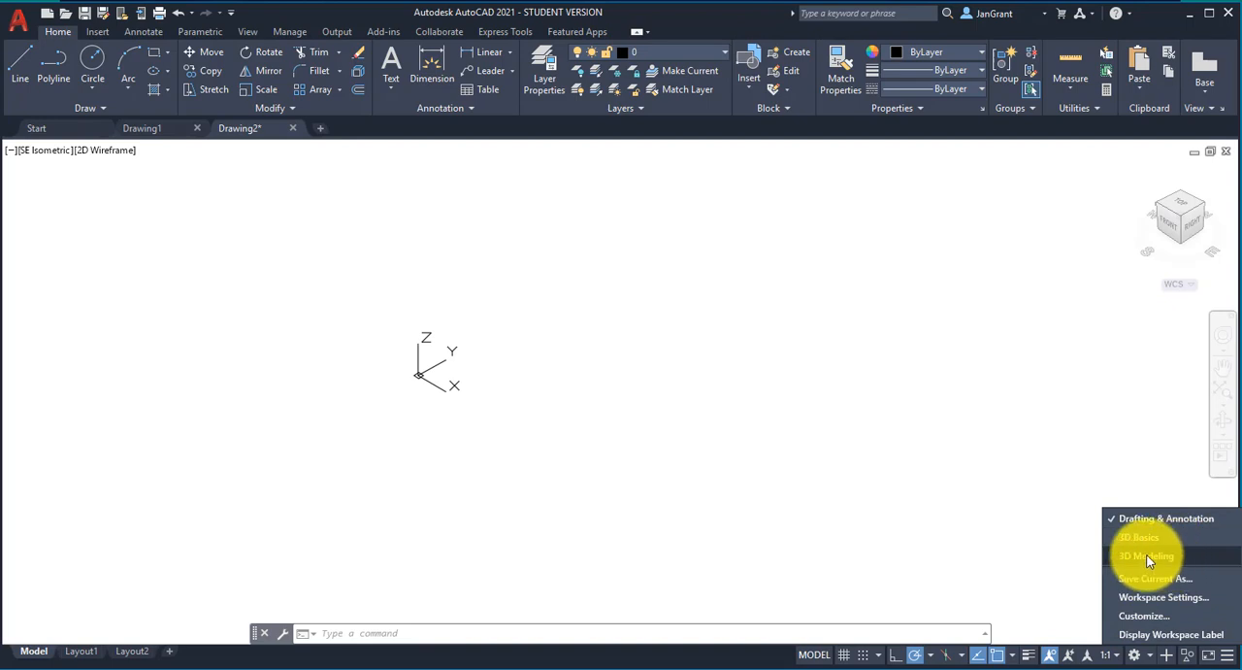
click(1171, 556)
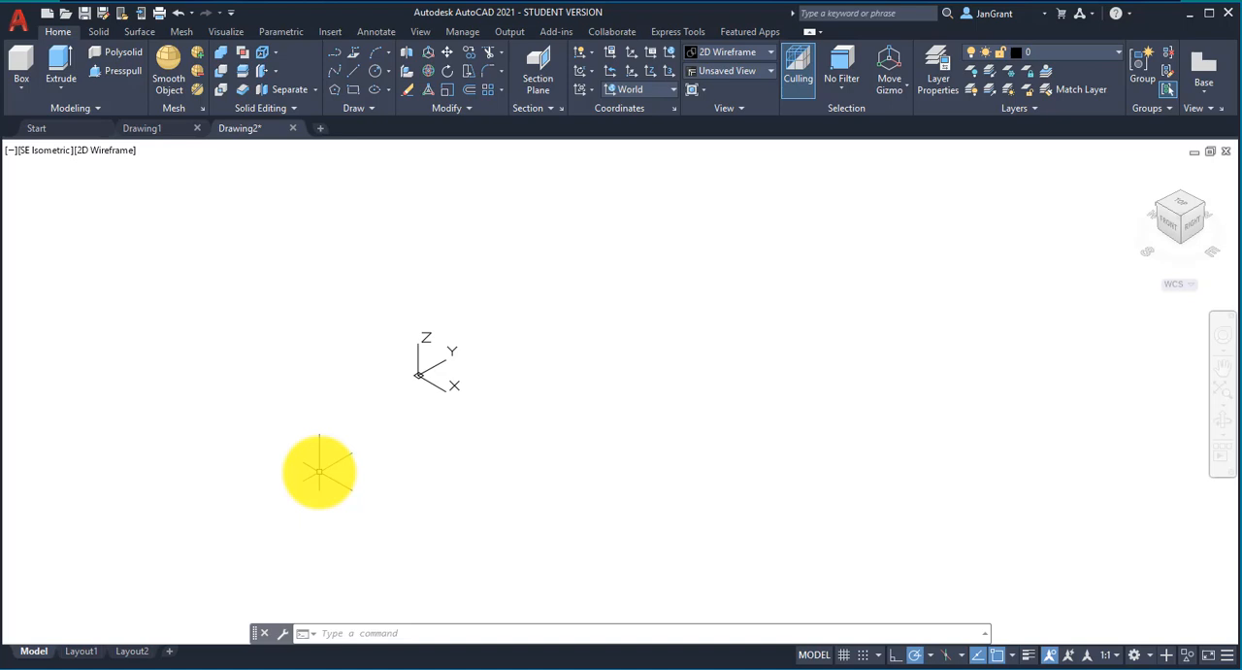
click(1136, 655)
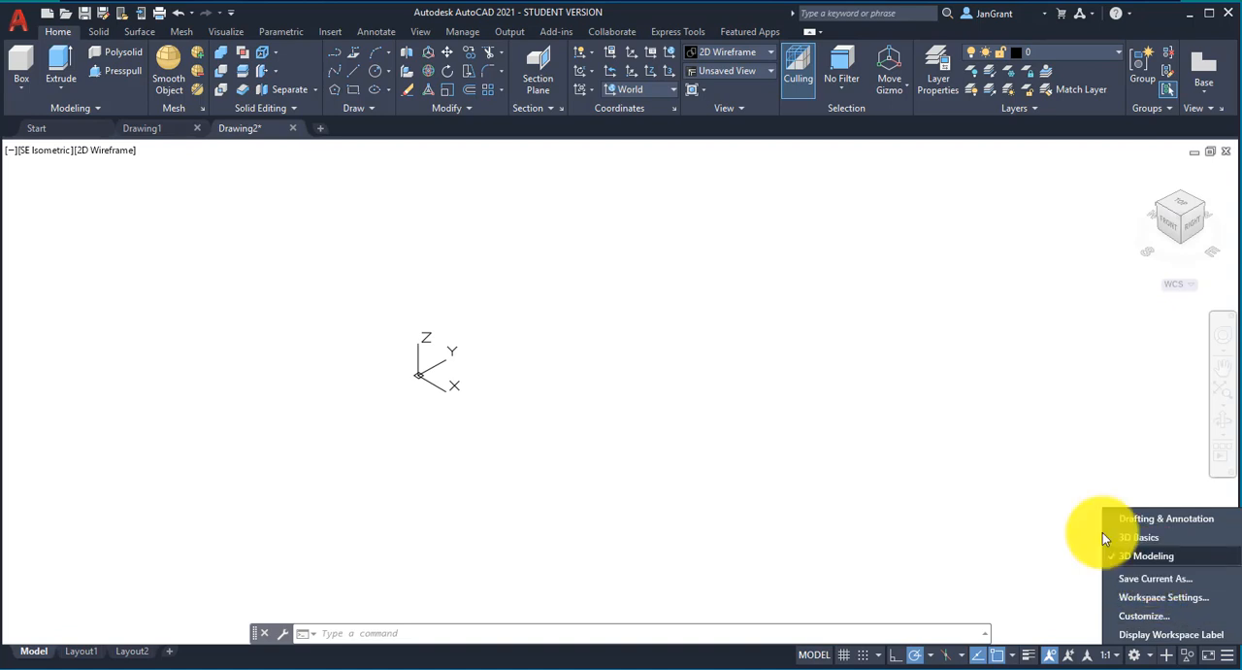
click(244, 208)
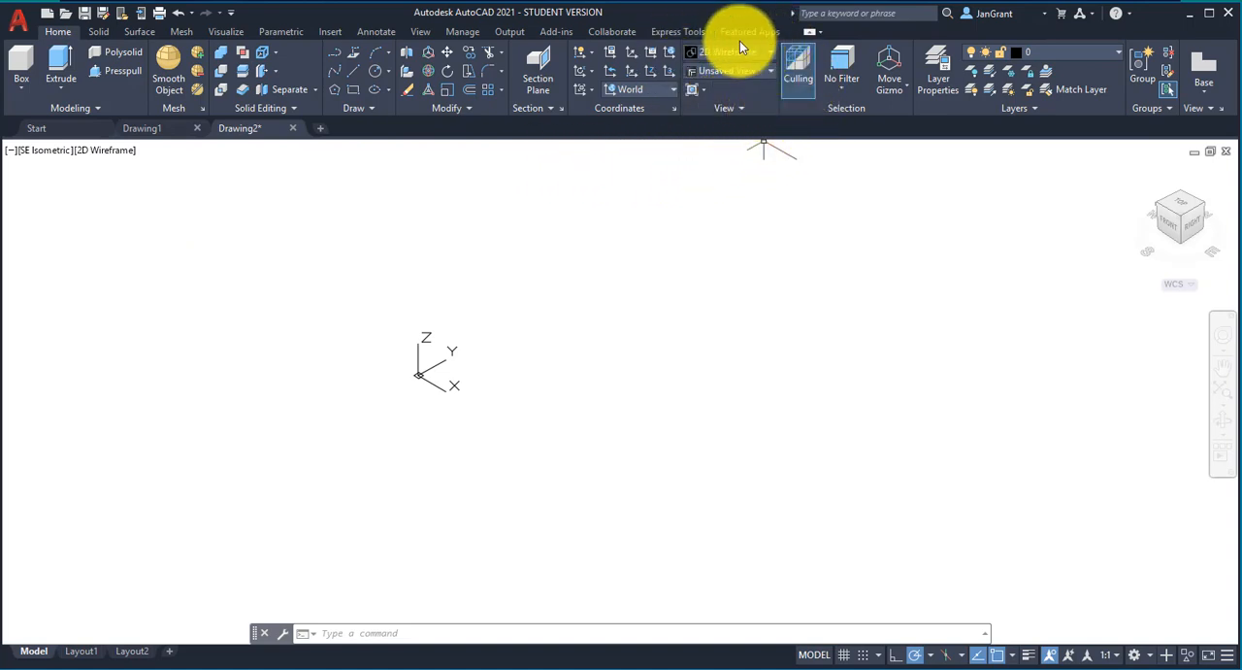
click(771, 51)
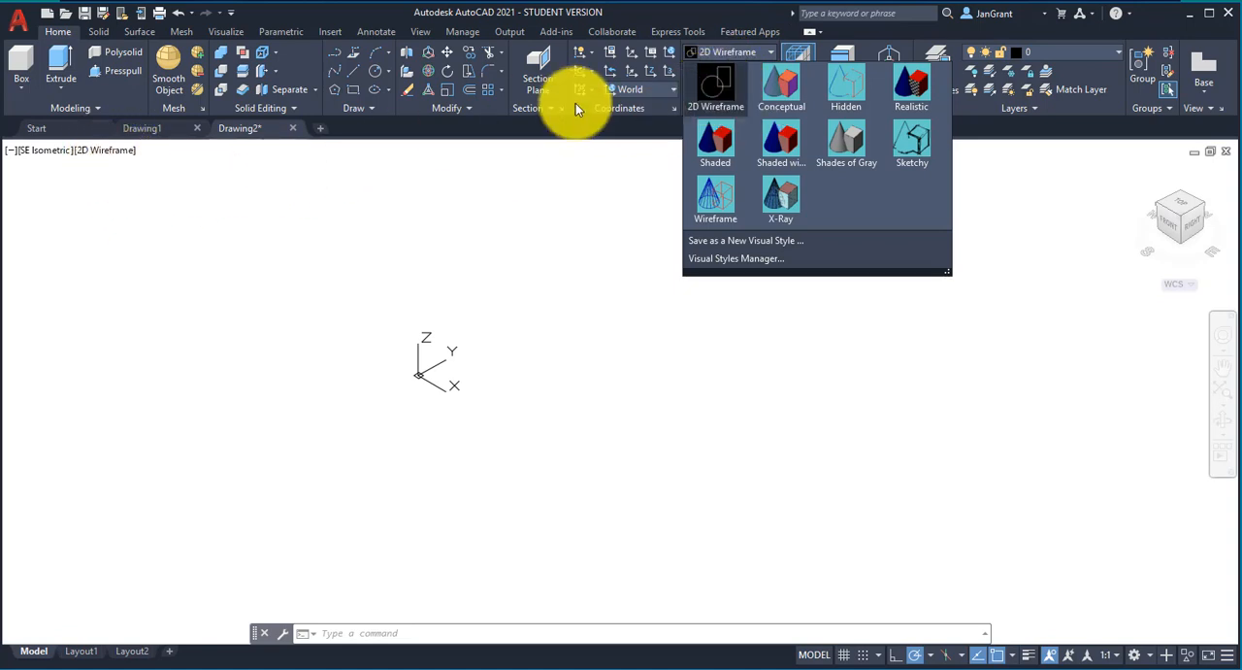
click(778, 82)
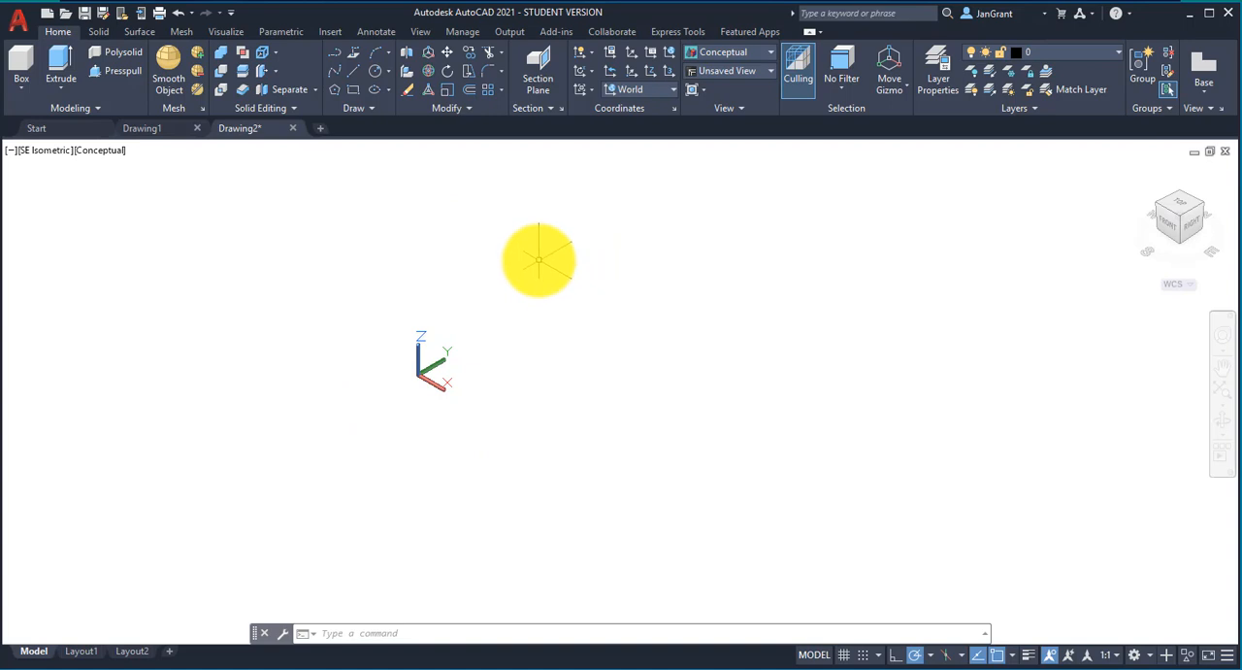
Step: Examine the uniform background color choices for 3D parallel projection in the display options, leaving them without changes
right_click(534, 258)
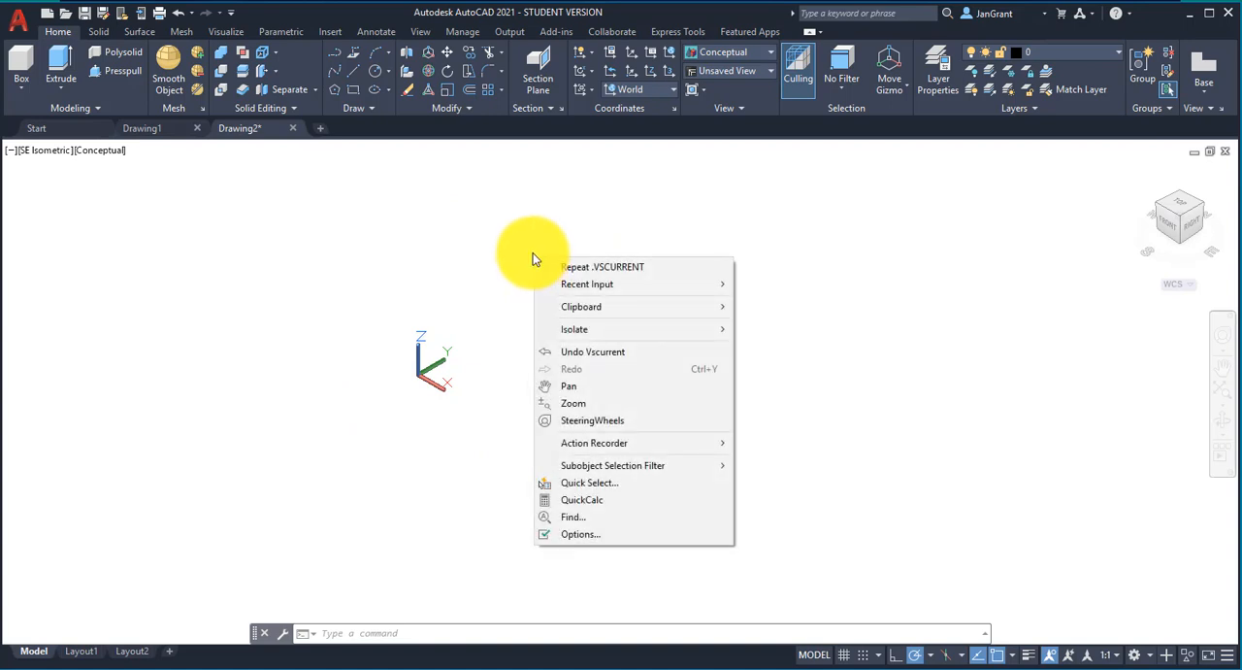
click(590, 533)
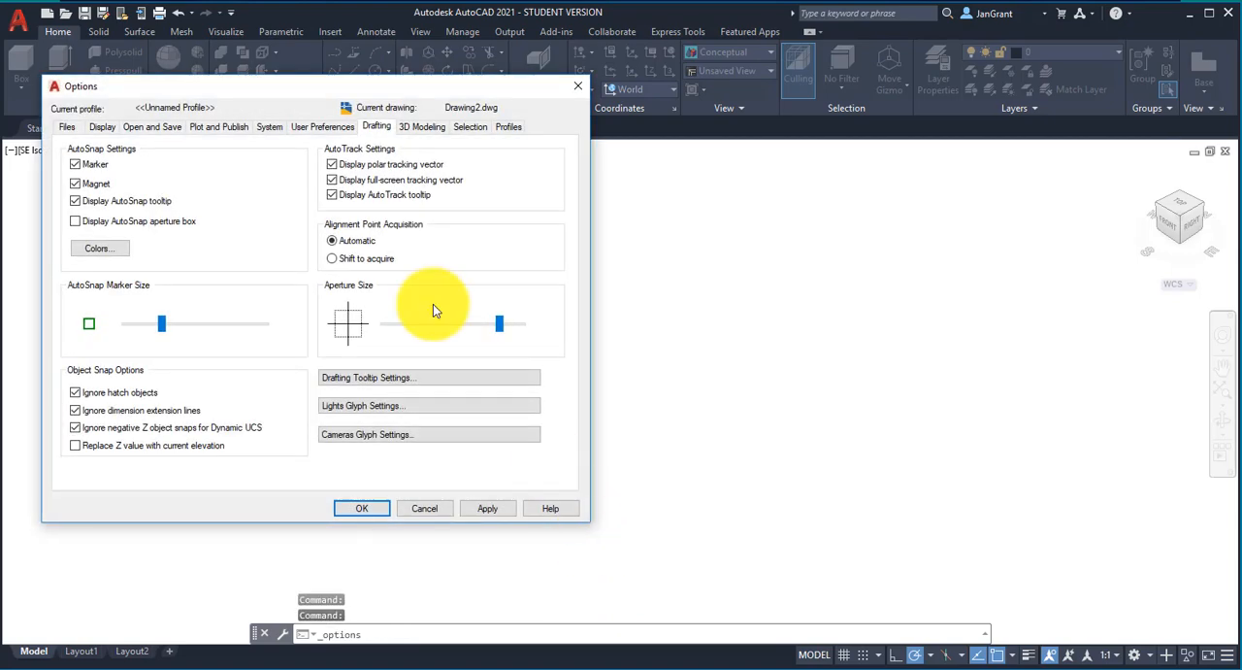
drag(354, 86, 606, 96)
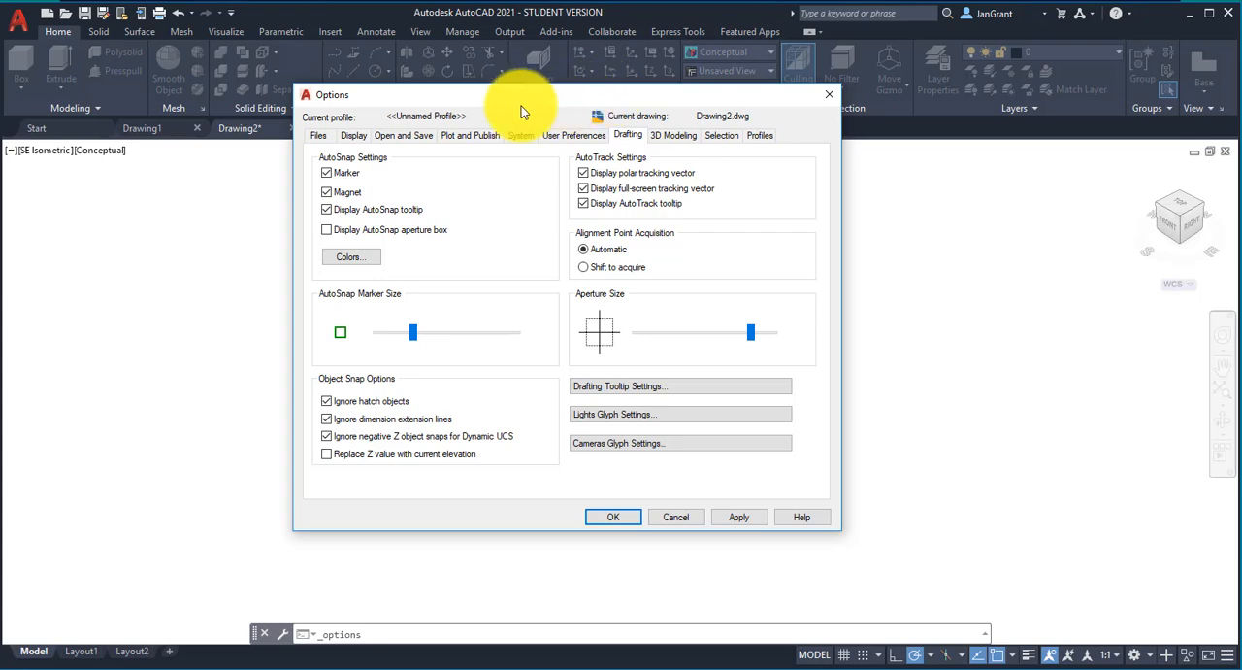
click(351, 136)
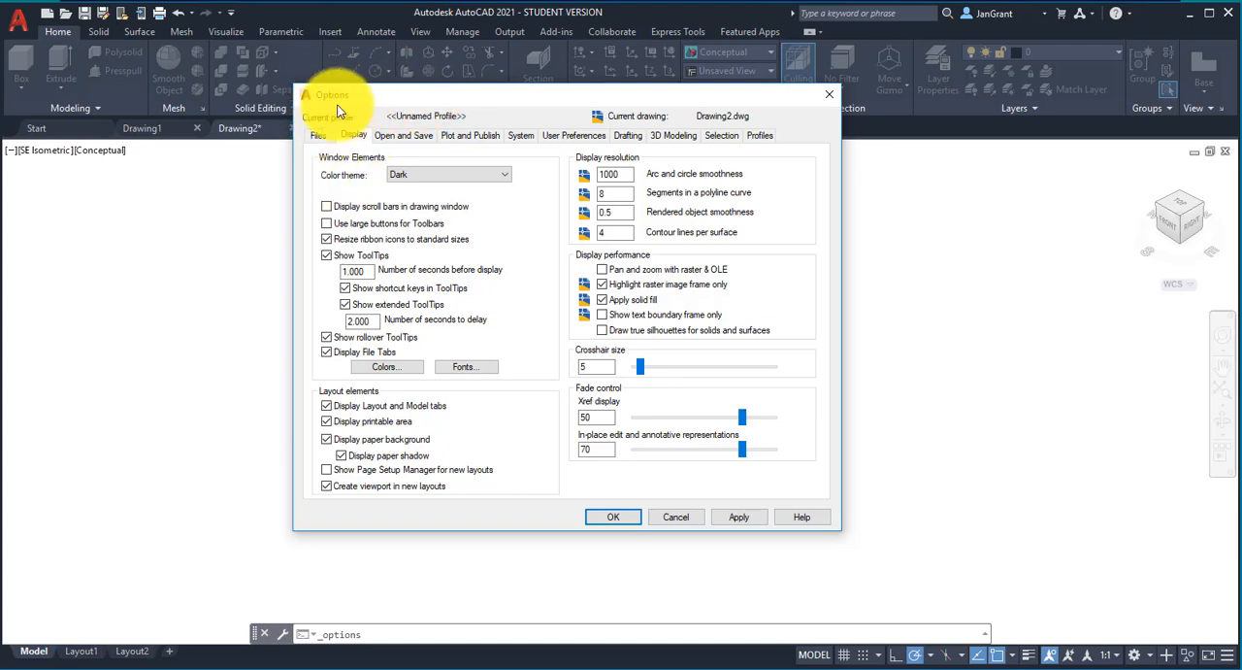
click(394, 370)
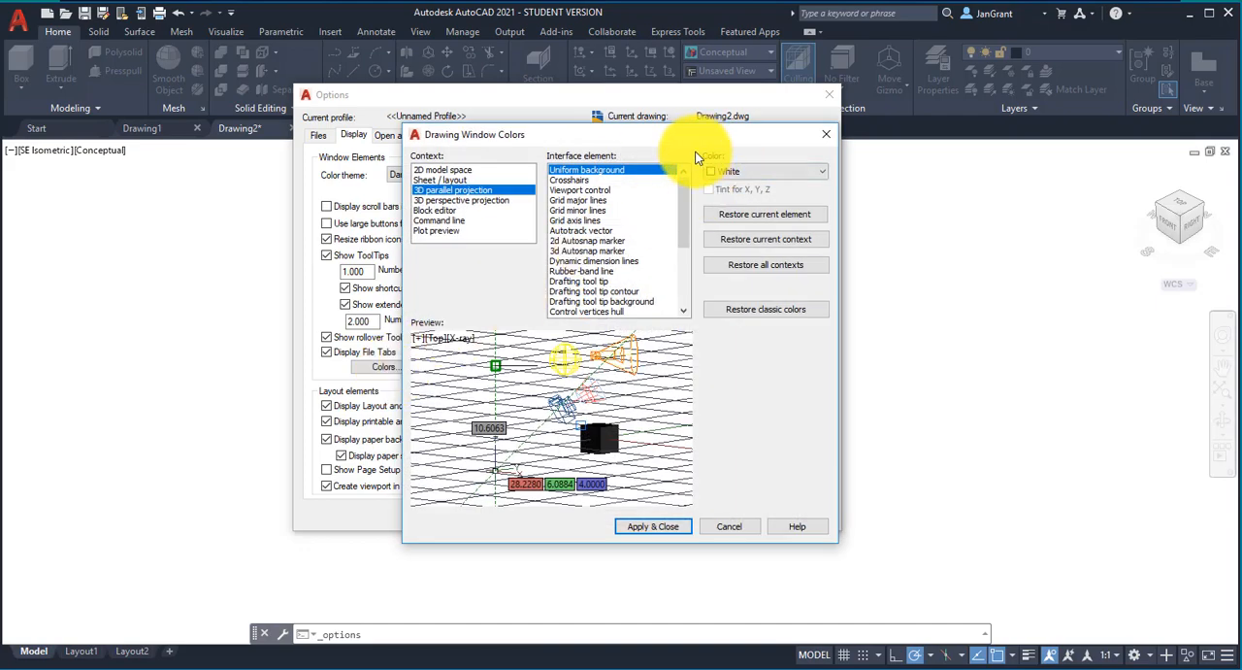
click(797, 171)
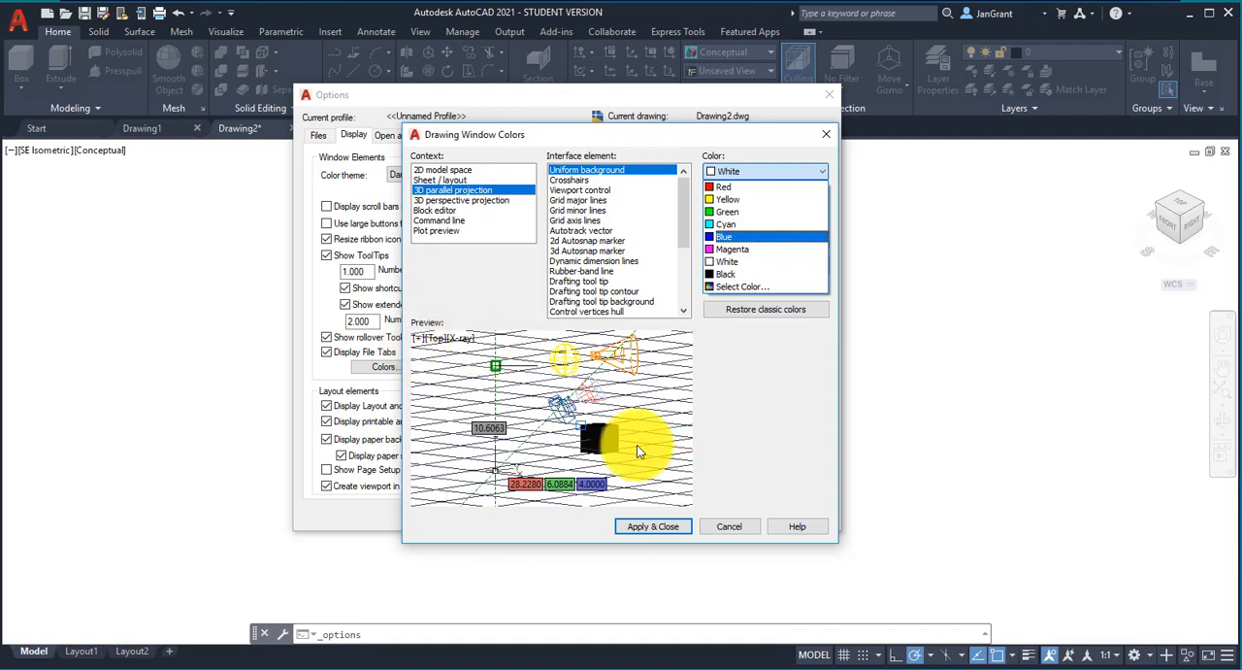
click(742, 532)
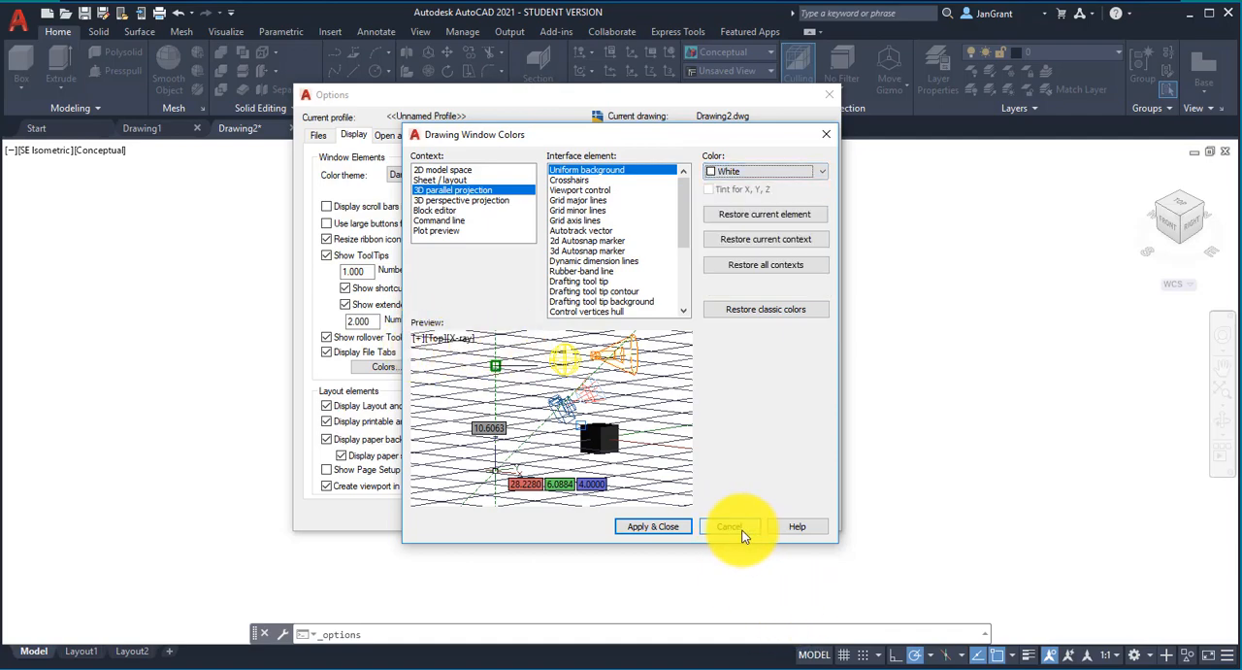
click(693, 515)
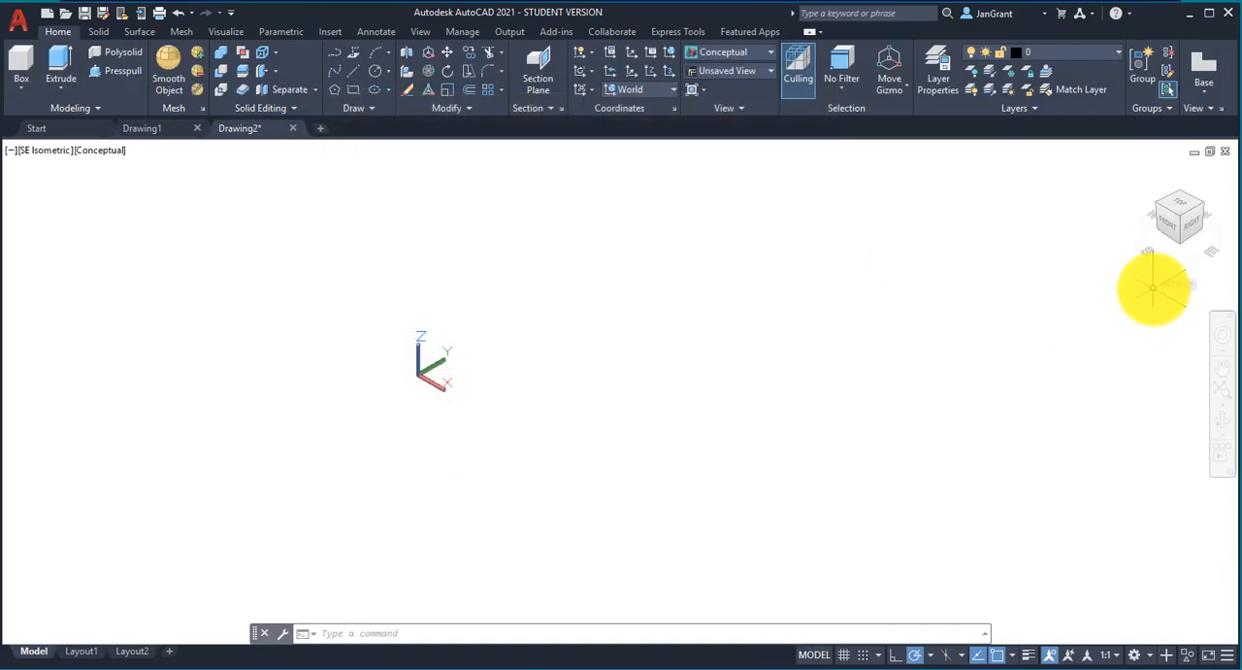
Step: Switch to the Top view and back to SE Isometric
click(39, 151)
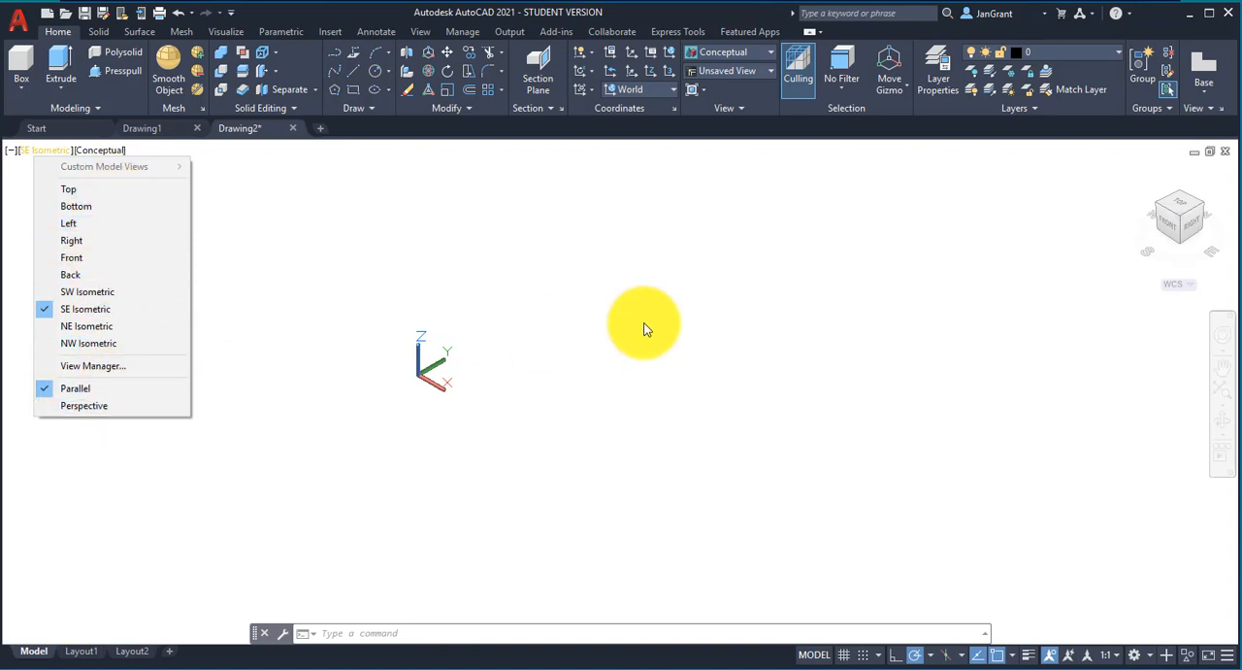
click(1078, 198)
click(1061, 213)
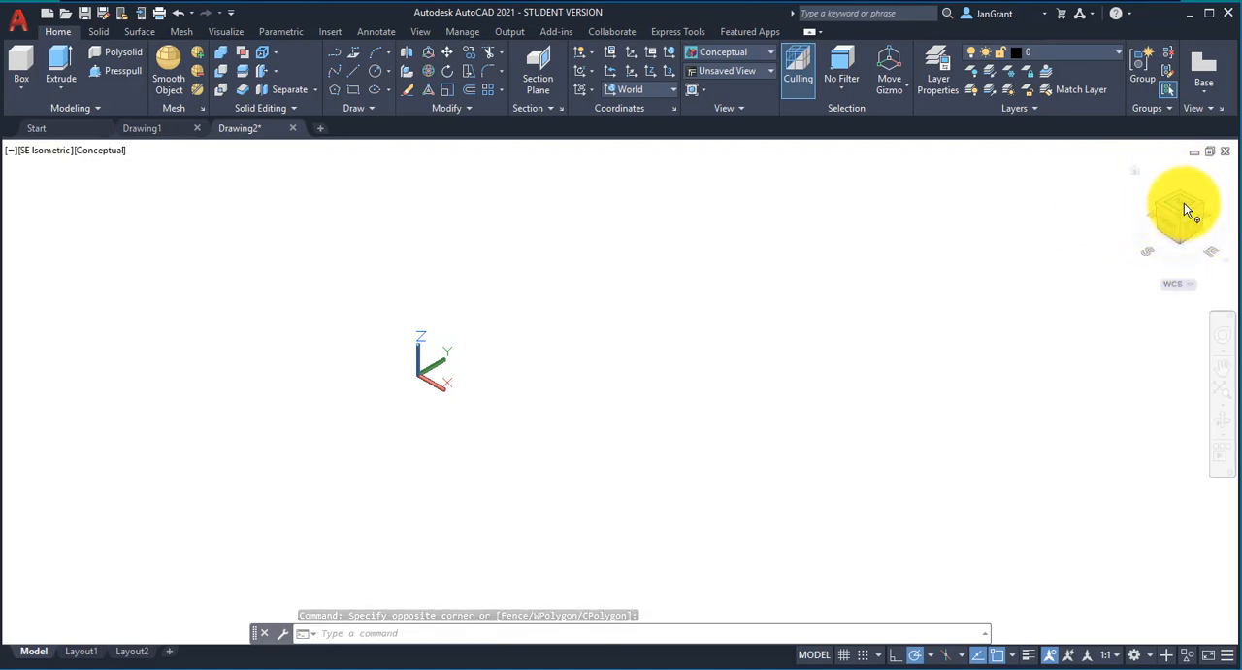
click(1181, 202)
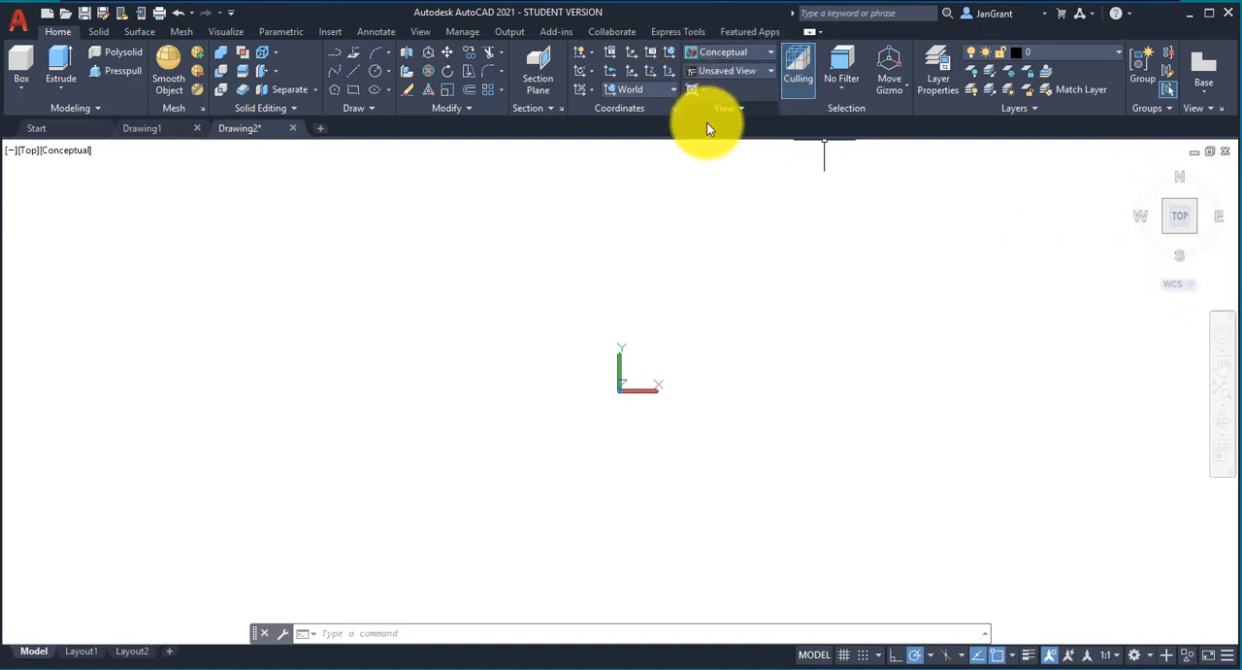
click(772, 71)
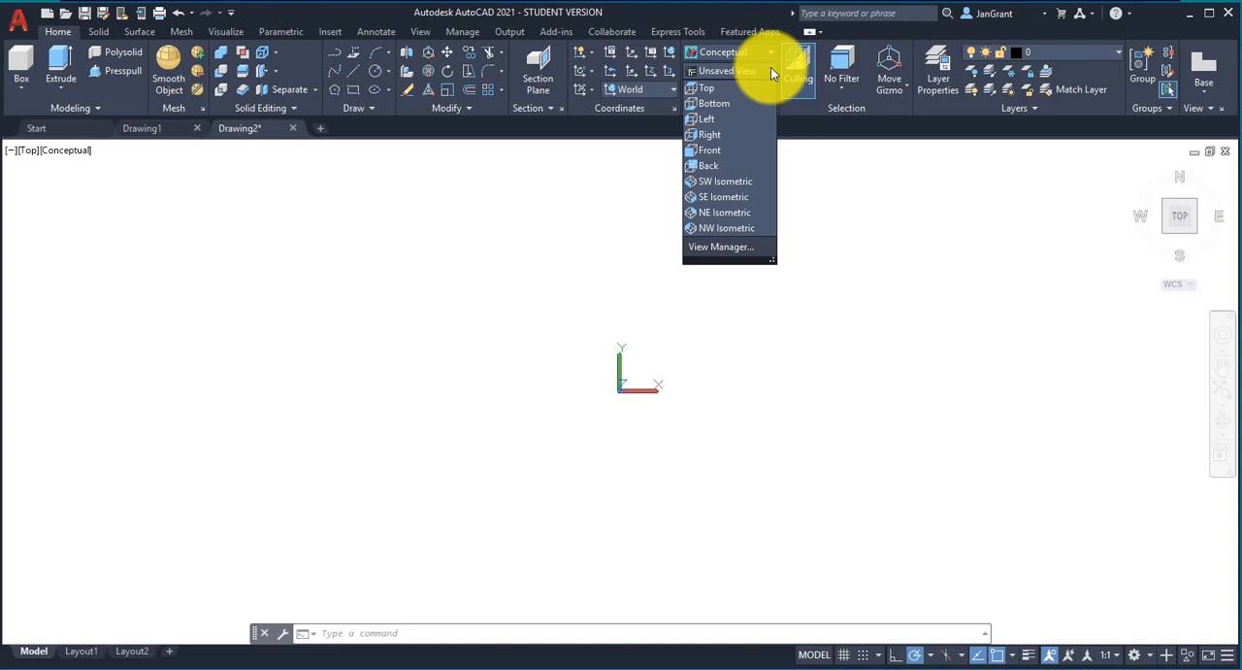
click(748, 198)
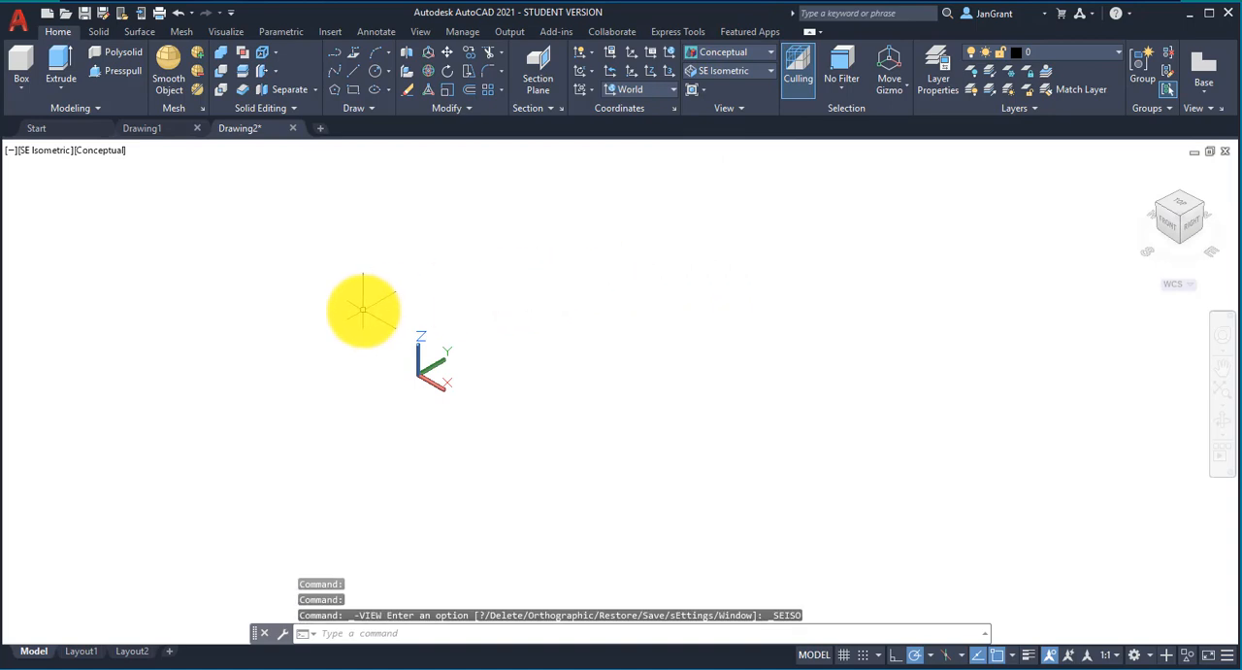
Step: Draw a solid box with a square-looking base and a height of about 2.6 just to the right of the origin
middle_drag(519, 402, 425, 338)
click(20, 88)
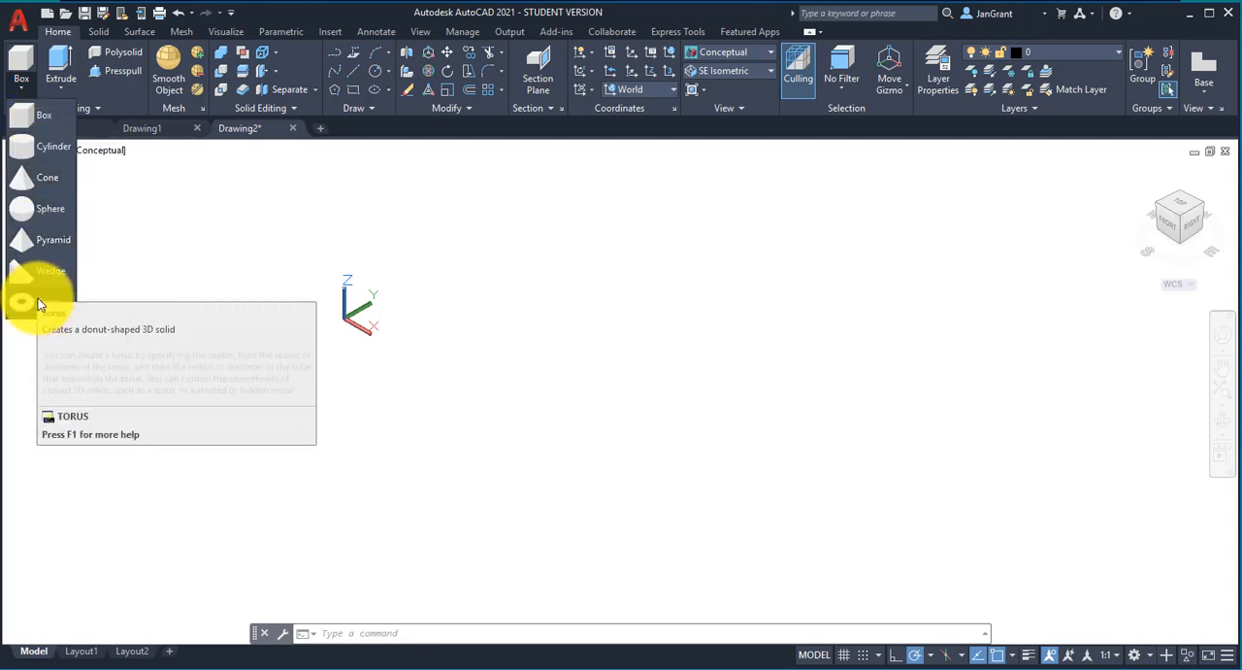
click(45, 115)
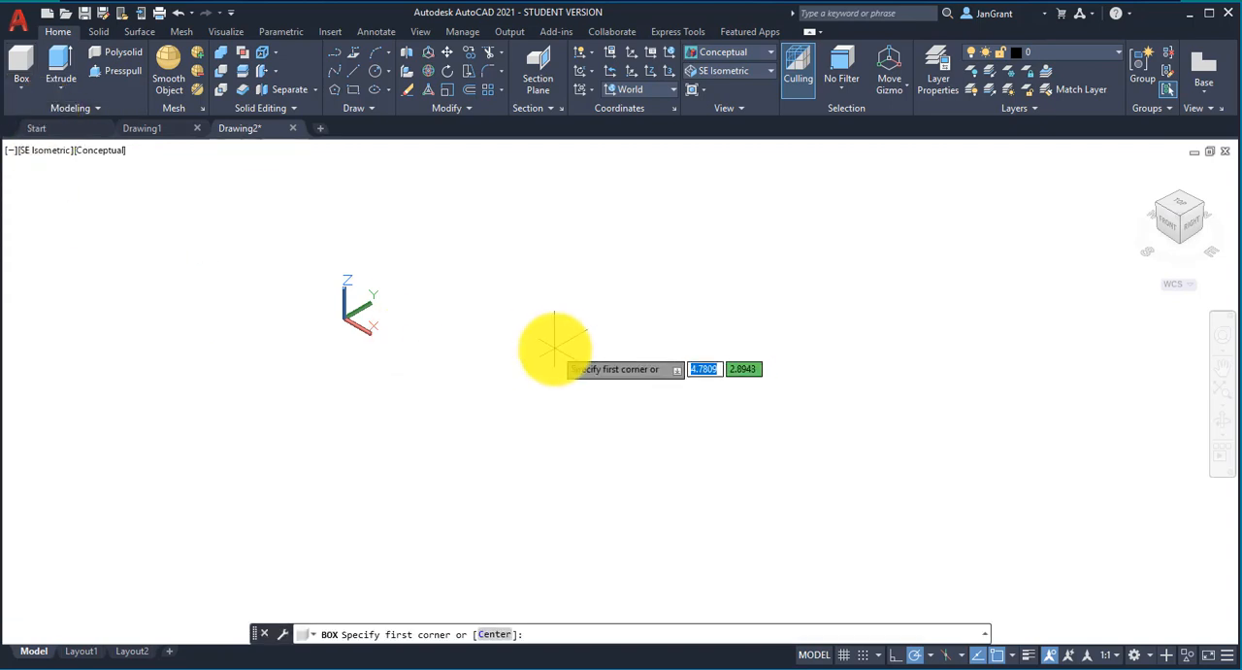
click(431, 308)
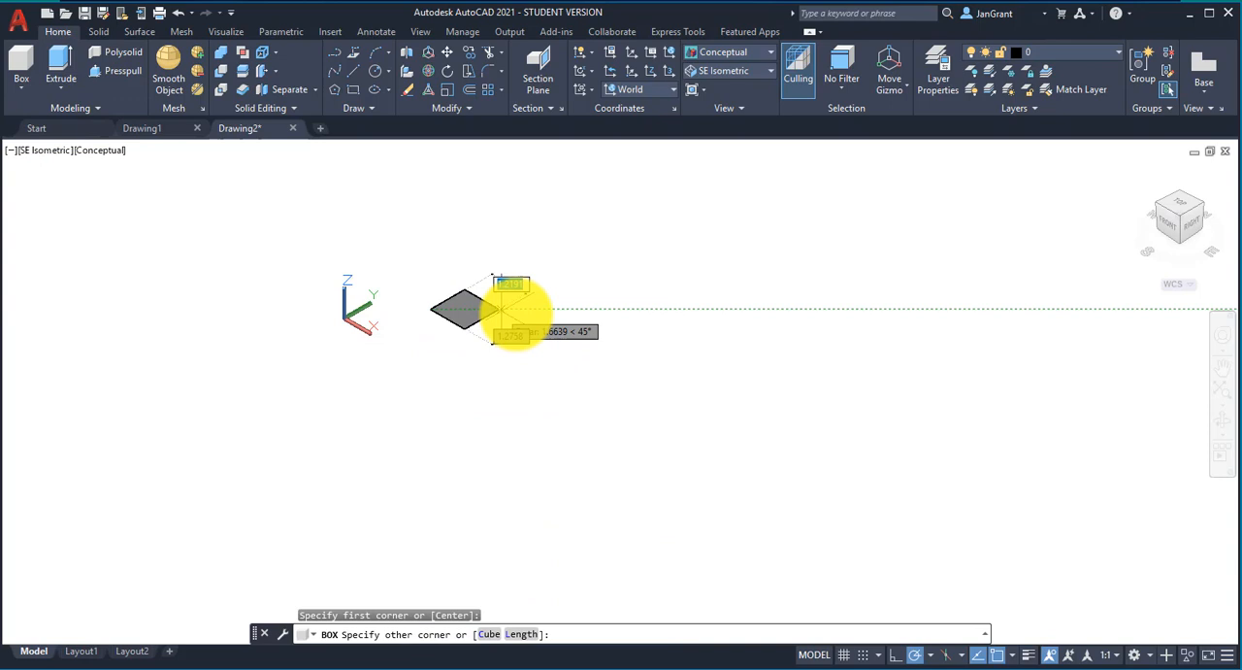
click(590, 309)
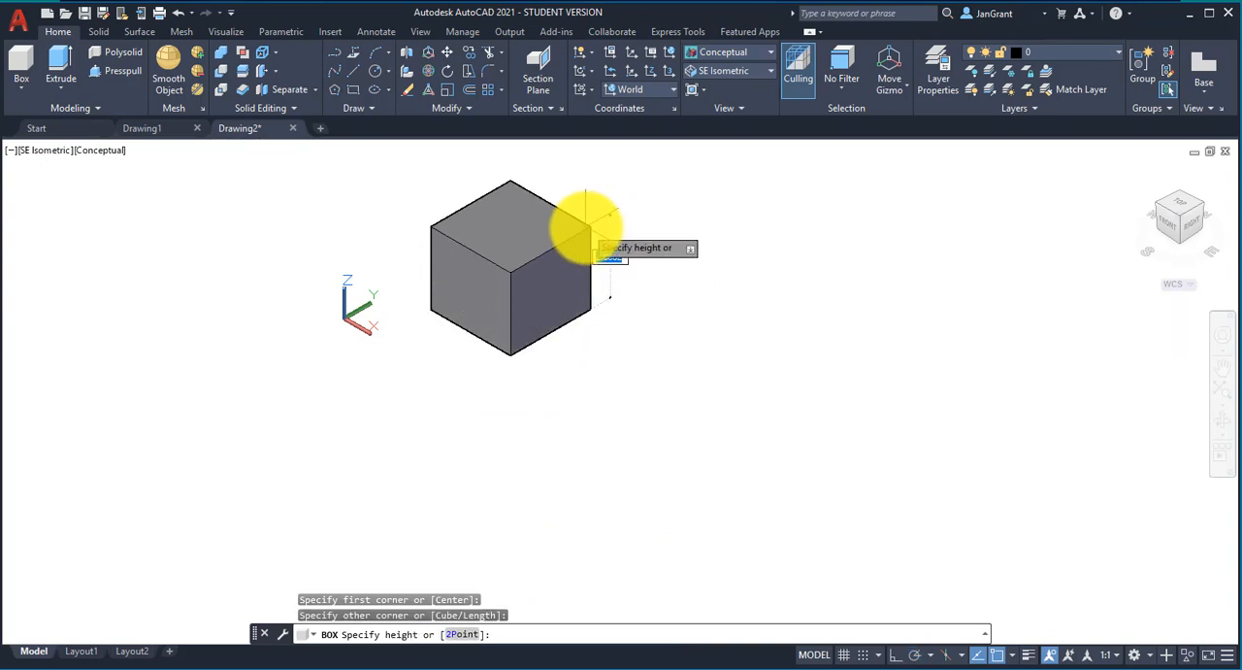
click(586, 226)
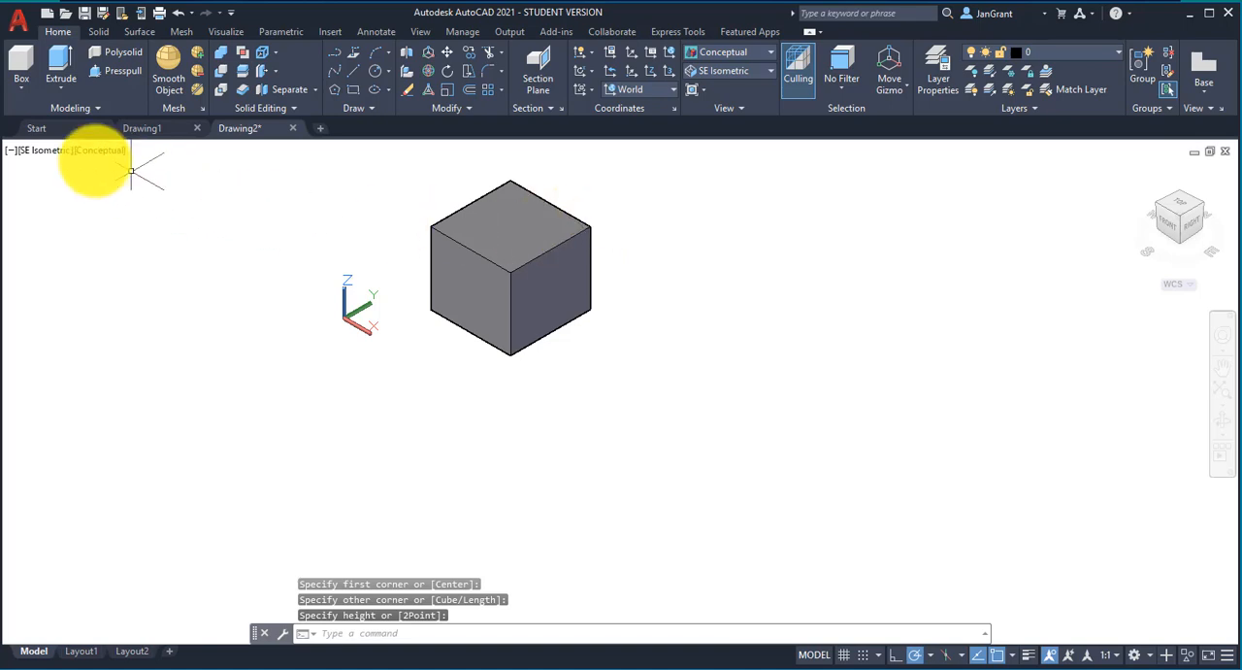
Step: Draw a solid cylinder with a base radius of about 1.07 and a height of about 4.1 to the right of the box
click(21, 88)
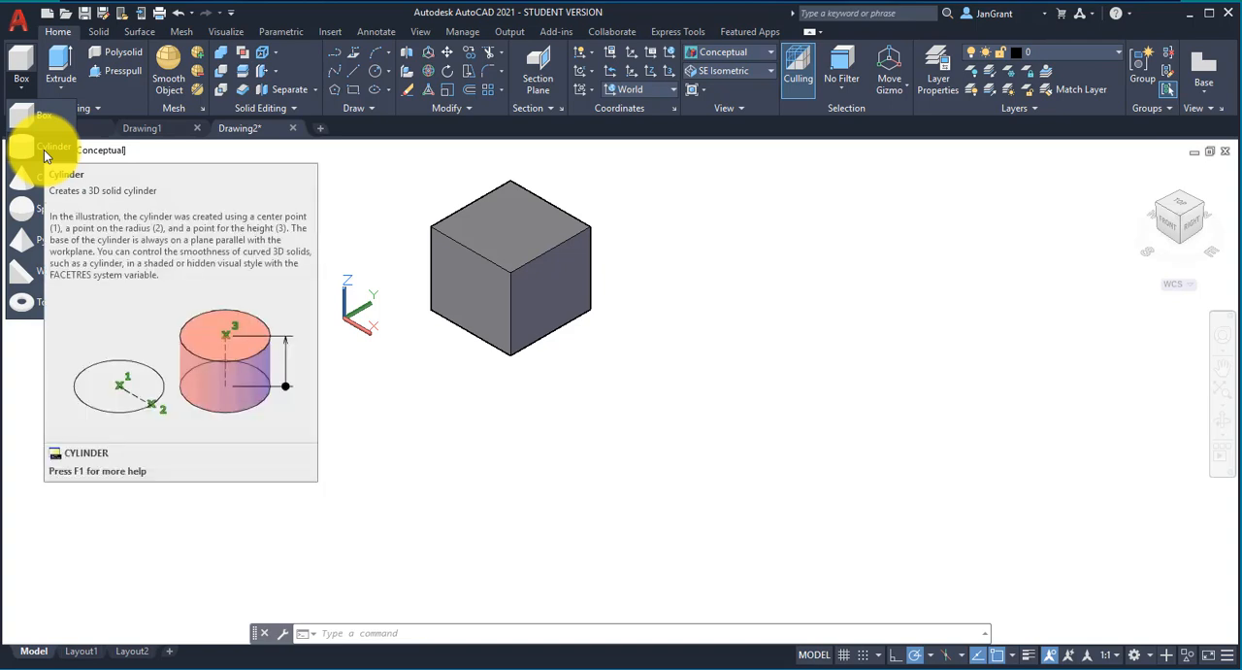
click(49, 146)
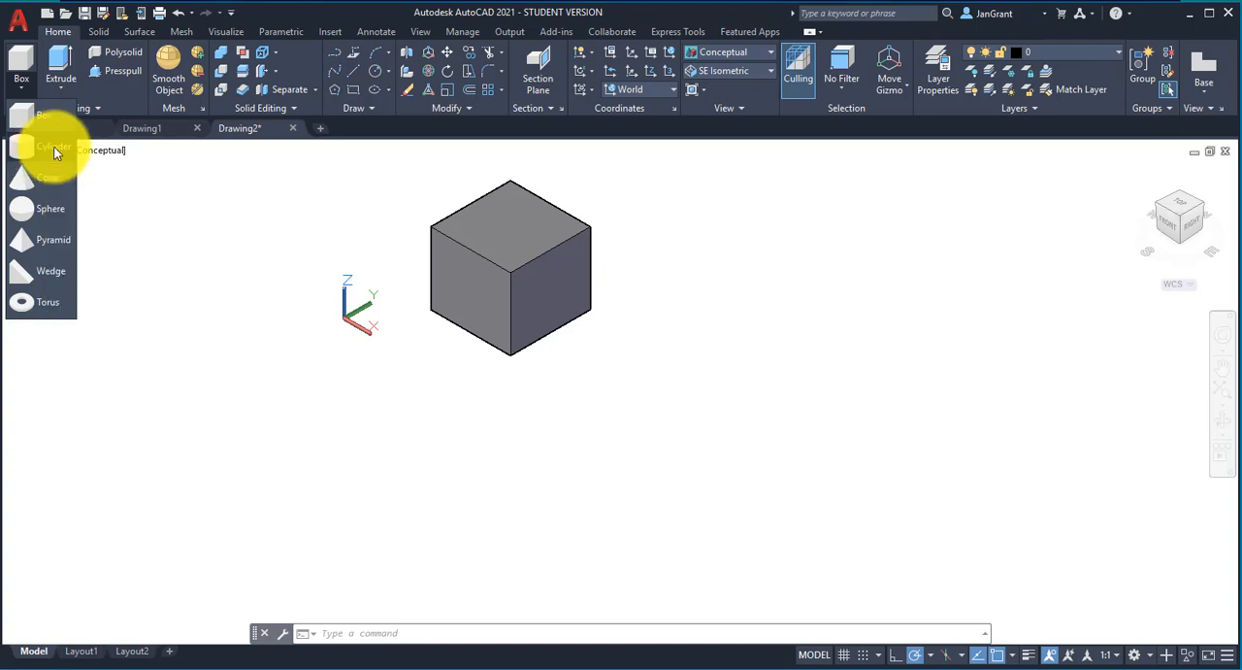
click(710, 320)
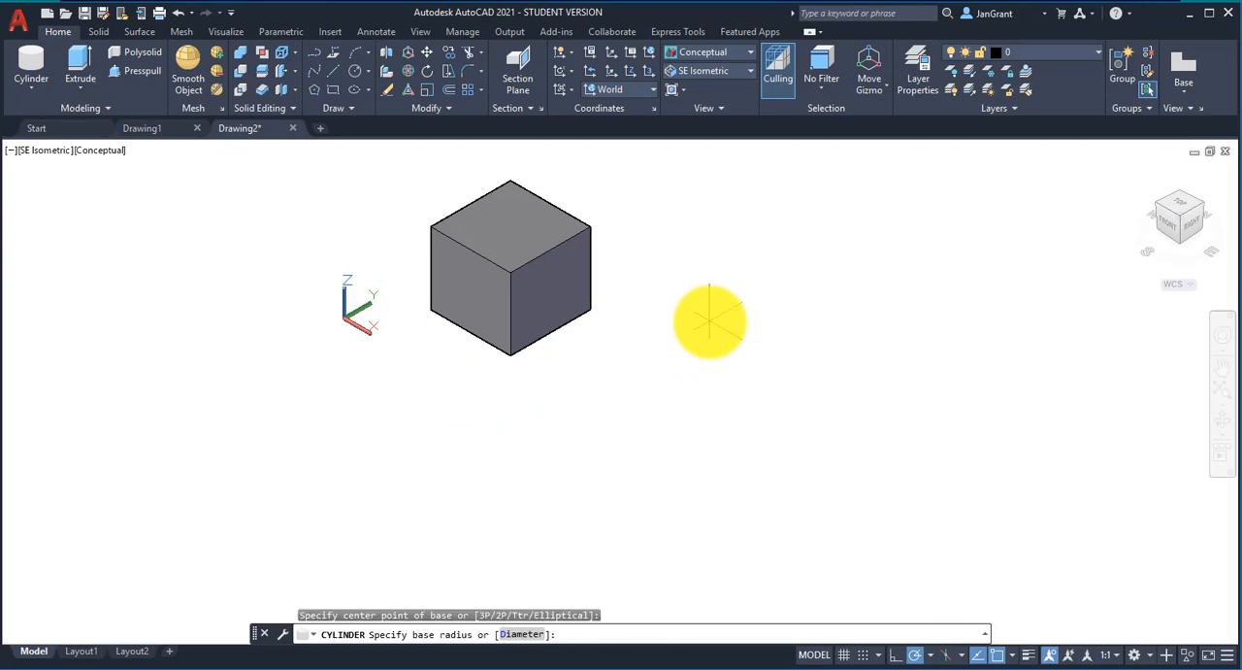
click(748, 325)
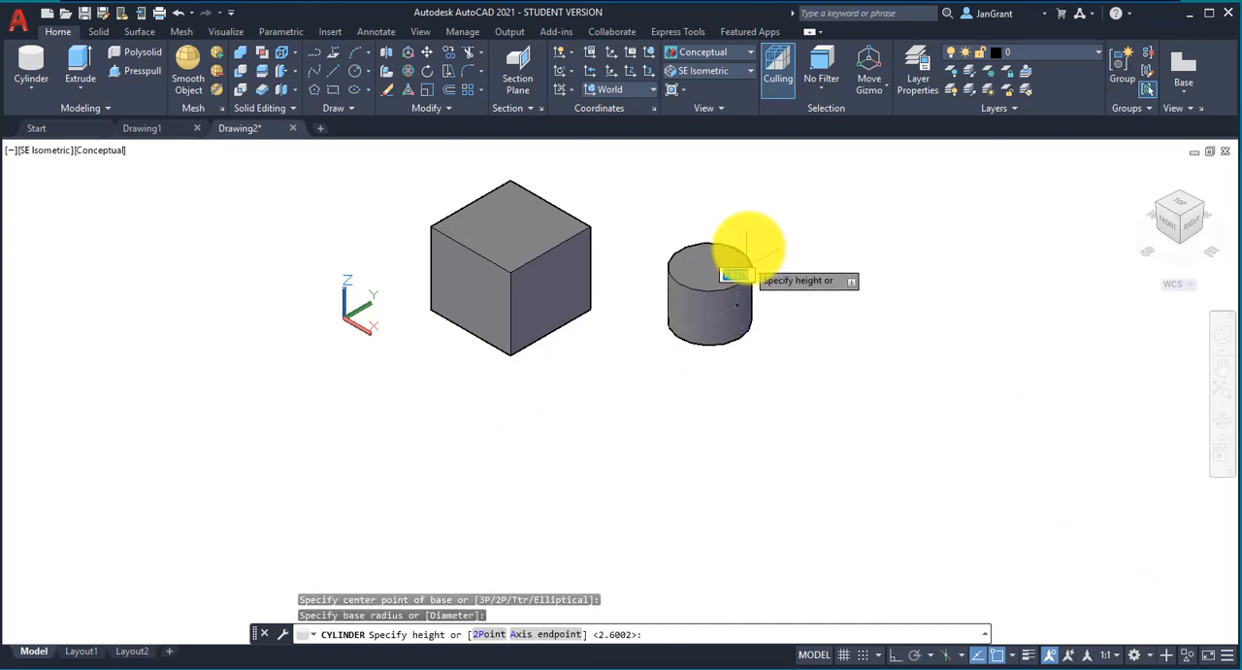
click(746, 194)
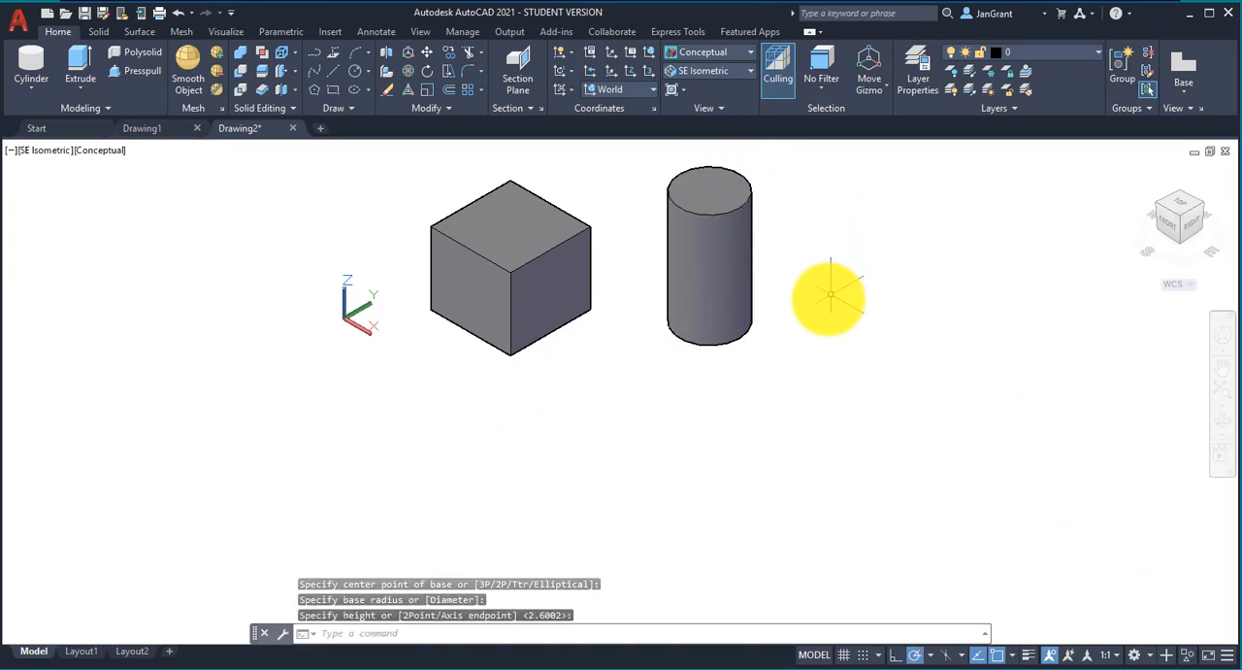
Step: Check the save location offered for the drawing, leaving the Save Drawing As dialog without saving
middle_drag(831, 297, 748, 357)
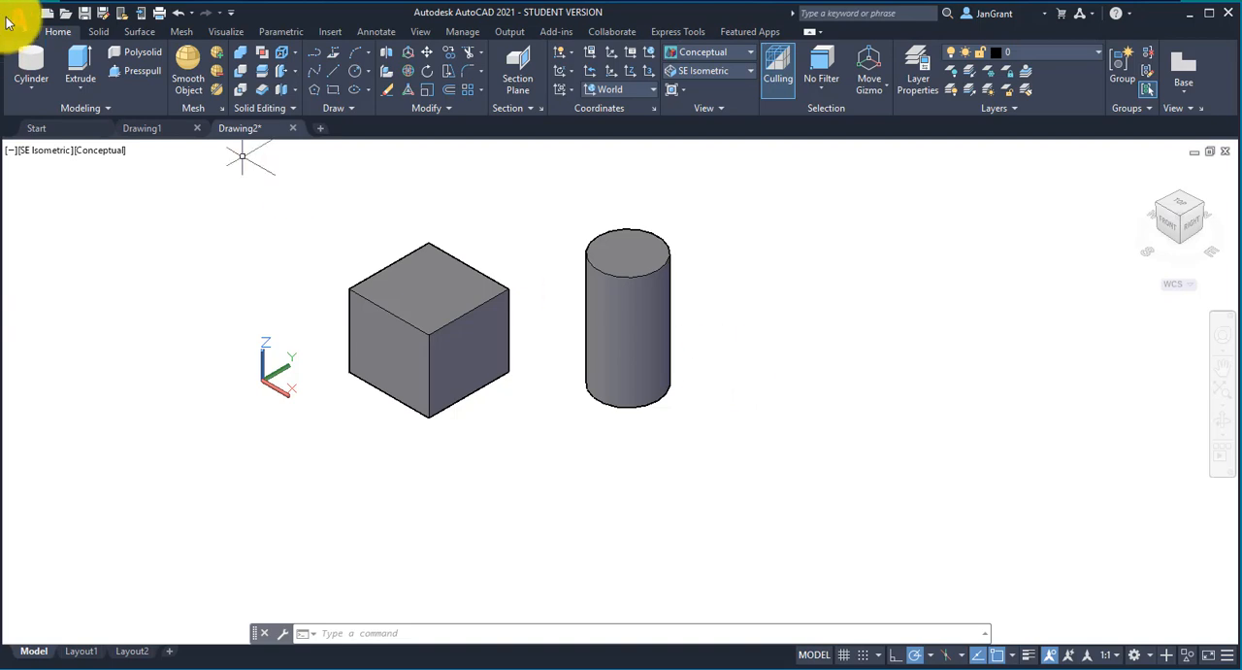
click(84, 14)
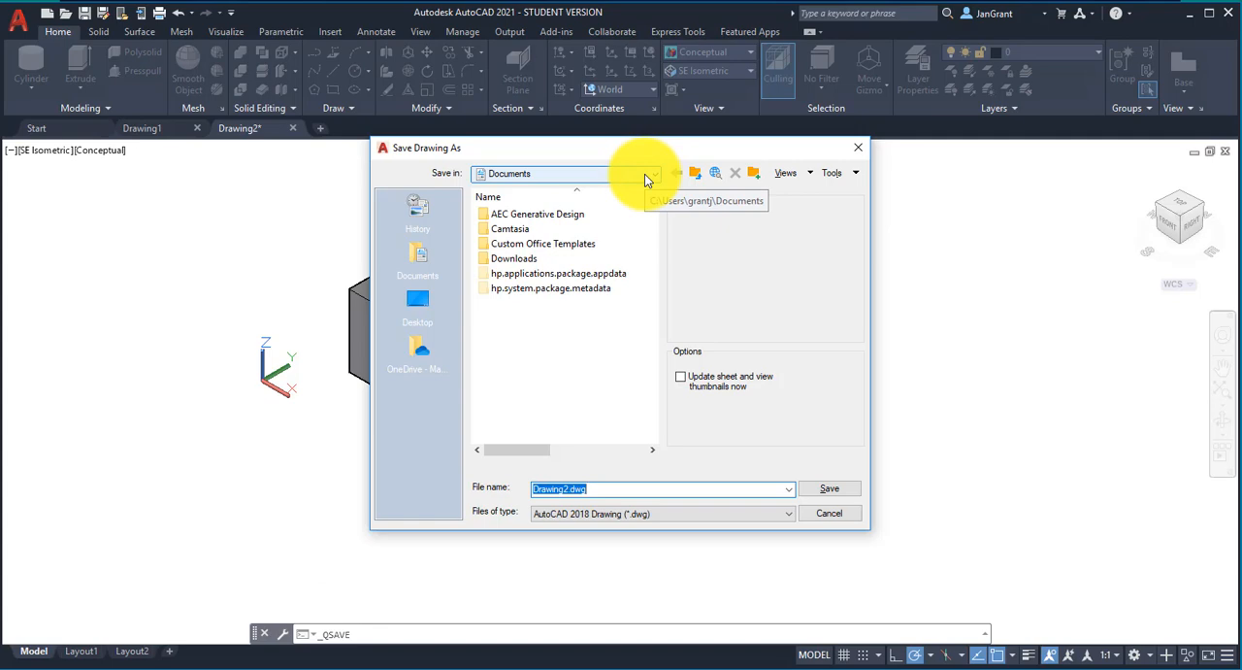
click(861, 152)
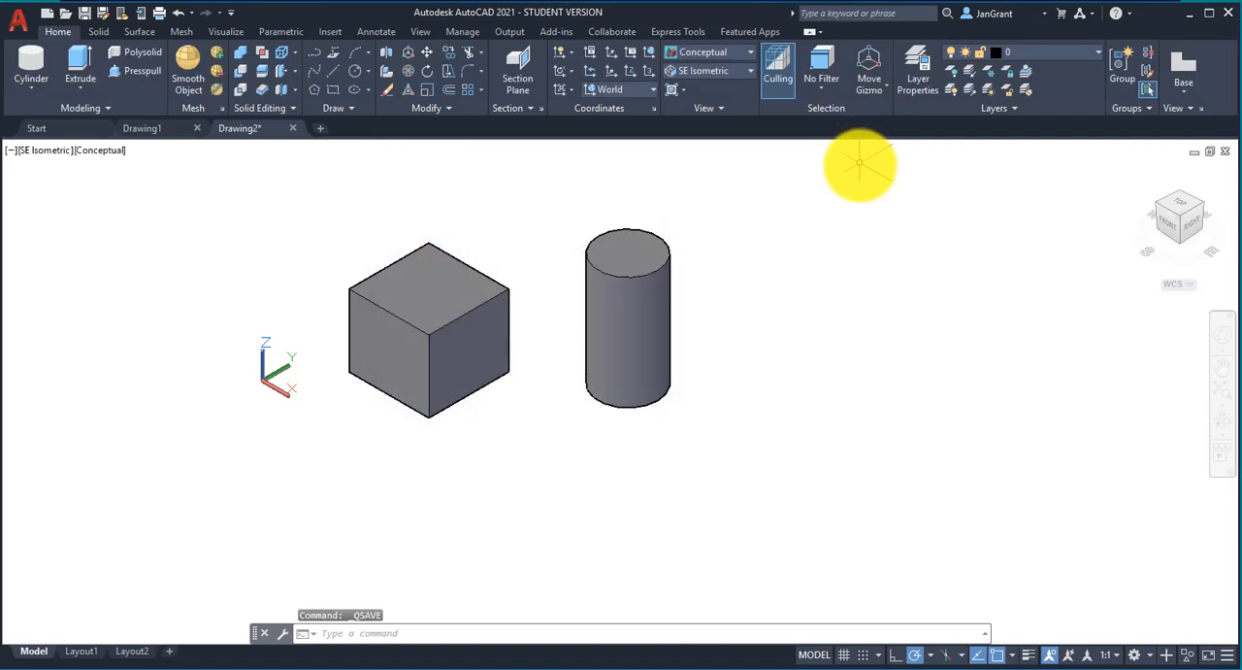
Step: Draw a solid cone with a base radius of about 1.21 and a height of about 2.99 to the right of the cylinder
click(28, 90)
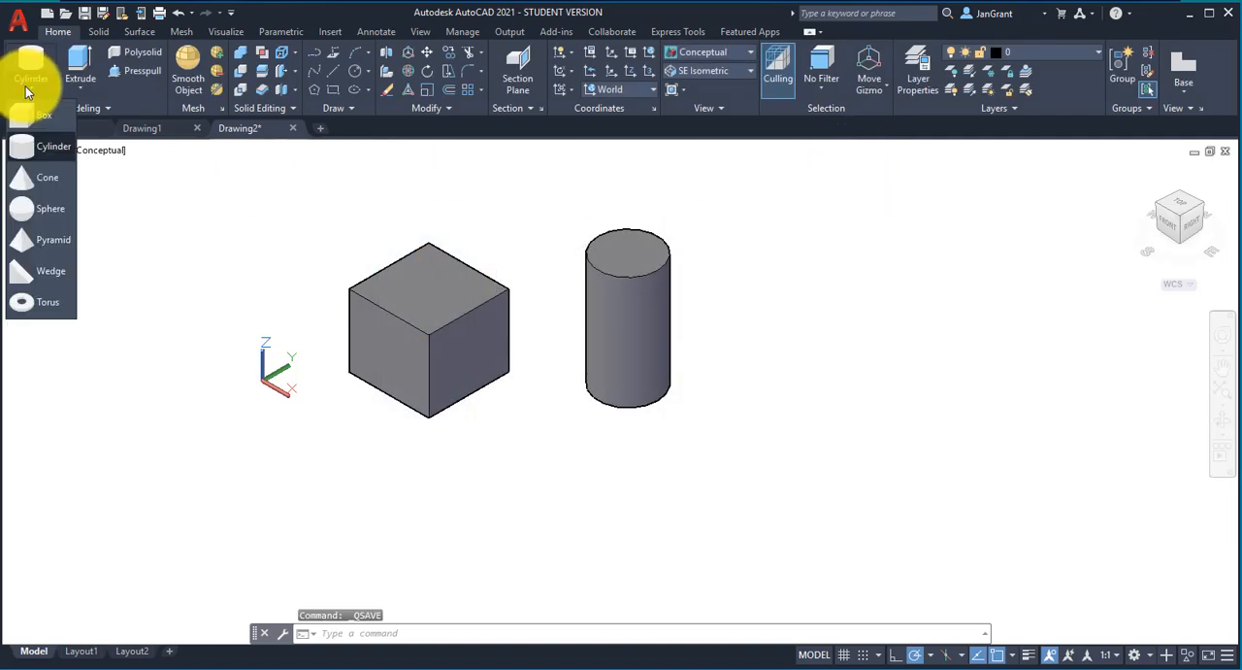
click(42, 178)
click(817, 335)
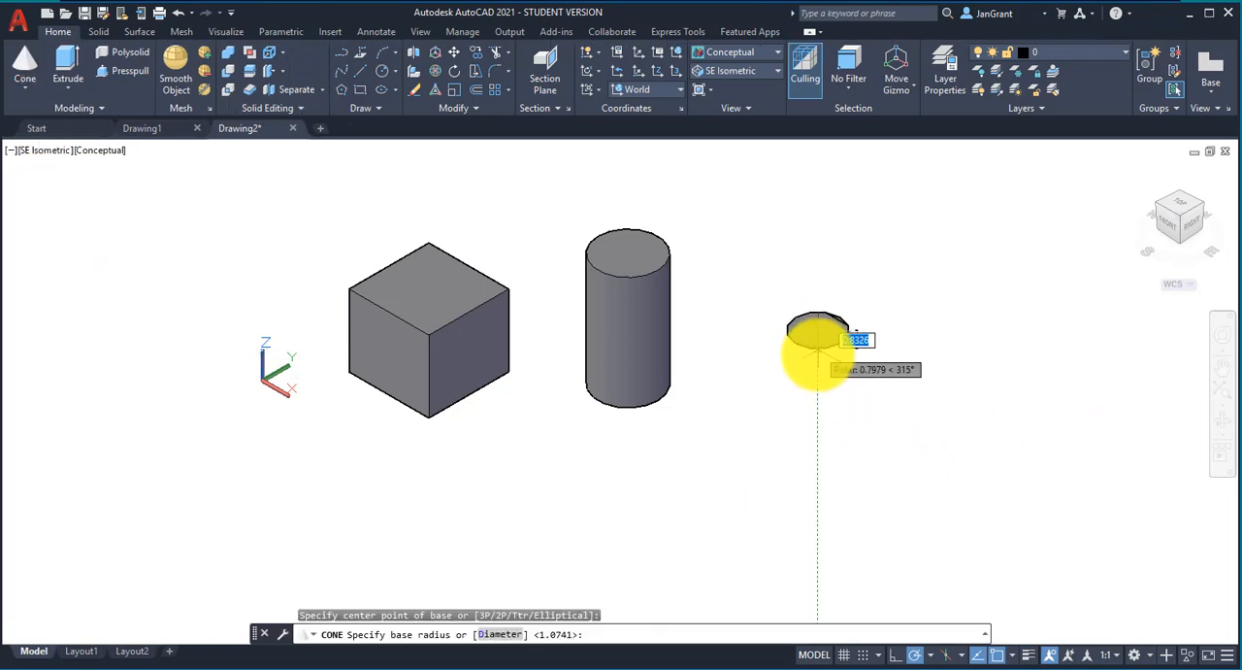
click(822, 357)
click(784, 234)
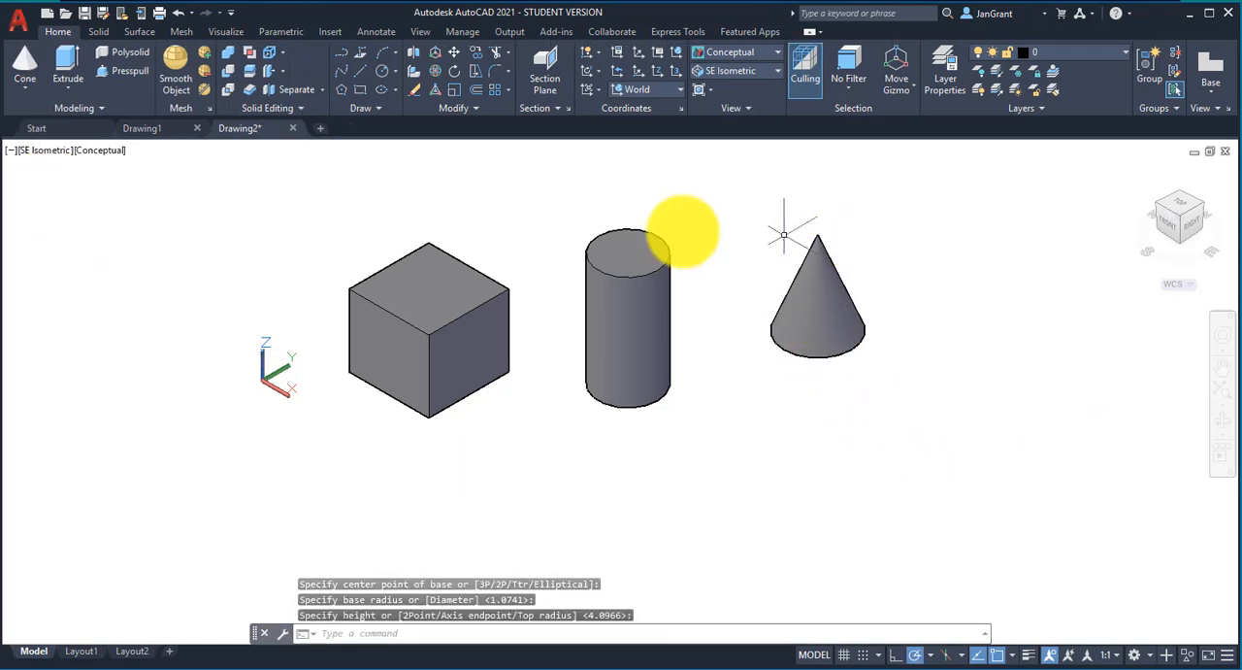
Step: Draw a solid sphere with a radius of about 1.39 to the right of the cone
click(27, 94)
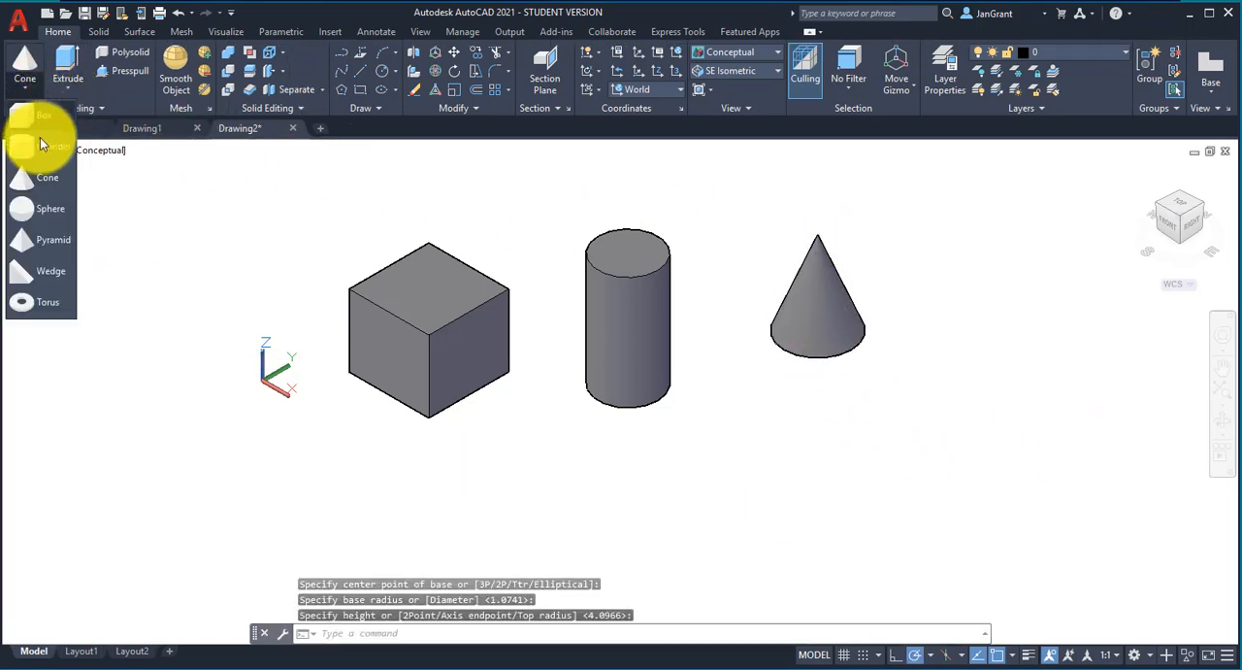
click(46, 208)
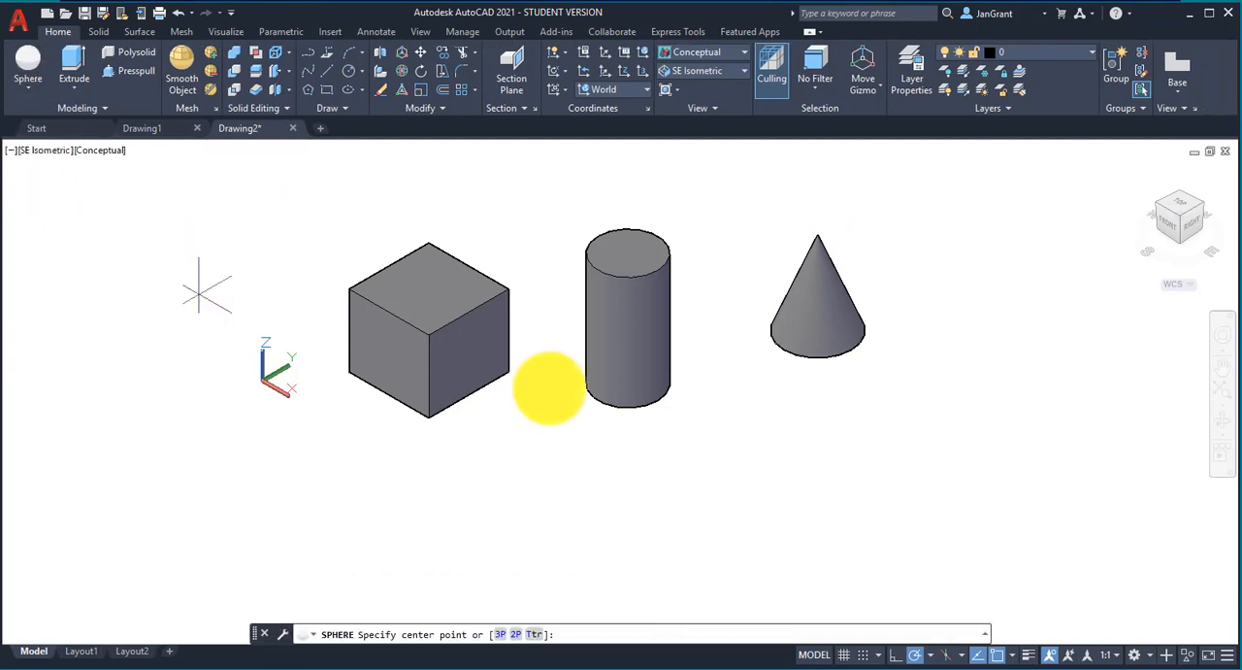
click(1011, 260)
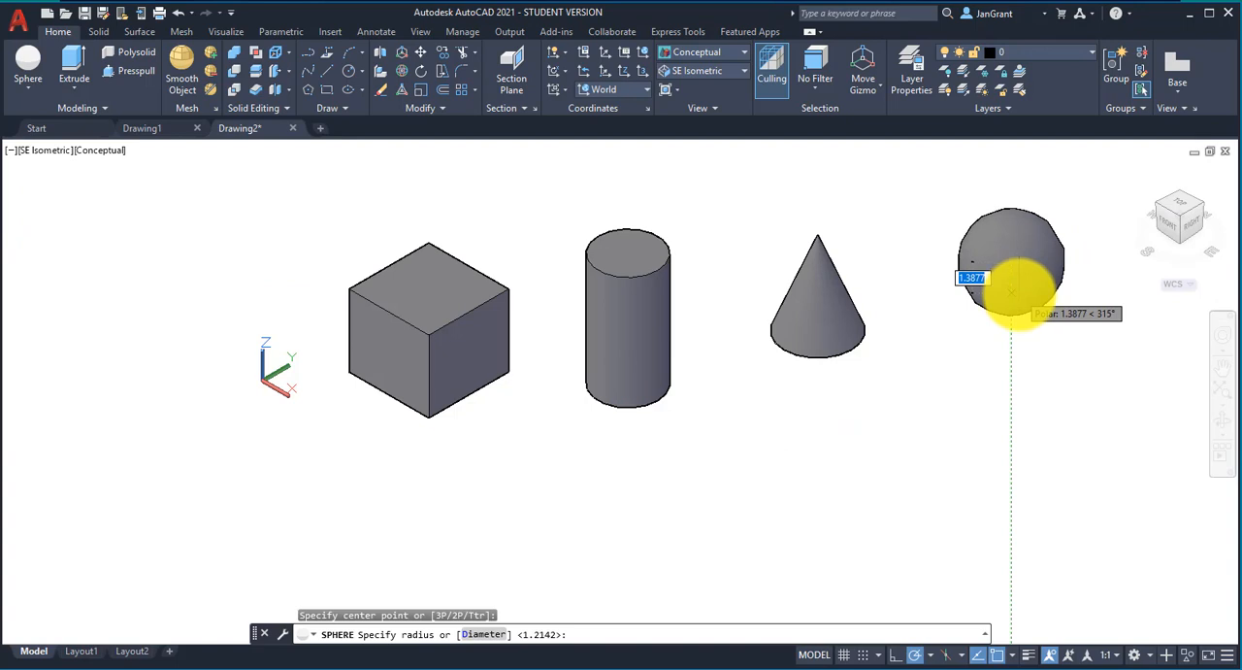
click(1012, 301)
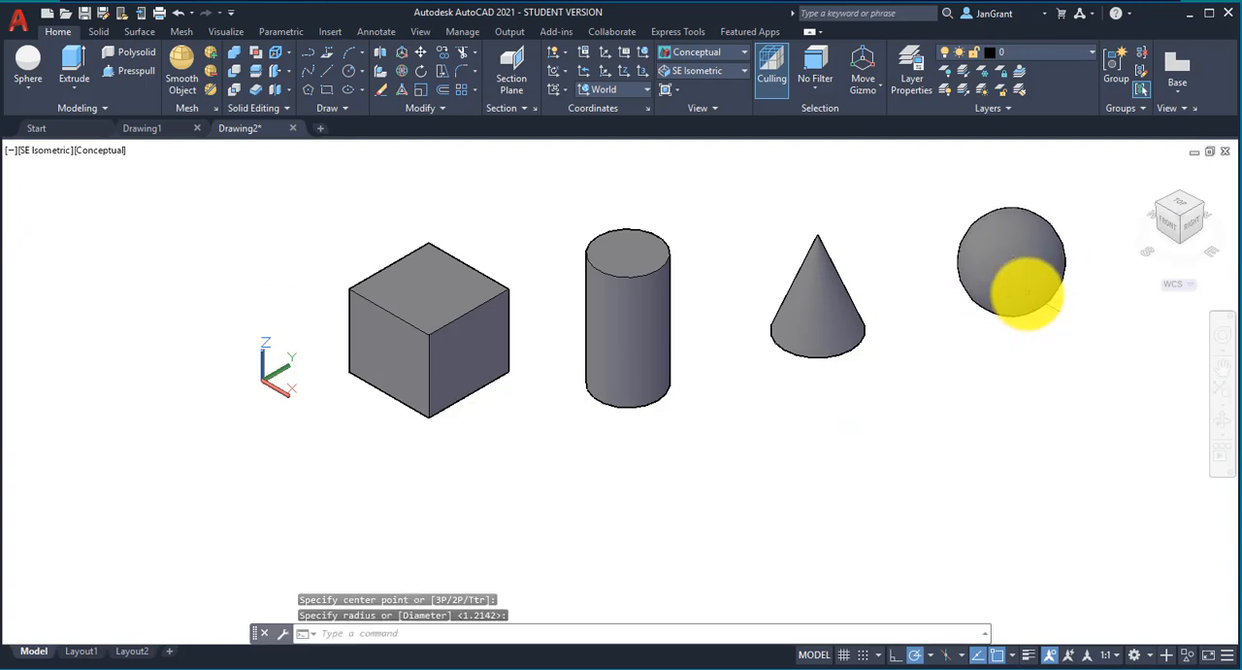
Step: Draw a solid four-sided pyramid with a base radius of about 1.65 and a height of about 2.97 to the left of the box
click(26, 91)
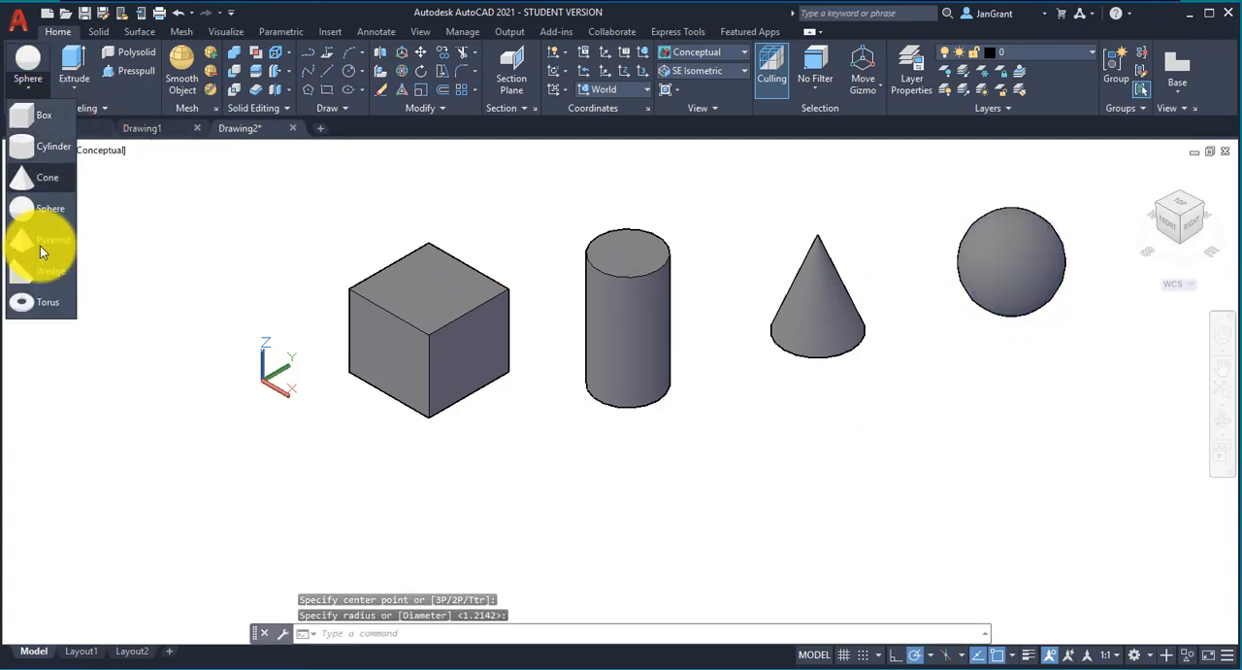
click(56, 246)
click(145, 294)
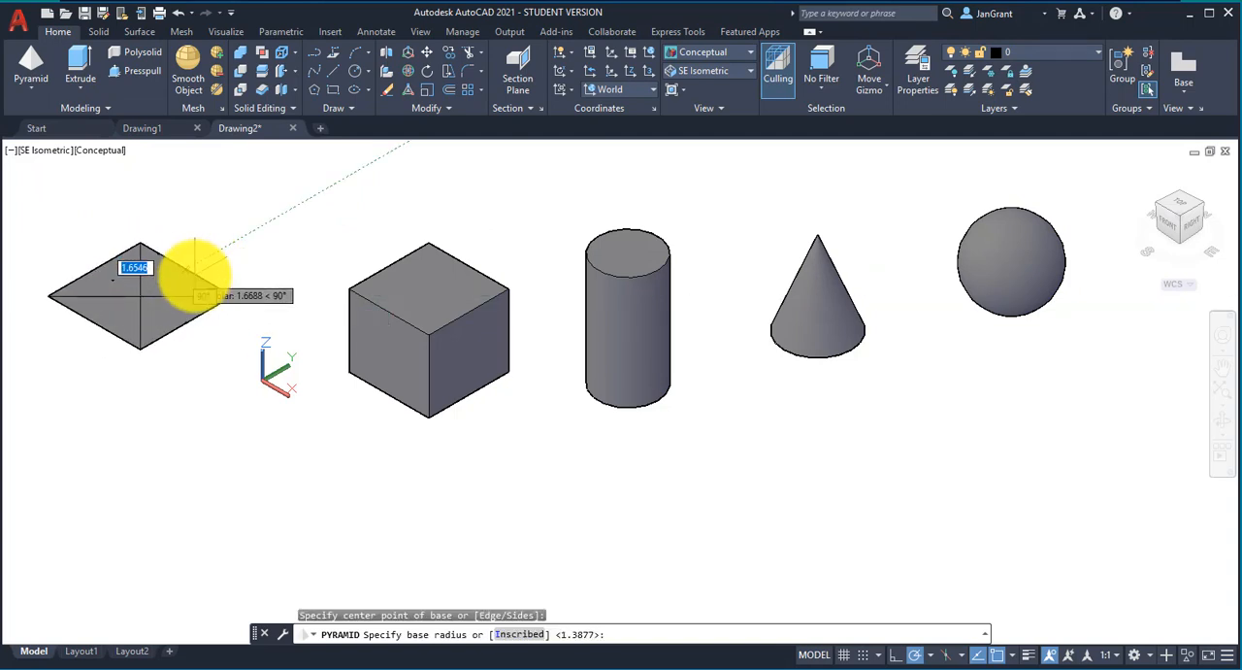
click(193, 264)
click(141, 177)
Step: Draw a small solid wedge behind the origin, between the pyramid and the box
click(33, 92)
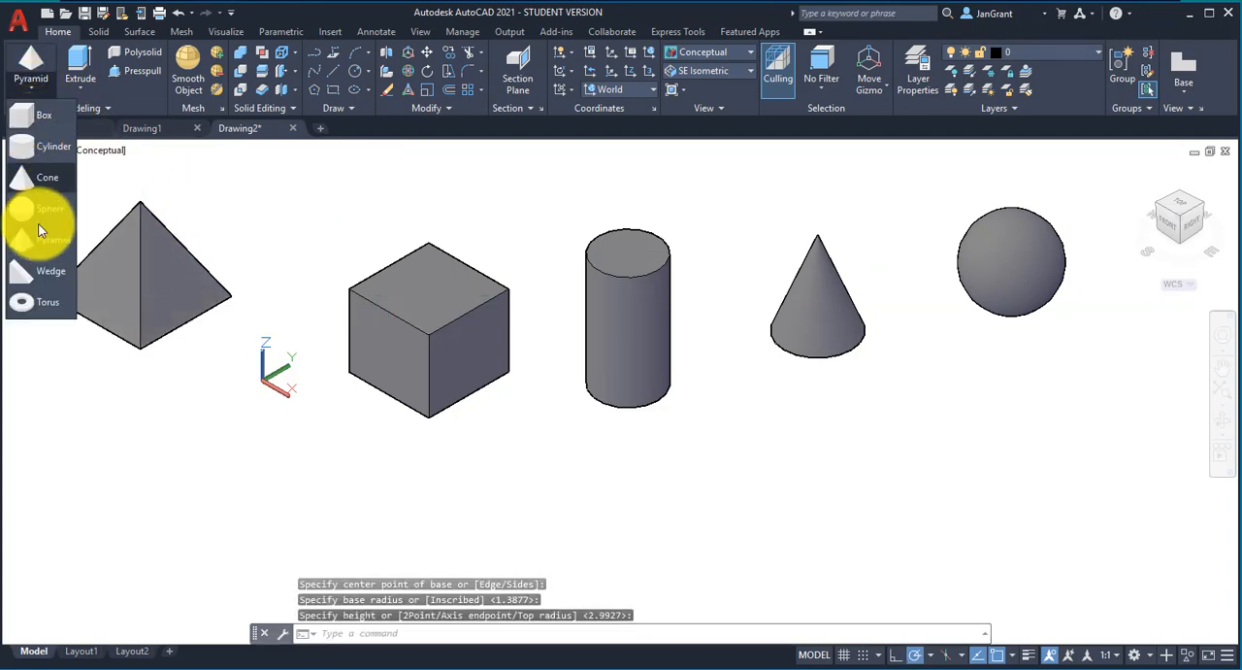
click(52, 273)
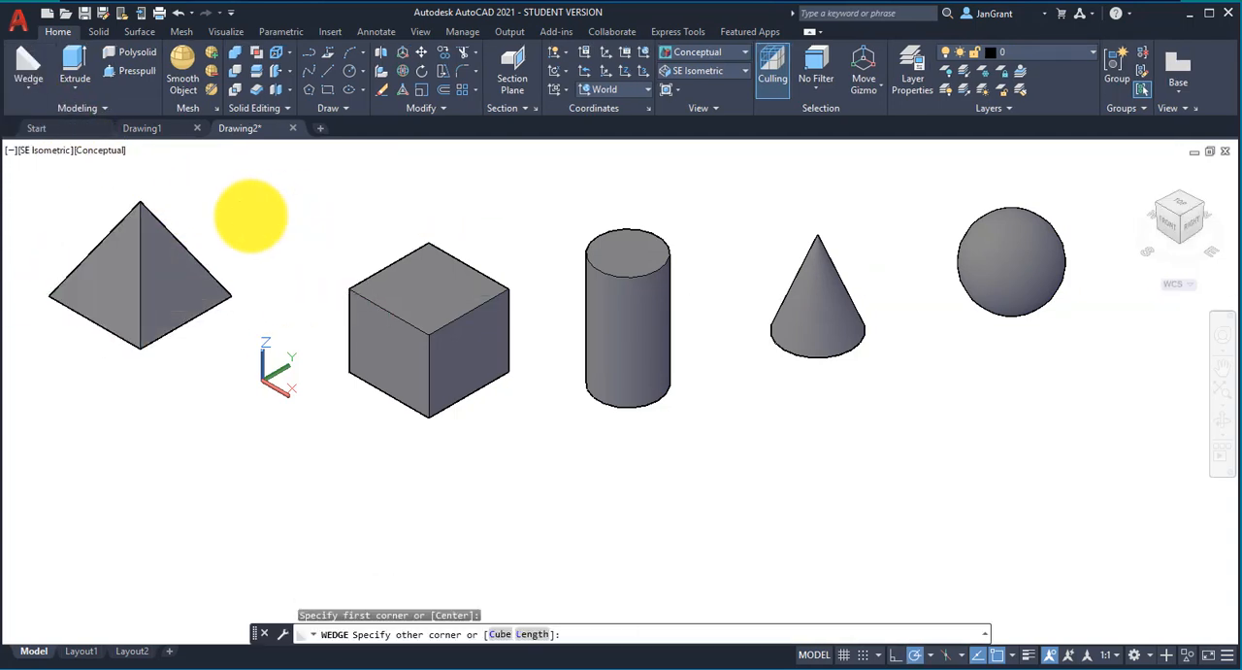
click(309, 229)
click(304, 186)
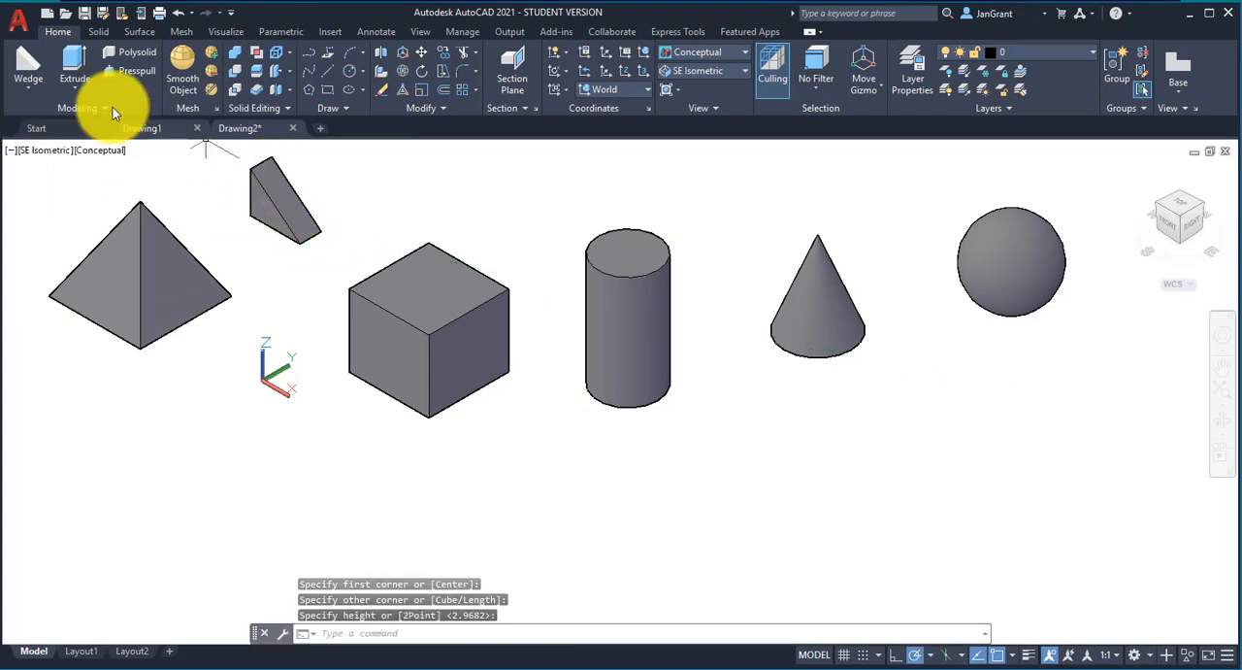
Step: Draw a solid torus with a radius of about 2.03 and a tube radius of about 0.49 in front of the pyramid
click(32, 90)
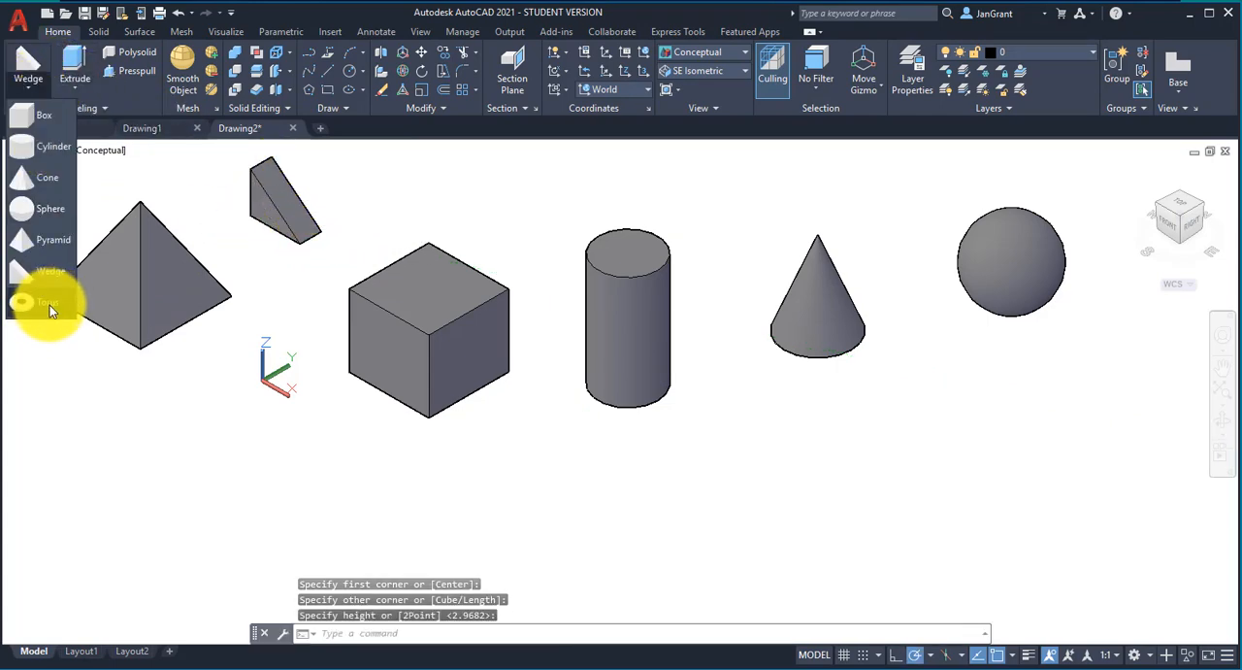
click(49, 304)
click(121, 487)
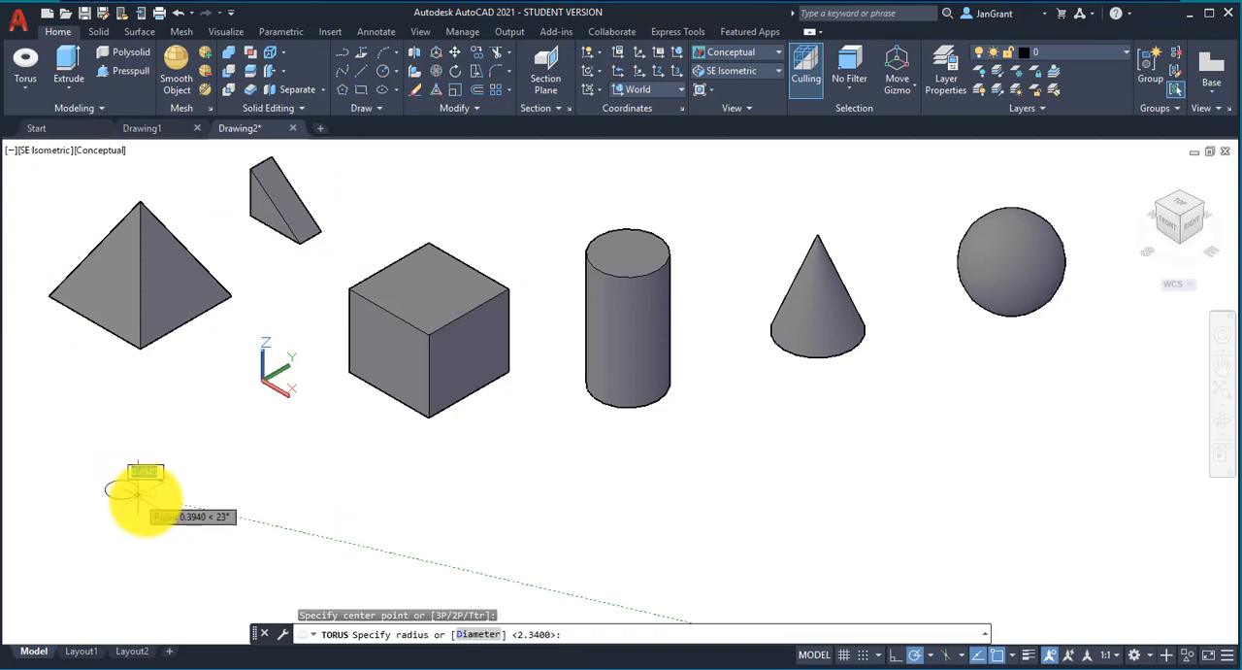
click(194, 502)
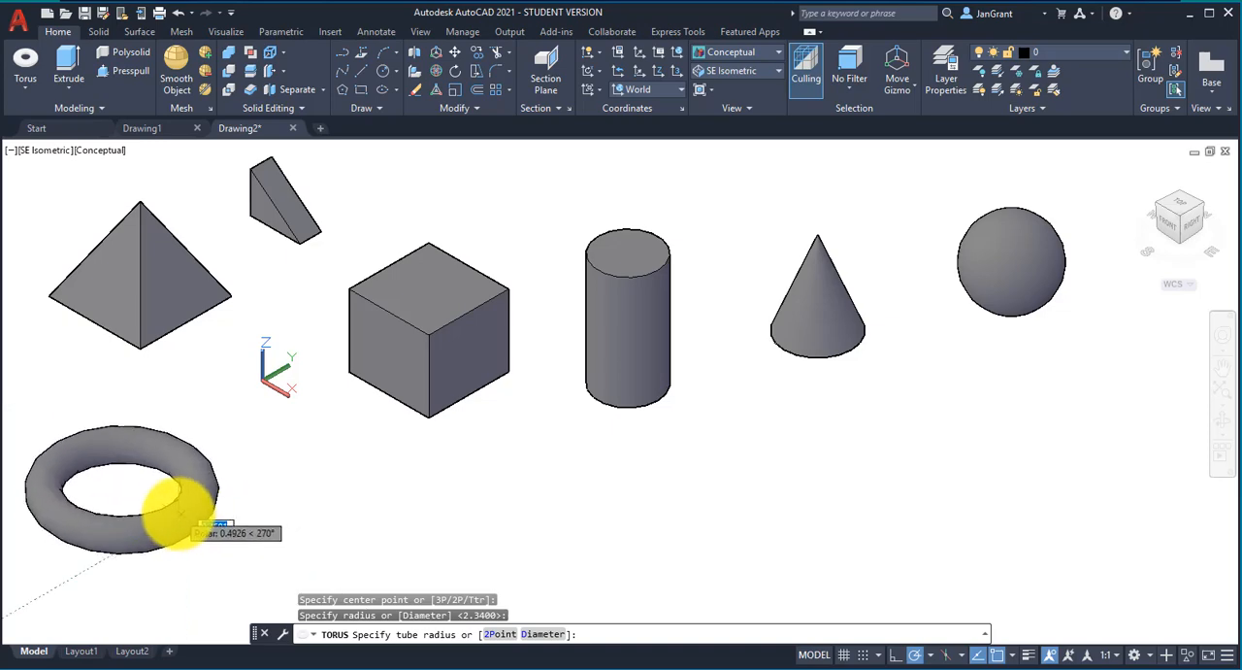
click(183, 514)
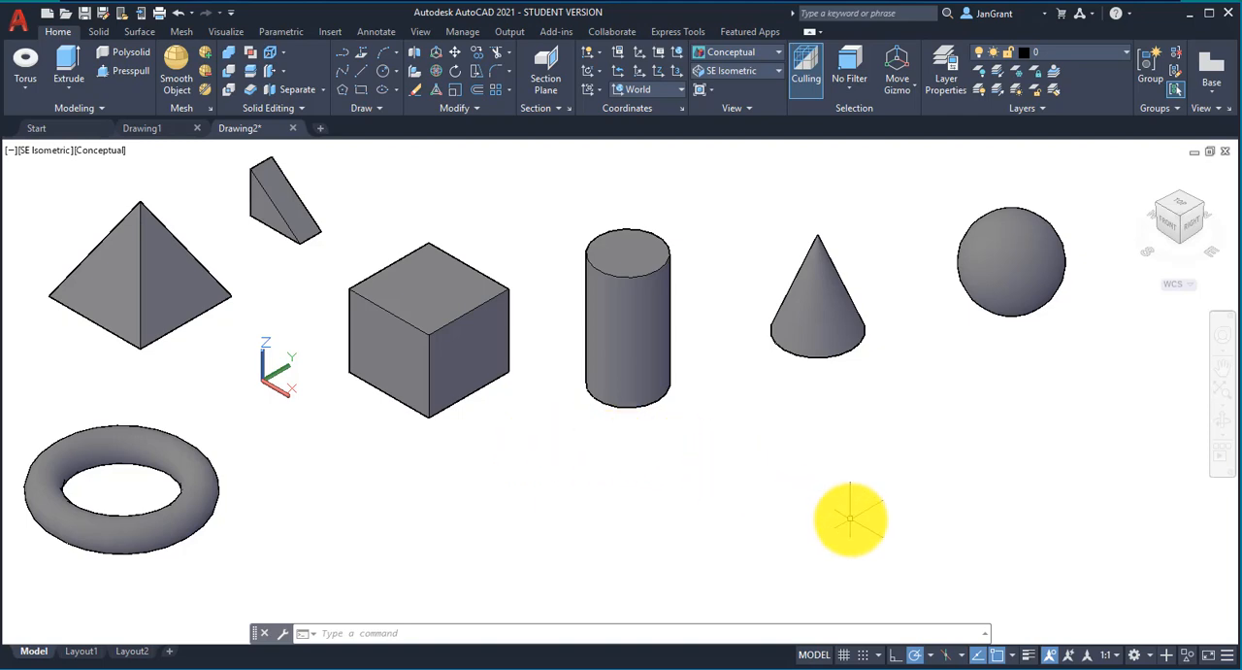
Step: Orbit around the solids directly and with the Full Navigation Wheel to view them from slightly different angles
shift+middle_drag(850, 518, 824, 503)
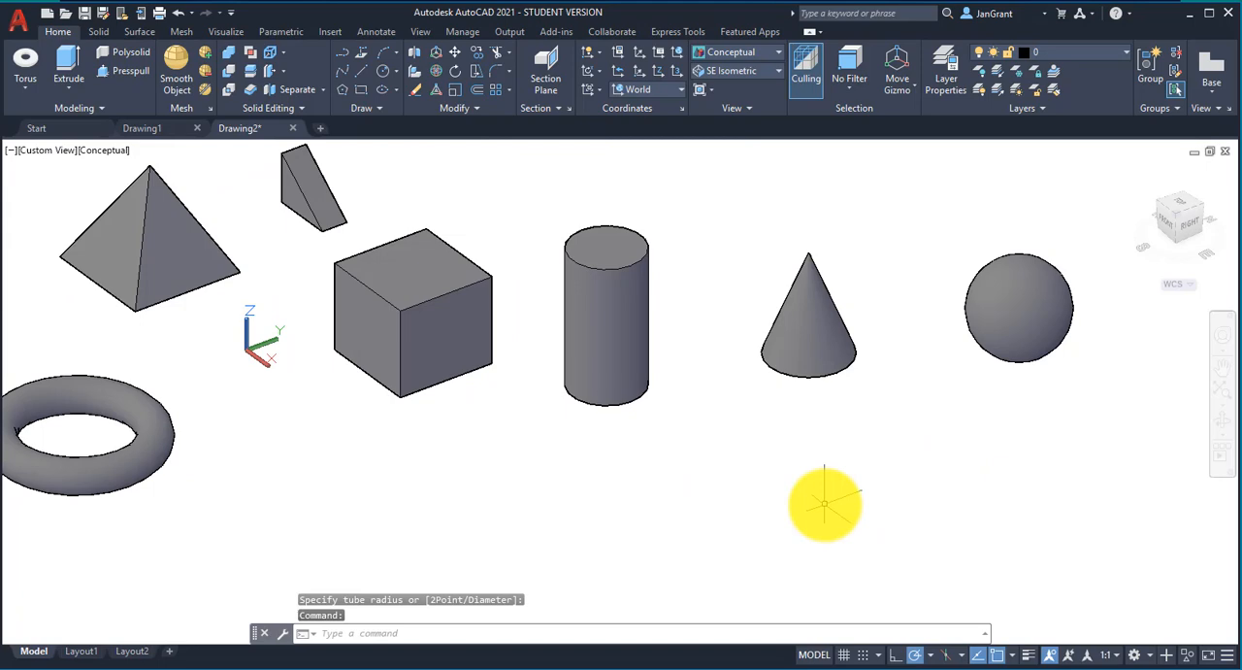
click(1224, 338)
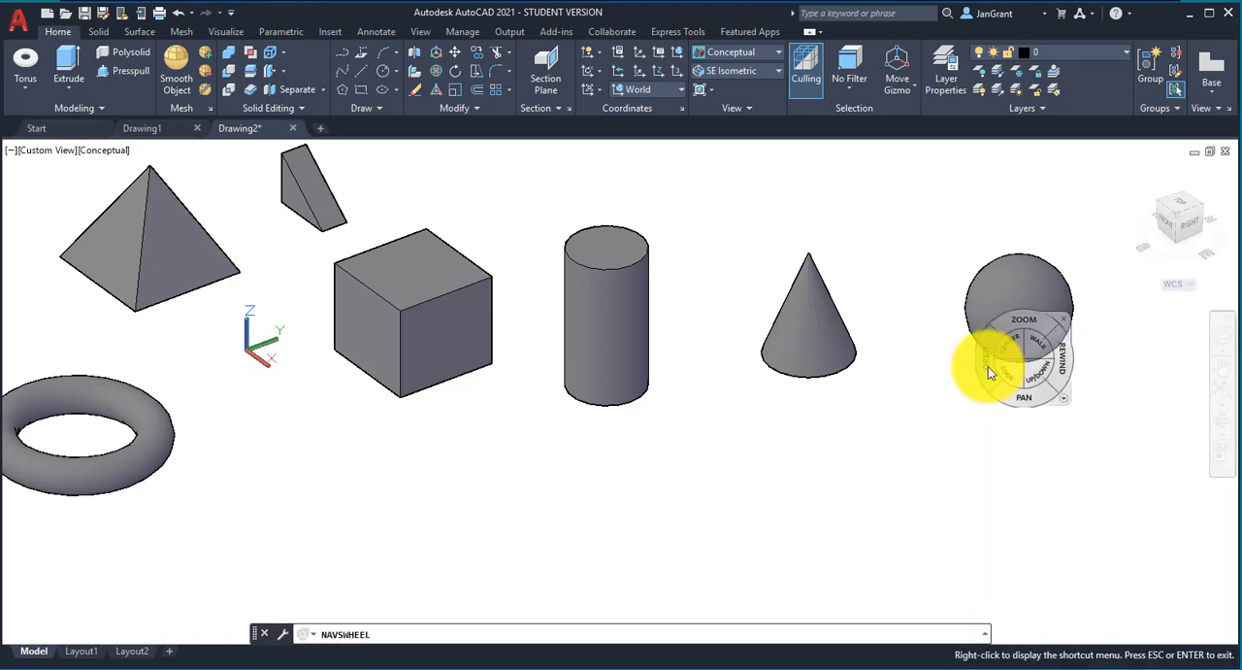
mouse_move(986, 374)
mouse_down()
mouse_move(890, 377)
mouse_move(852, 302)
mouse_move(957, 392)
mouse_move(970, 361)
mouse_move(984, 361)
mouse_up()
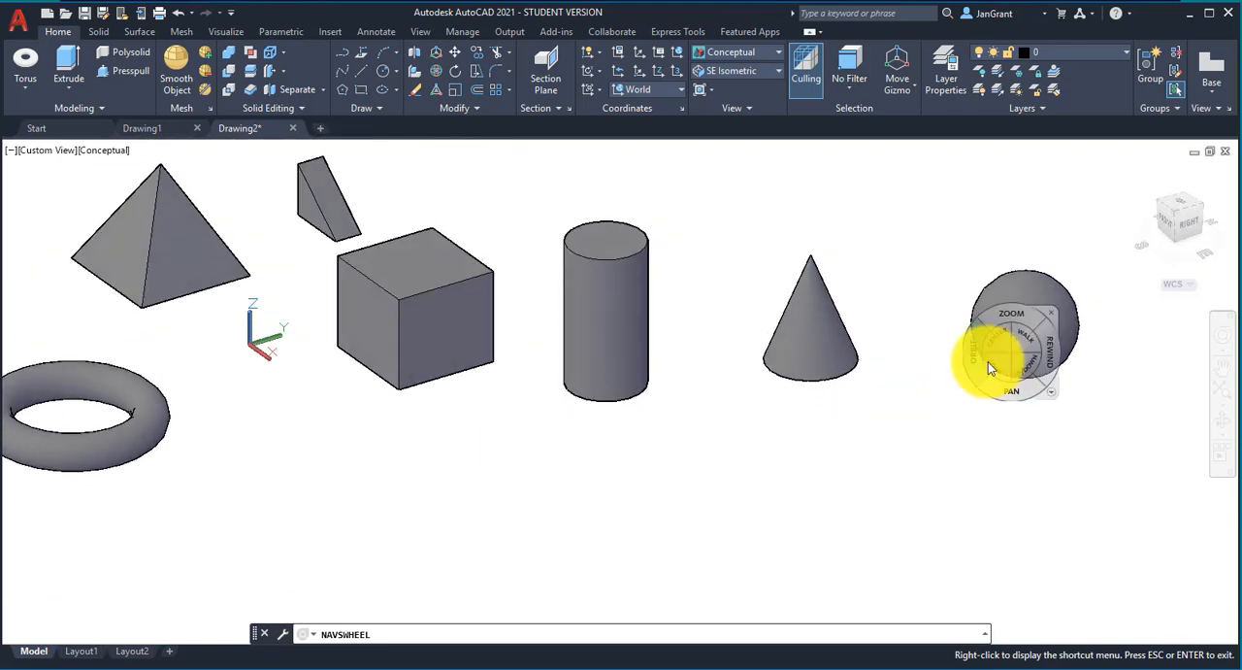
click(1129, 326)
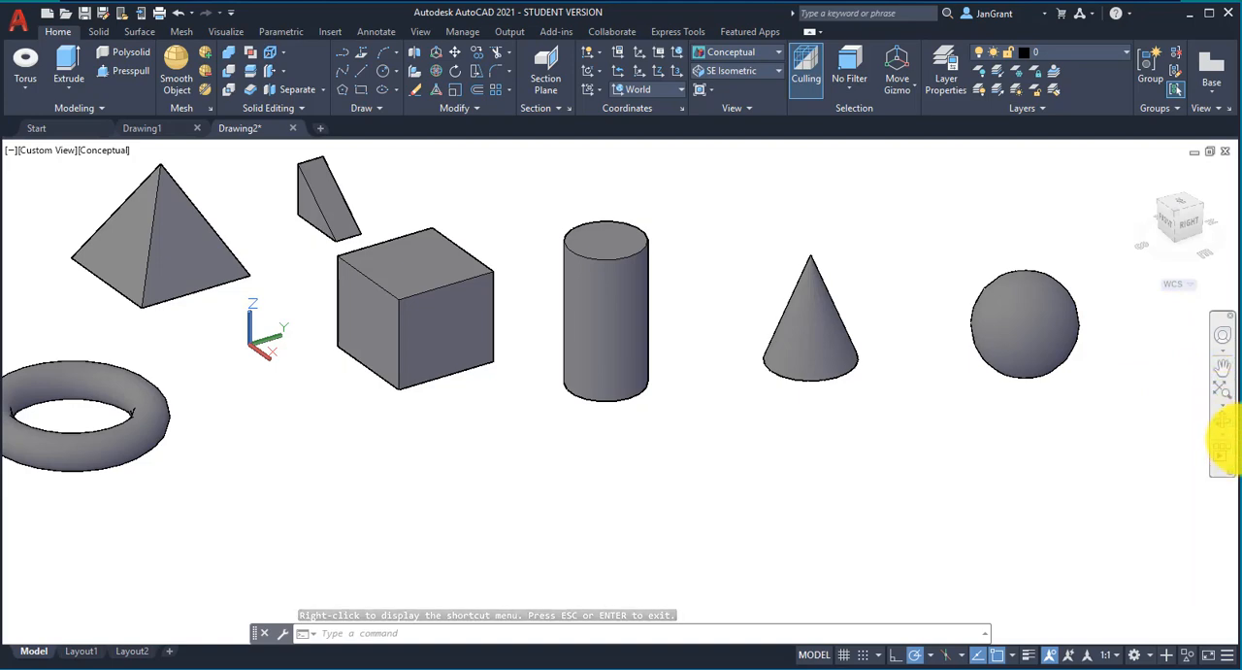
Step: Set the solids spinning with Continuous Orbit to view them from all sides, and end the orbit
click(1225, 435)
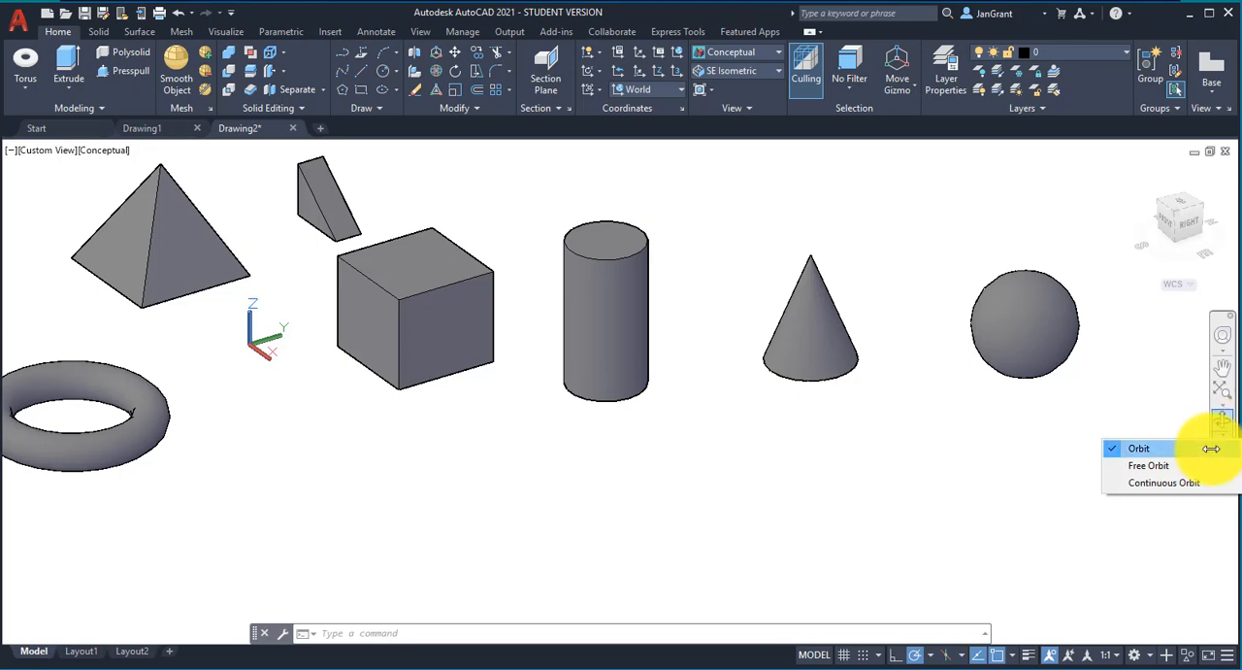
click(1178, 484)
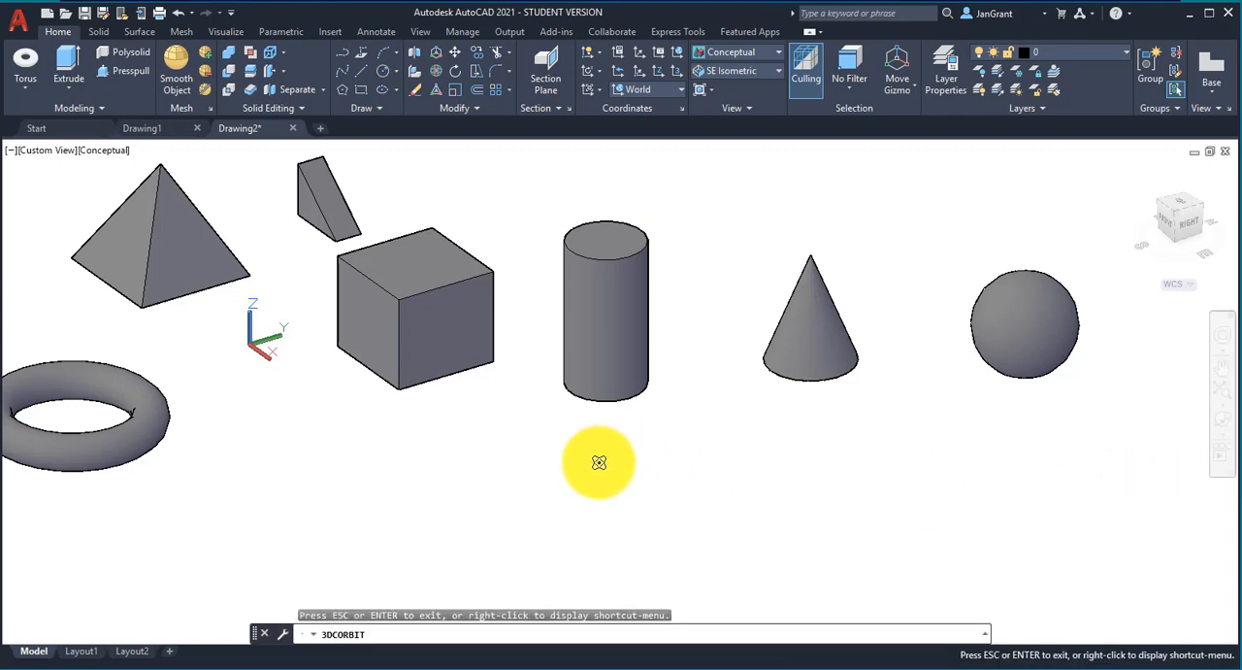
drag(606, 461, 654, 457)
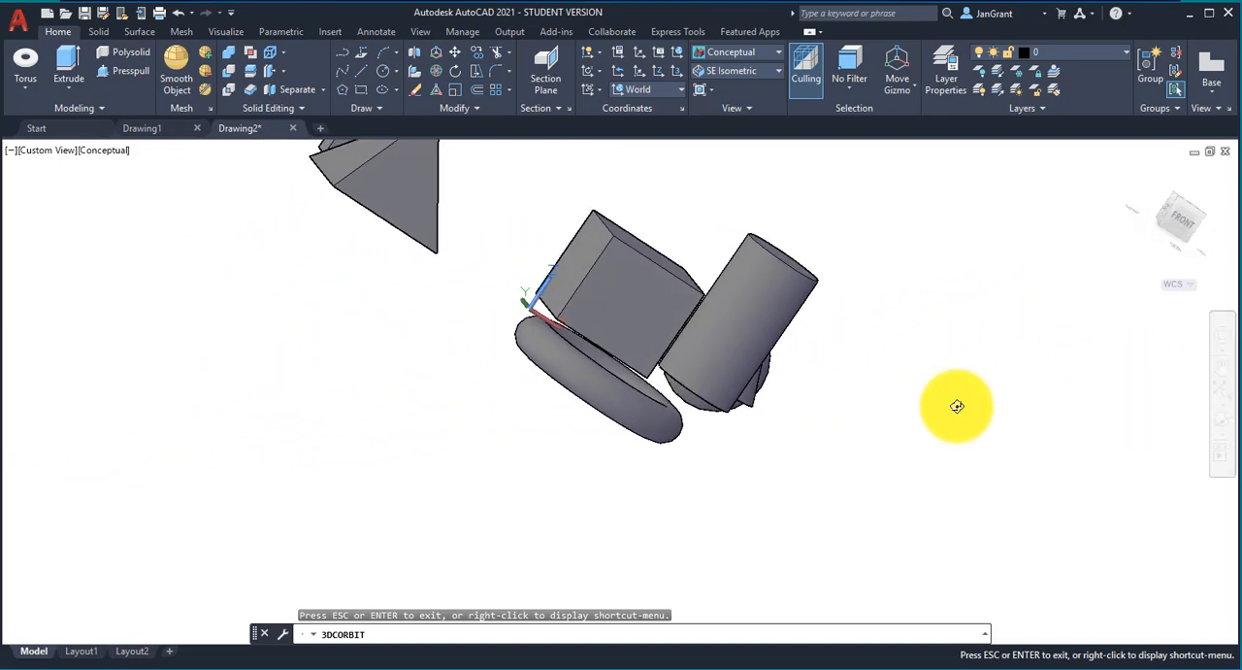
key(Escape)
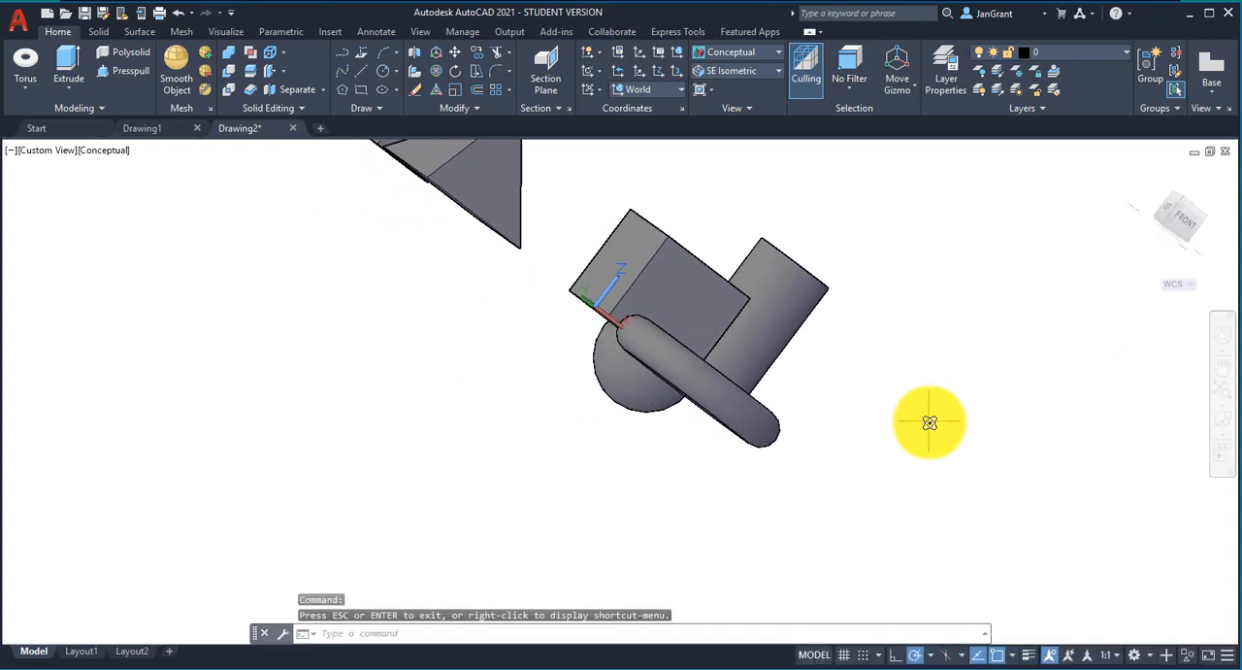
key(Escape)
key(Escape)
Step: Restore the SE Isometric view with all the solids in sight
scroll(929, 422, down, 3)
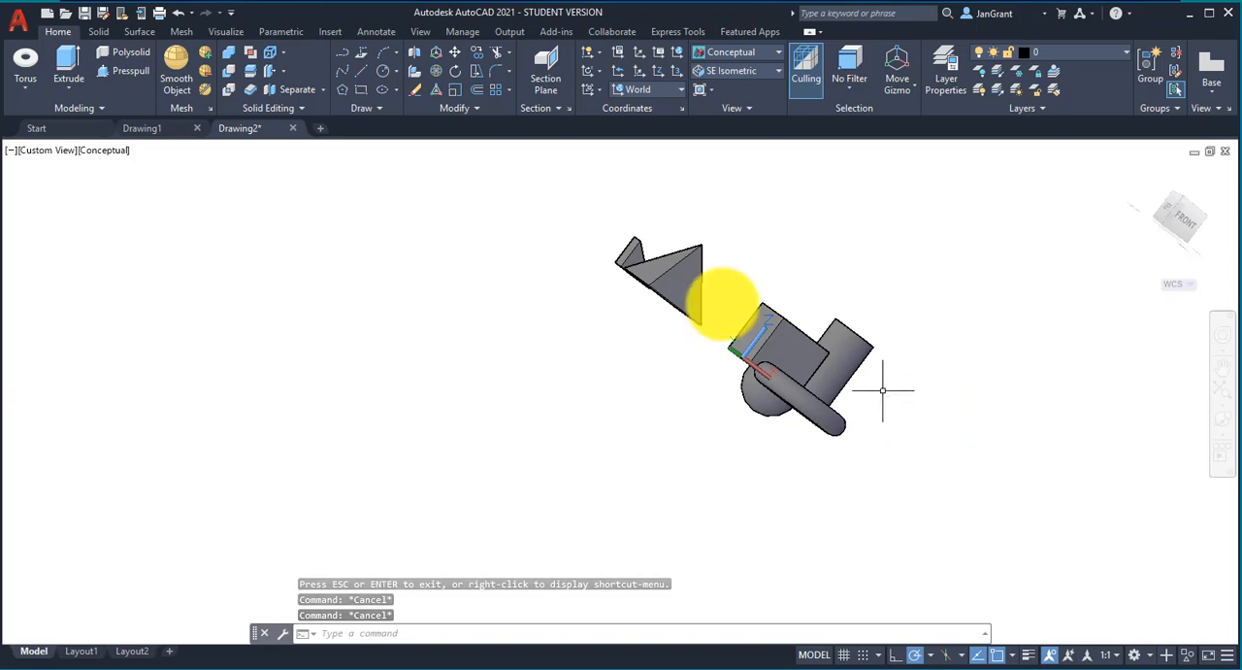
click(53, 151)
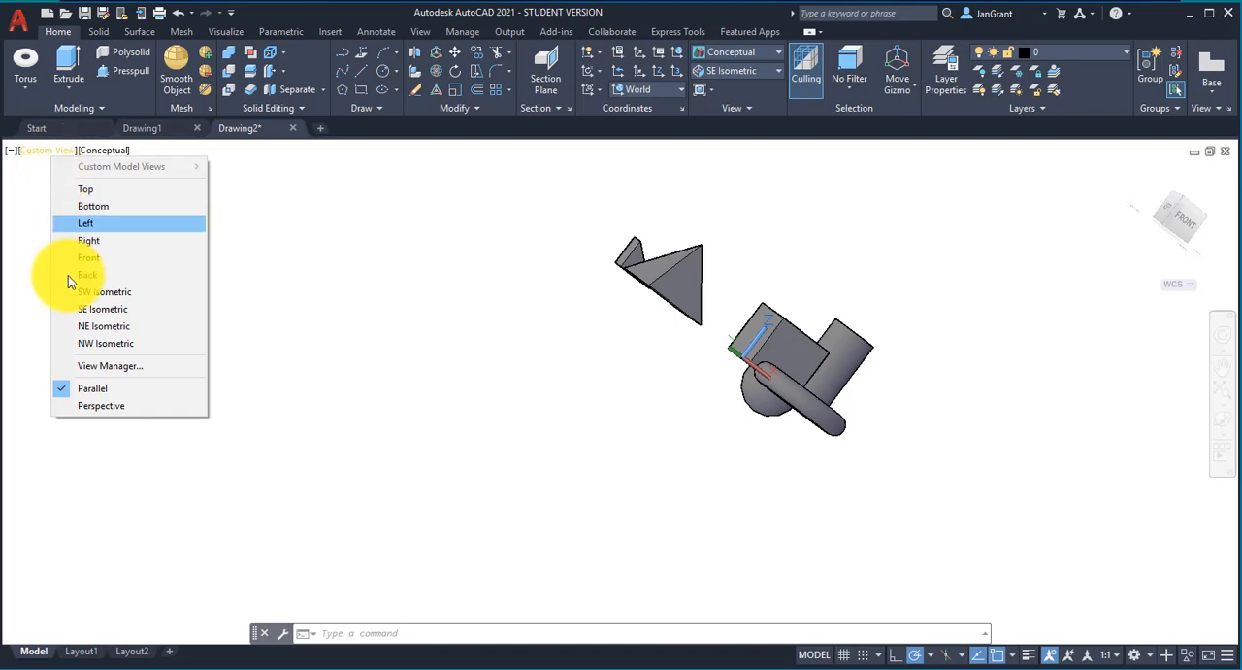
click(102, 309)
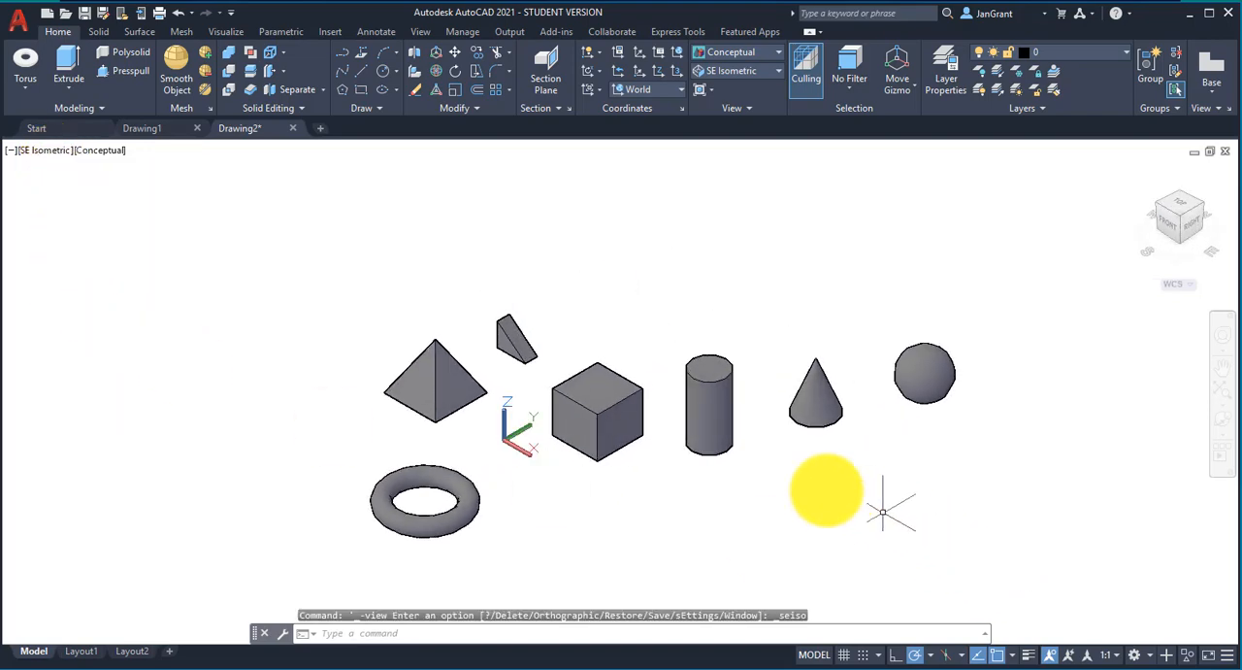
Step: Draw a circle with a radius of about 0.73 on the ground plane in front of the cone
scroll(810, 479, up, 3)
scroll(705, 464, up, 2)
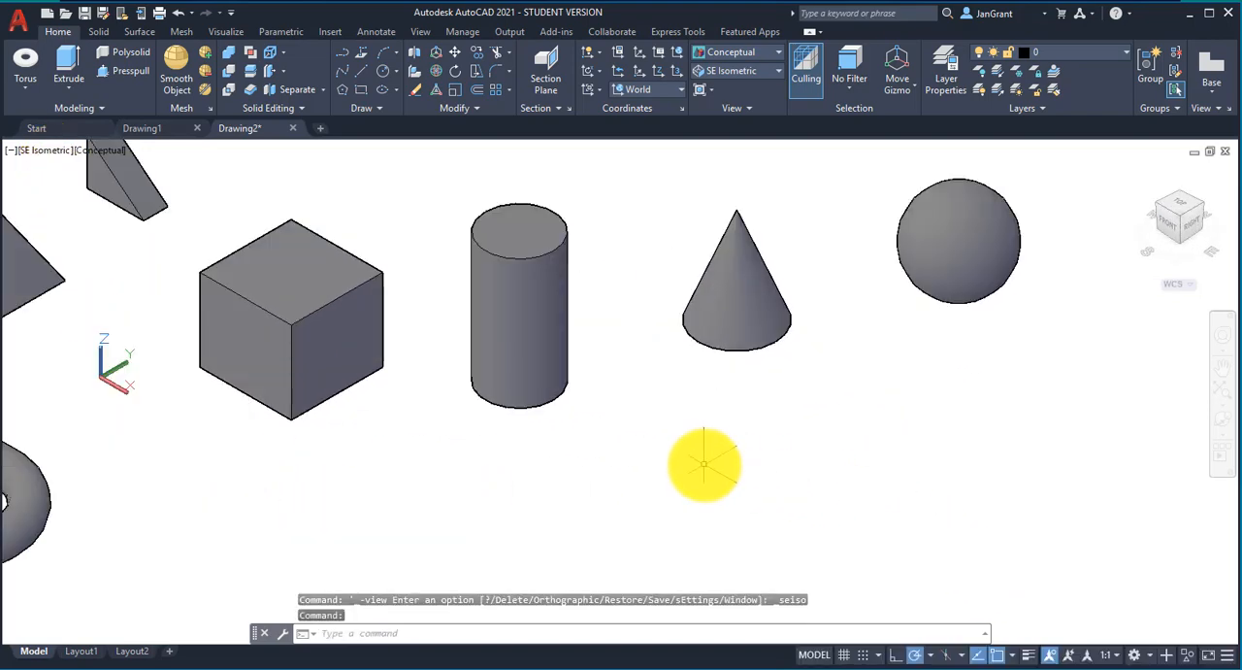
scroll(705, 463, down, 3)
middle_drag(701, 466, 657, 430)
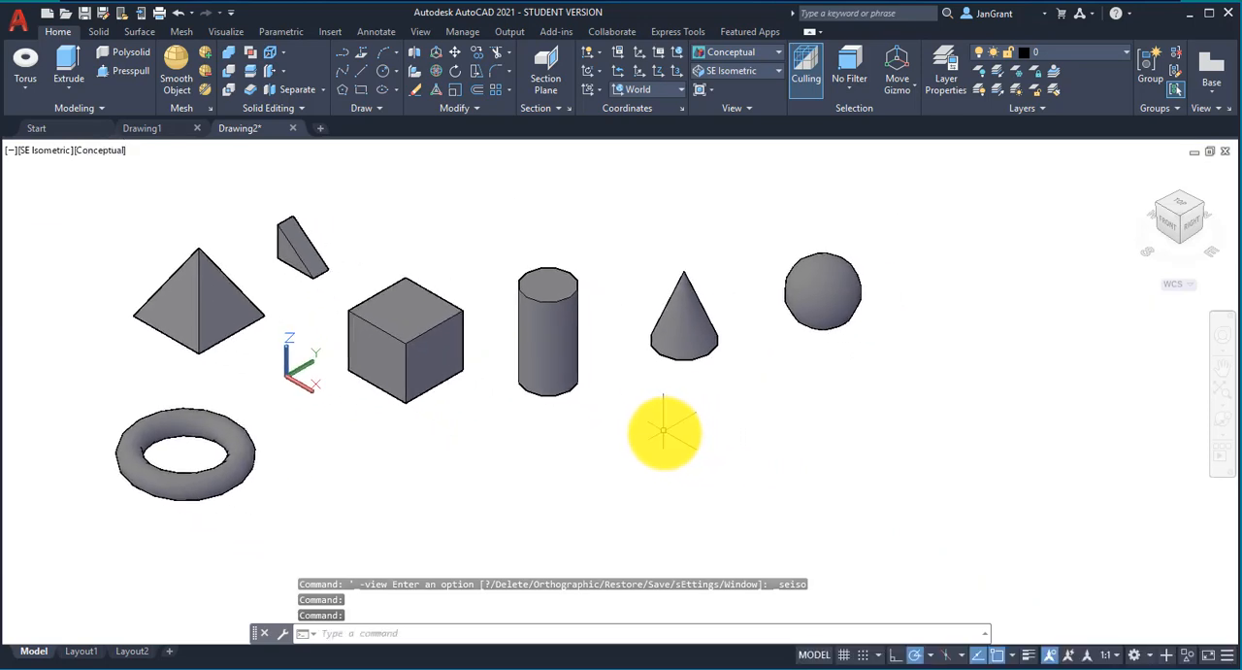
click(382, 71)
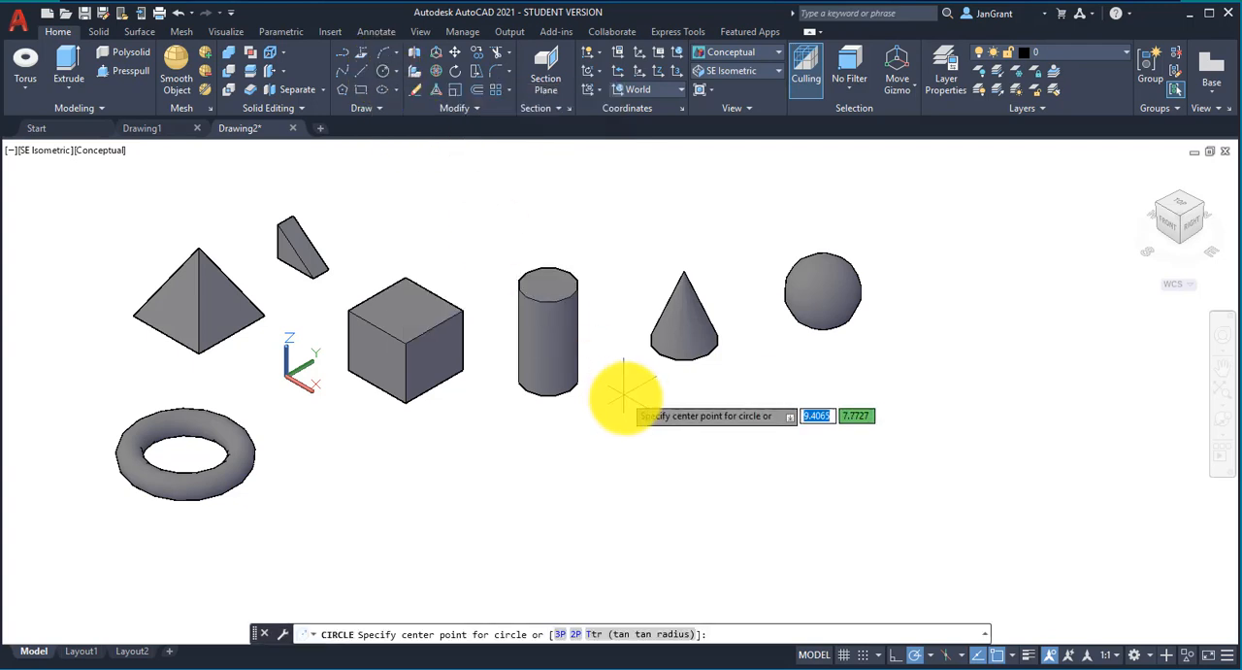
click(746, 426)
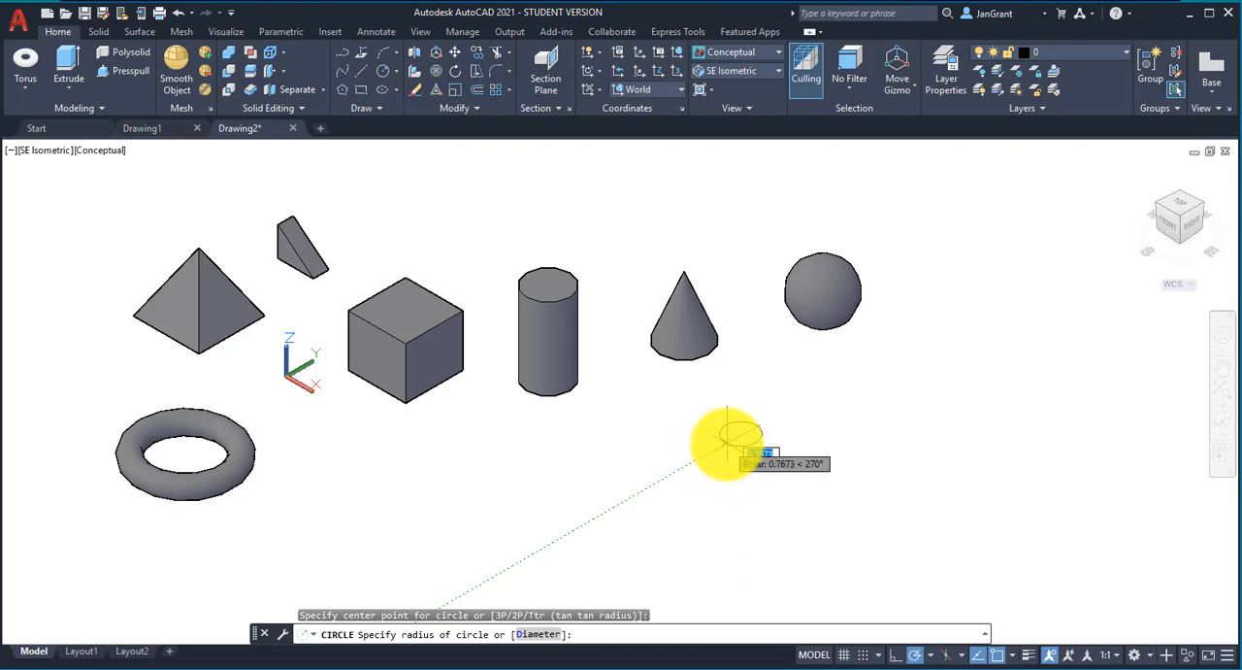
click(728, 442)
Step: Draw a circle with a radius of about 0.53 directly on the front face of the box
scroll(336, 362, up, 5)
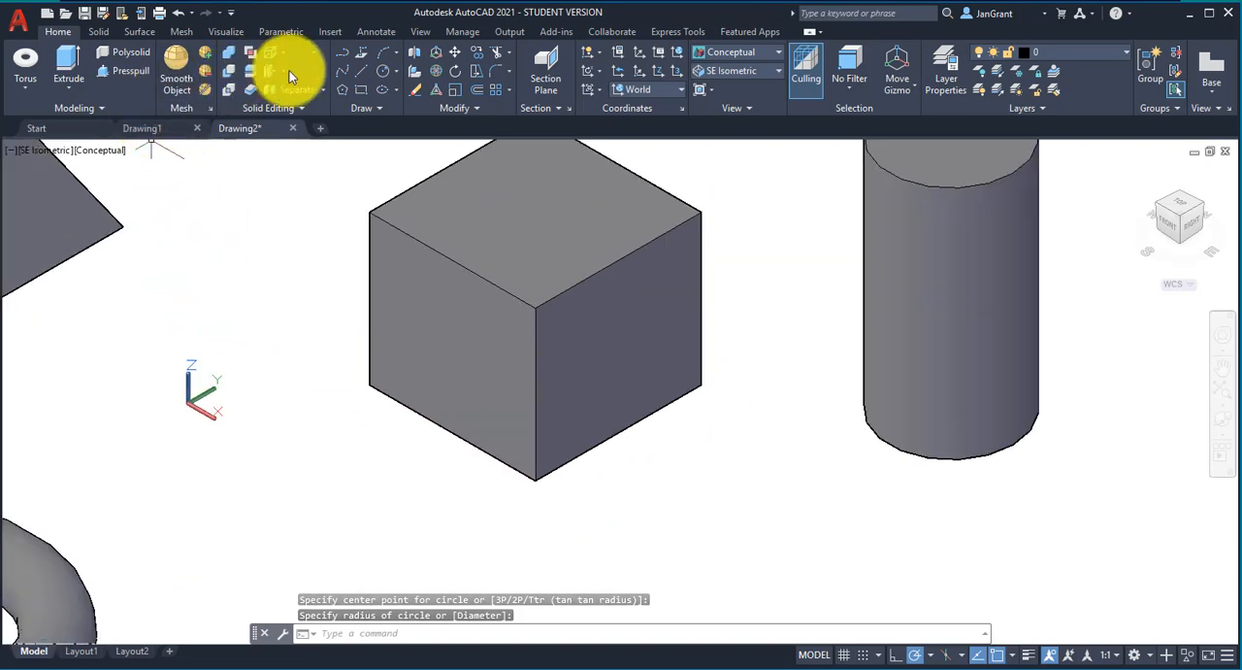
click(383, 71)
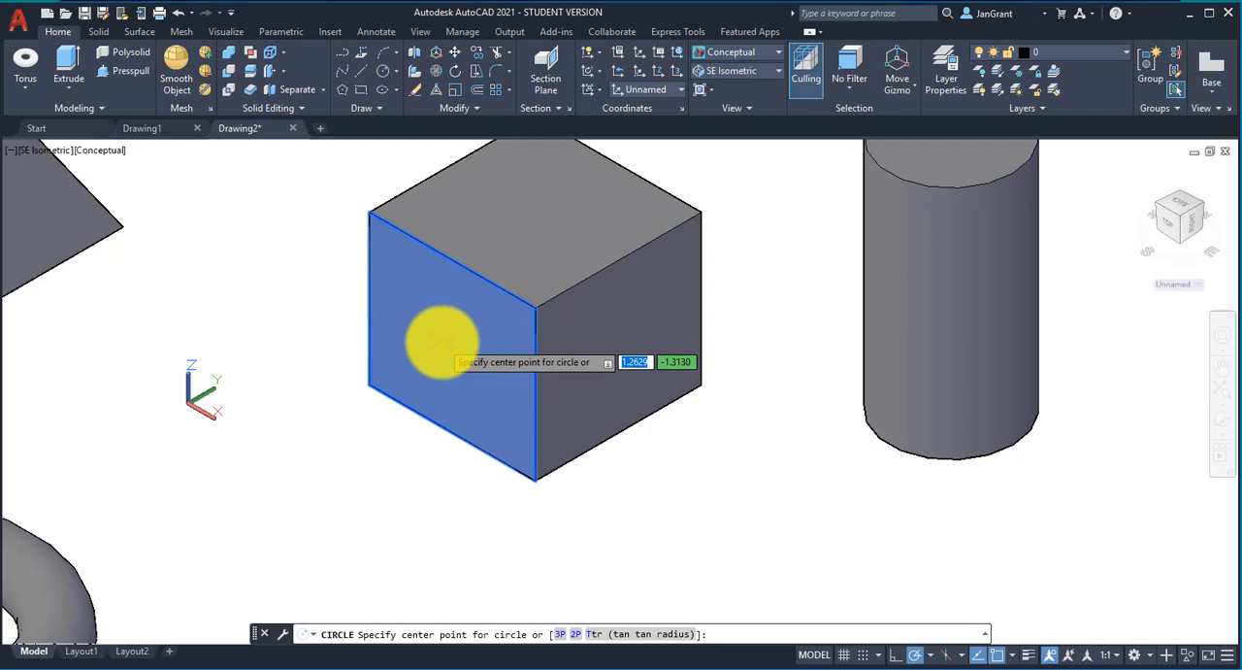
click(441, 339)
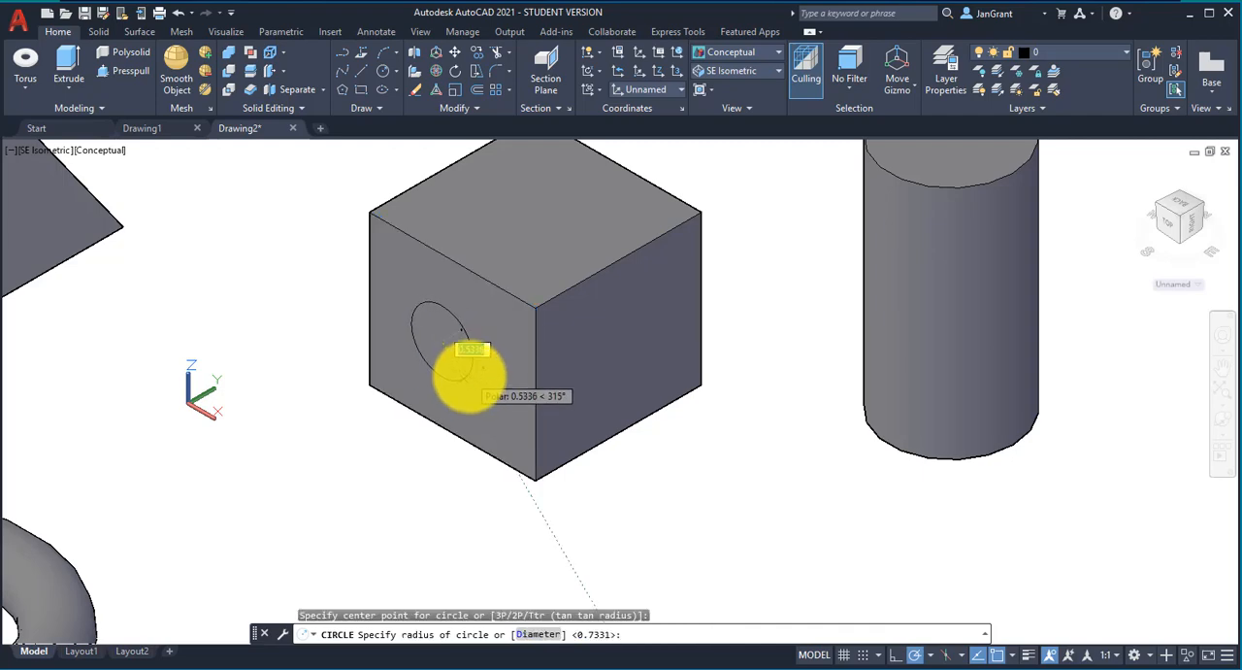
click(471, 374)
scroll(425, 419, down, 3)
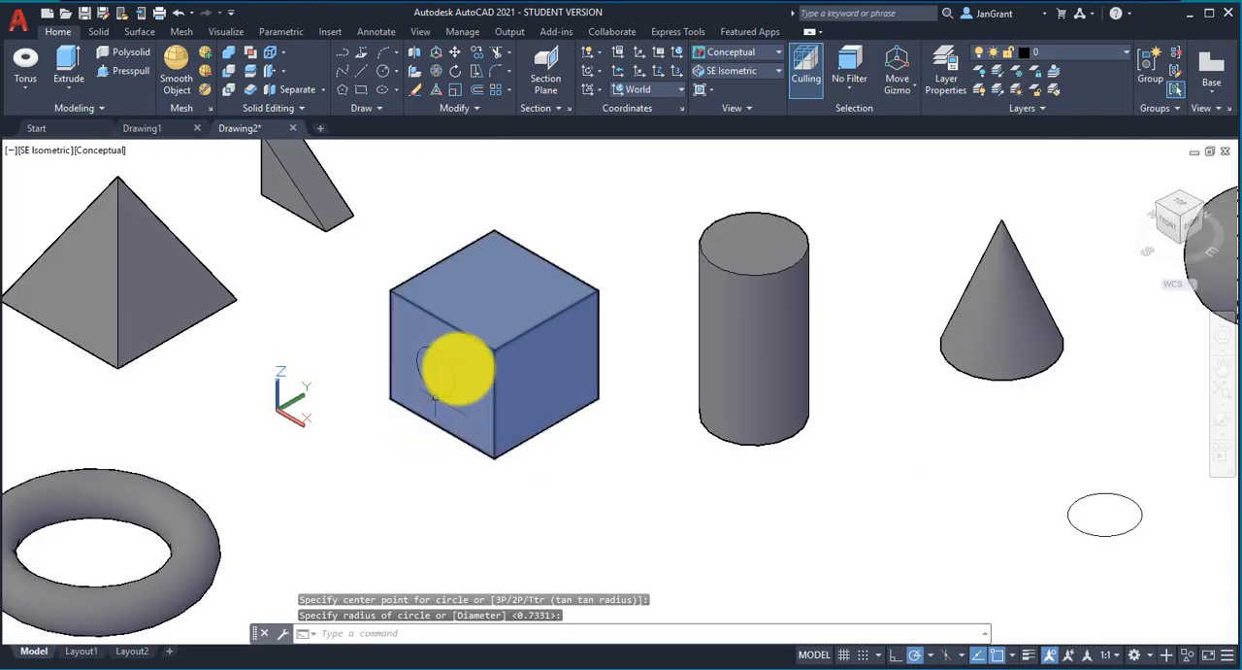
Step: Presspull the circle on the box's front face out past the back to cut a round hole through the box
middle_drag(445, 365, 483, 371)
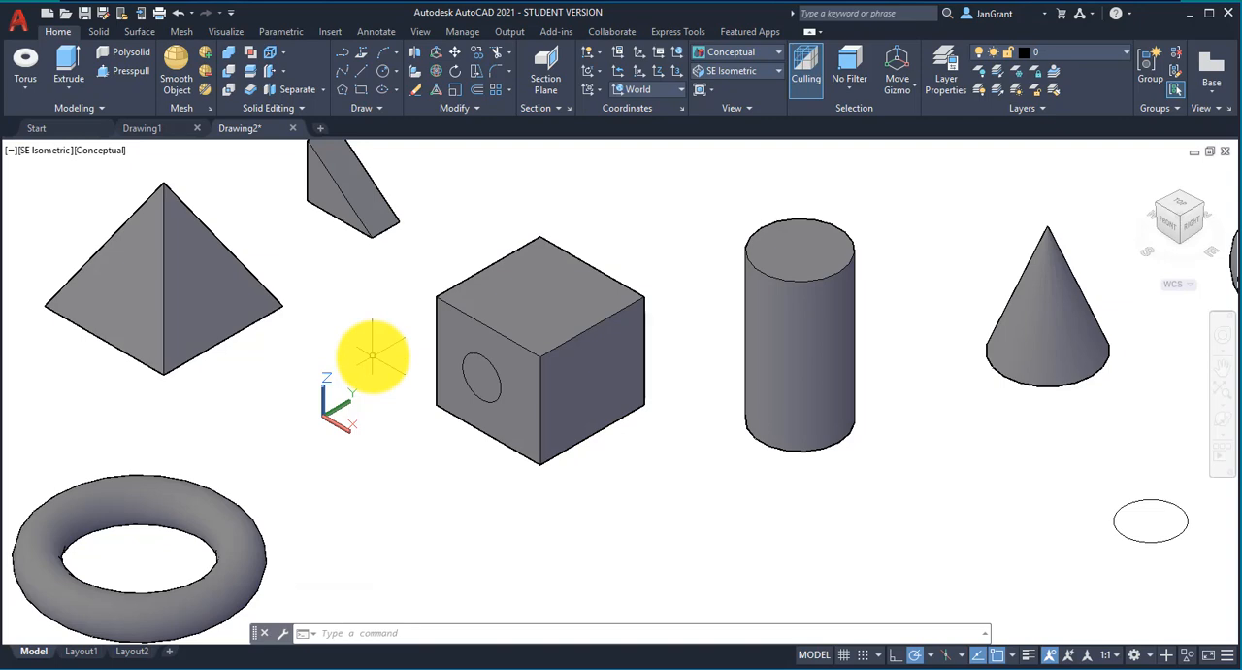
click(124, 78)
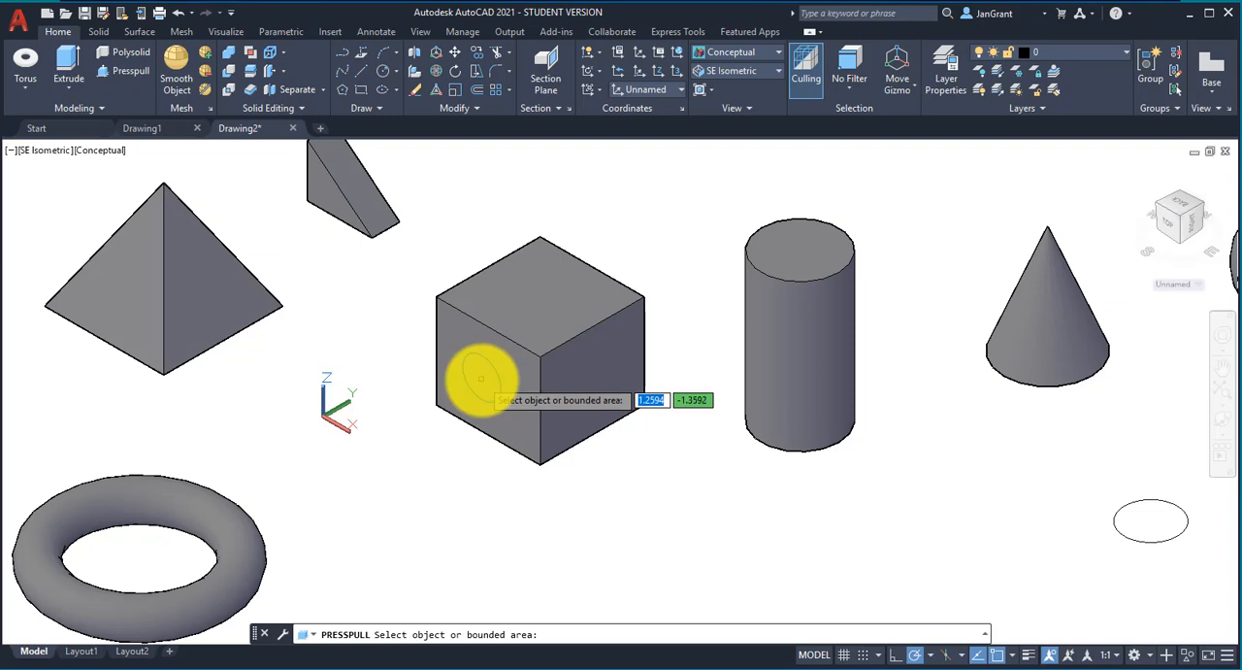
click(481, 379)
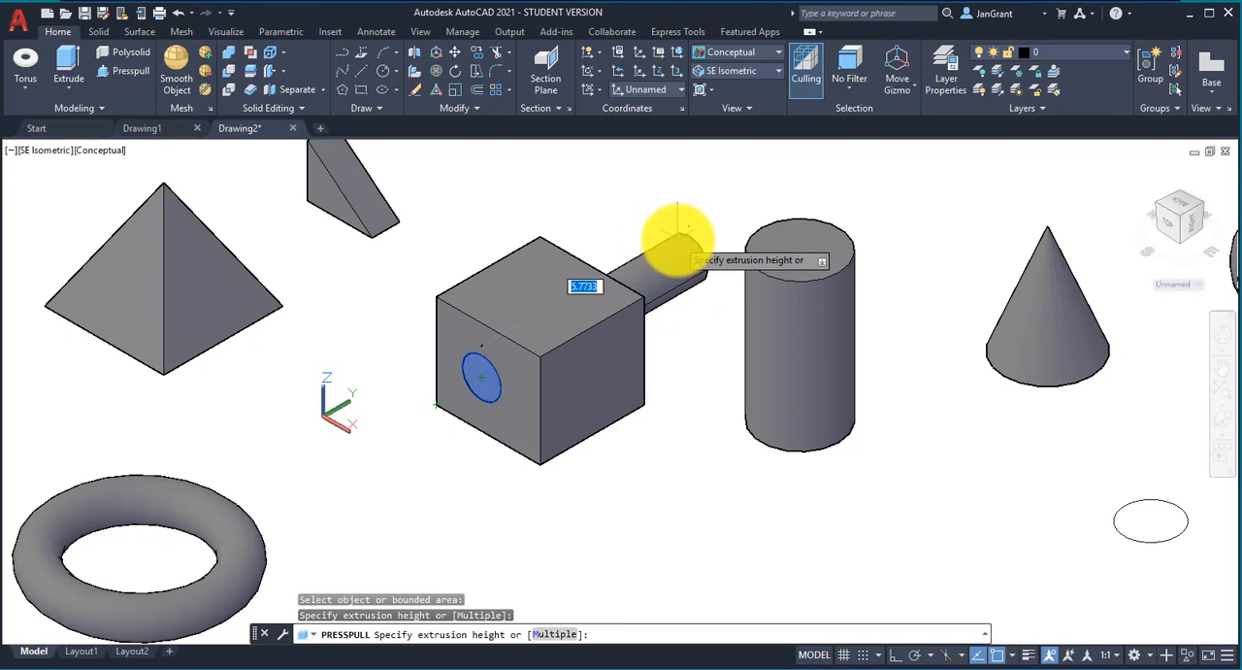
click(681, 229)
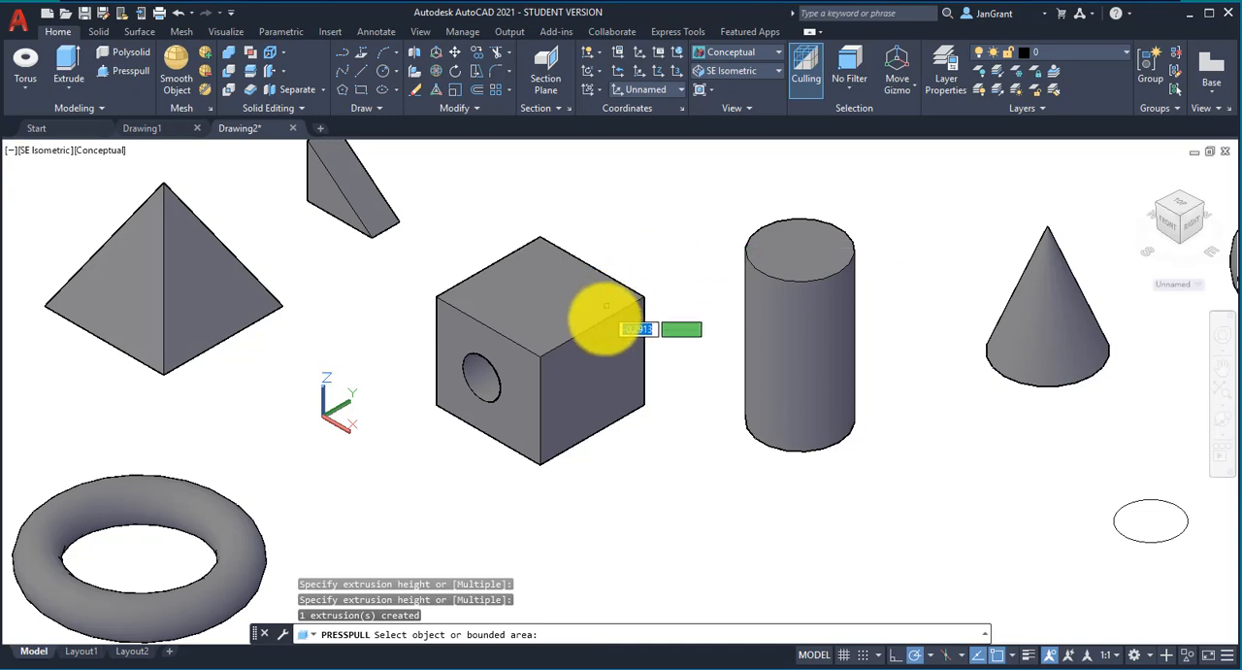
shift+middle_drag(606, 332, 684, 270)
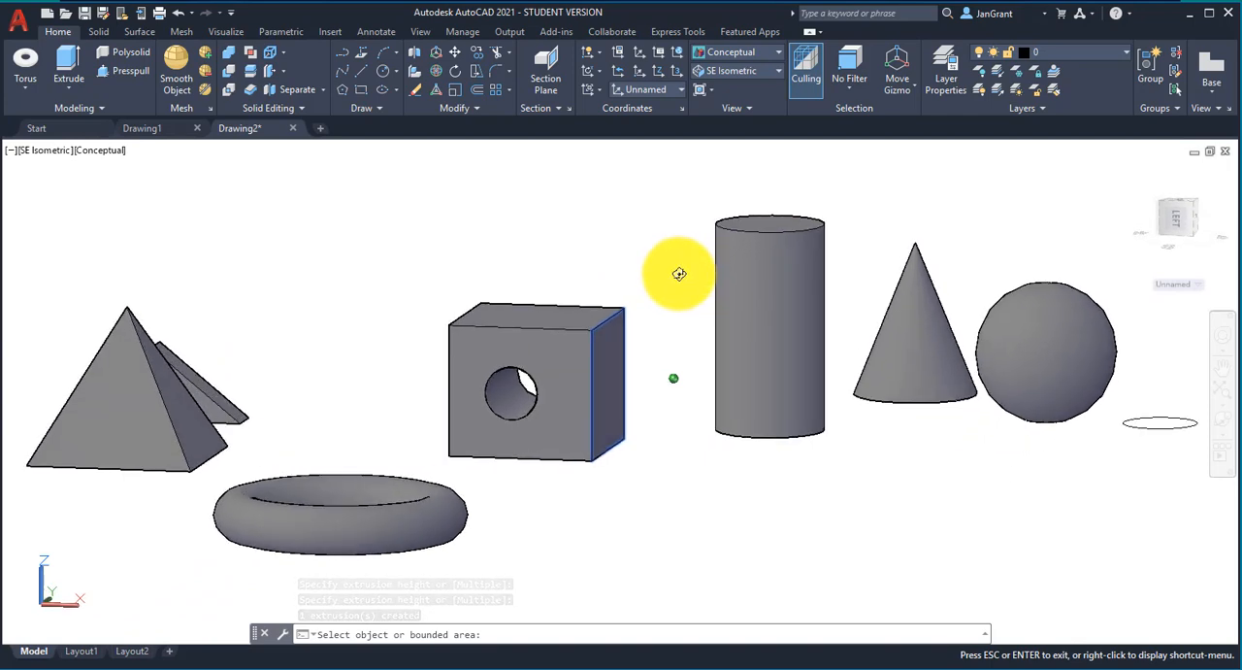
shift+middle_drag(680, 272, 604, 307)
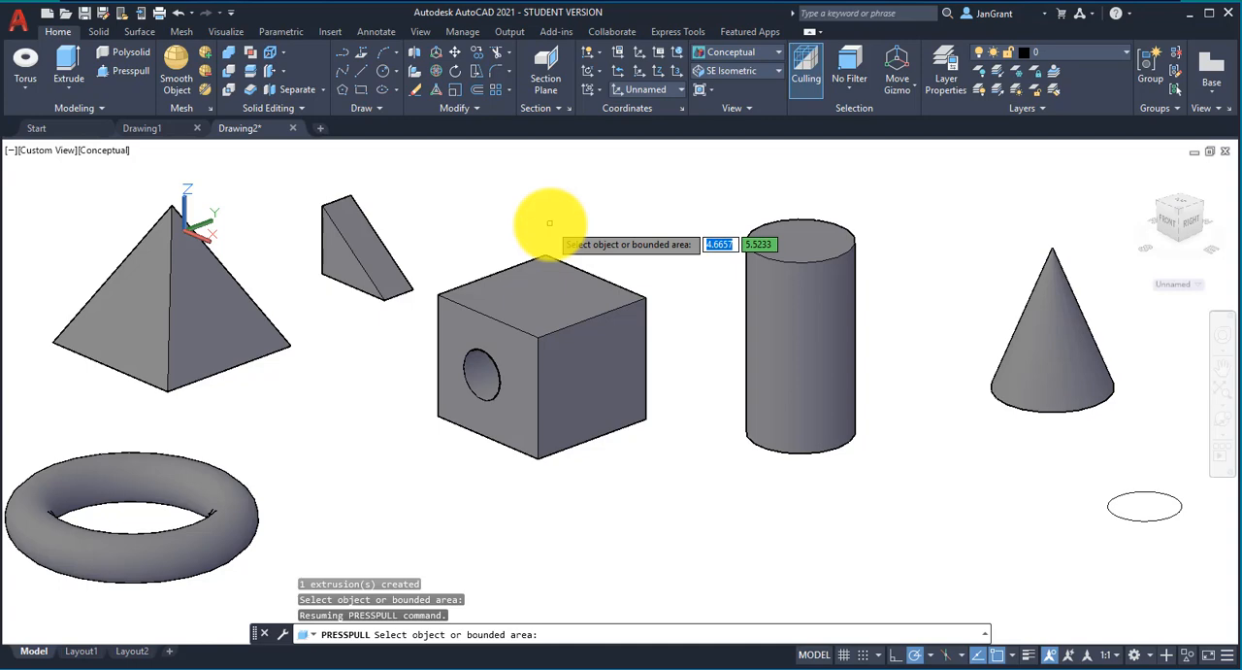
key(Escape)
key(Escape)
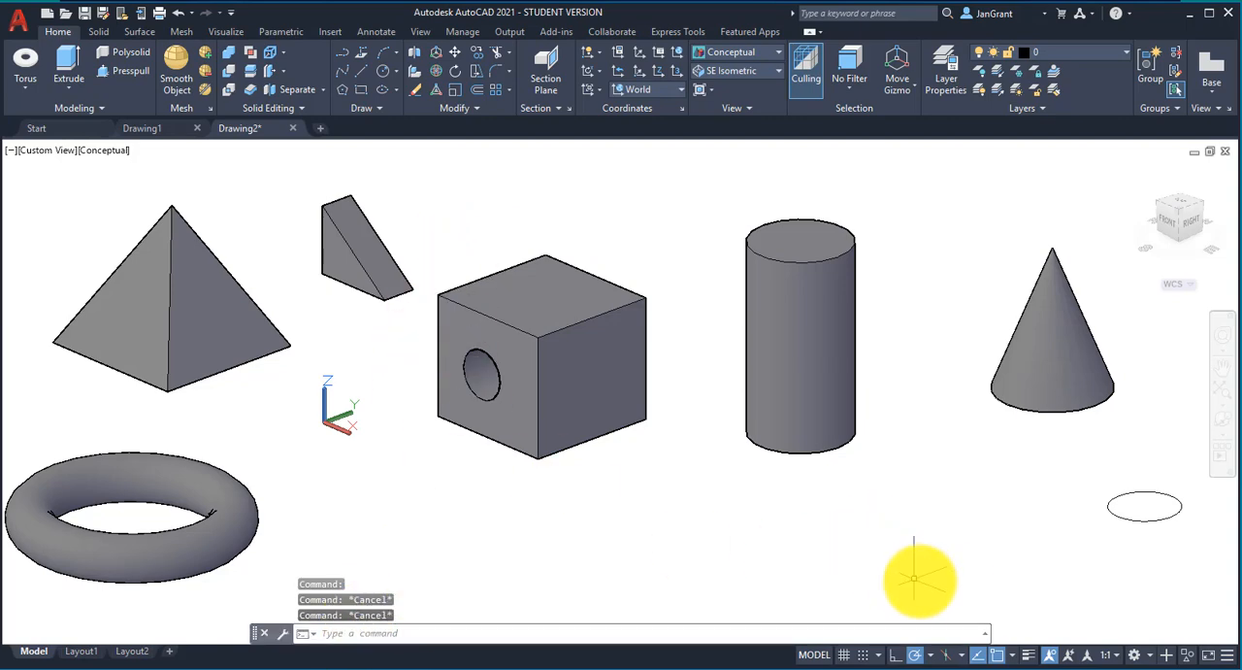
Step: Draw a line on the box's front face from the midpoint of its top edge to the midpoint of its right vertical edge
click(1013, 656)
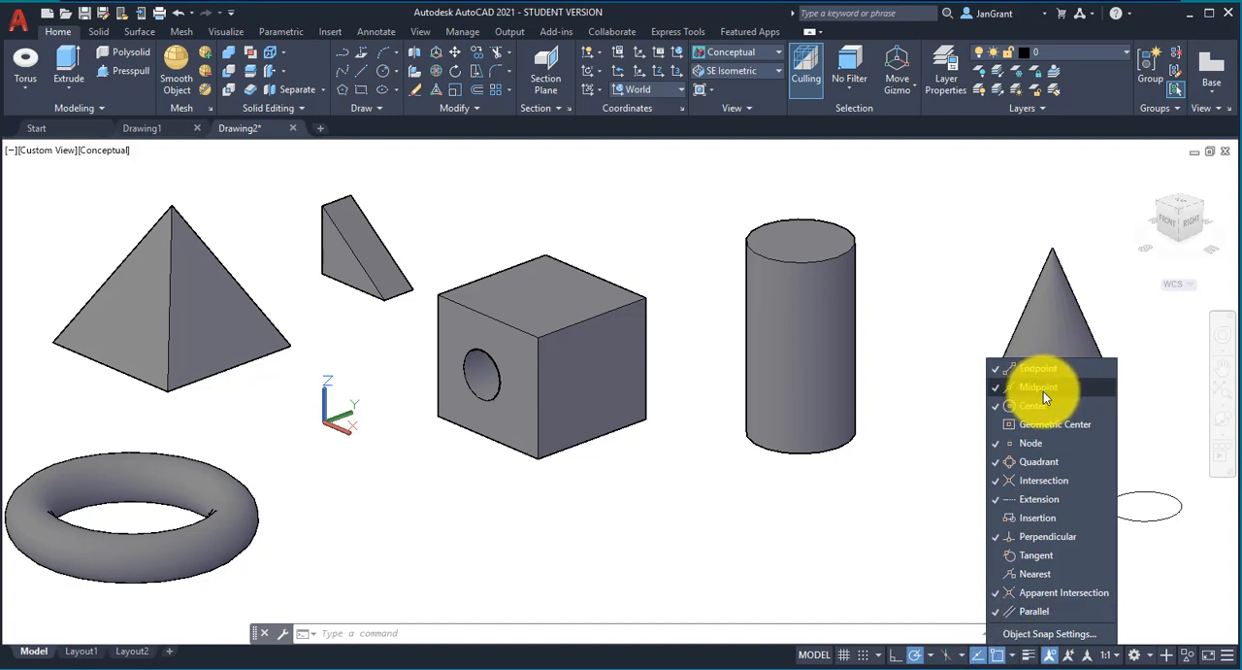
click(354, 73)
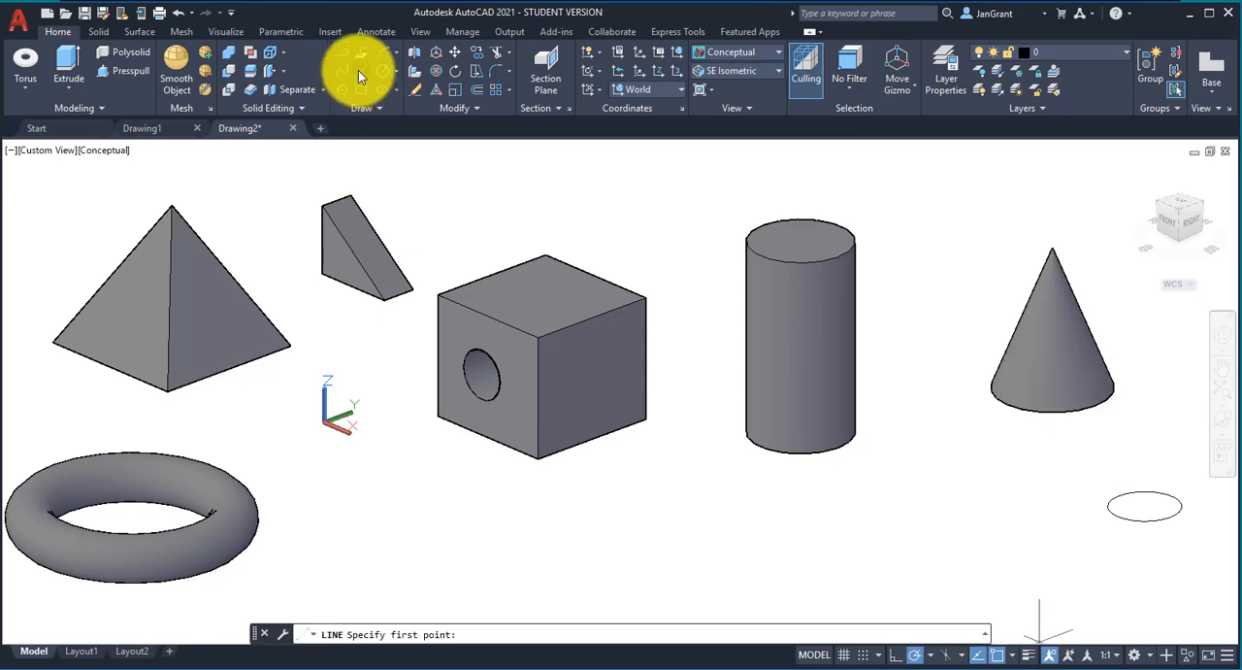
click(358, 70)
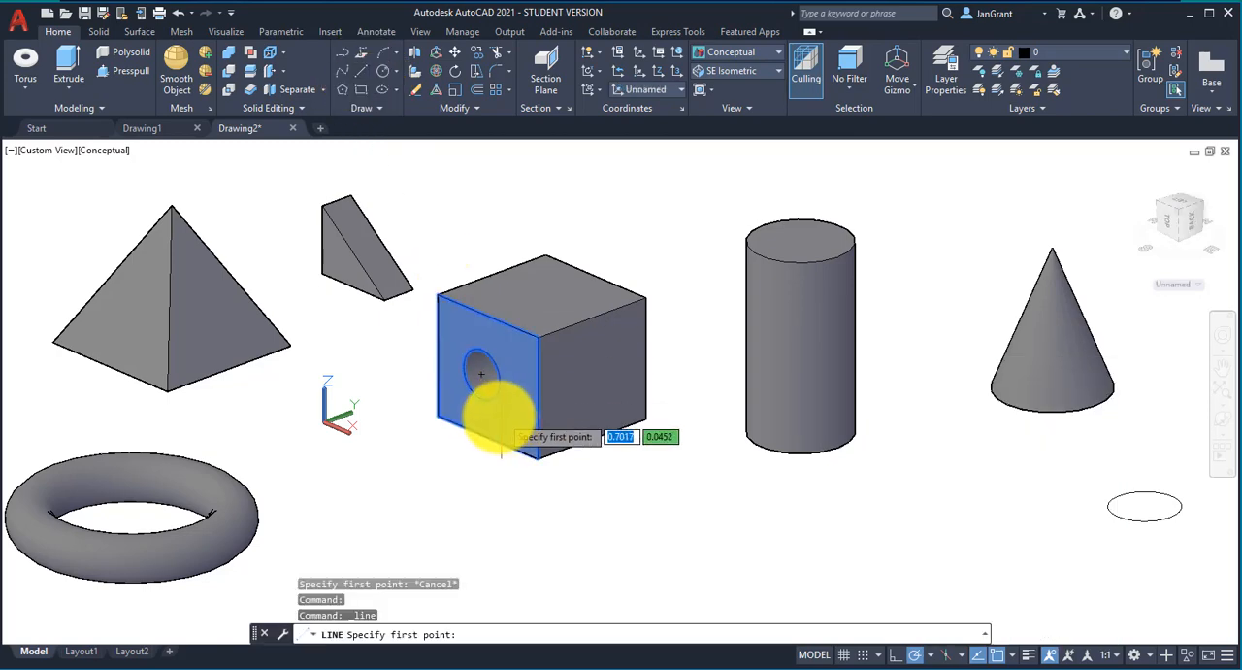
scroll(481, 361, up, 2)
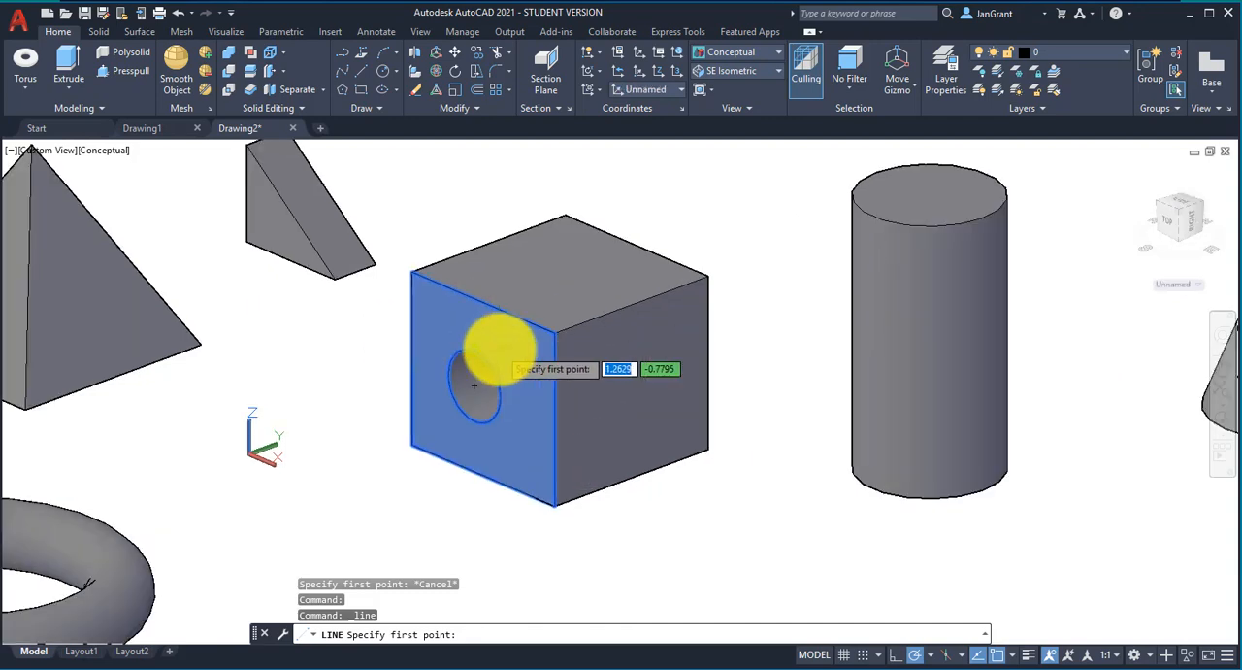
click(482, 303)
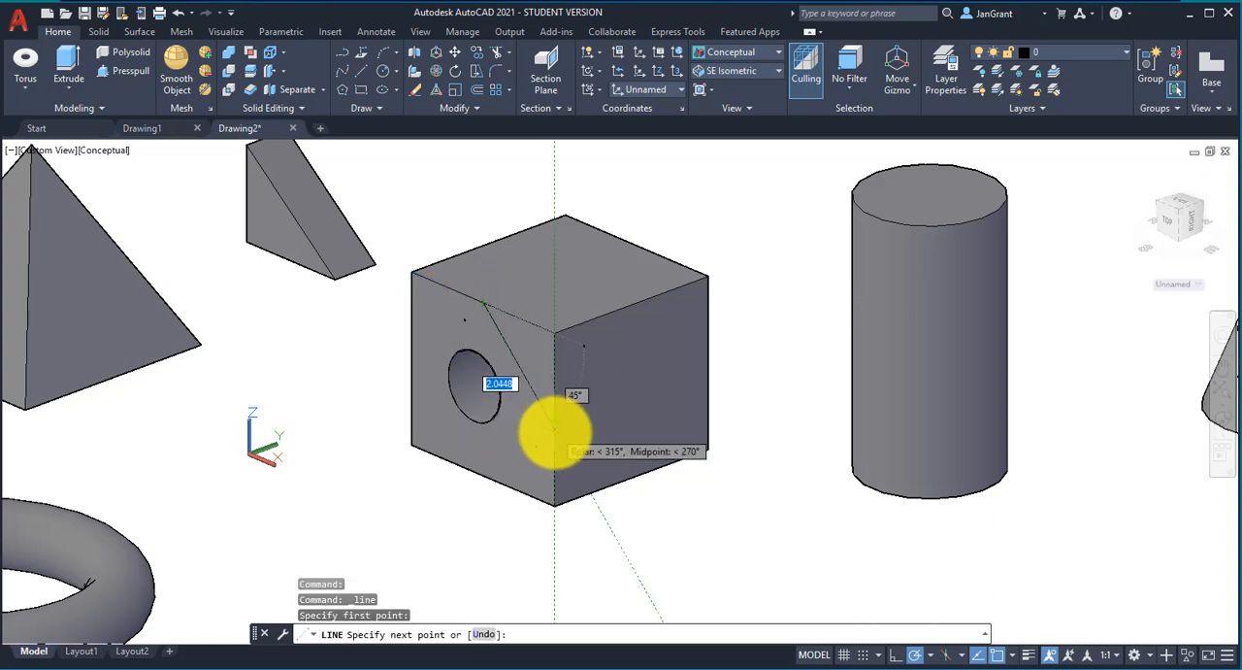
click(554, 417)
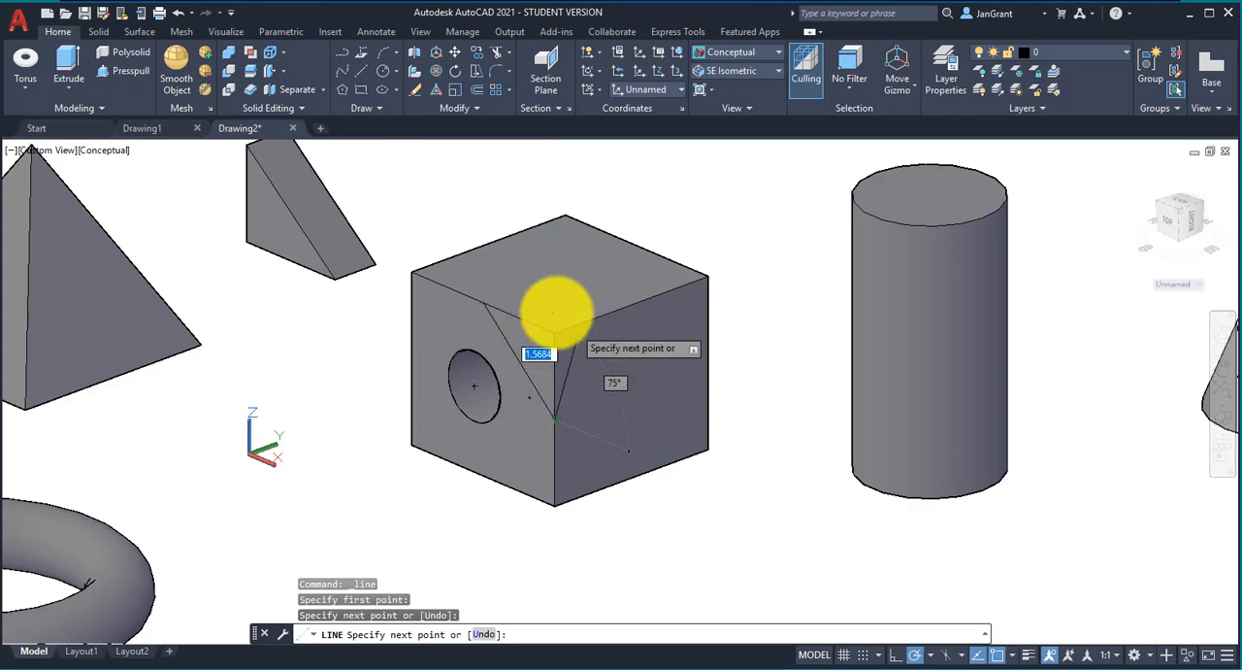
right_click(506, 243)
click(546, 254)
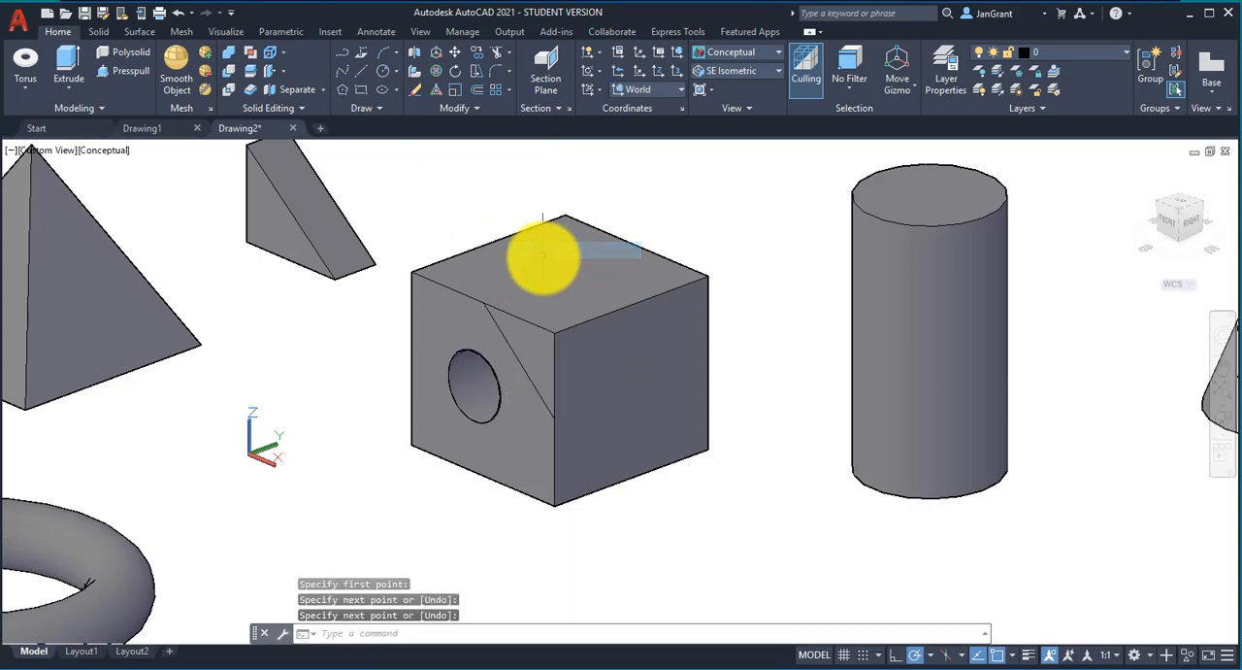
Step: Presspull the triangular corner area of the front face back through the whole box to cut away its upper right edge
click(116, 76)
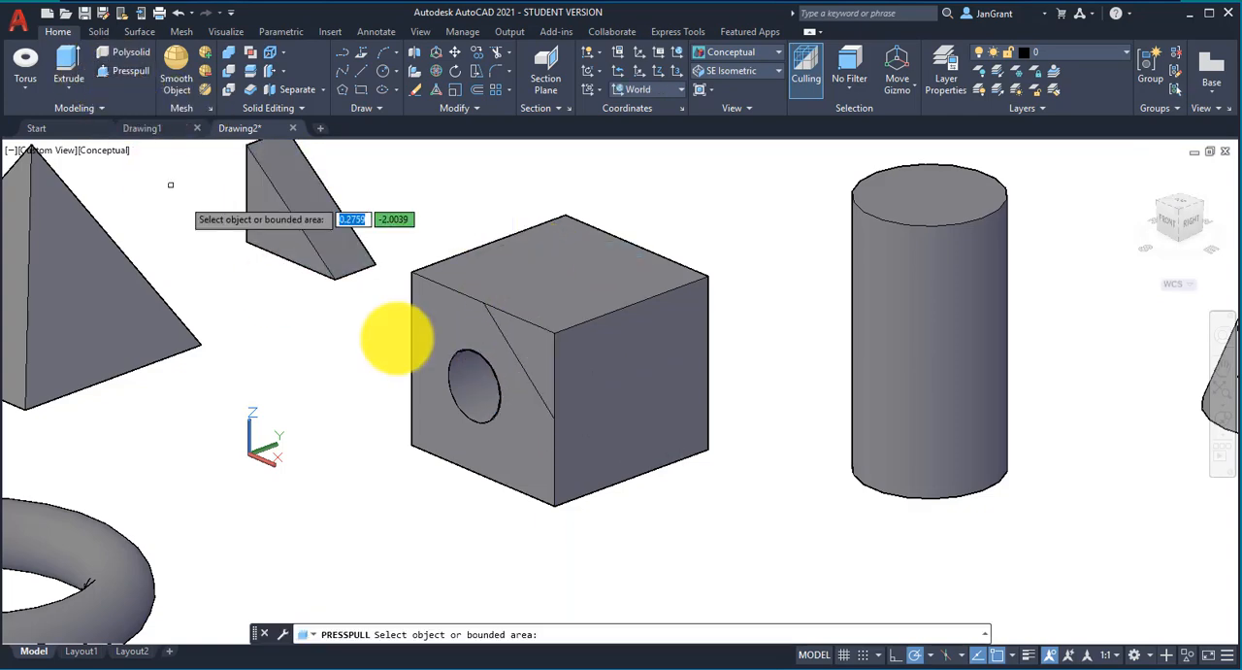
click(531, 347)
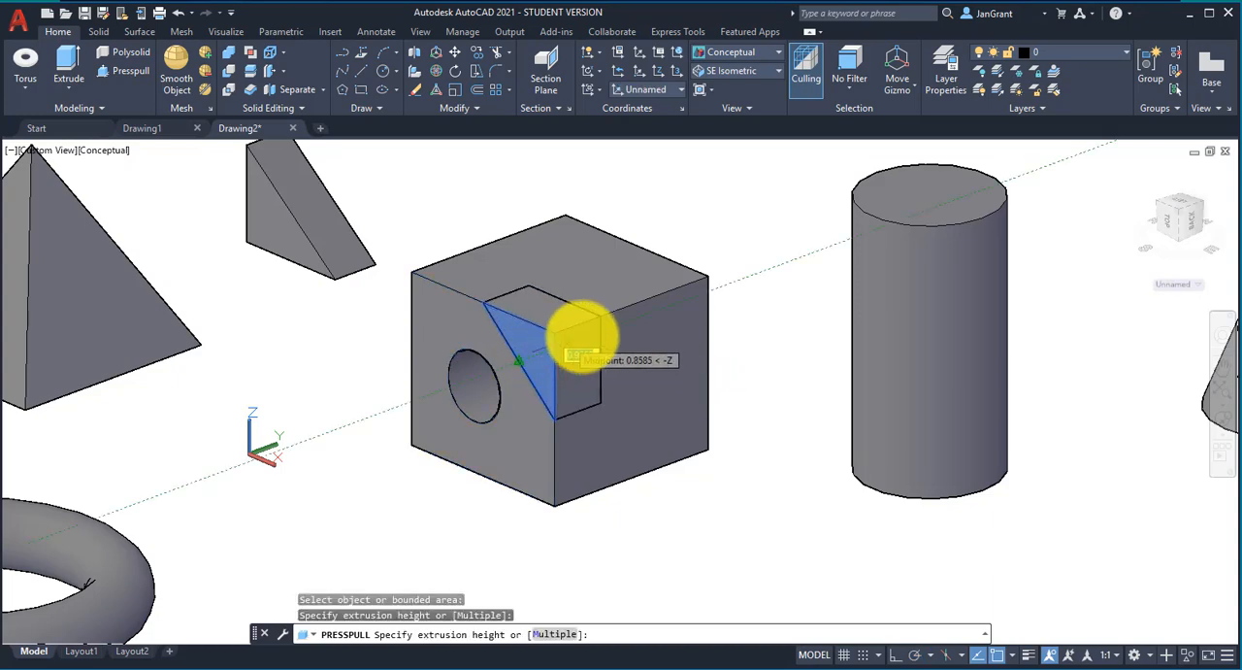
click(783, 285)
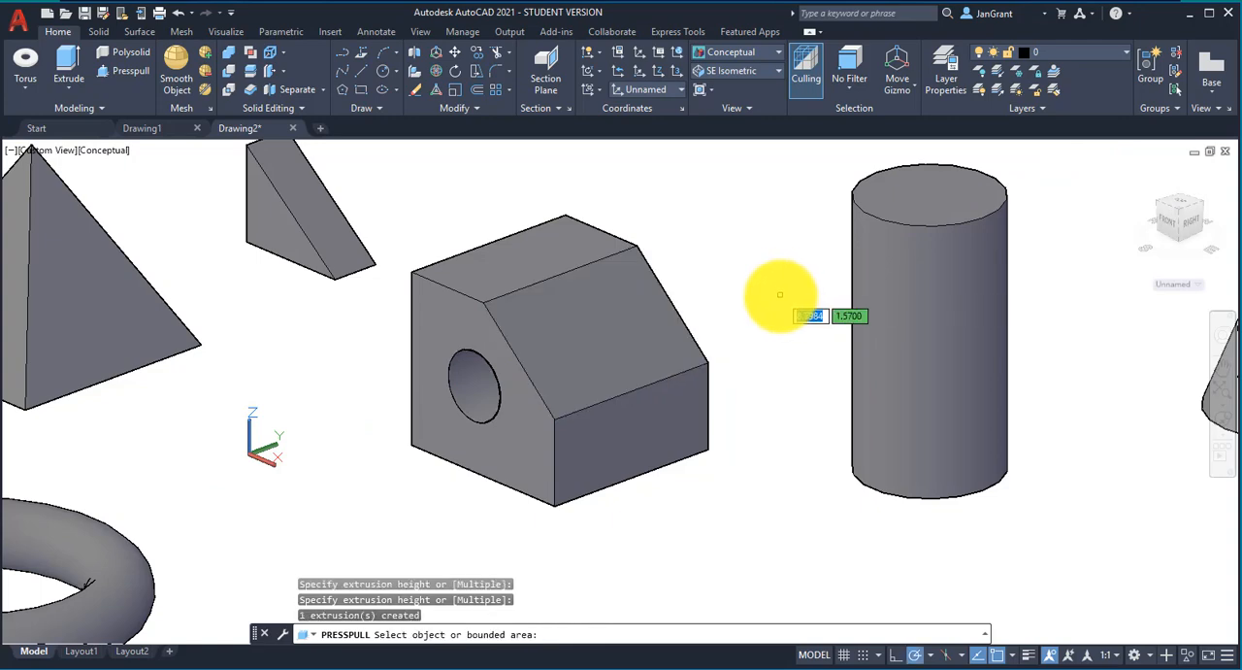
key(Escape)
Step: Draw a second solid box freehand in front of the cut box and the tall cylinder
scroll(592, 300, down, 3)
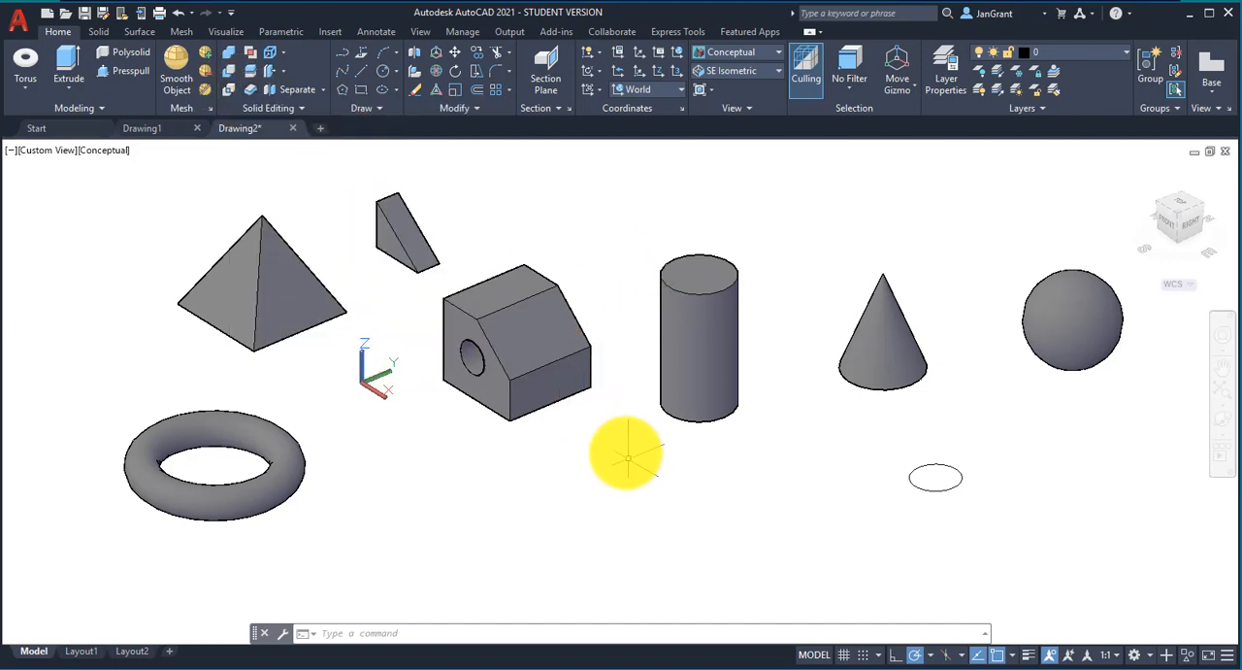
click(23, 86)
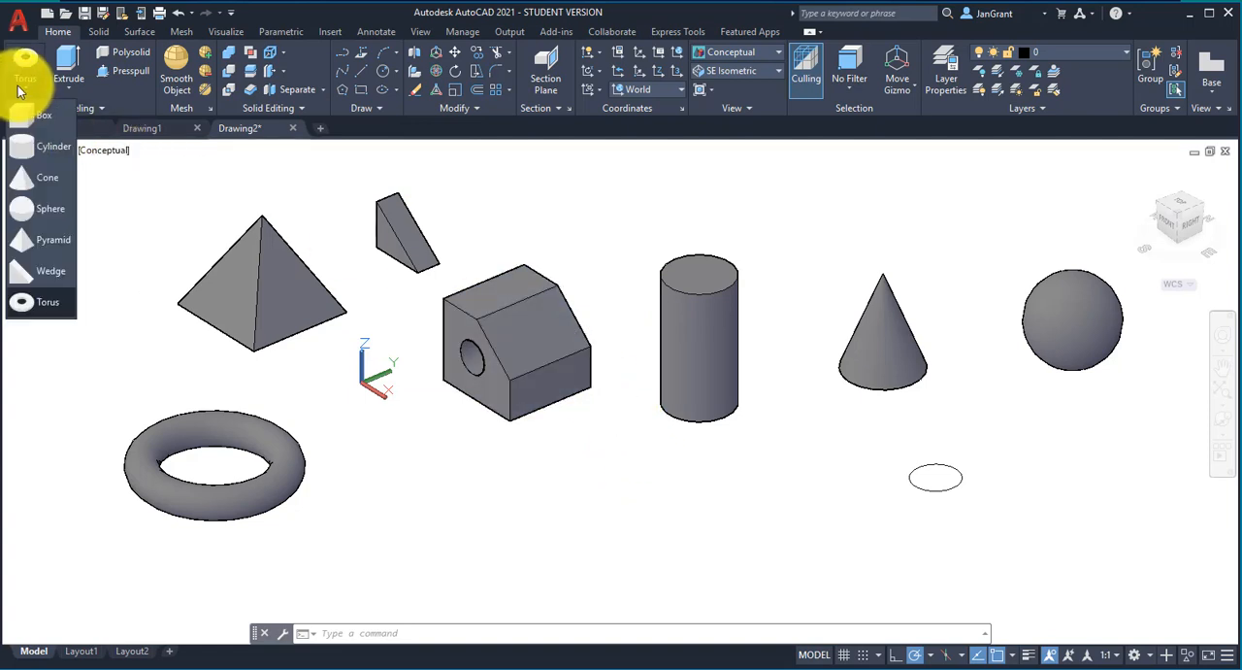
click(27, 120)
click(633, 512)
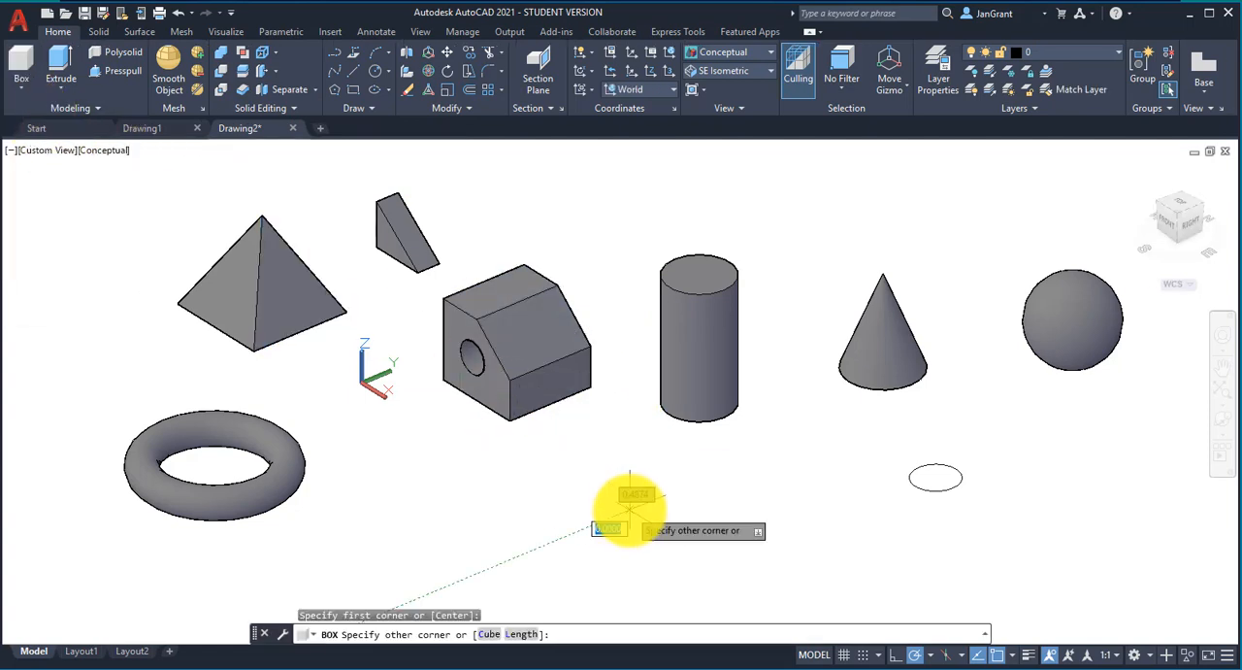
click(631, 416)
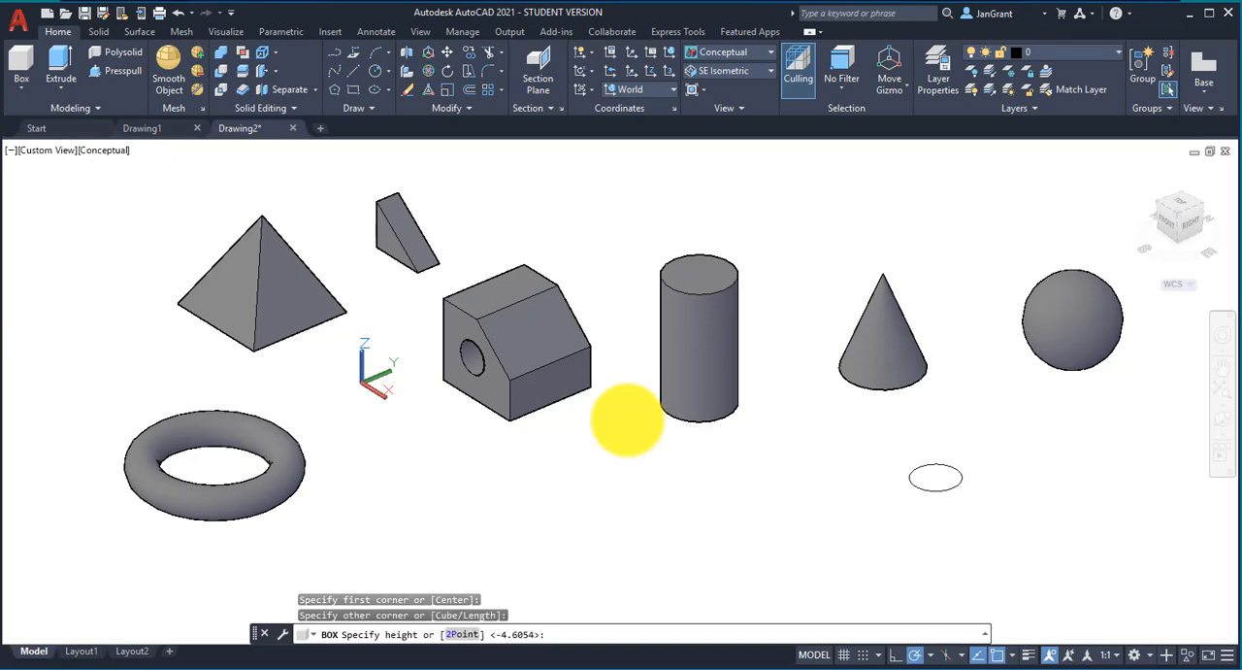
click(617, 314)
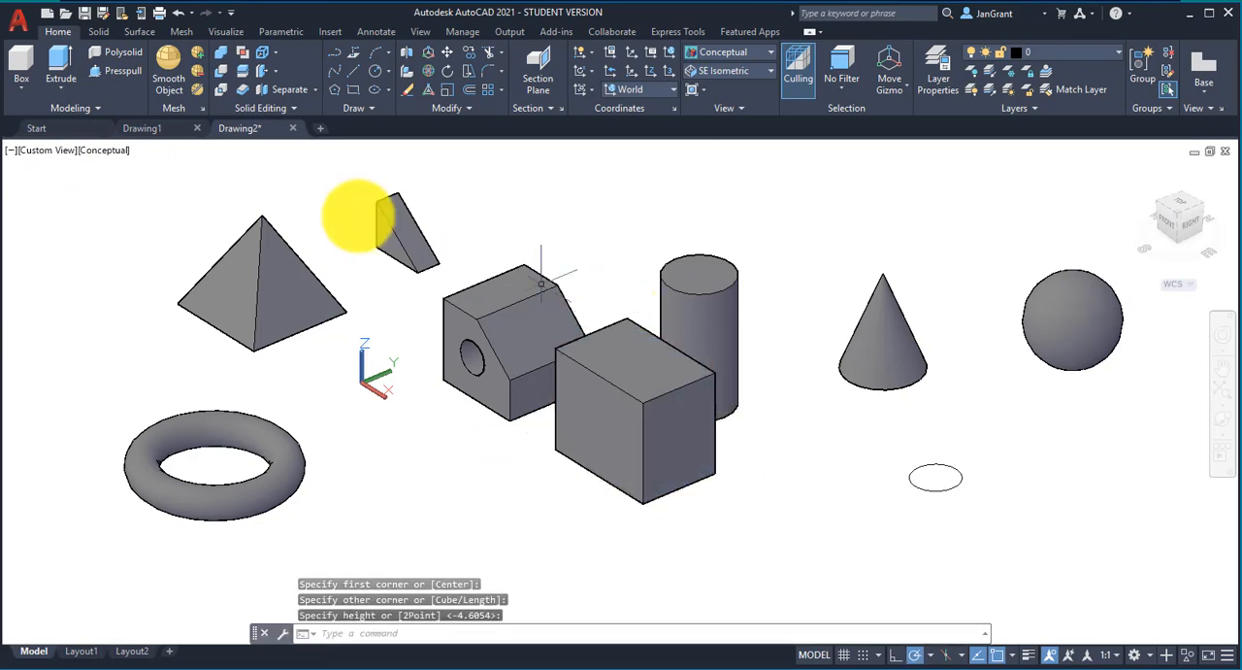
Step: Draw a cylinder with a radius of about 1.20, centred on the new box's nearest bottom corner and lower than the box
click(16, 90)
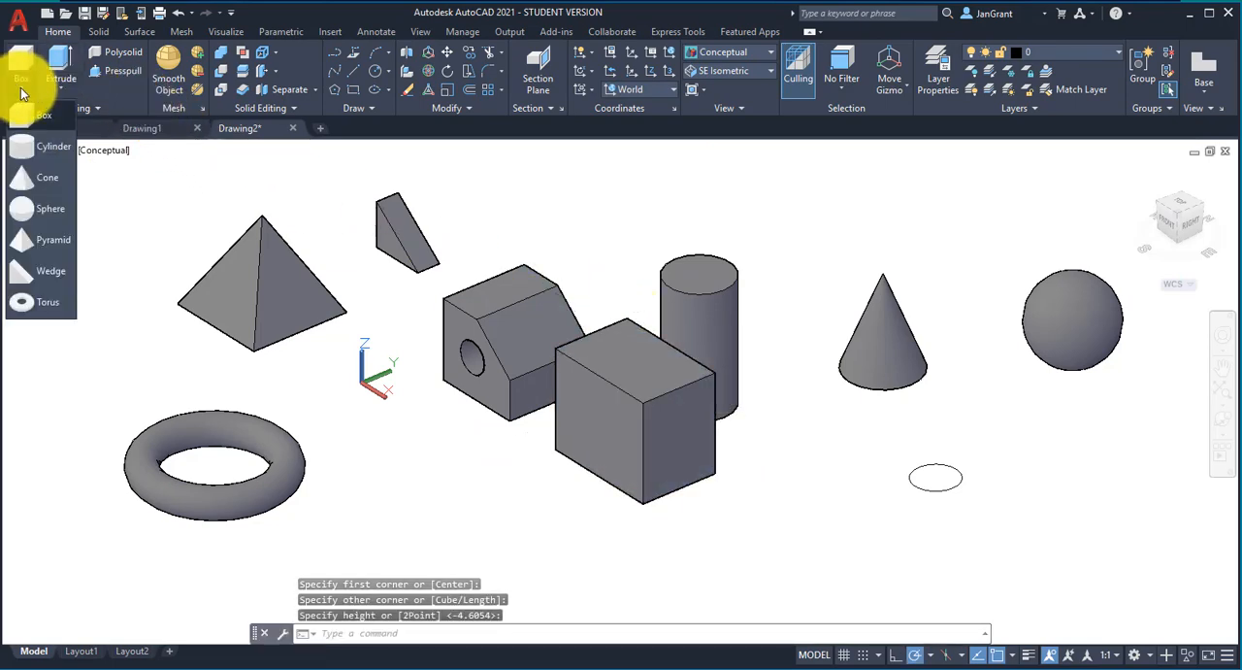
click(32, 148)
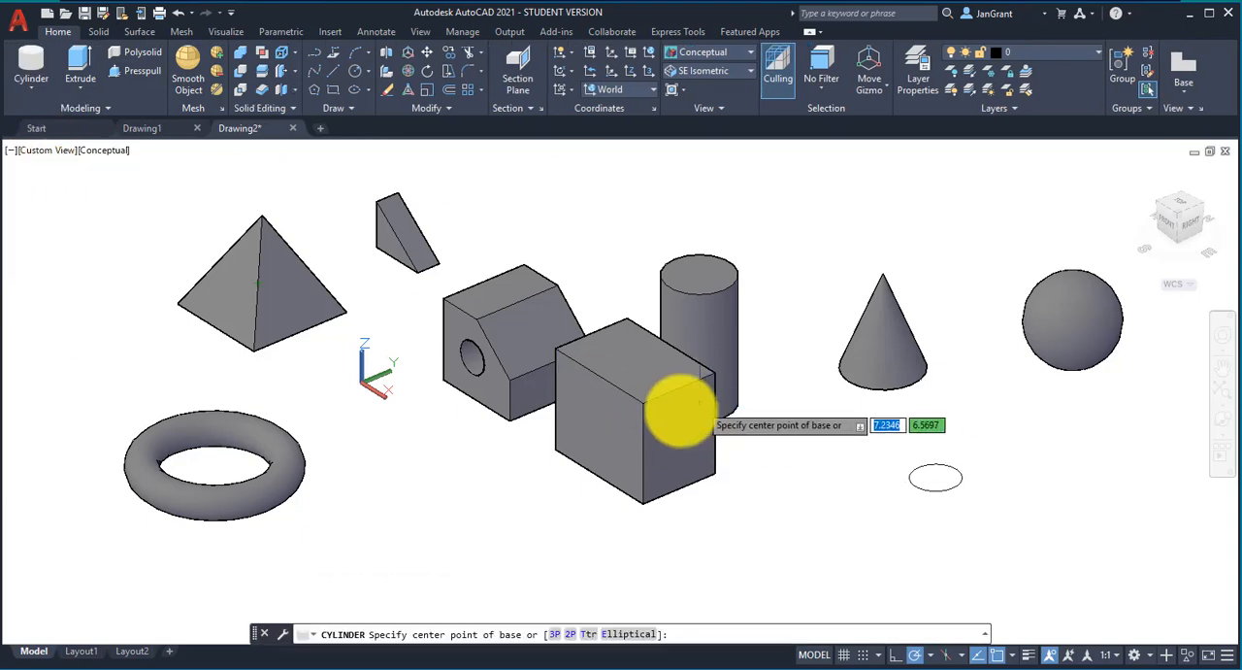
click(641, 505)
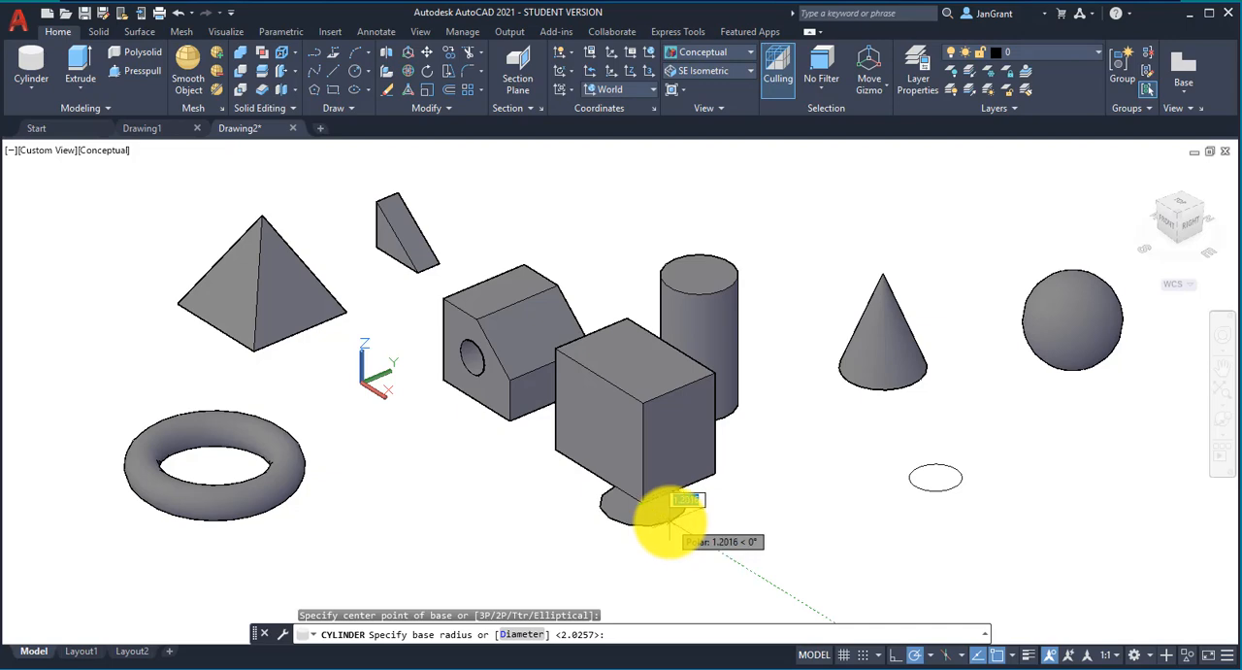
click(669, 522)
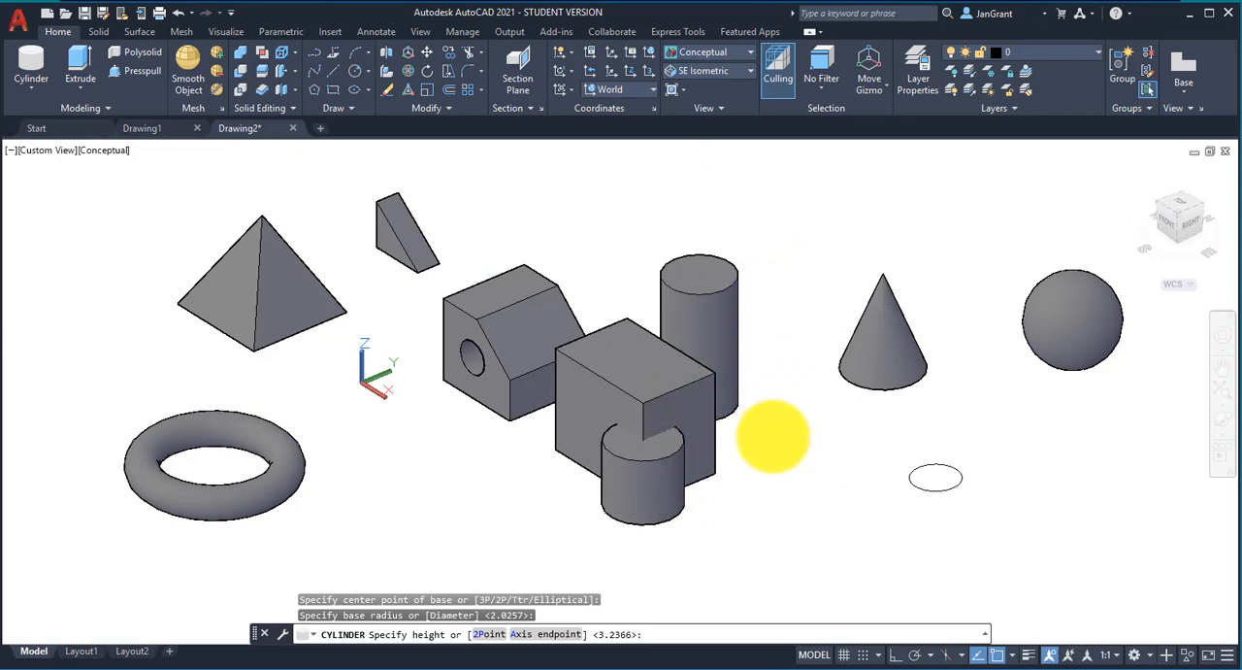
click(771, 436)
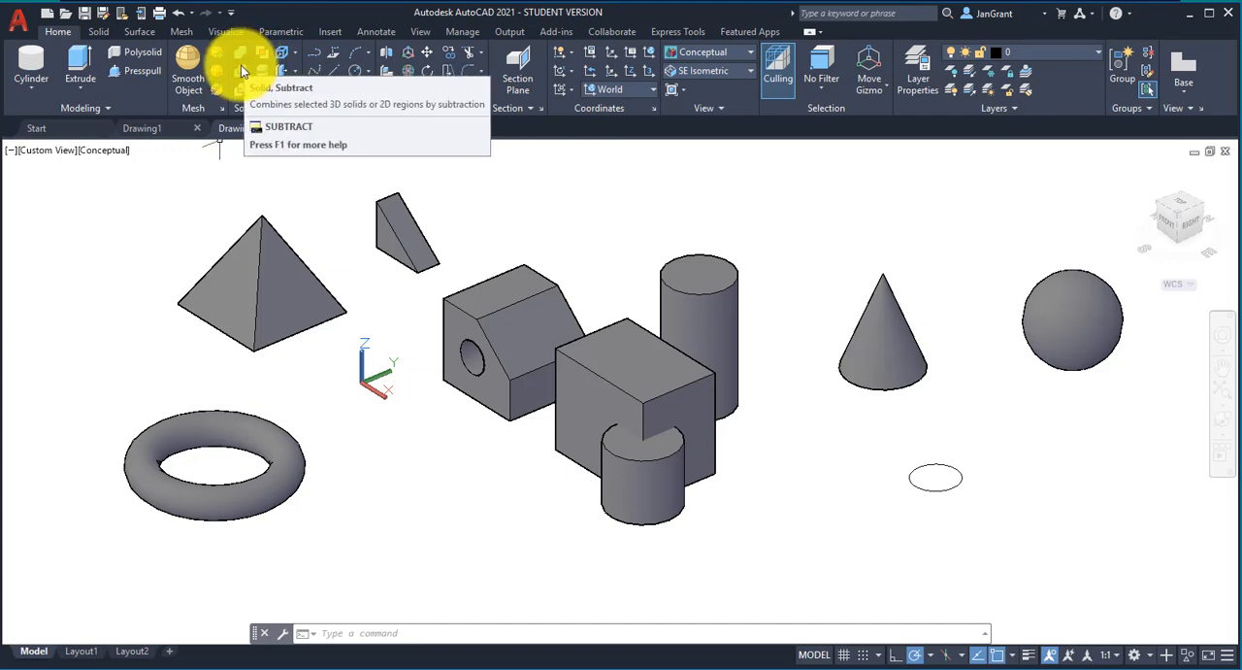
Step: Subtract the short cylinder from the second box to cut a rounded notch into its nearest lower corner
click(240, 65)
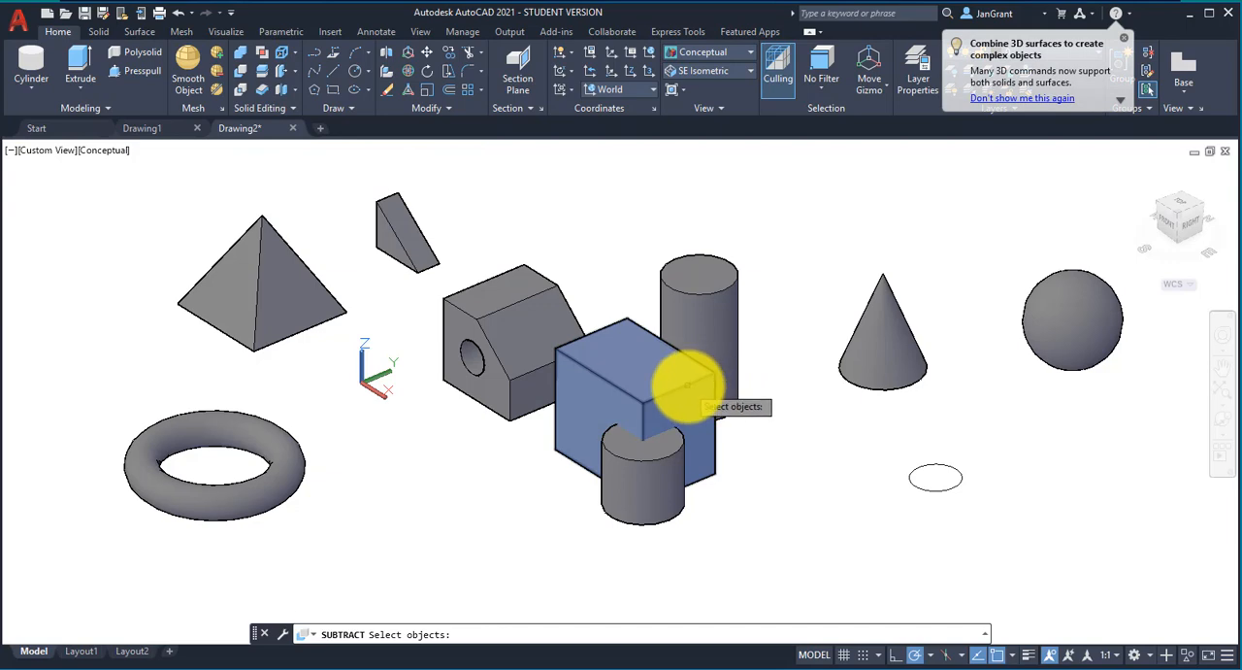
click(686, 385)
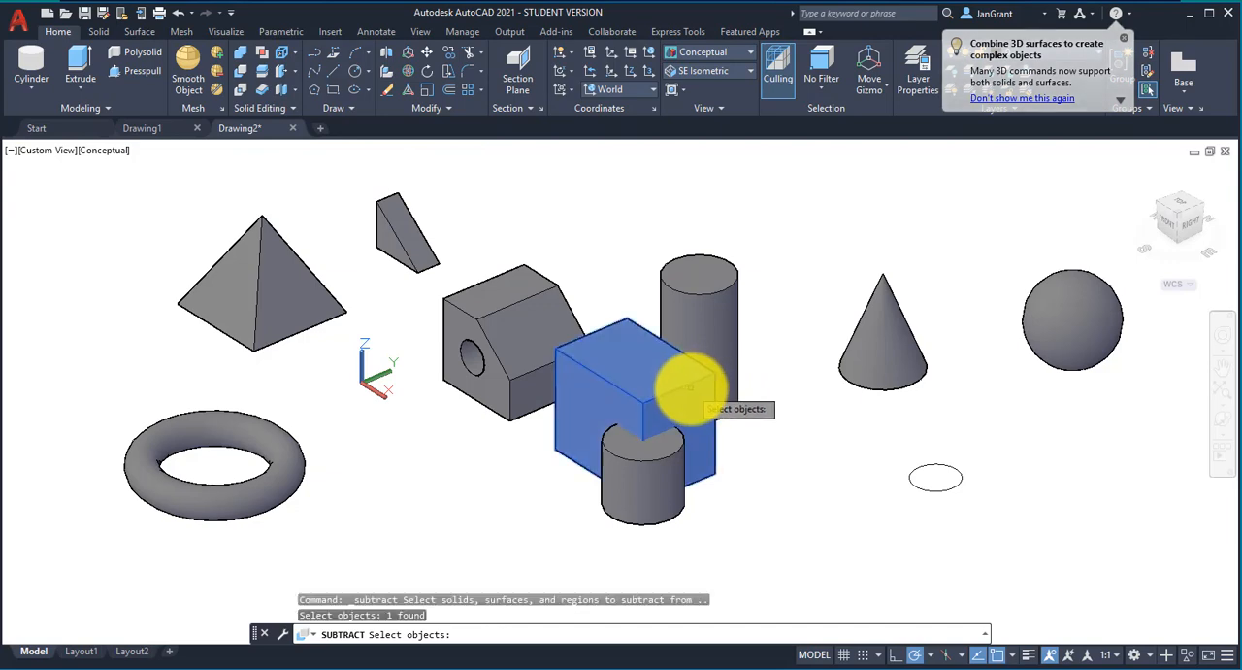
key(Return)
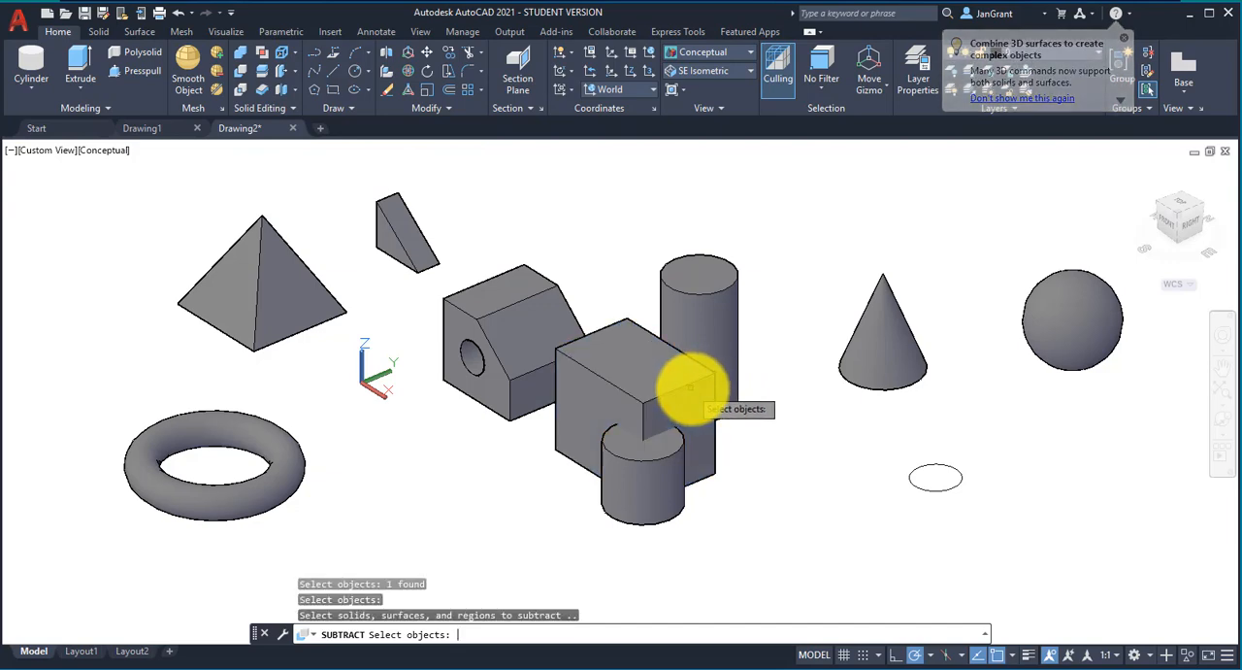
click(675, 457)
key(Return)
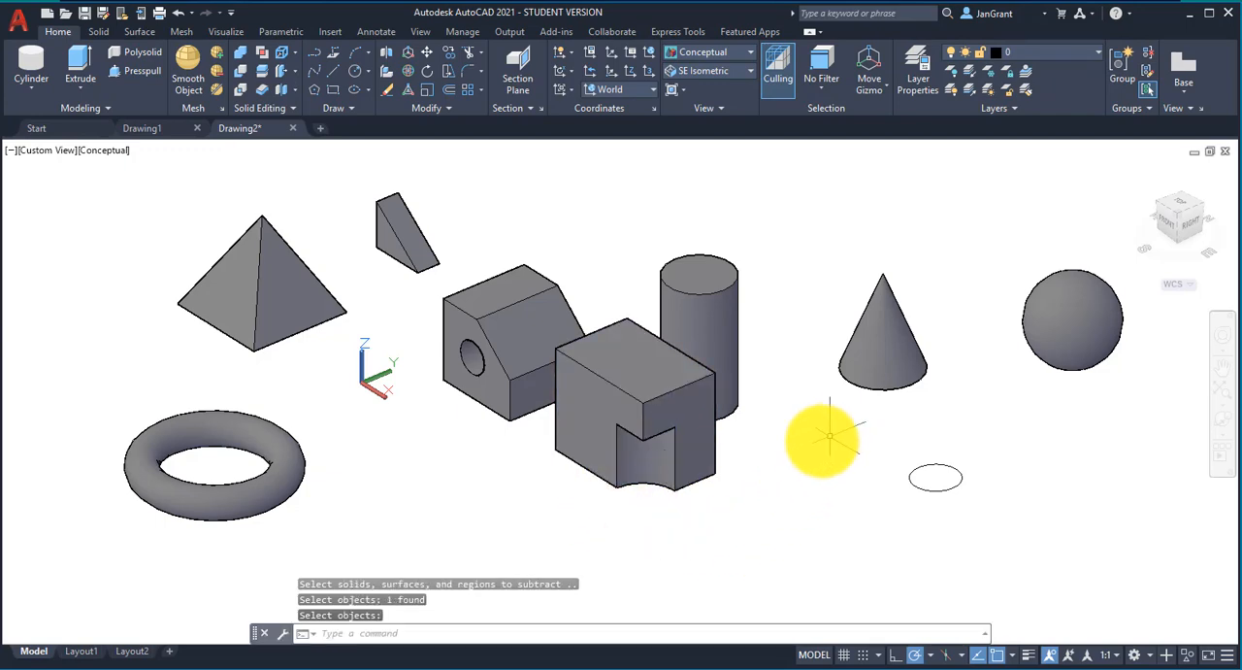
Step: Enlarge the tall cylinder behind the notched box by stretching its radius outward and raising its height to about 7.1
middle_drag(824, 436, 734, 447)
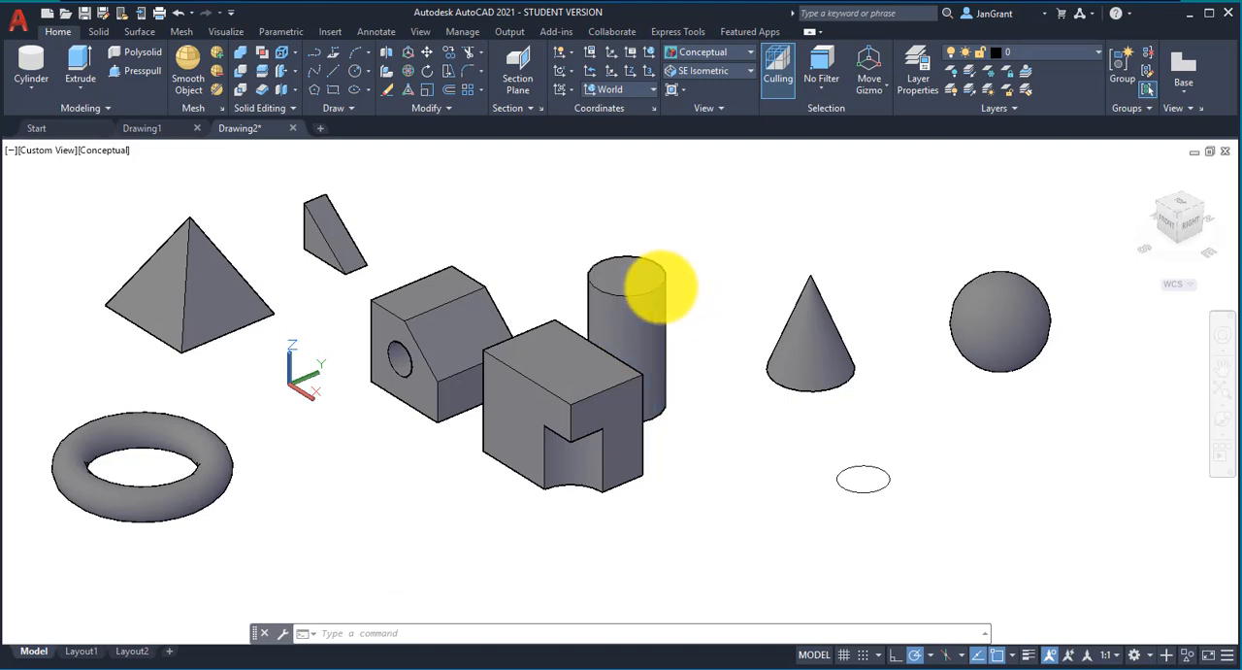
click(659, 285)
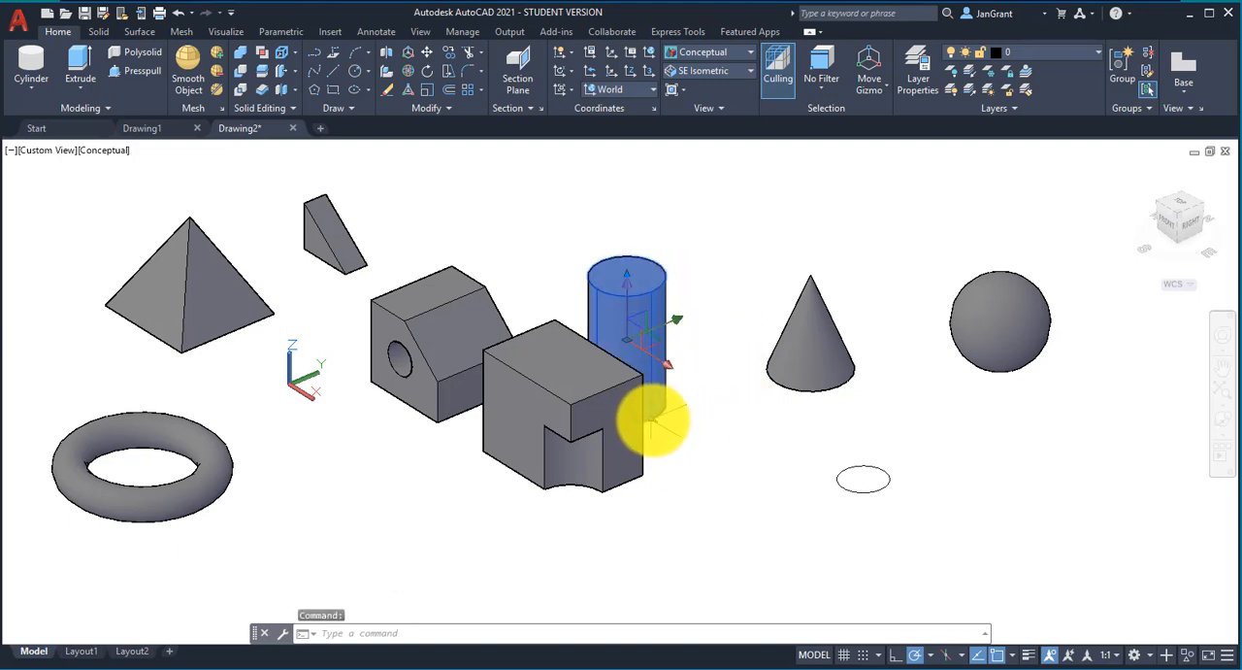
click(650, 419)
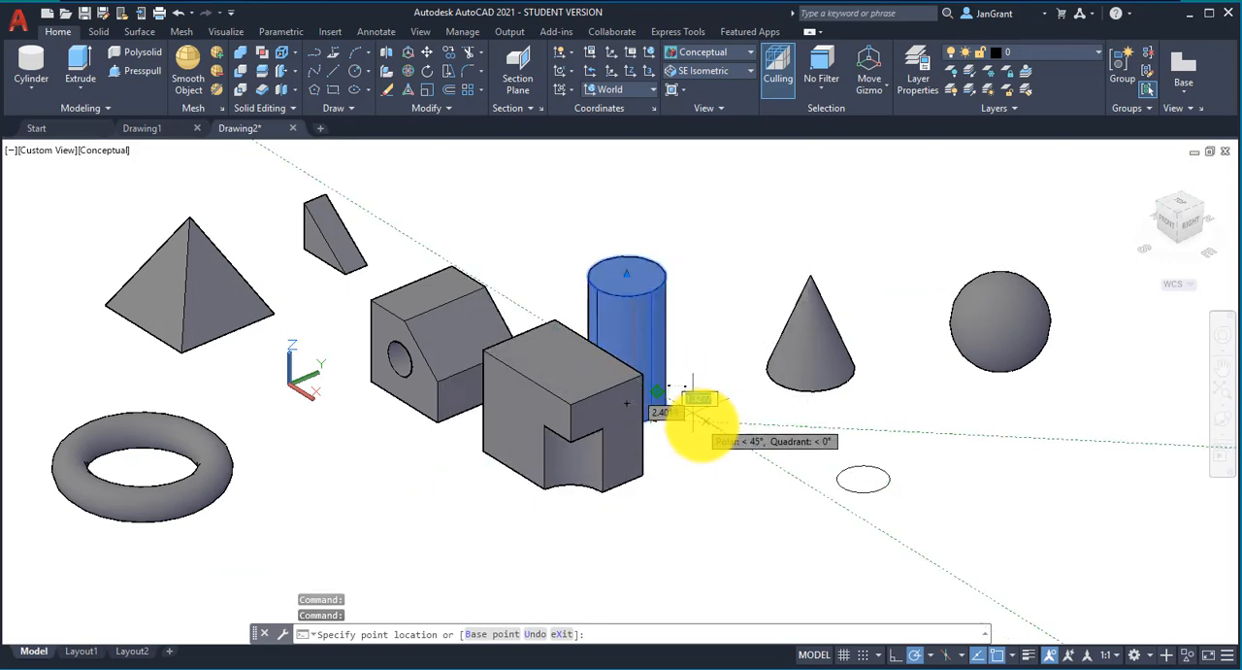
click(701, 412)
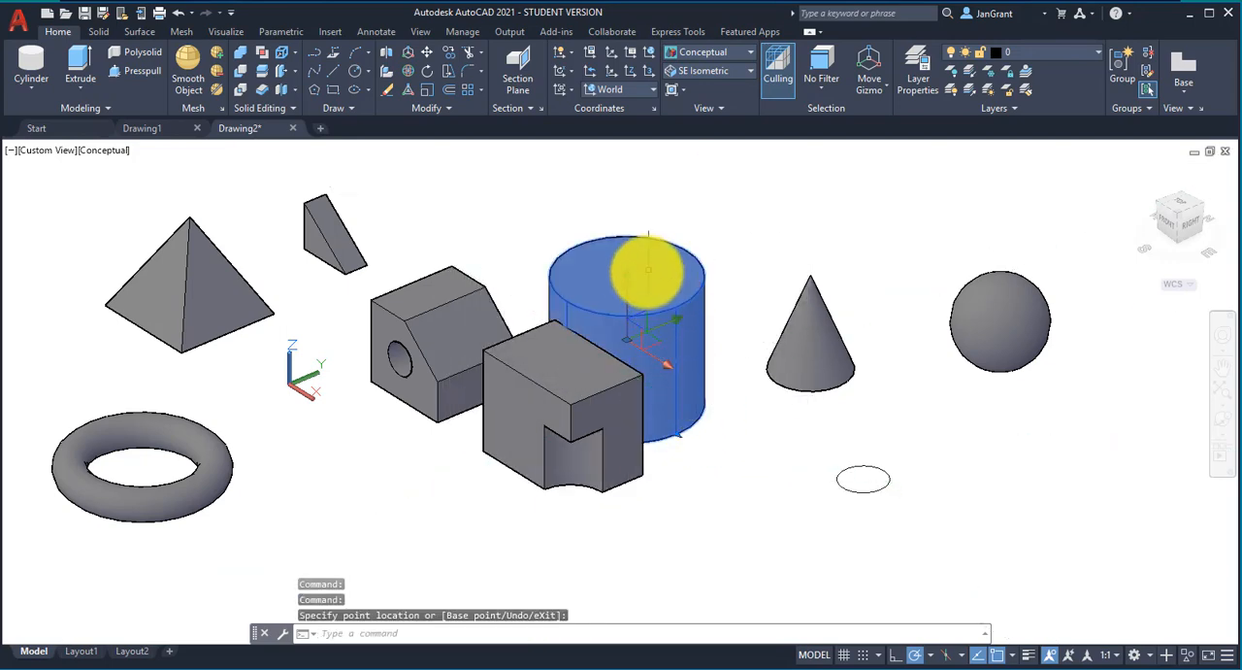
click(627, 274)
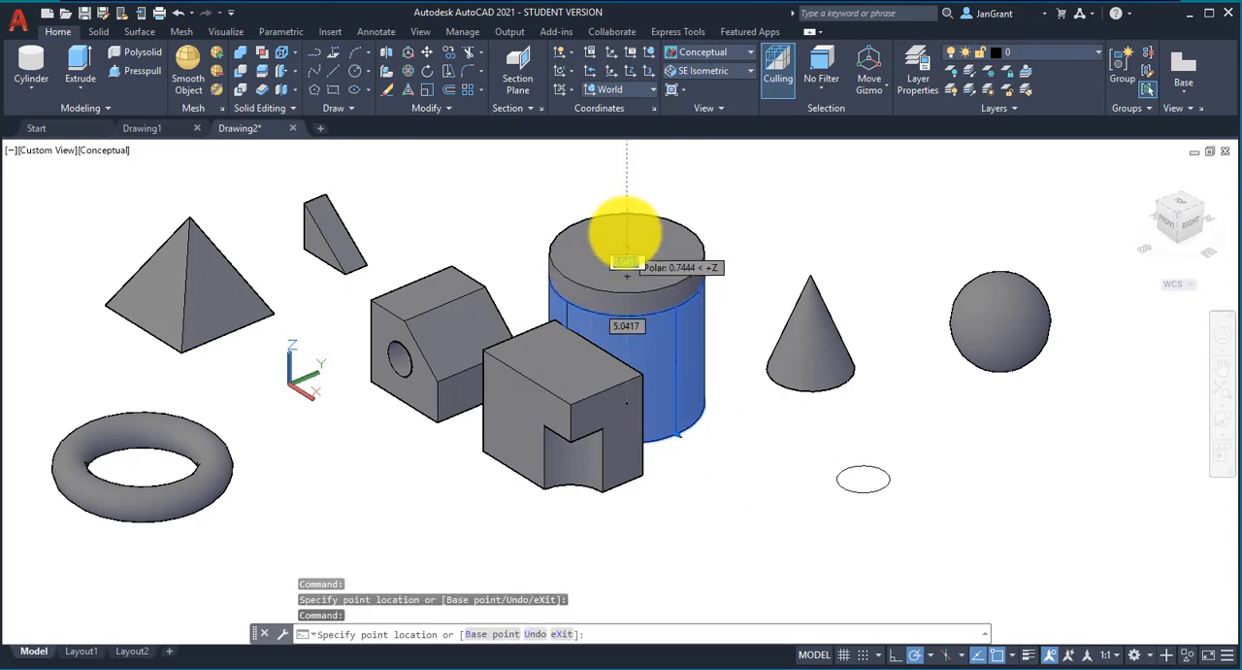
click(627, 179)
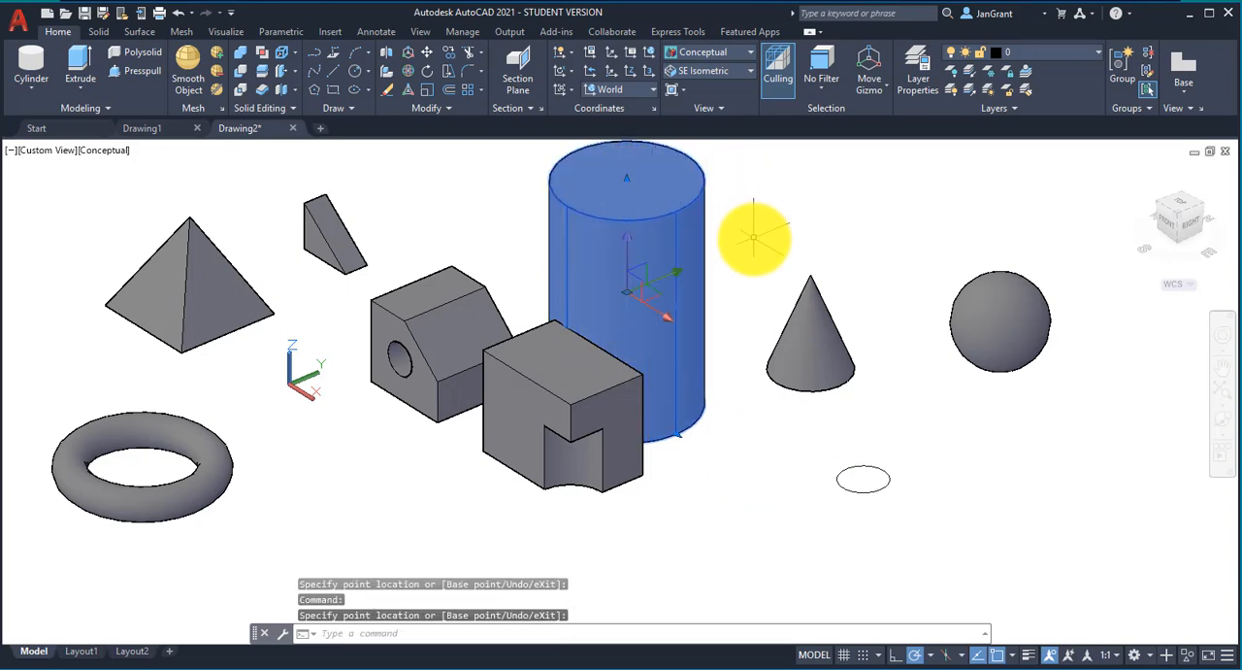
middle_drag(745, 215, 790, 276)
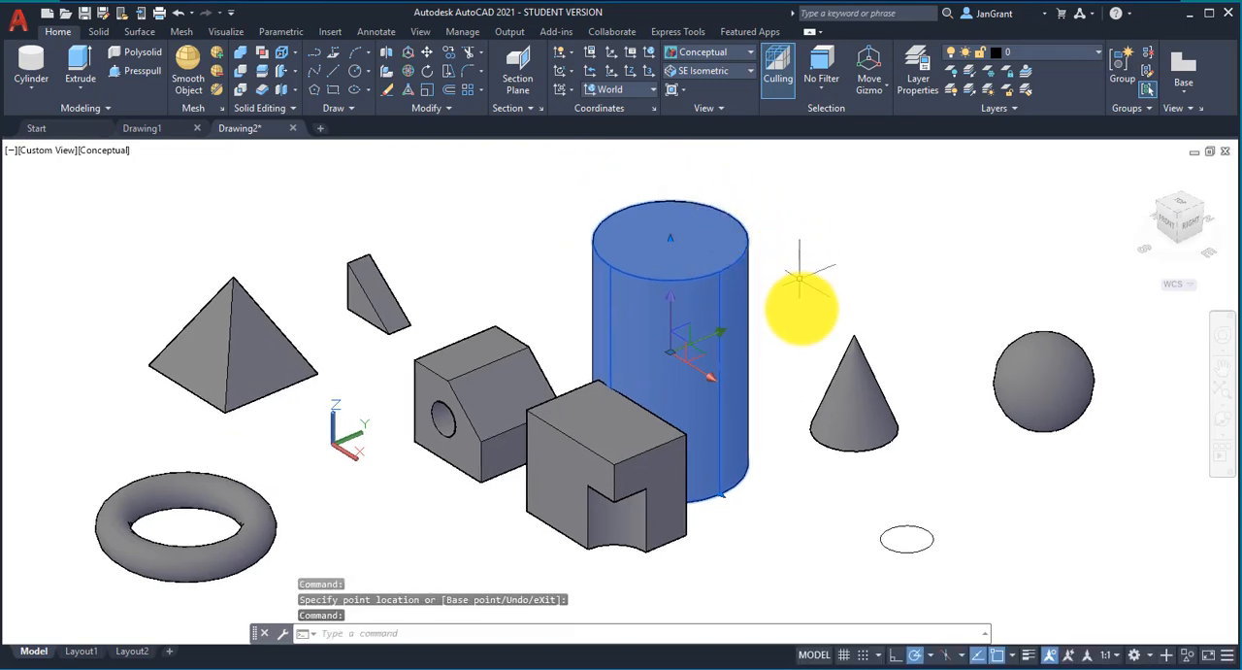
Step: Move the enlarged cylinder straight up along the Z axis and clear the selection
click(846, 365)
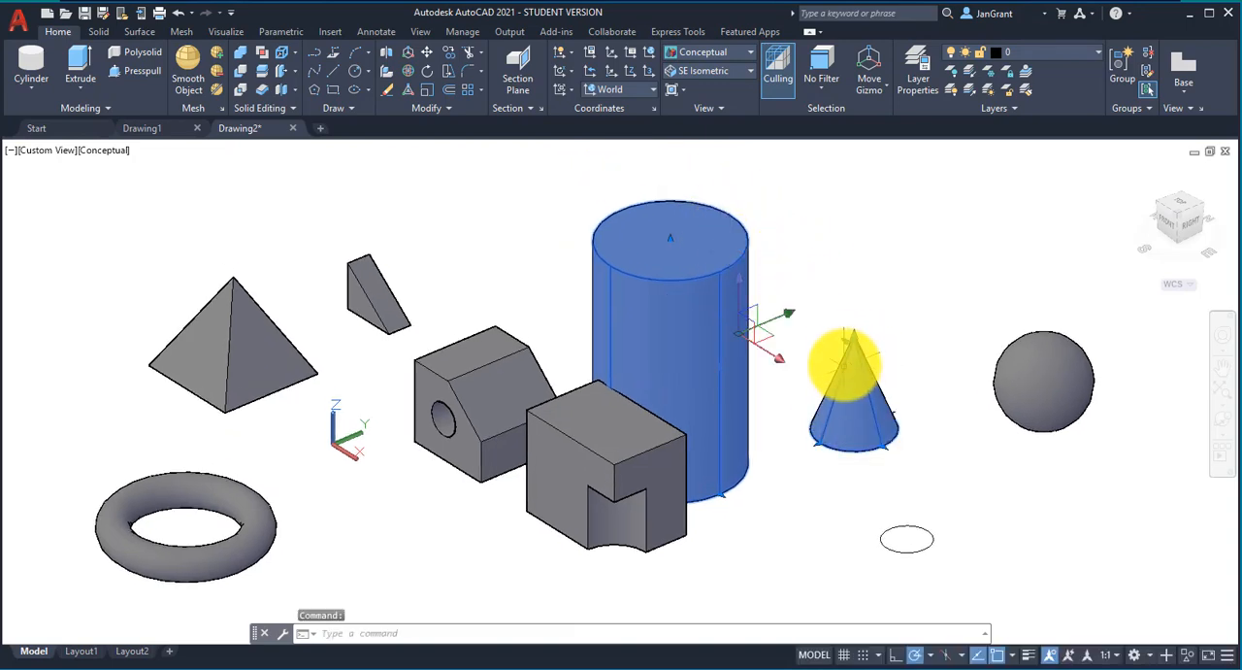
key(Escape)
click(726, 254)
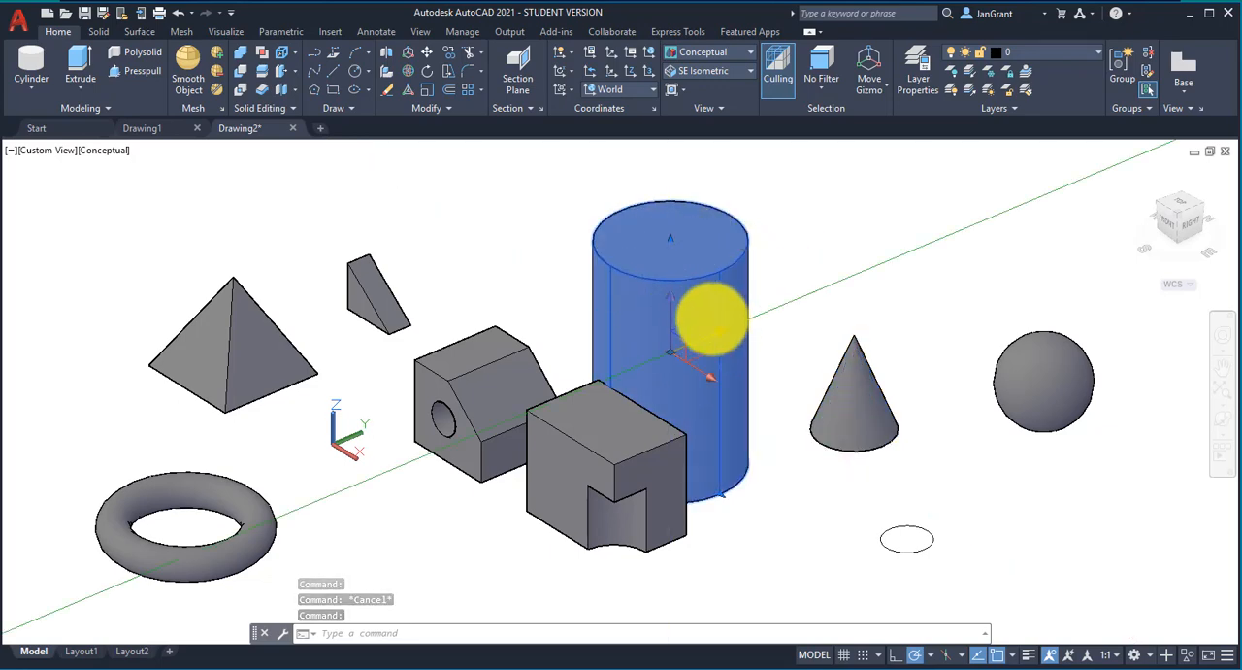
click(673, 323)
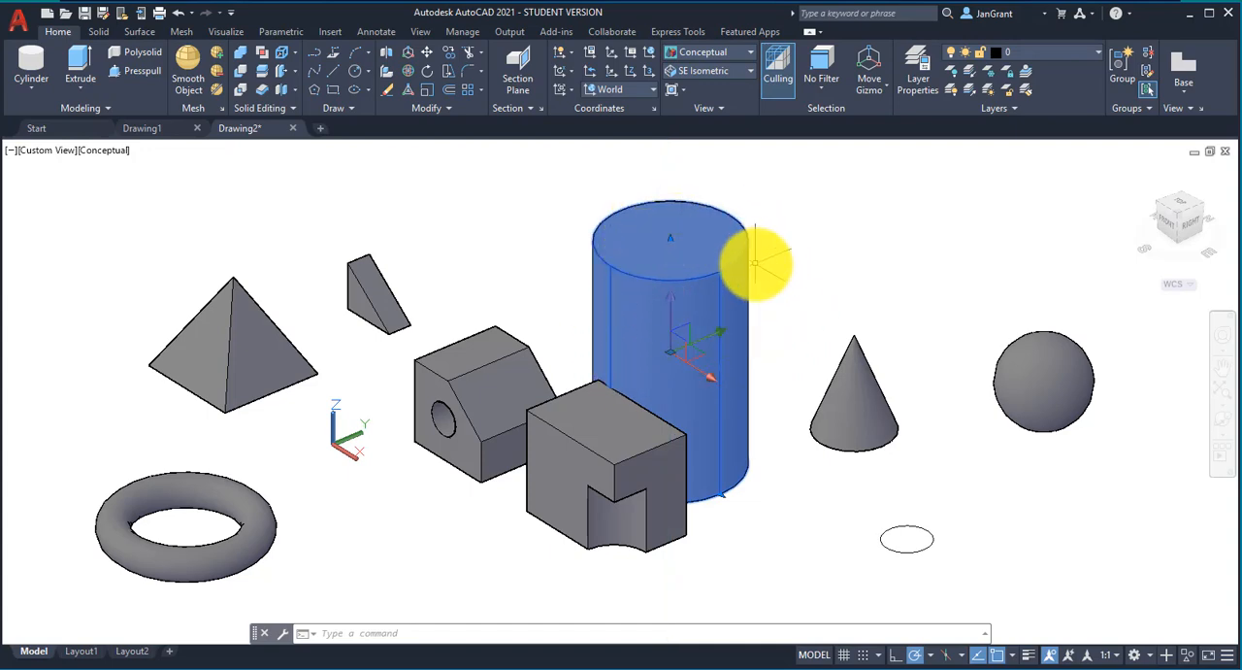
click(671, 324)
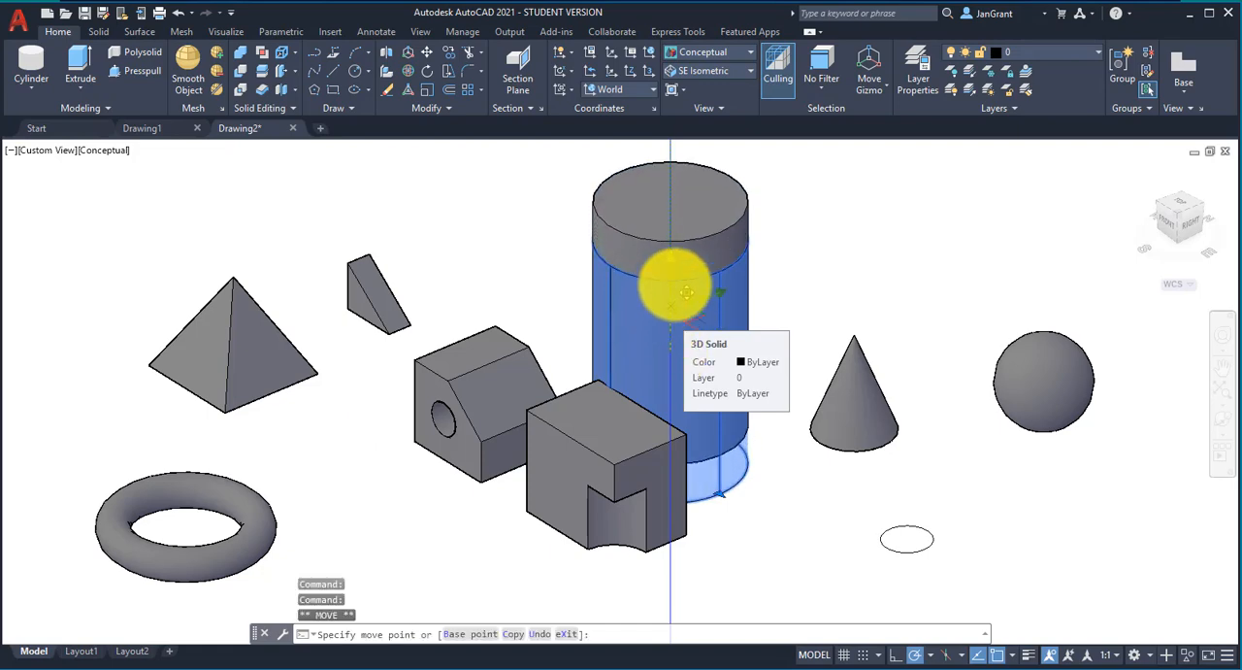
click(673, 240)
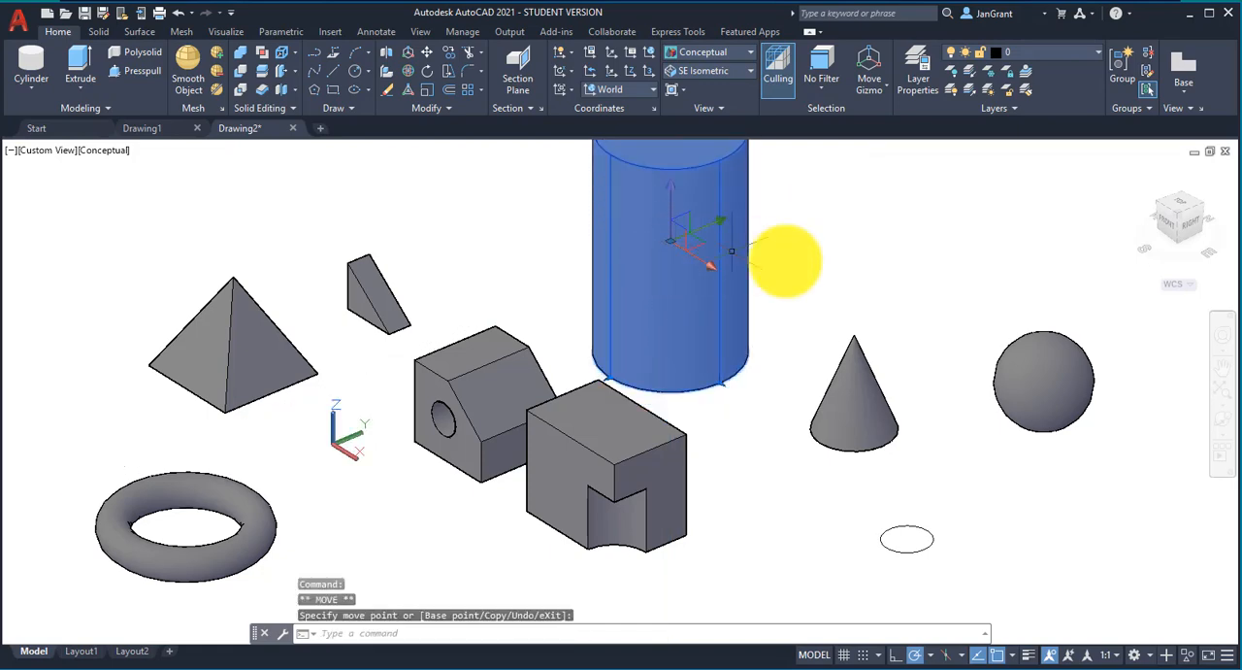
scroll(793, 351, down, 2)
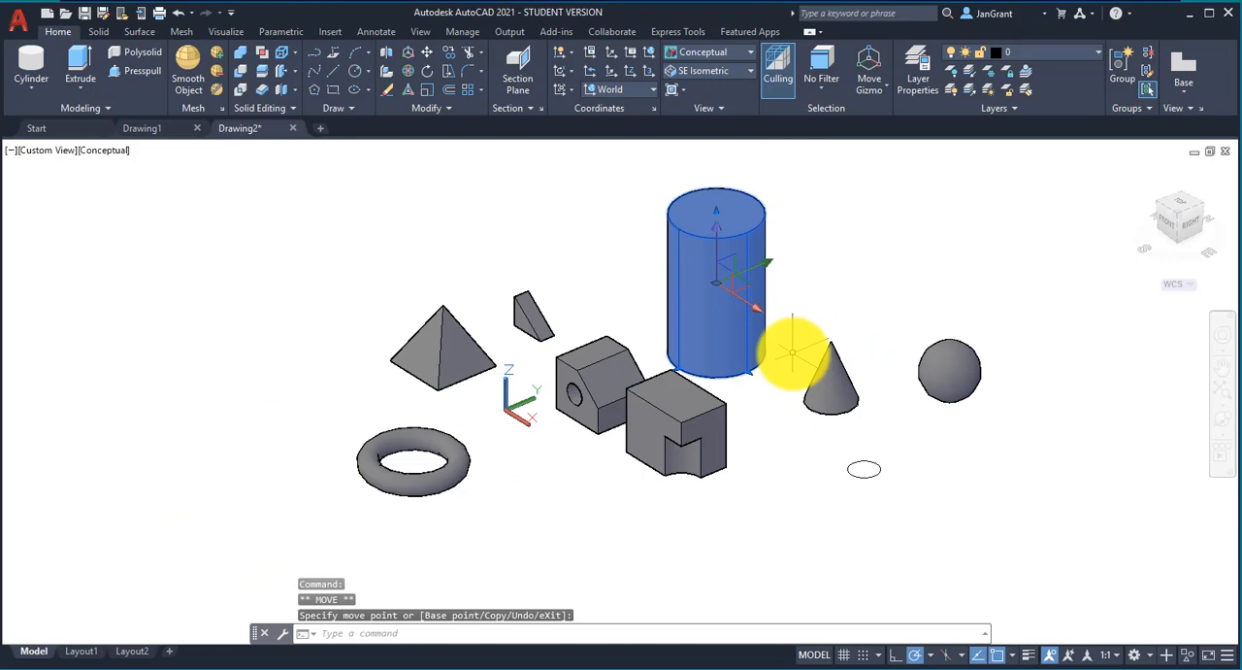
middle_drag(792, 352, 740, 358)
key(Escape)
key(Escape)
key(Escape)
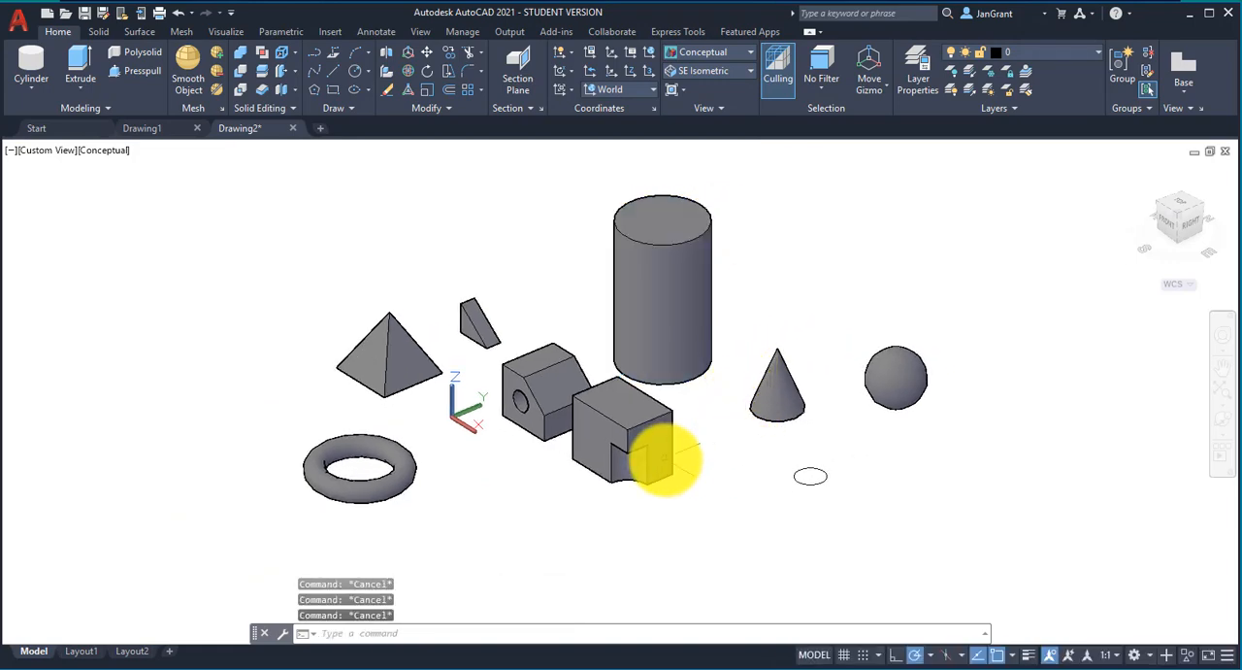
Step: Move the enlarged cylinder about 5.59 along the X axis, check its position from another angle, and deselect it
mouse_move(691, 454)
shift+middle_down()
mouse_move(754, 336)
mouse_move(848, 341)
mouse_move(857, 435)
mouse_move(767, 496)
mouse_move(708, 439)
shift+middle_up()
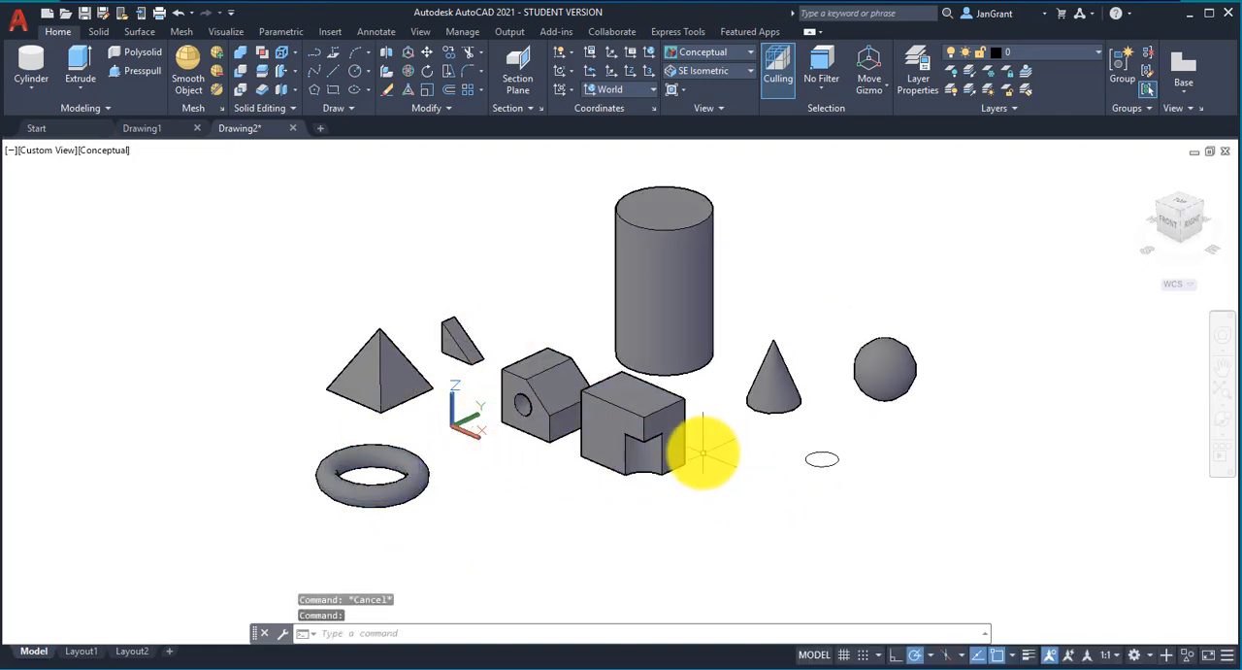
click(707, 360)
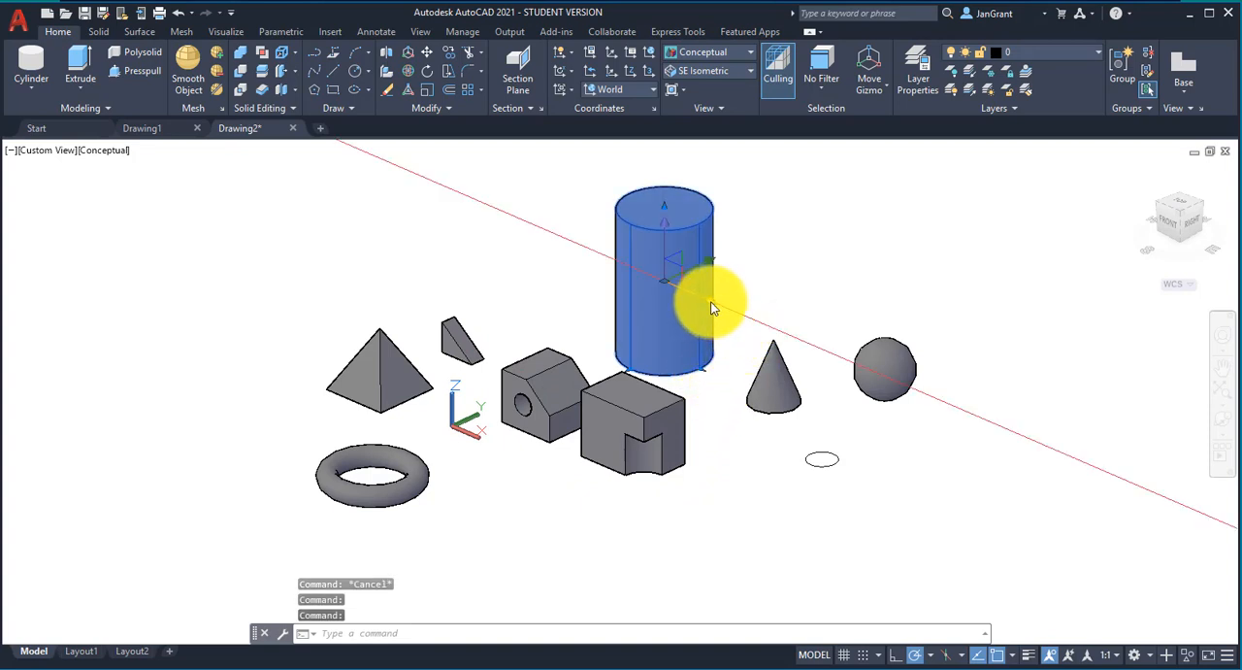
click(713, 307)
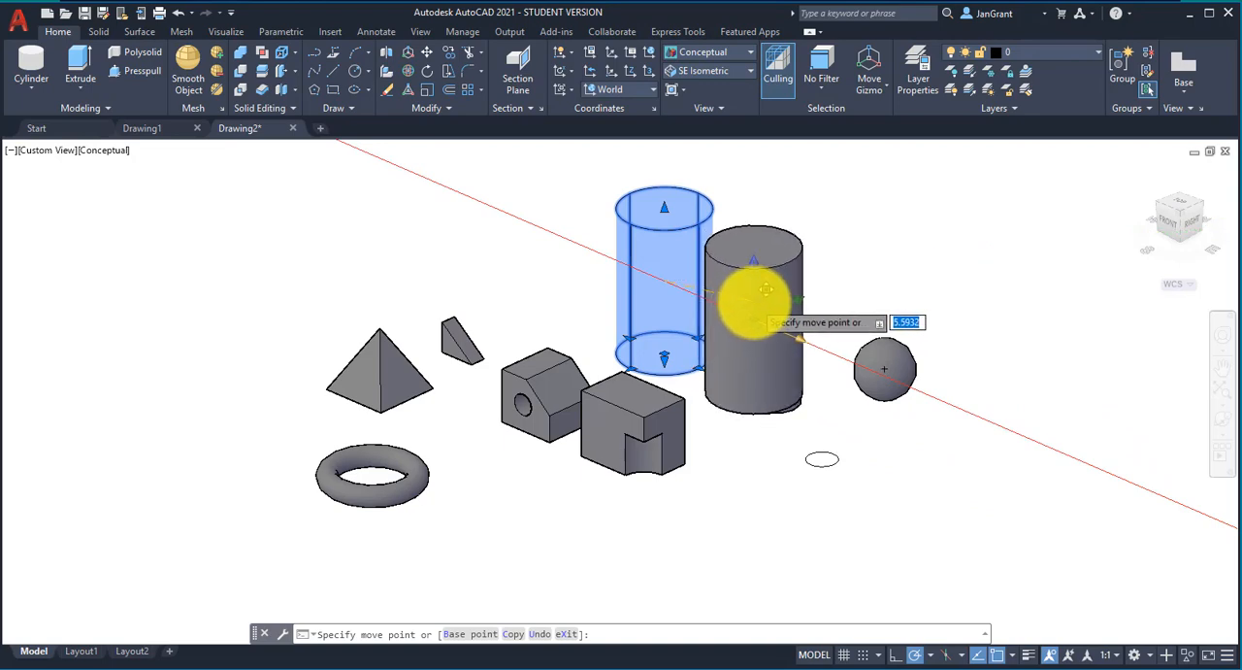
click(765, 290)
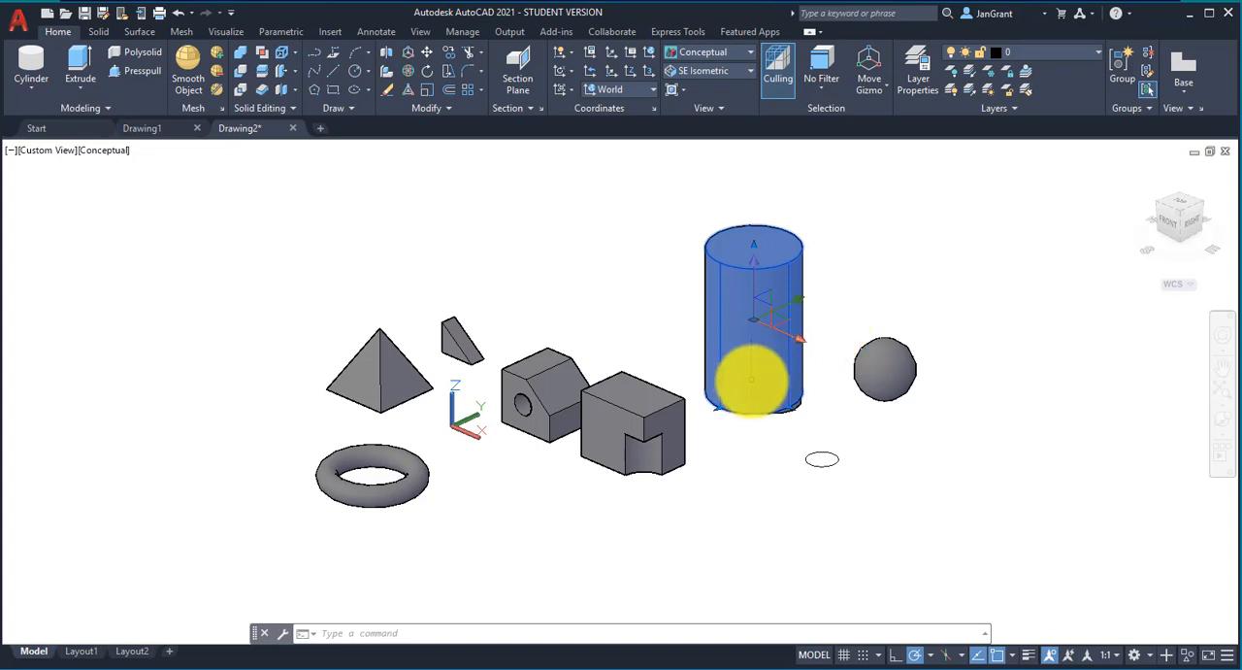
shift+middle_drag(730, 379, 752, 415)
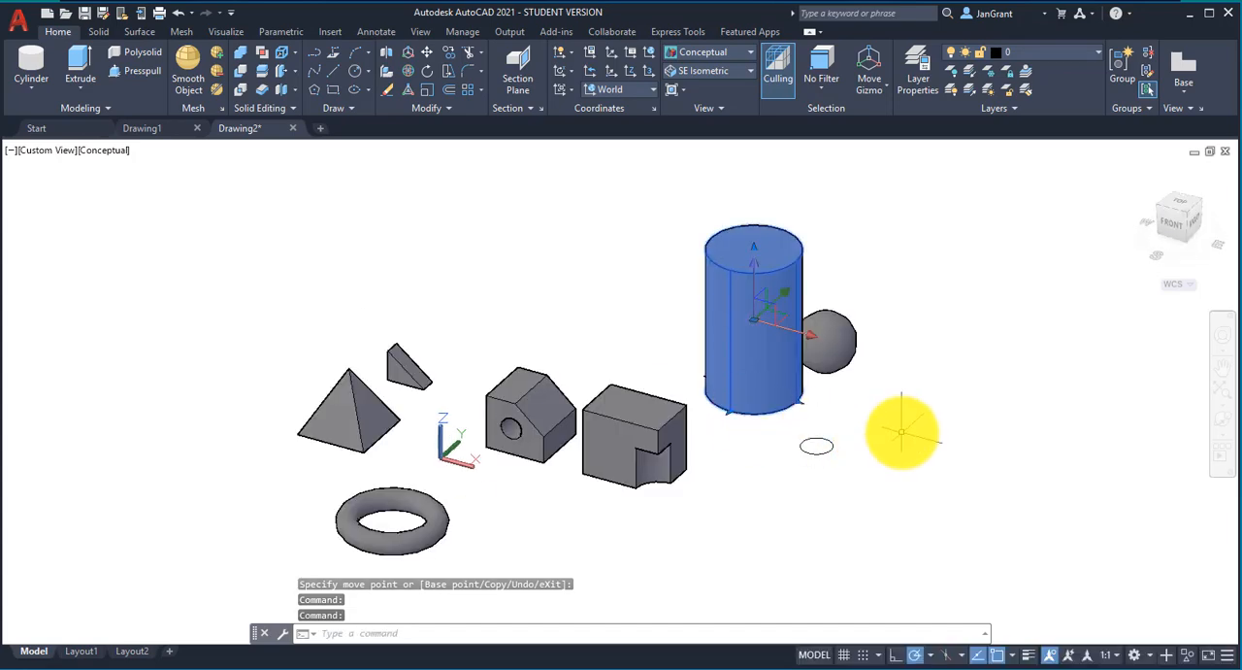
key(Escape)
Step: Inspect the solids from a changed angle and switch the model to the Top view
scroll(759, 420, up, 2)
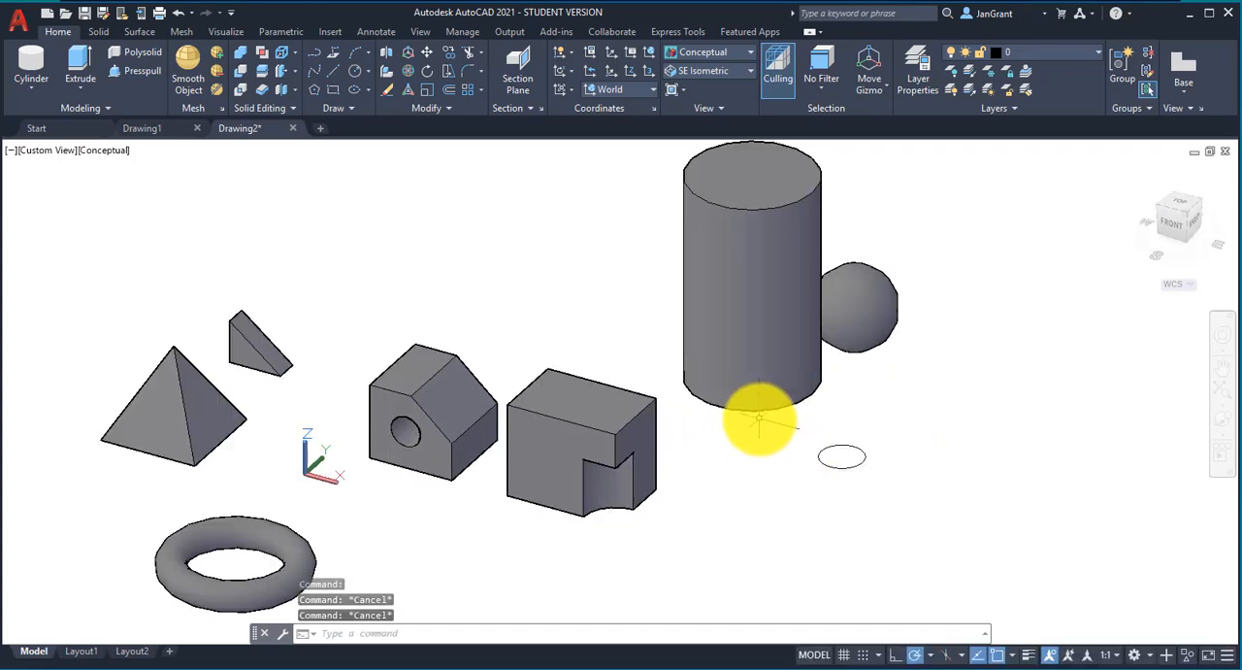
shift+middle_drag(759, 419, 732, 444)
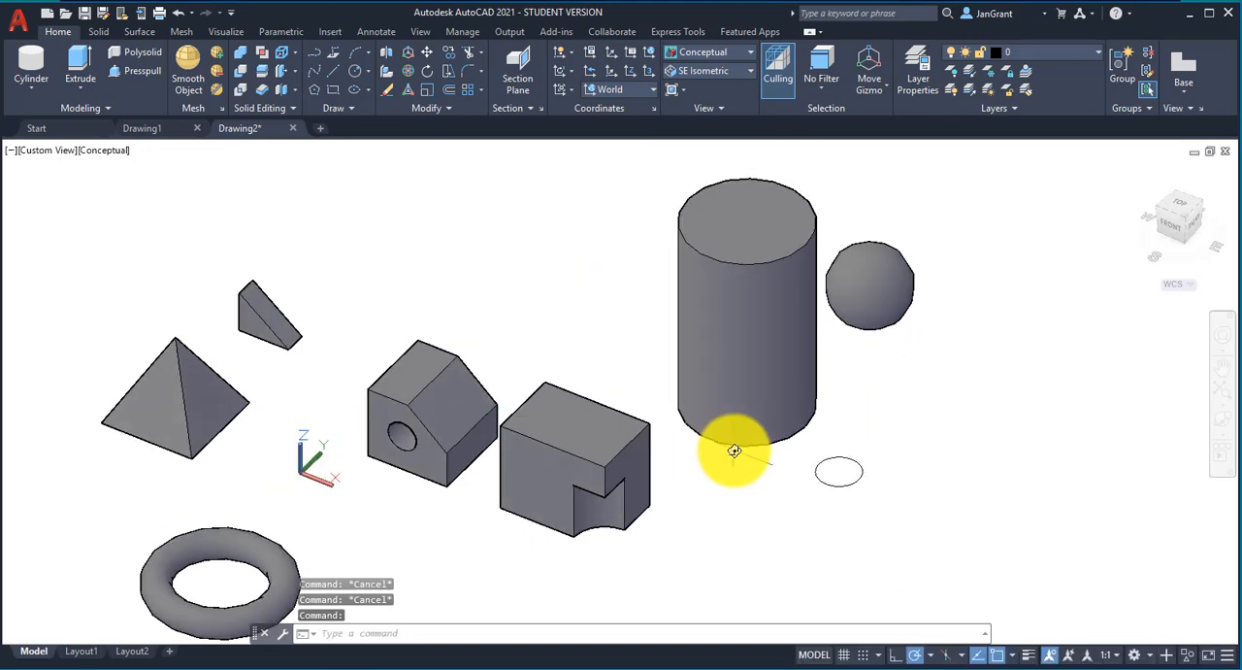
scroll(733, 451, down, 2)
scroll(732, 454, up, 2)
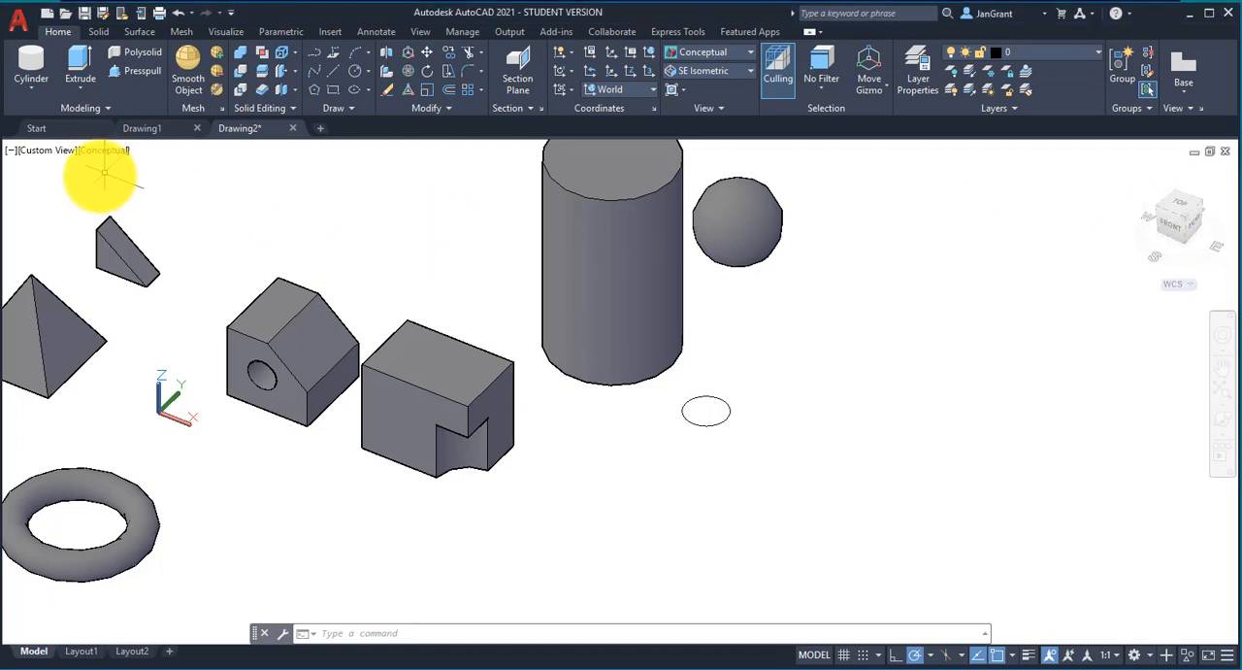
click(49, 151)
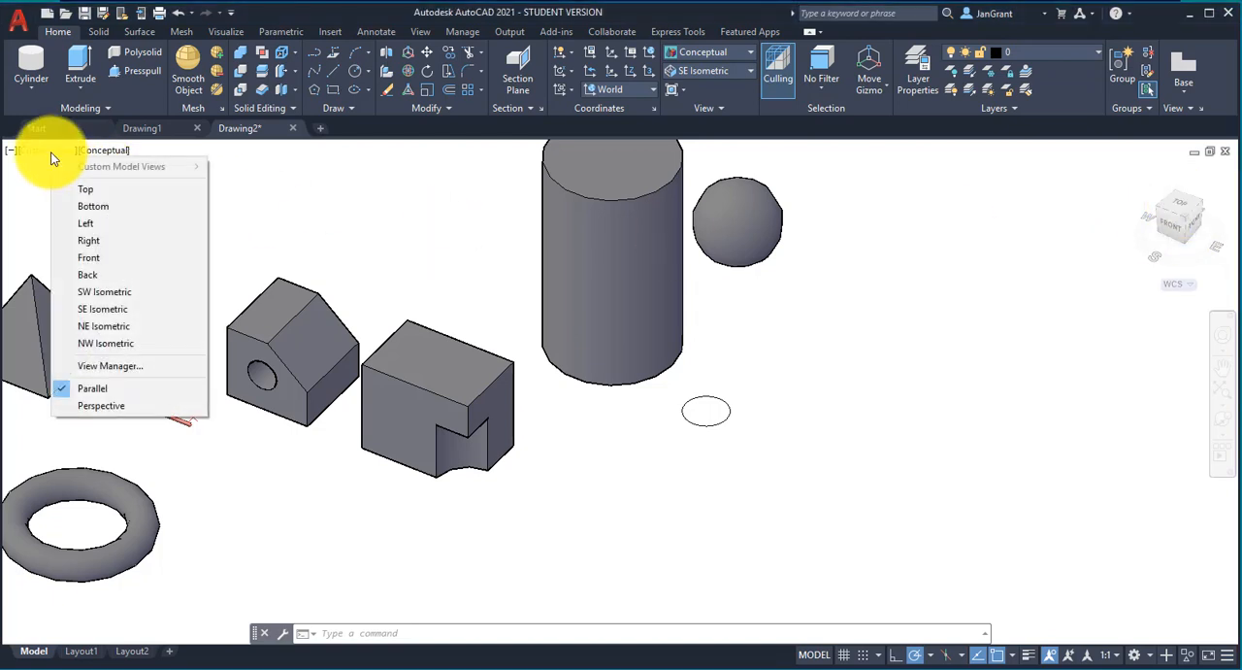
click(114, 190)
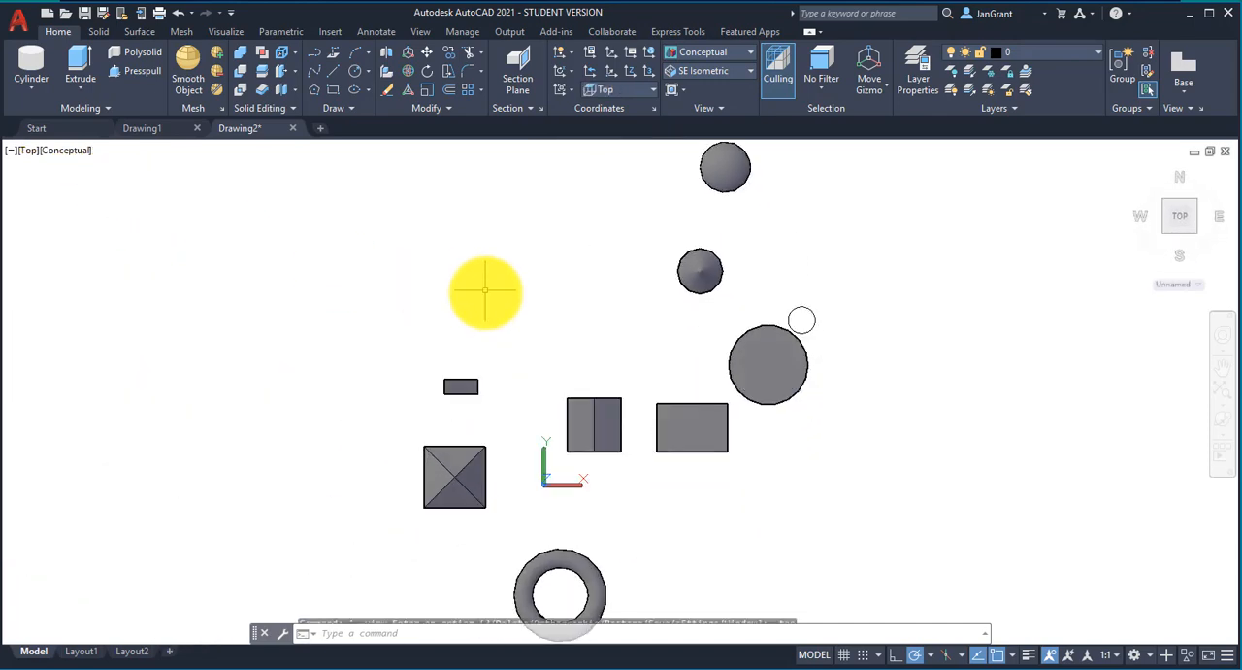
Step: Draw a closed five-sided line outline in the empty area above the wedge, with a bottom edge about 5.02 long
click(334, 76)
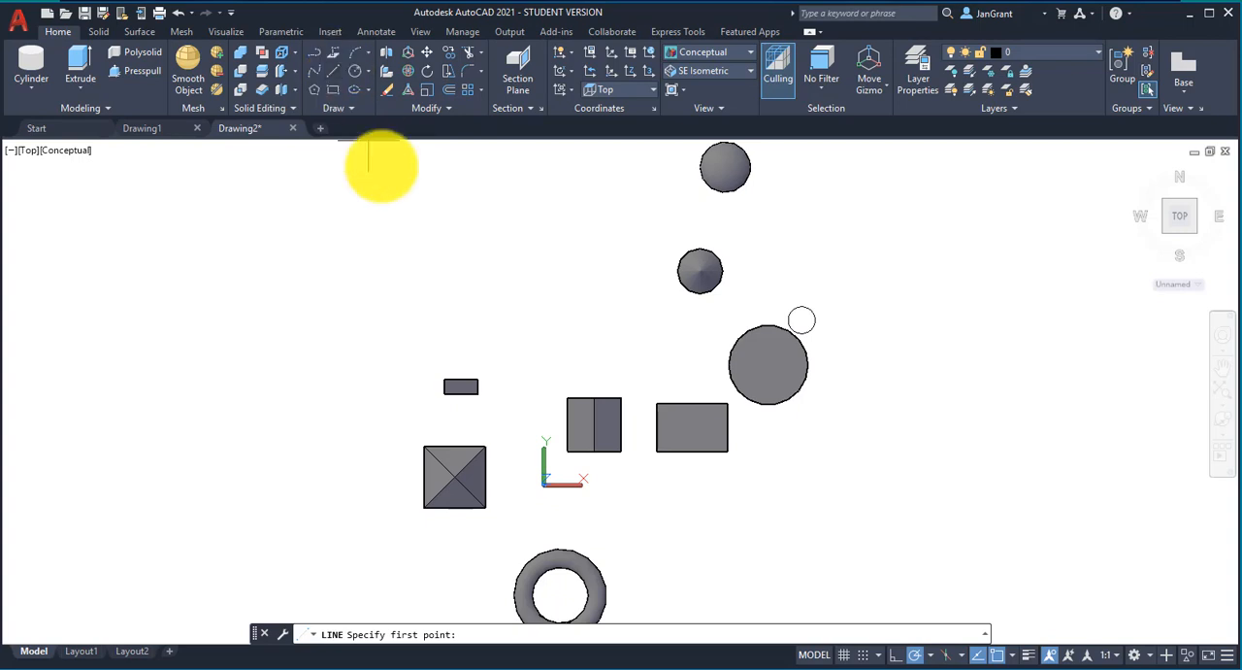
click(422, 279)
click(415, 230)
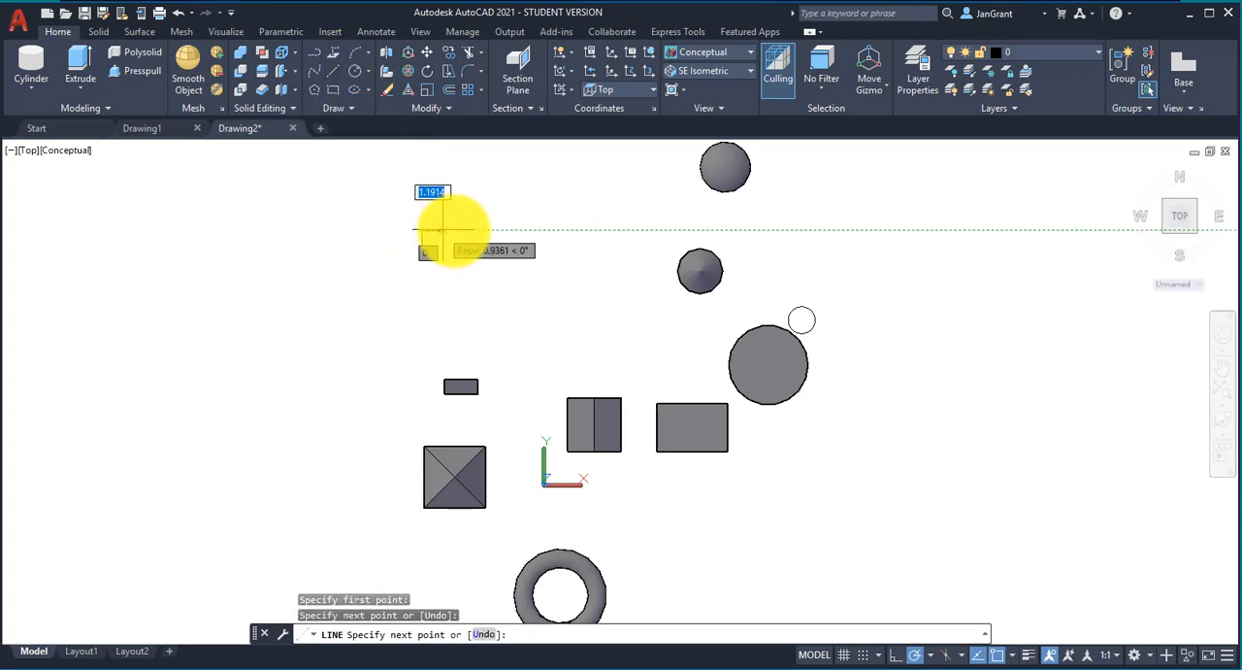
click(457, 230)
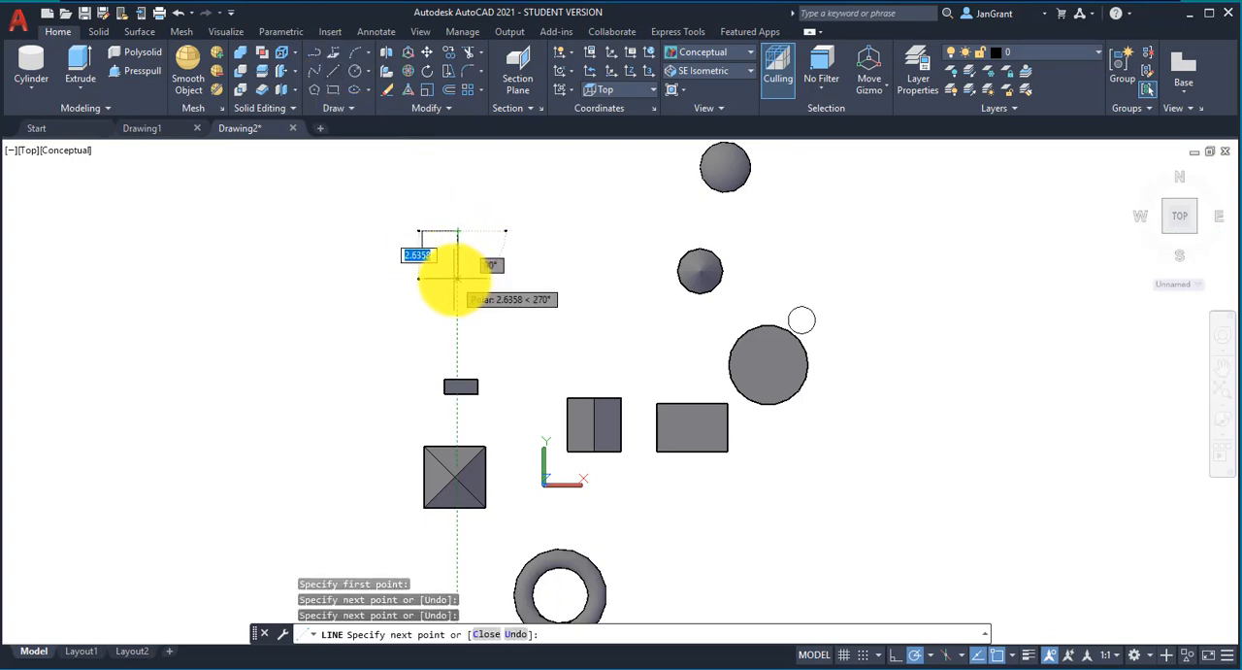
click(457, 295)
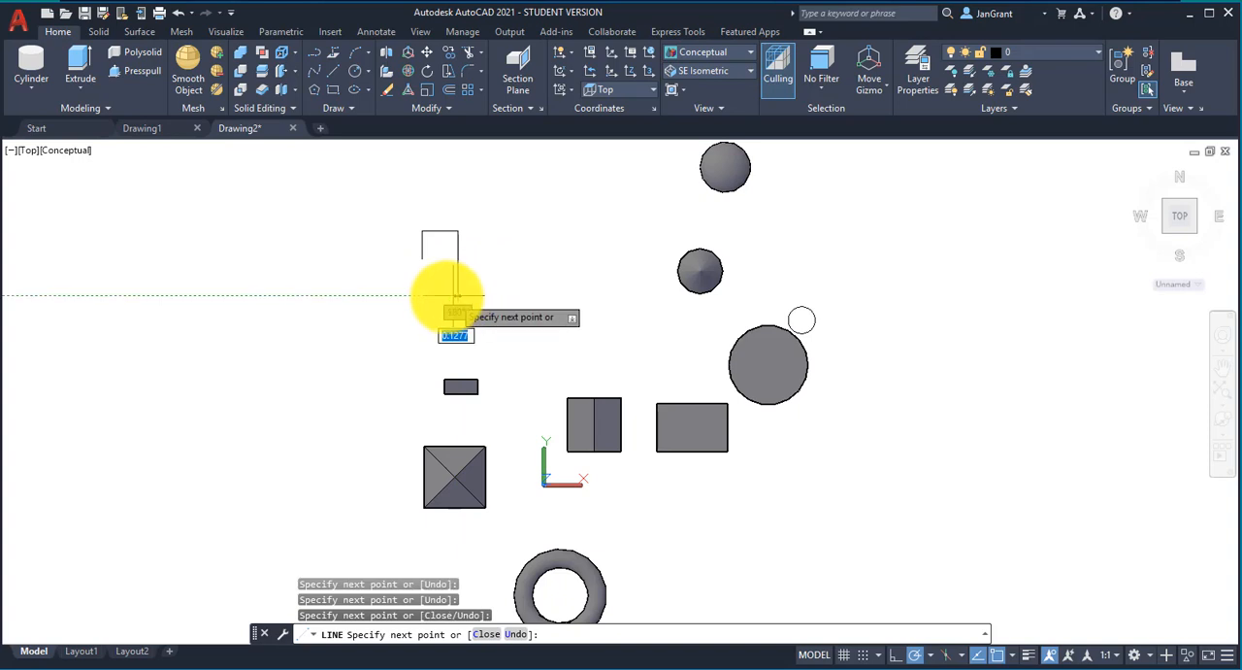
click(365, 295)
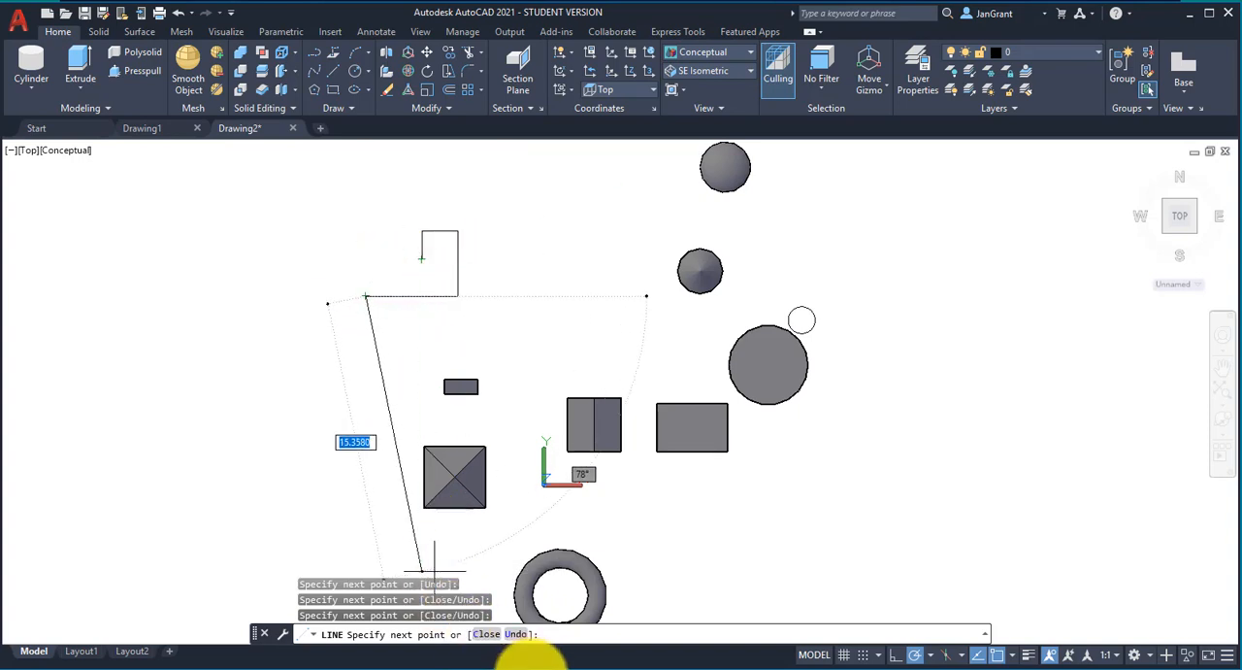
click(489, 633)
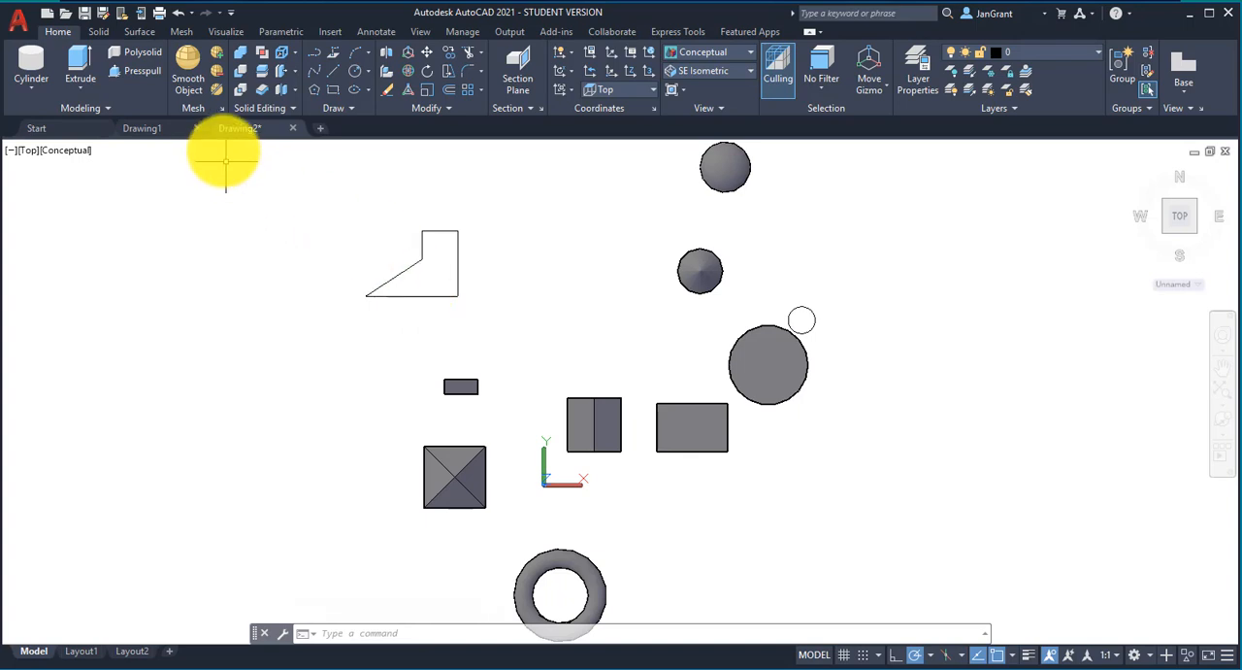
Step: Draw a closed six-sided line outline in the empty area between the five-sided outline and the cone
click(332, 74)
click(530, 259)
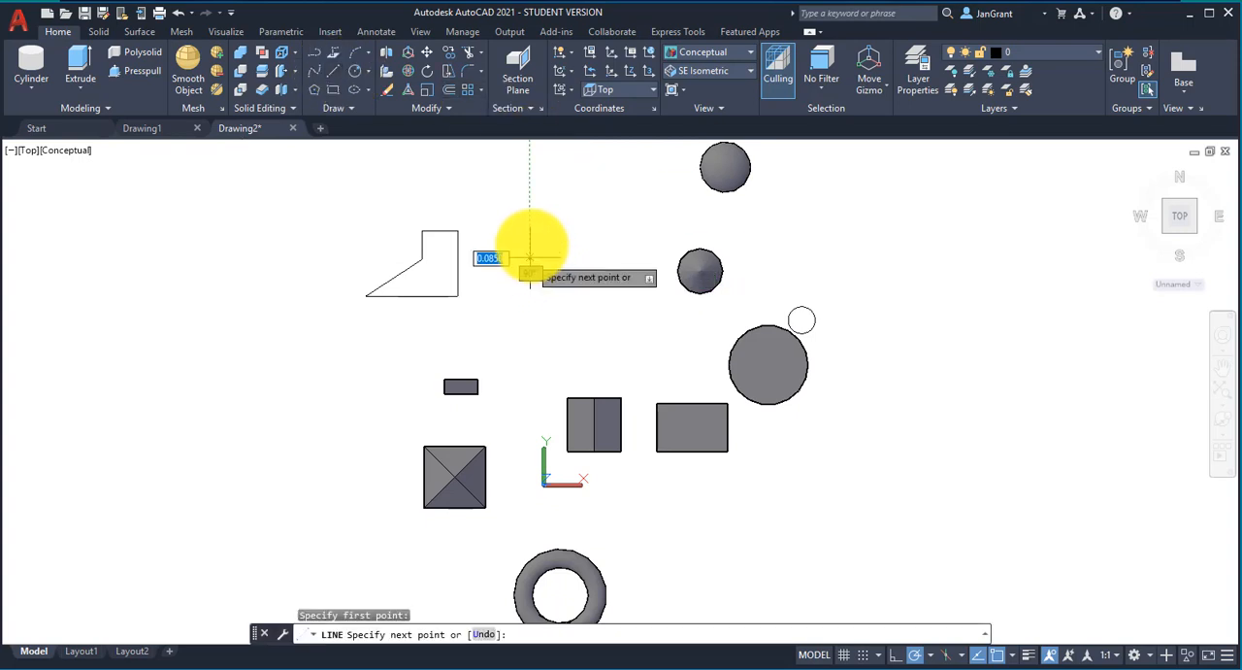
click(624, 204)
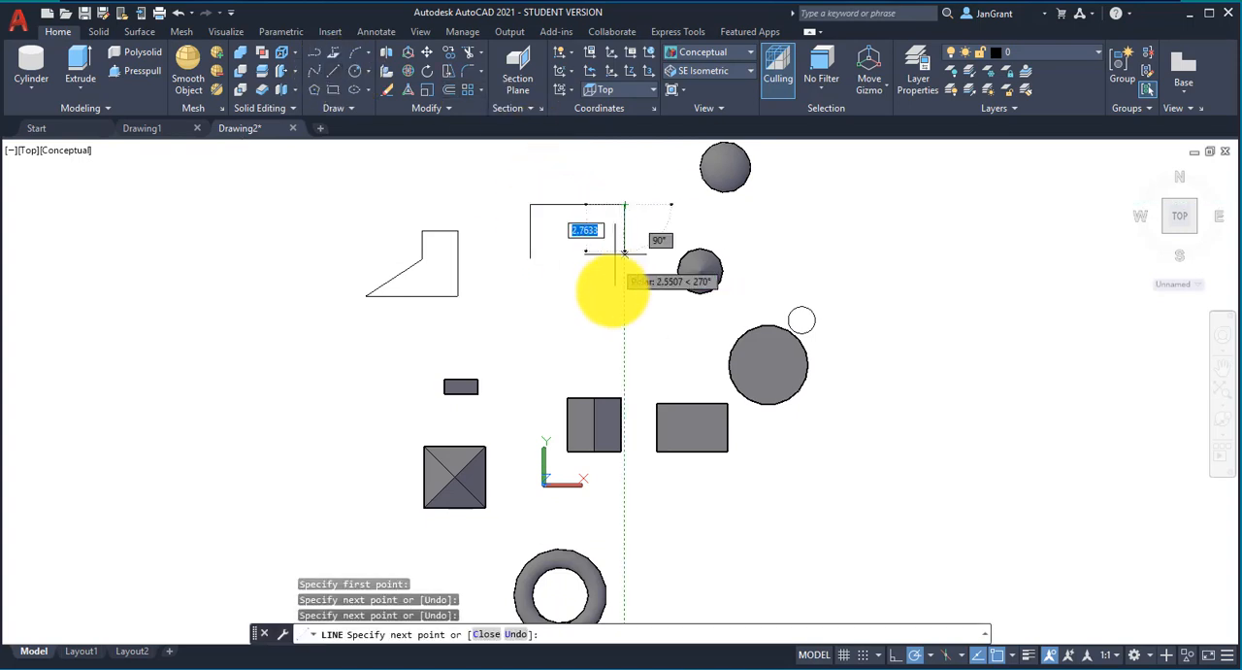
click(624, 333)
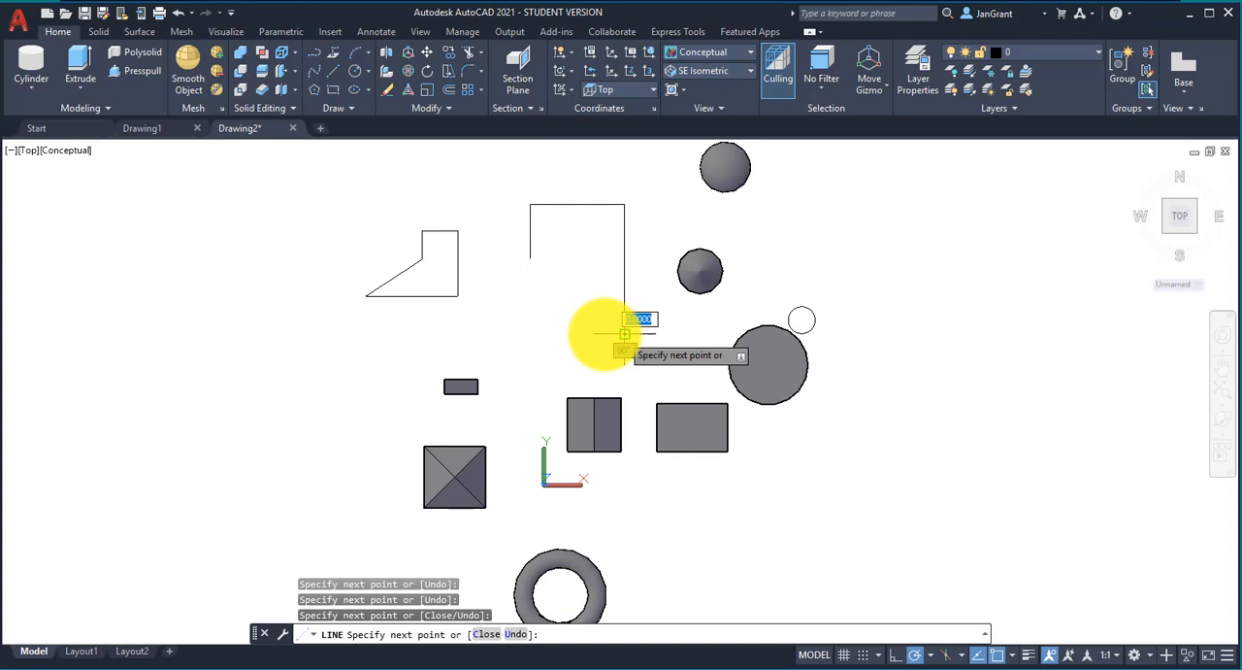
click(563, 333)
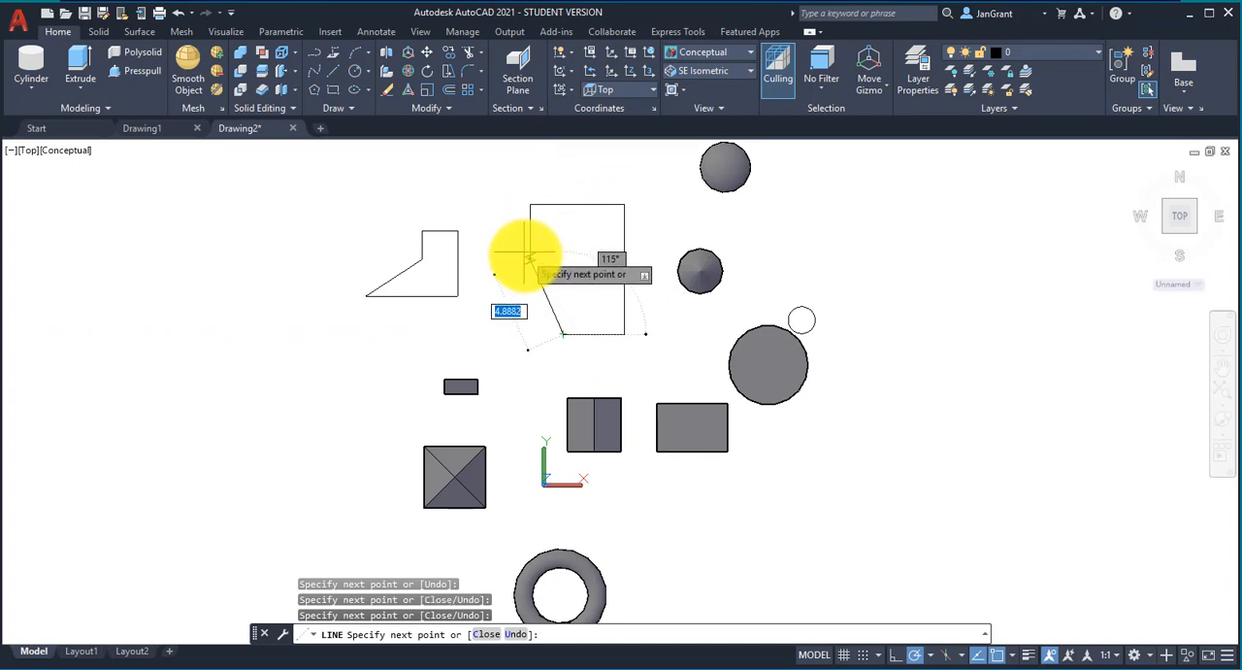
click(497, 312)
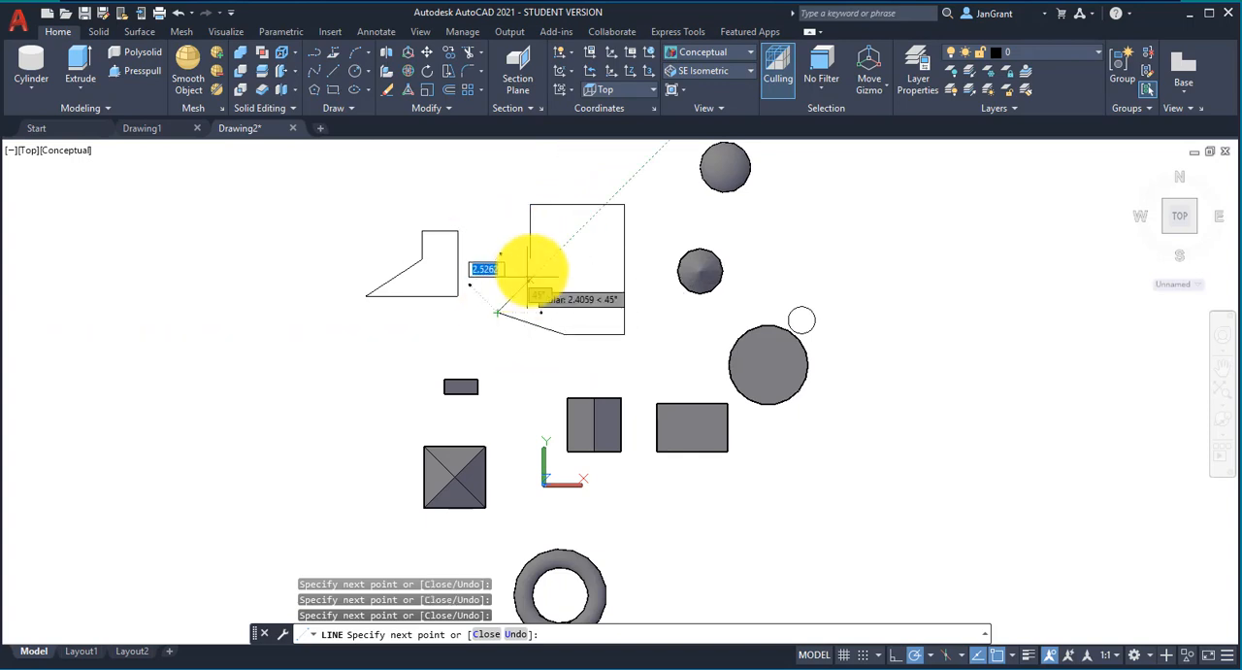
right_click(563, 239)
click(572, 235)
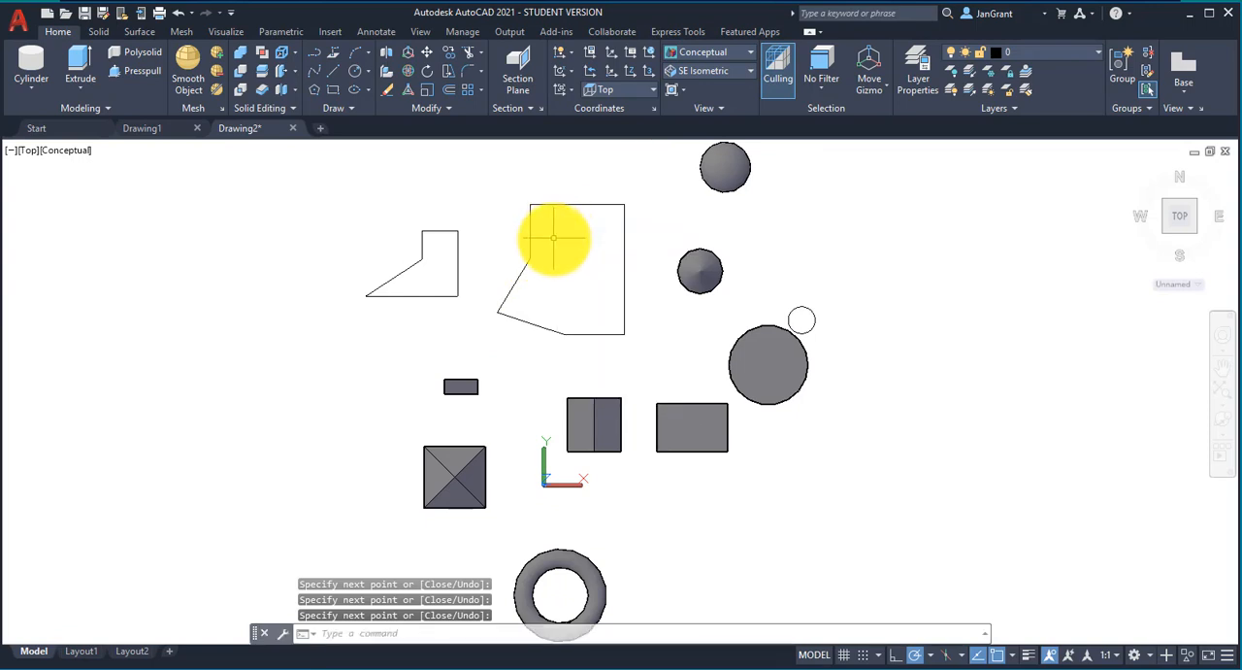
Step: Switch the model to the SE Isometric view and orbit it to show both line outlines from the back
click(27, 152)
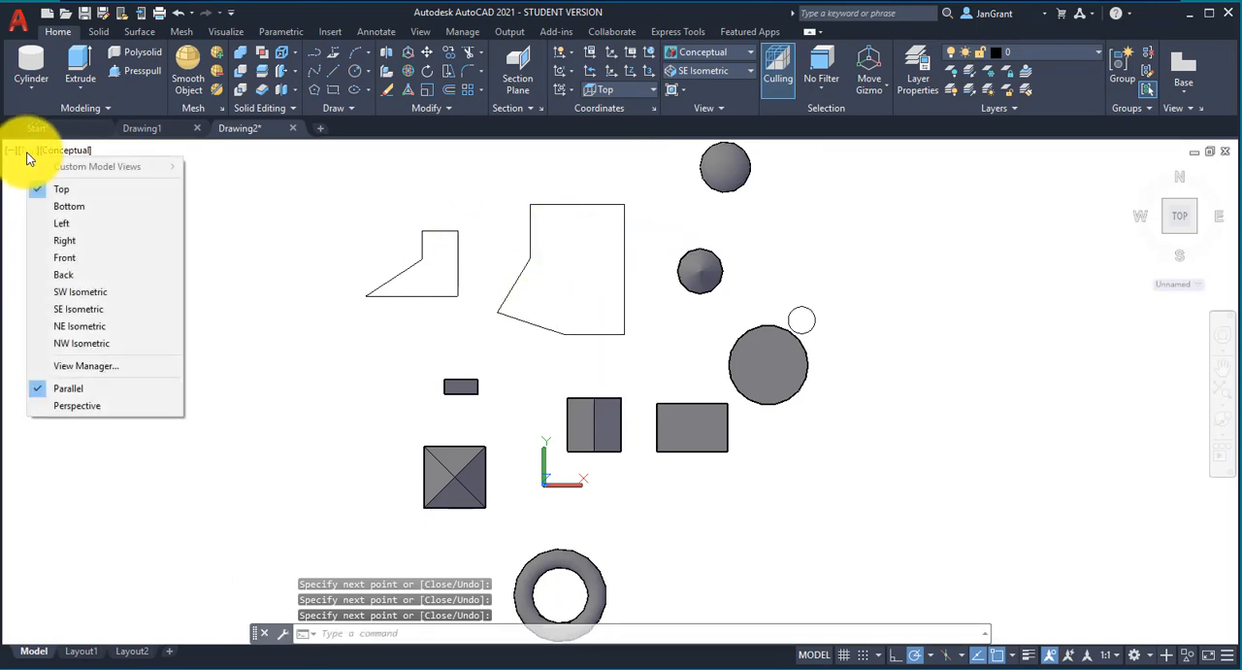
click(91, 308)
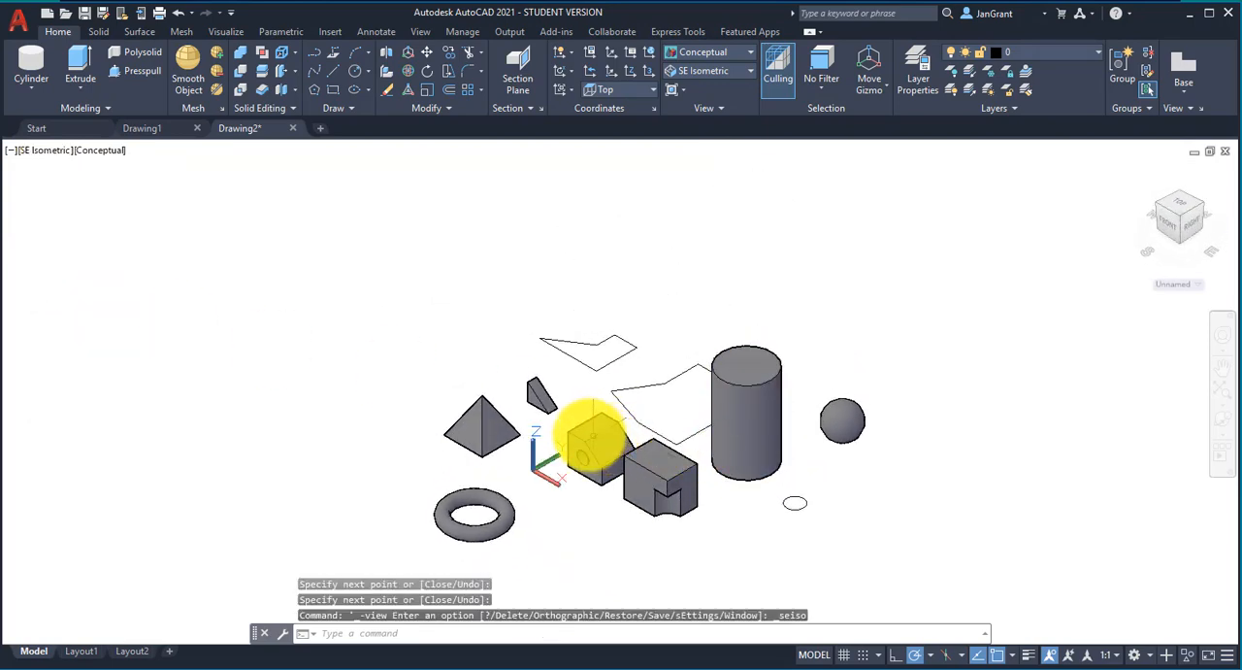
shift+middle_drag(591, 433, 1026, 430)
scroll(726, 511, up, 4)
scroll(716, 450, down, 3)
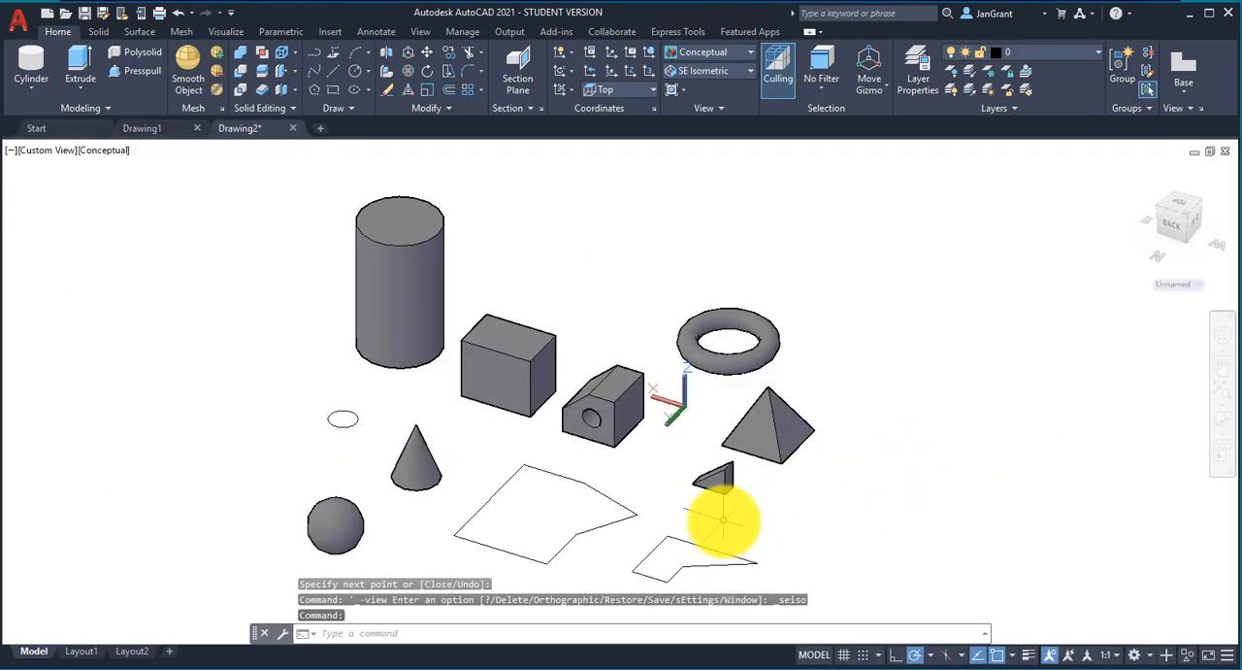
scroll(715, 441, up, 5)
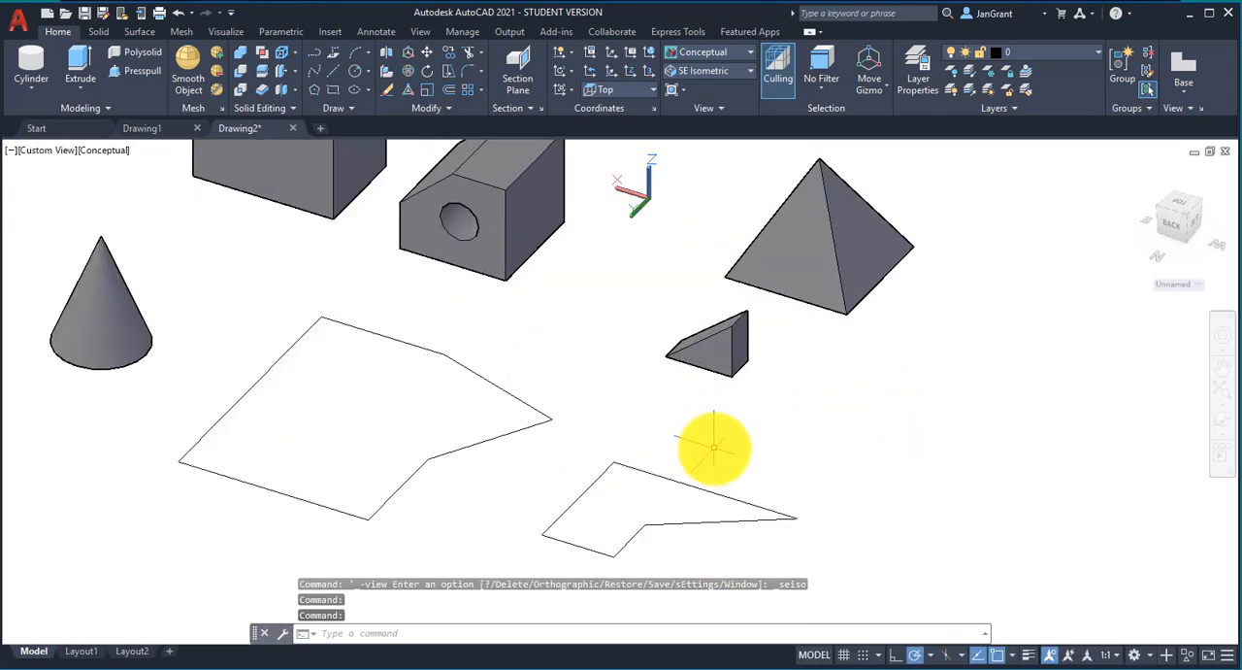
middle_drag(715, 448, 771, 372)
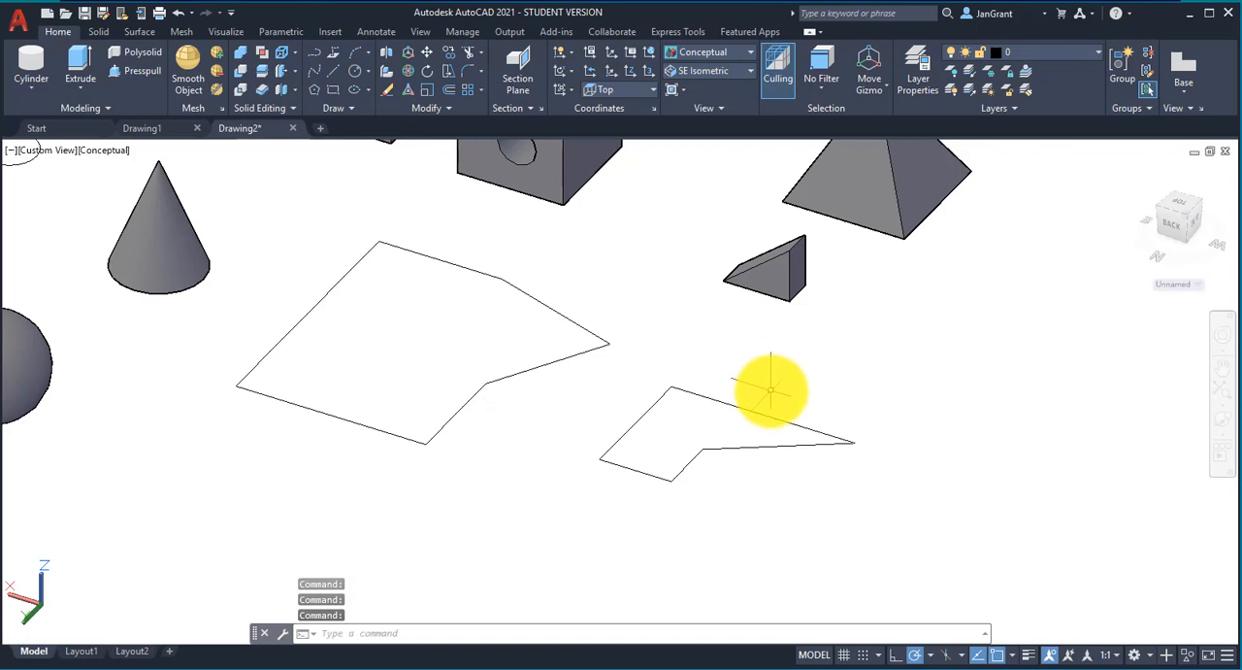
Step: Presspull the area inside the smaller five-sided outline upward to a height of about 0.83
click(151, 71)
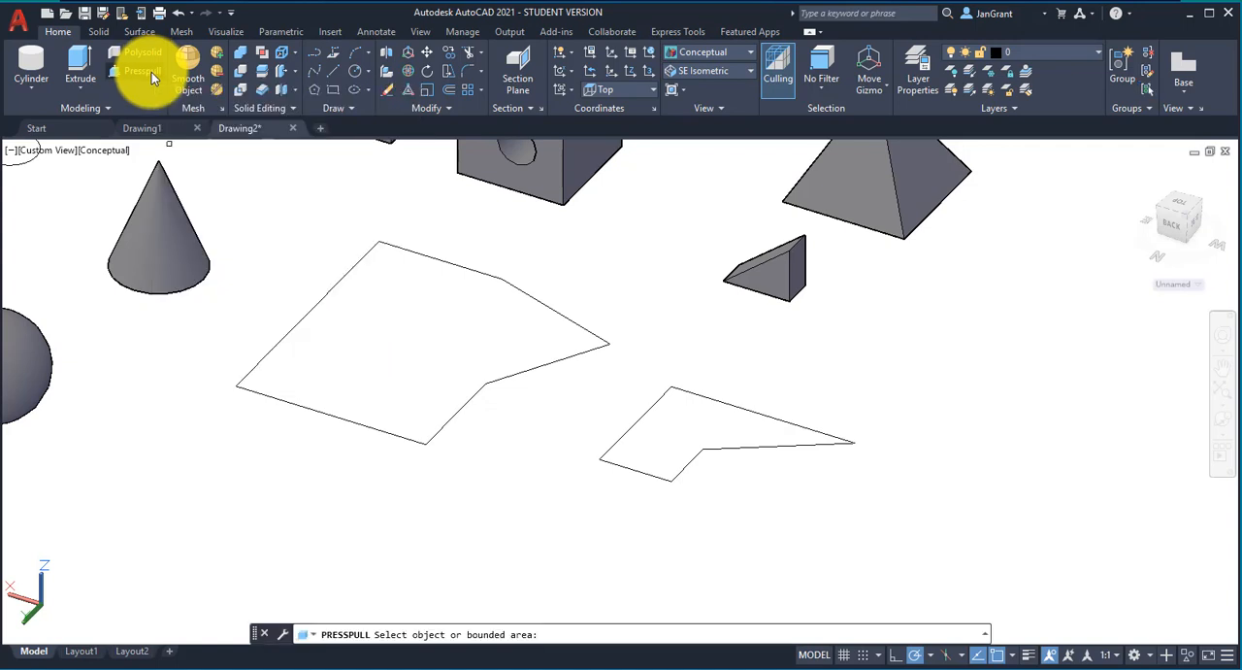
click(676, 424)
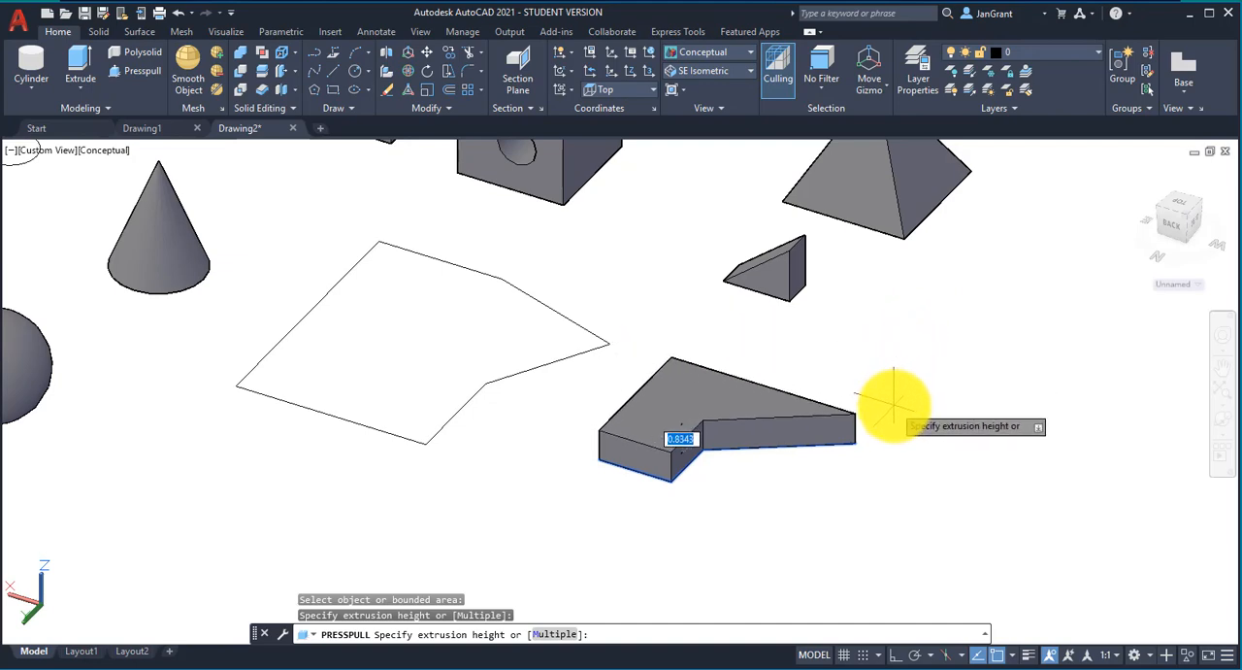
click(892, 403)
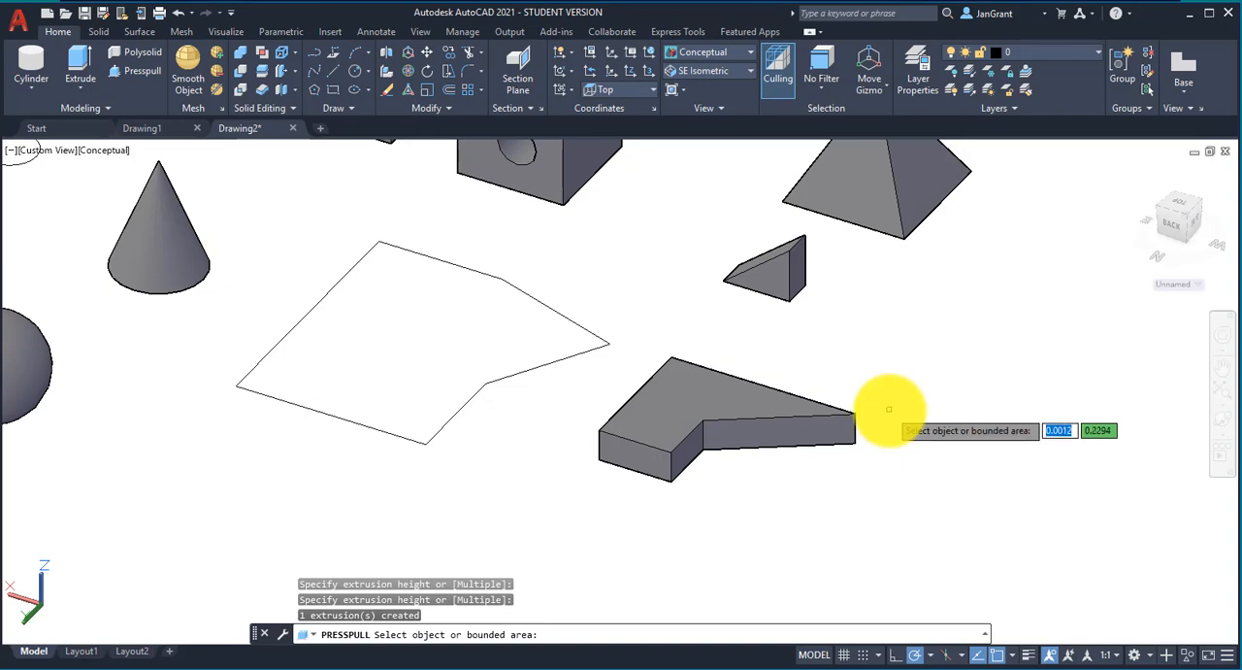
Step: Try to extrude the six separate lines of the larger outline upward
click(90, 88)
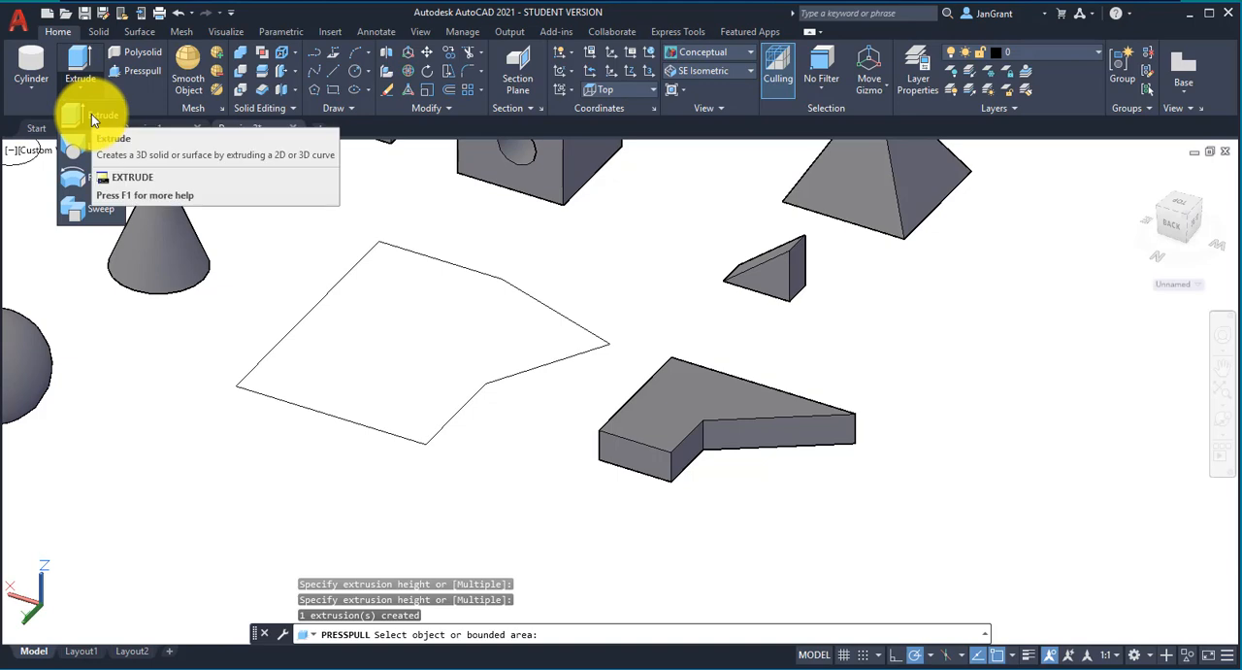
click(92, 113)
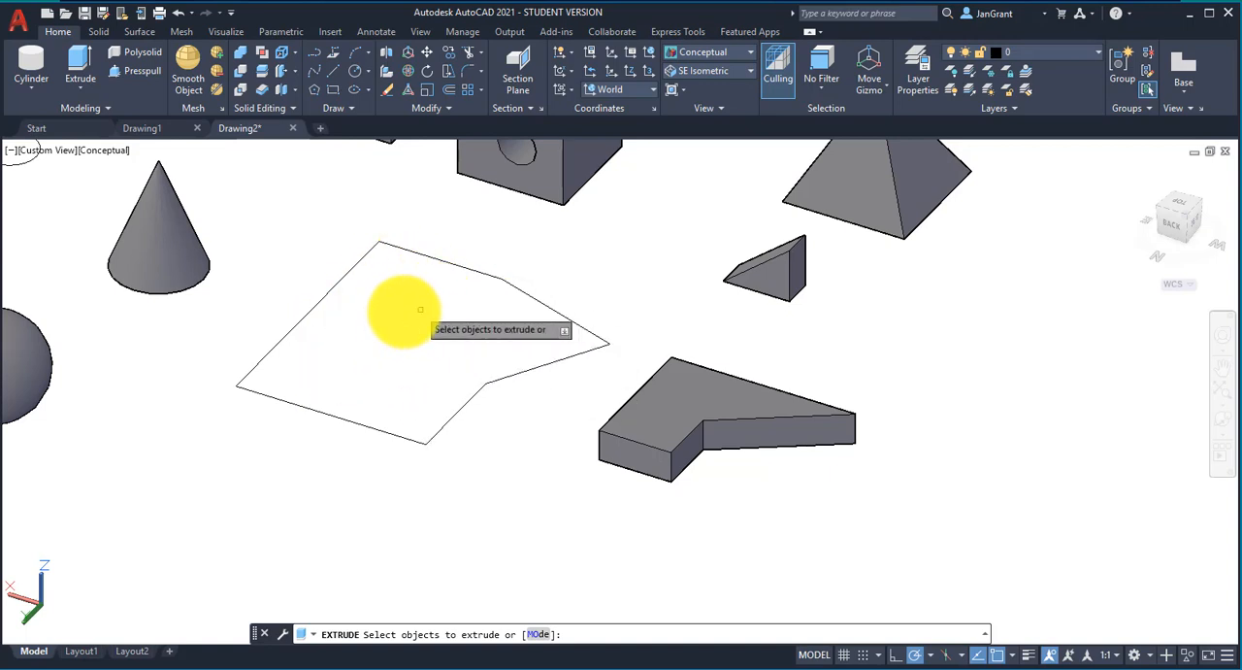
click(251, 209)
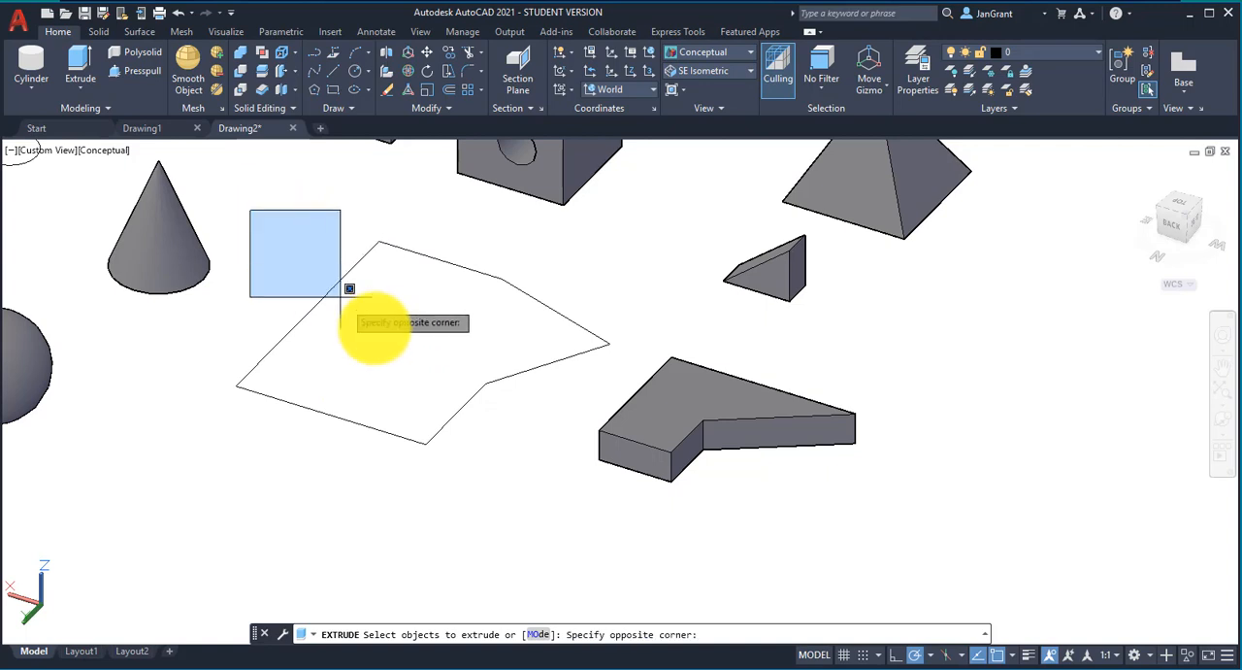
click(609, 497)
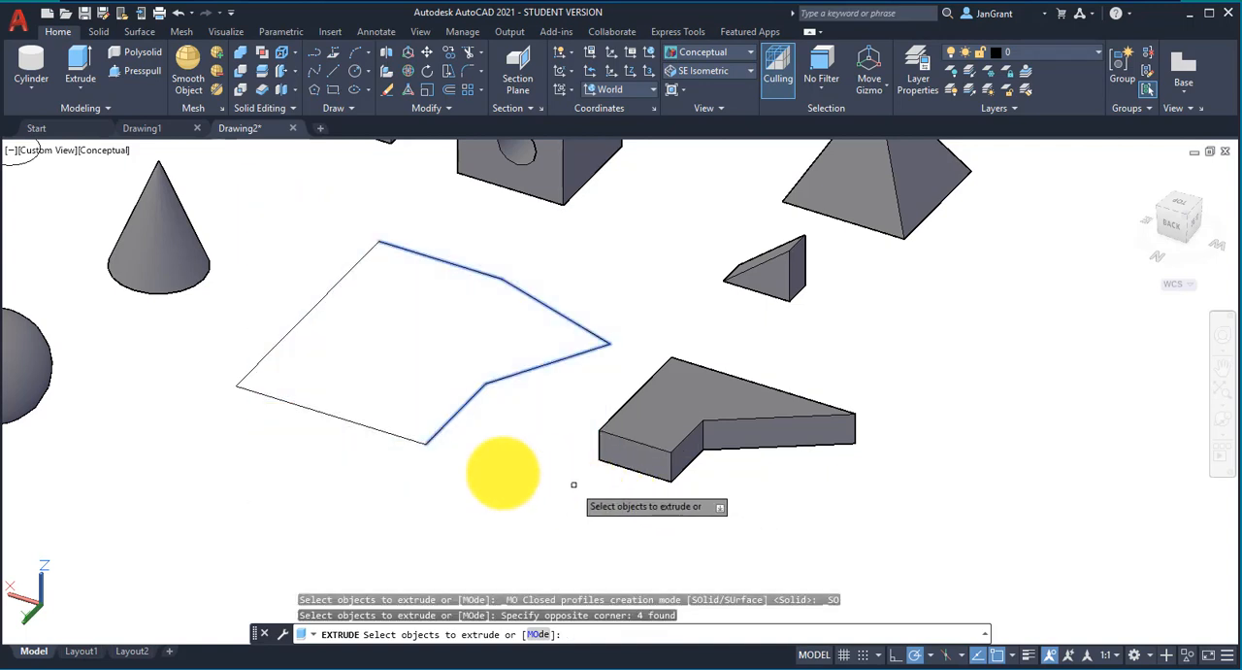
click(343, 453)
click(225, 335)
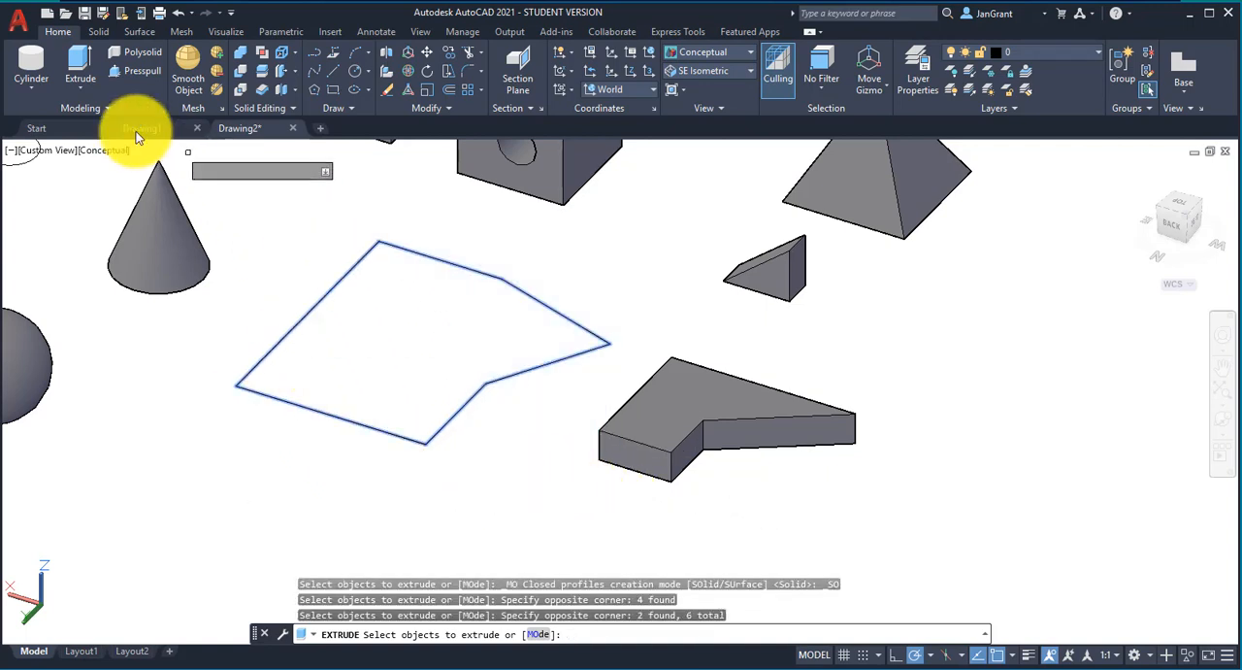
right_click(368, 304)
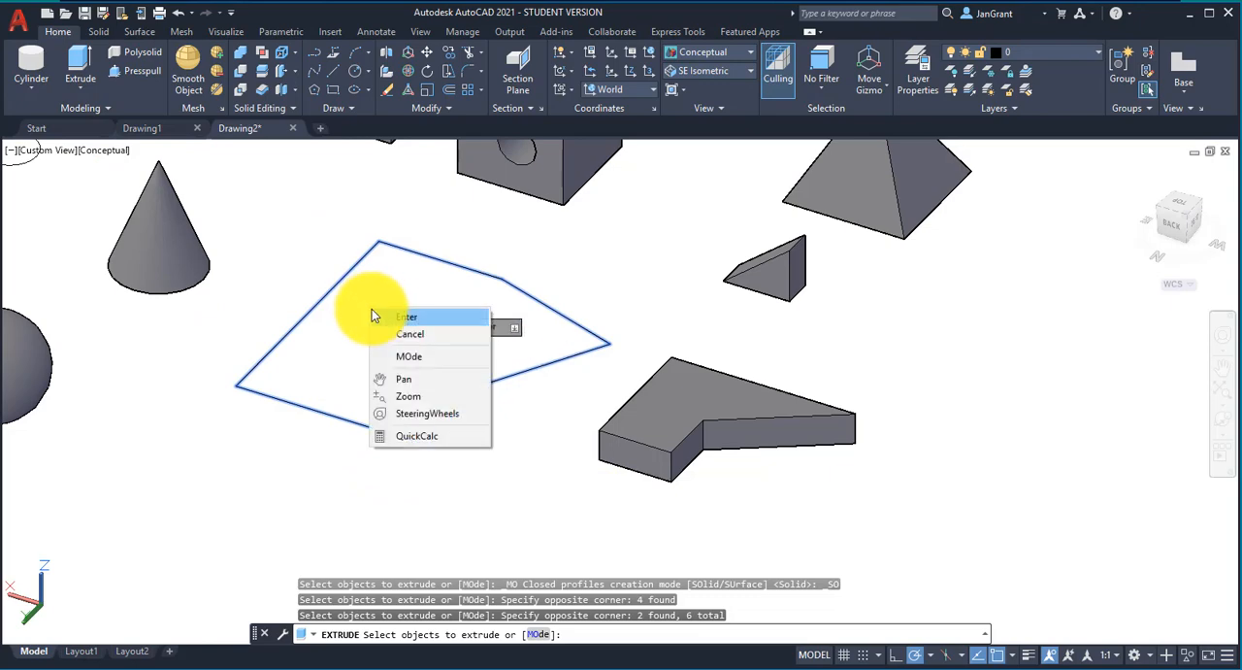
click(387, 314)
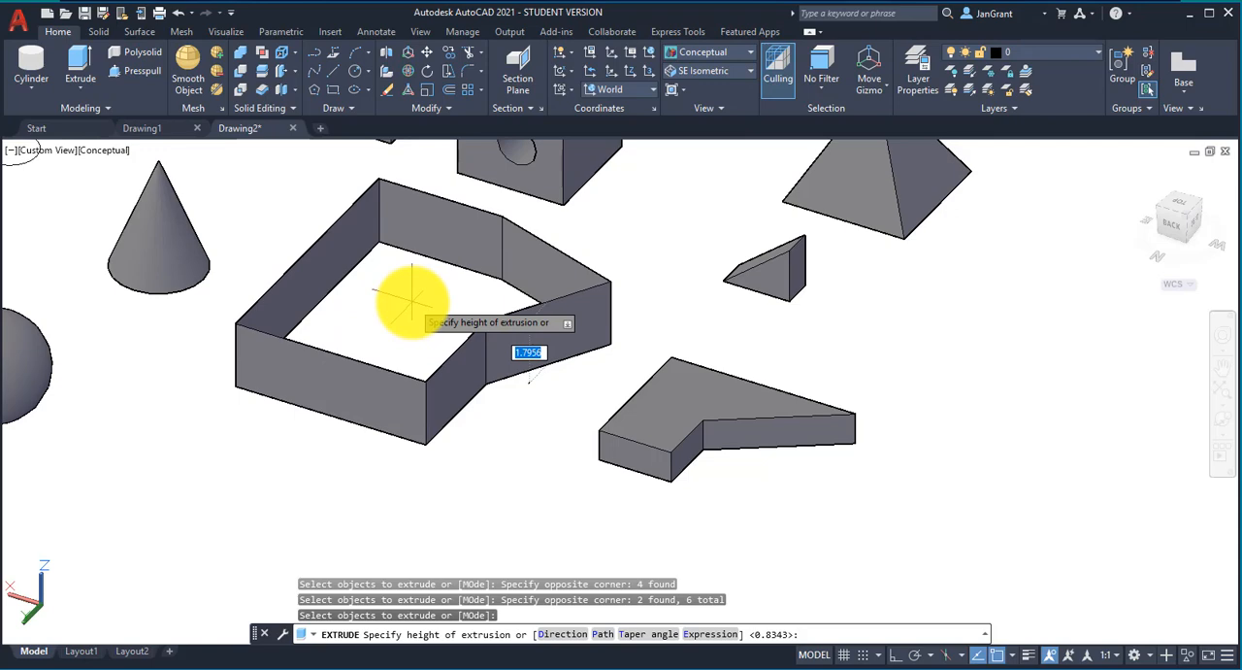
key(Escape)
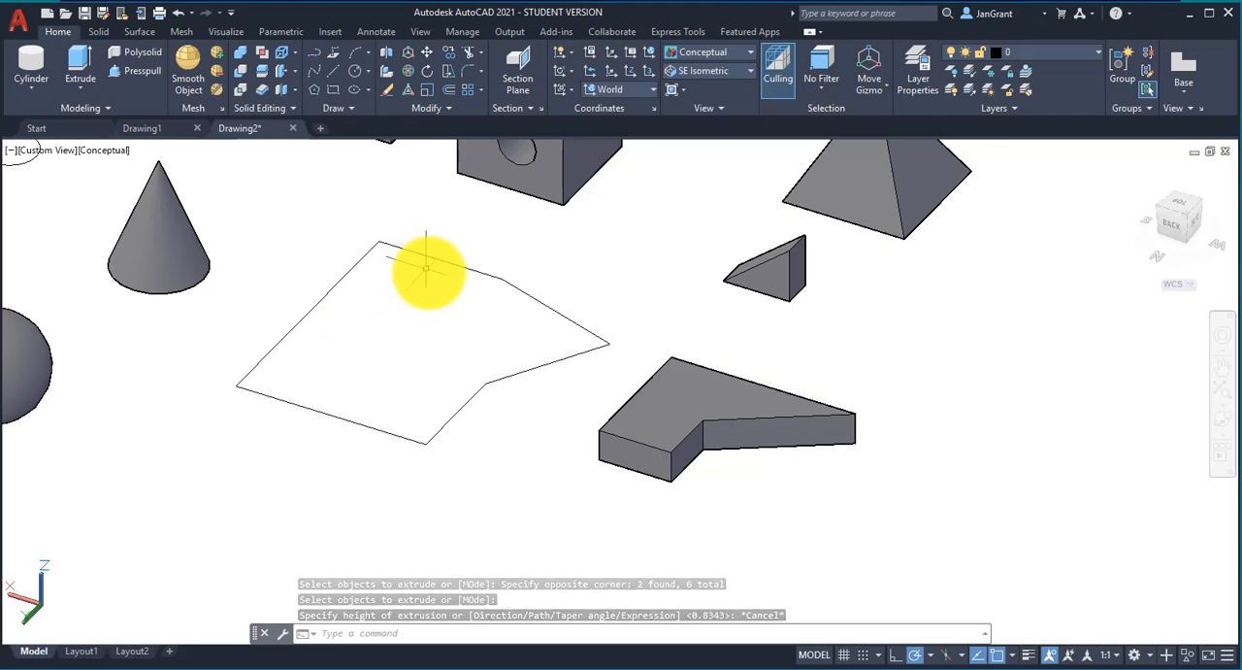
Step: Draw a rectangle of about 3.76 by 3.76 in the empty area in front of the six-sided outline
middle_drag(460, 281, 495, 250)
drag(495, 250, 465, 250)
key(Escape)
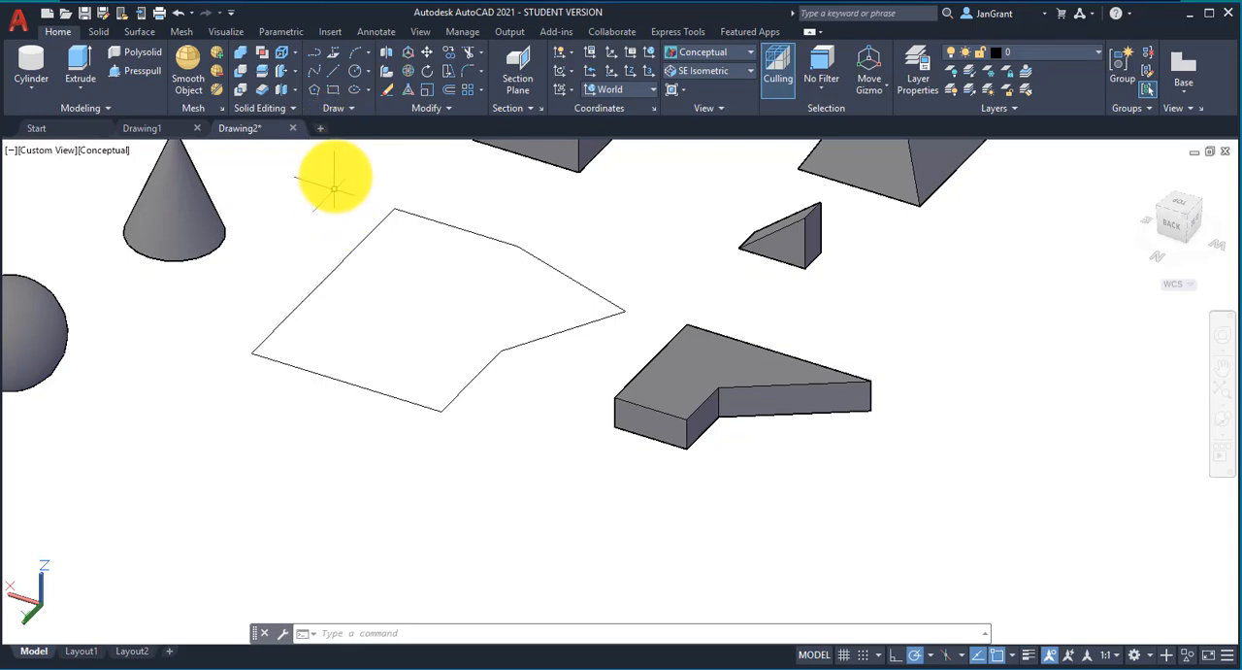
click(336, 92)
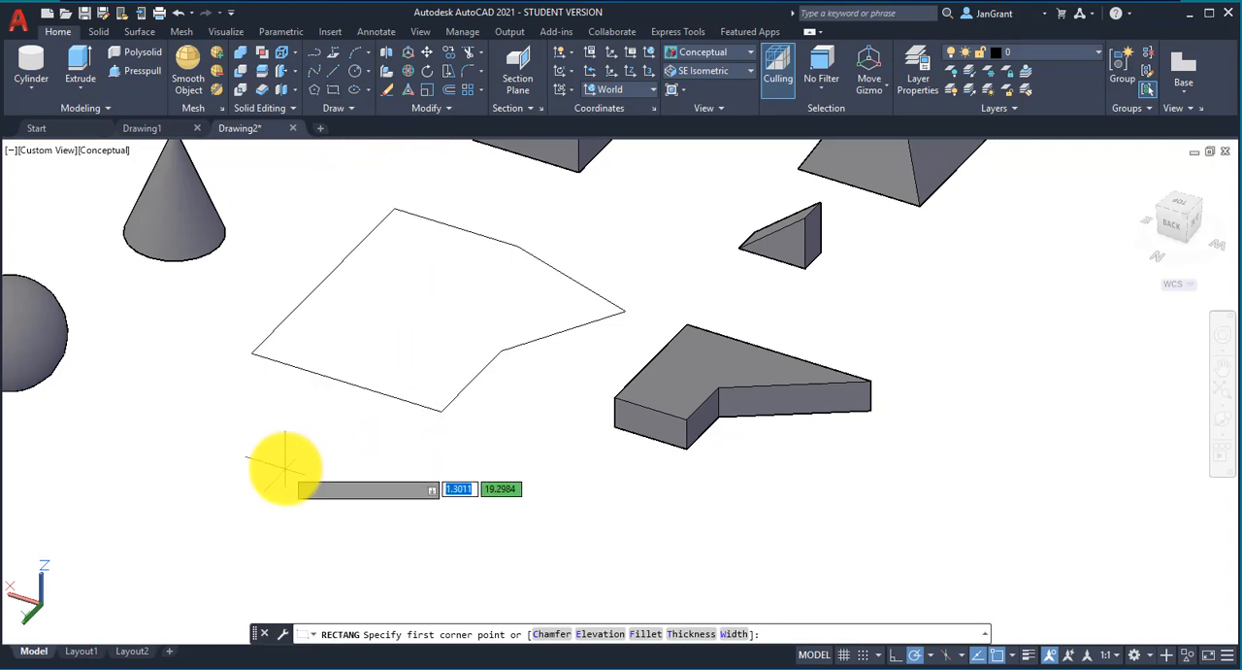
click(211, 515)
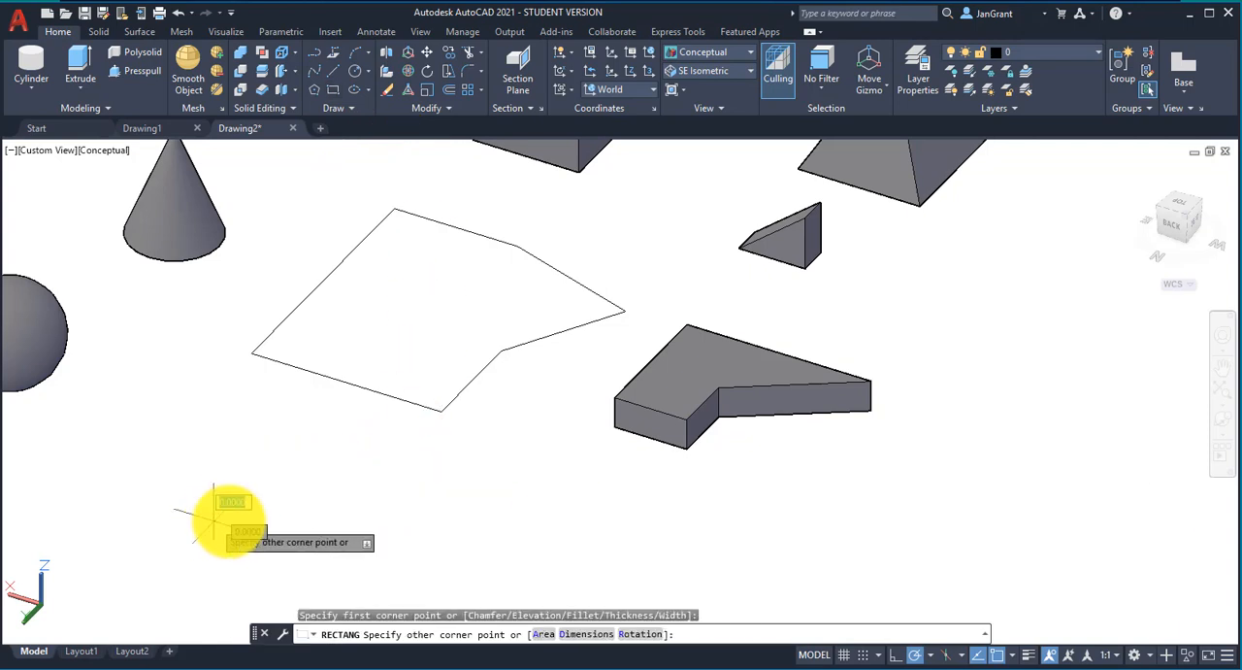
click(427, 485)
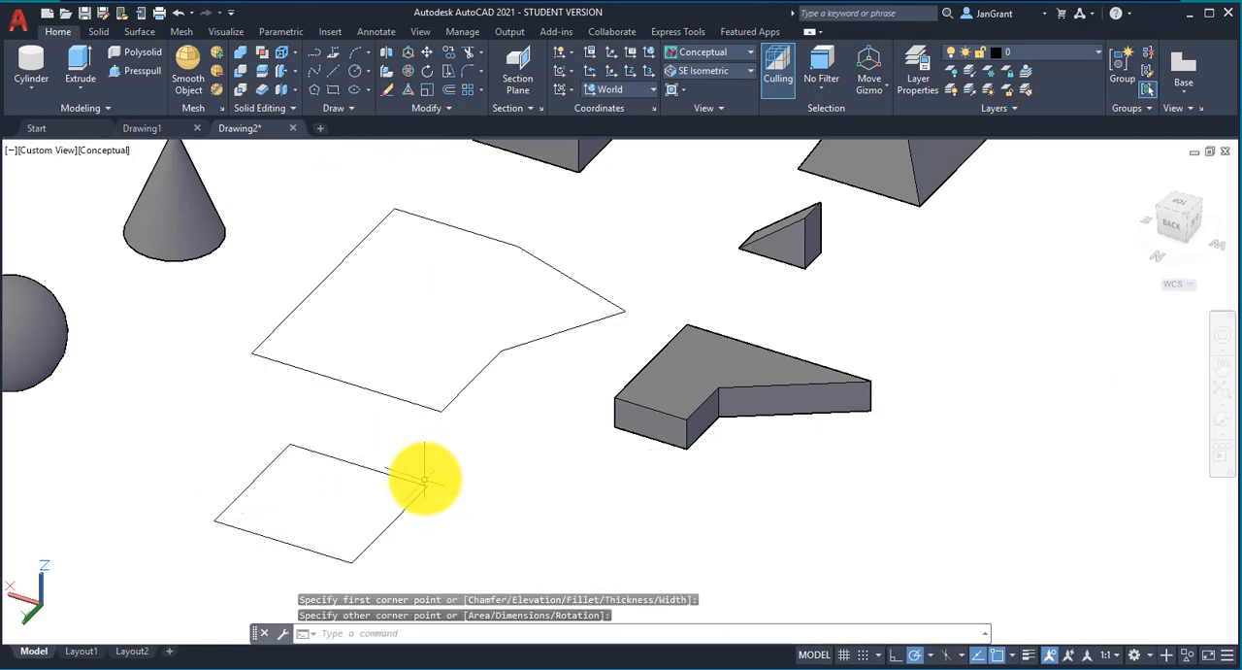
Step: Extrude the new rectangle upward into a solid about 1.43 high
click(80, 85)
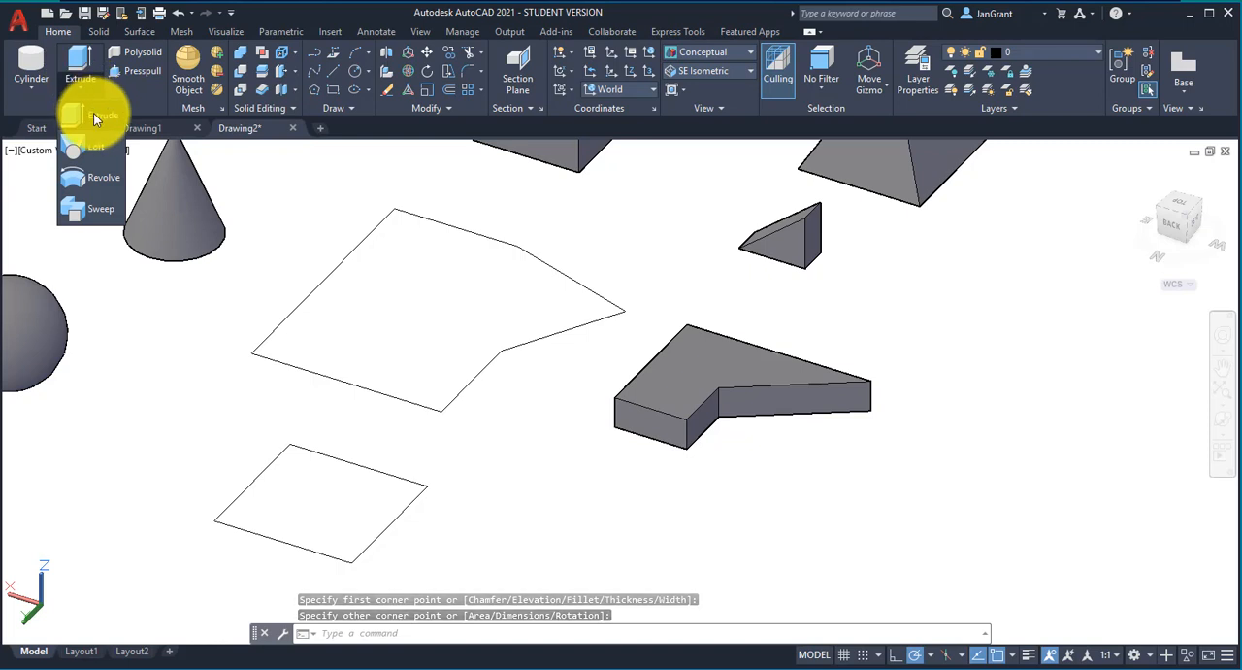
click(93, 113)
click(252, 484)
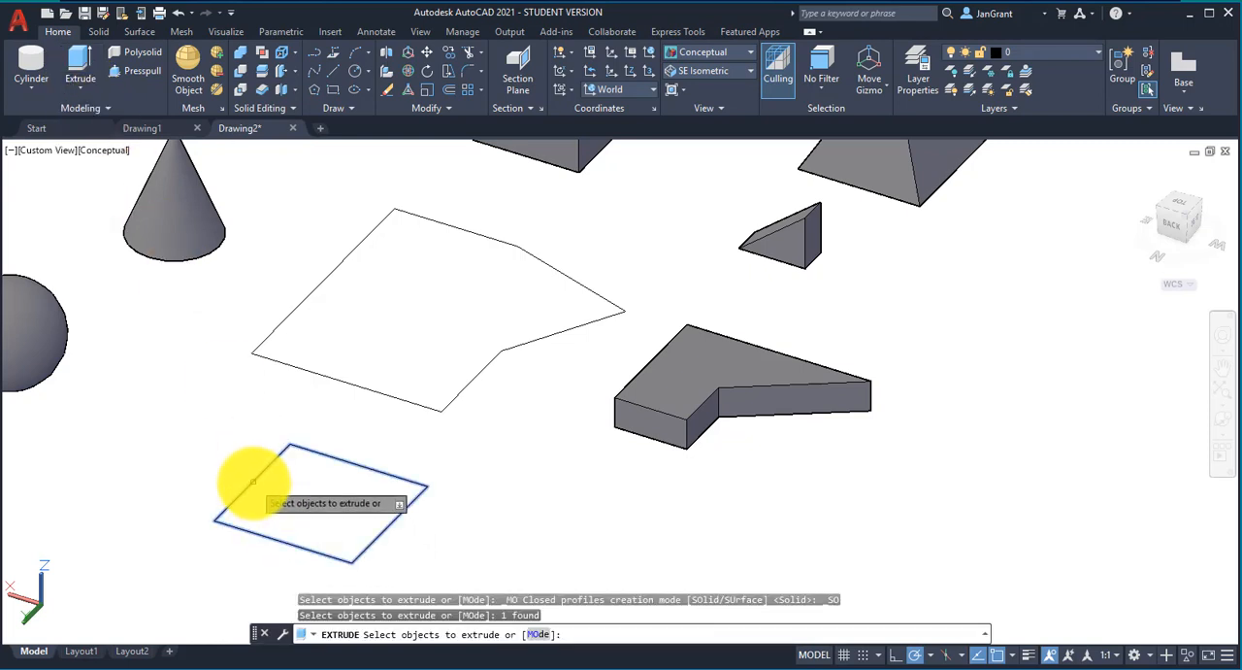
right_click(281, 495)
click(299, 503)
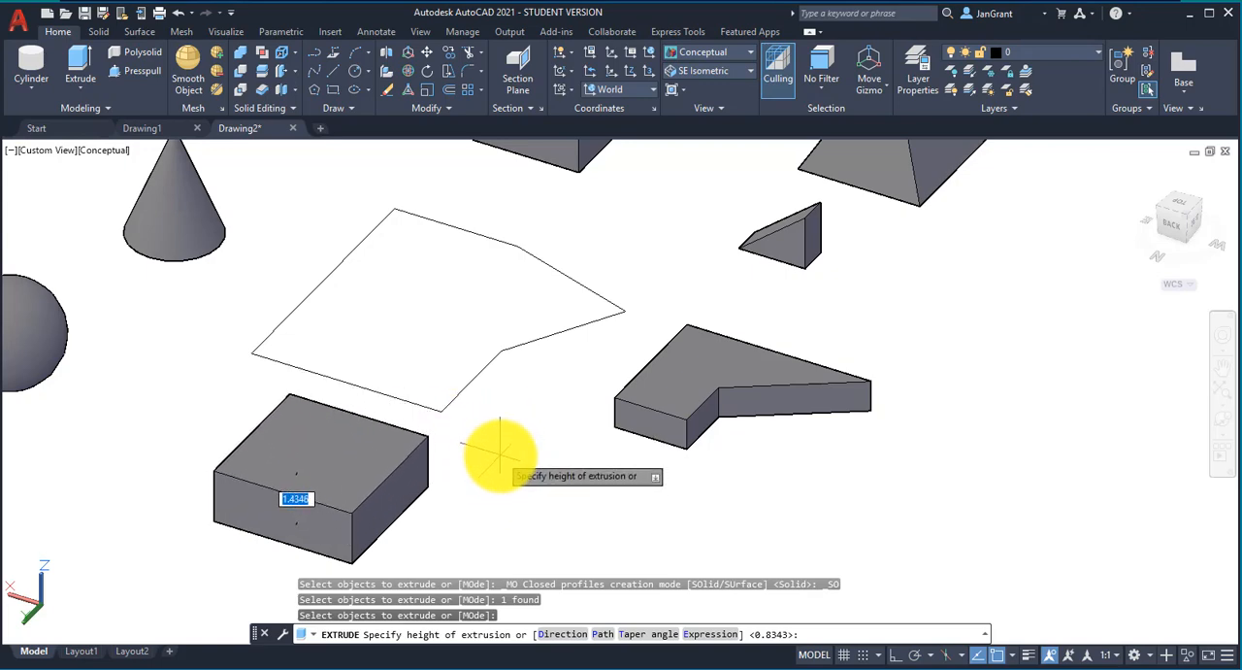
click(500, 454)
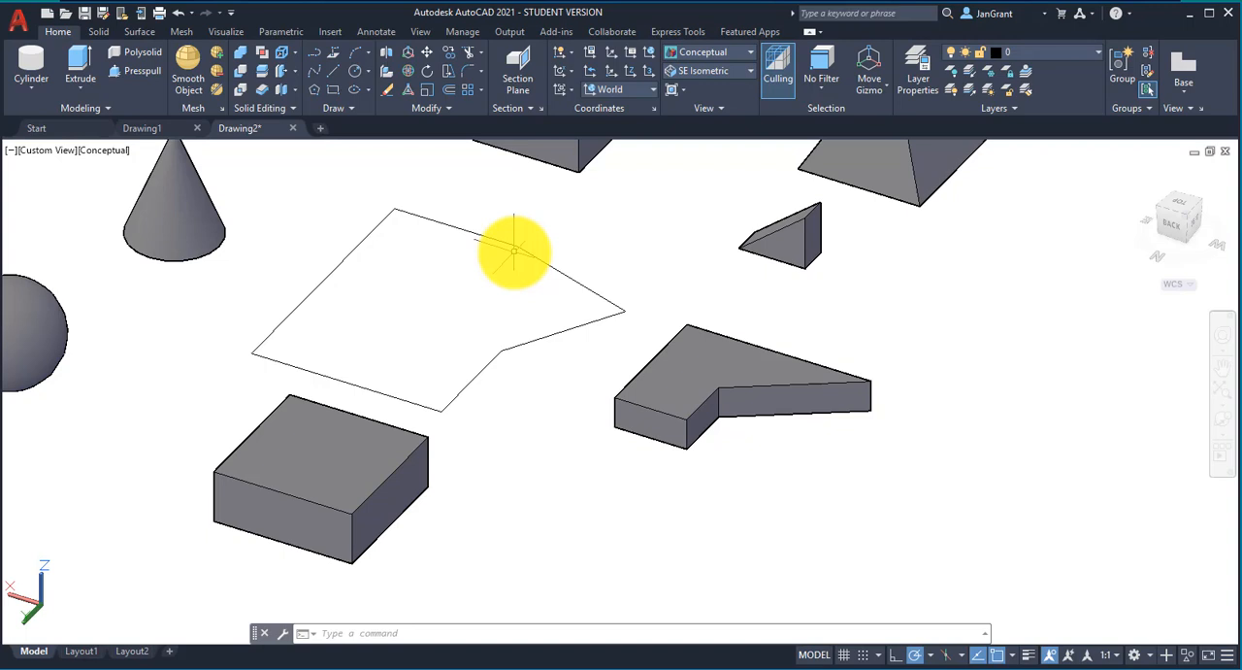
Step: Convert the six lines of the larger outline into a single region
click(345, 110)
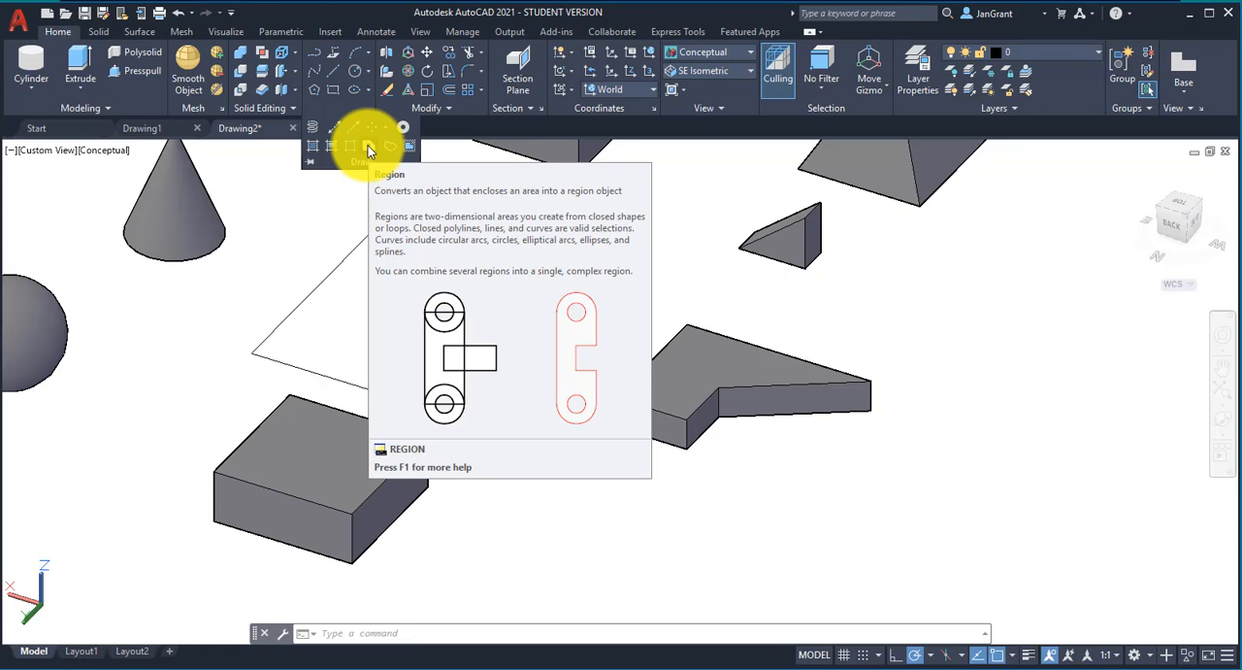
click(368, 145)
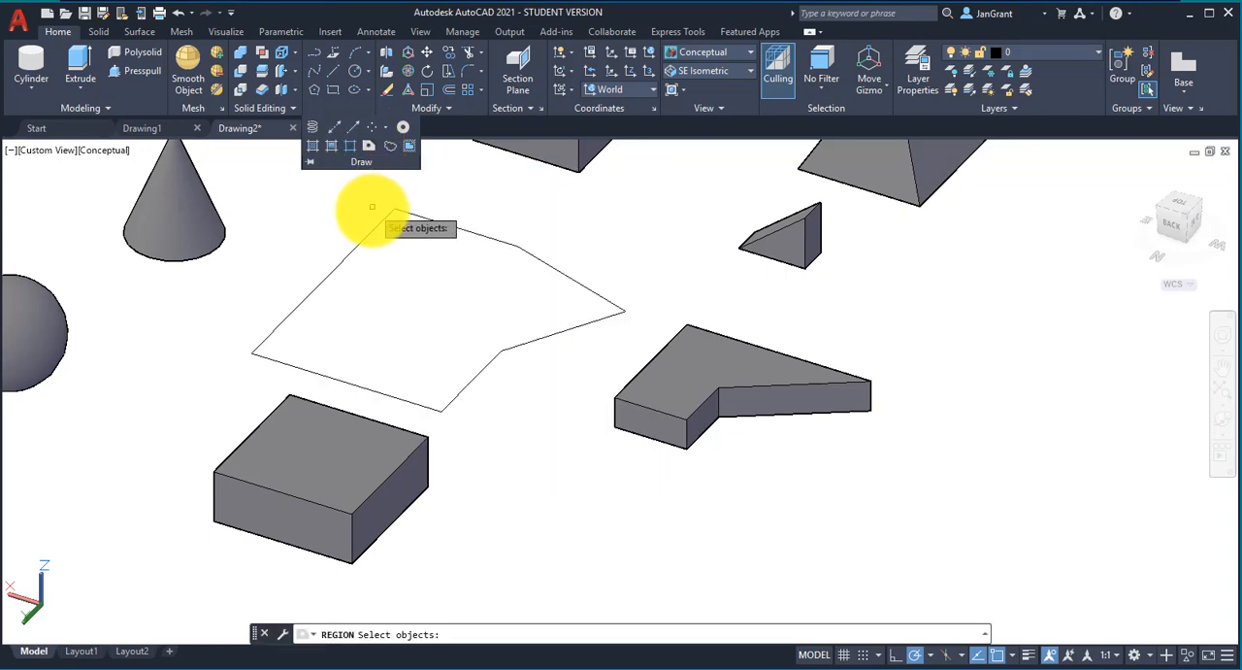
click(370, 229)
click(544, 220)
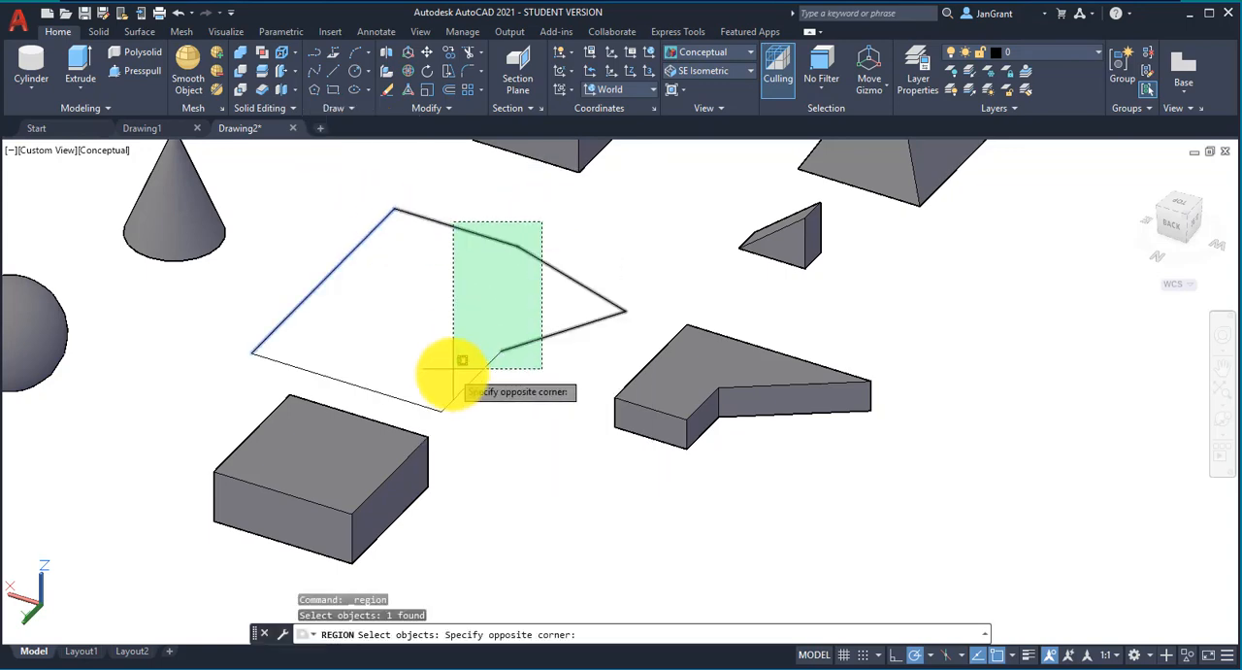
click(408, 411)
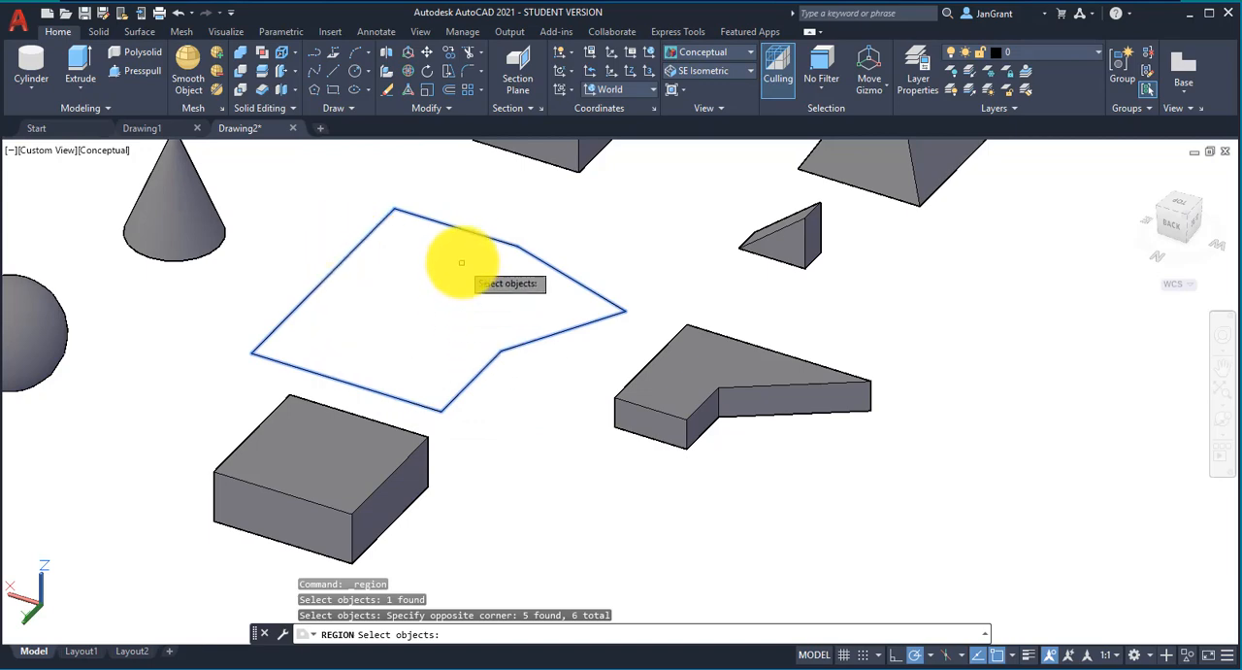
key(Return)
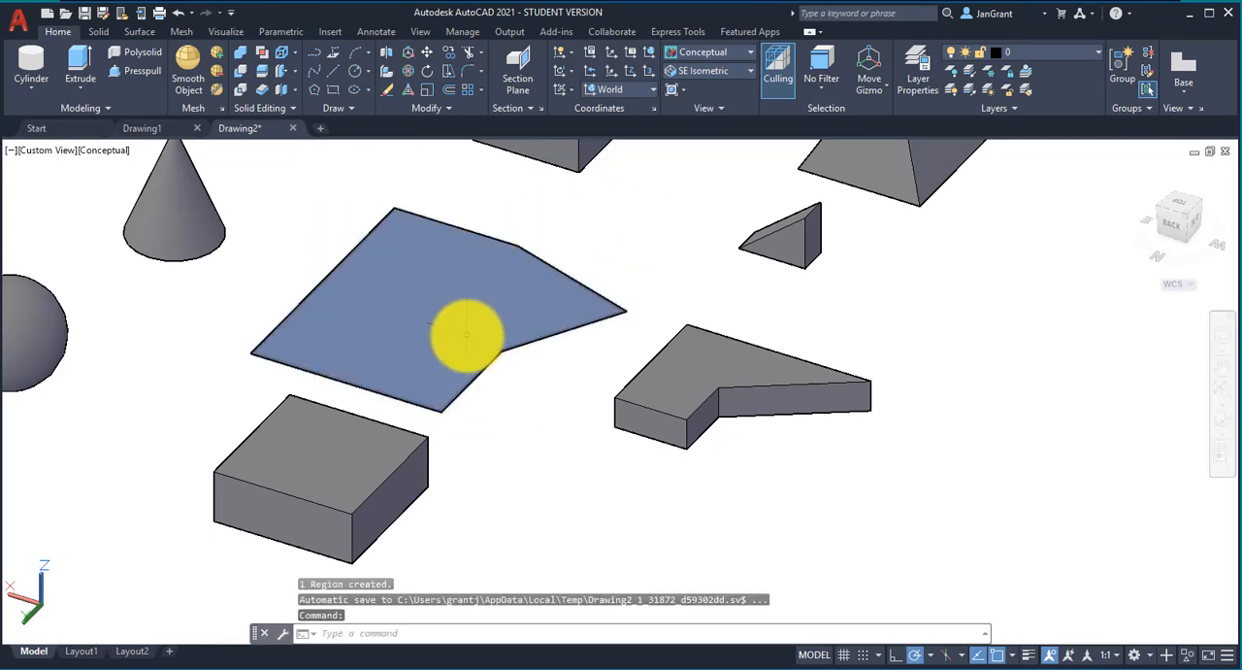
Step: Extrude the six-sided region upward into a solid about 0.4 high with a 50 degree taper angle
shift+middle_drag(477, 353, 452, 350)
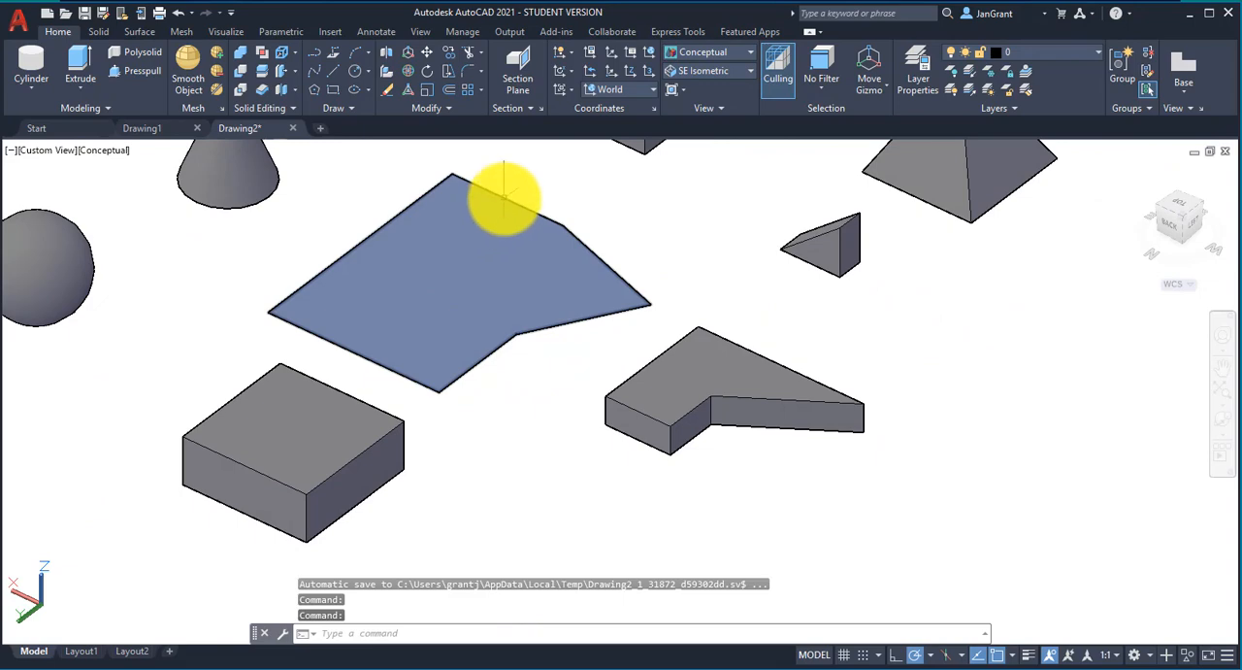
middle_drag(460, 291, 443, 308)
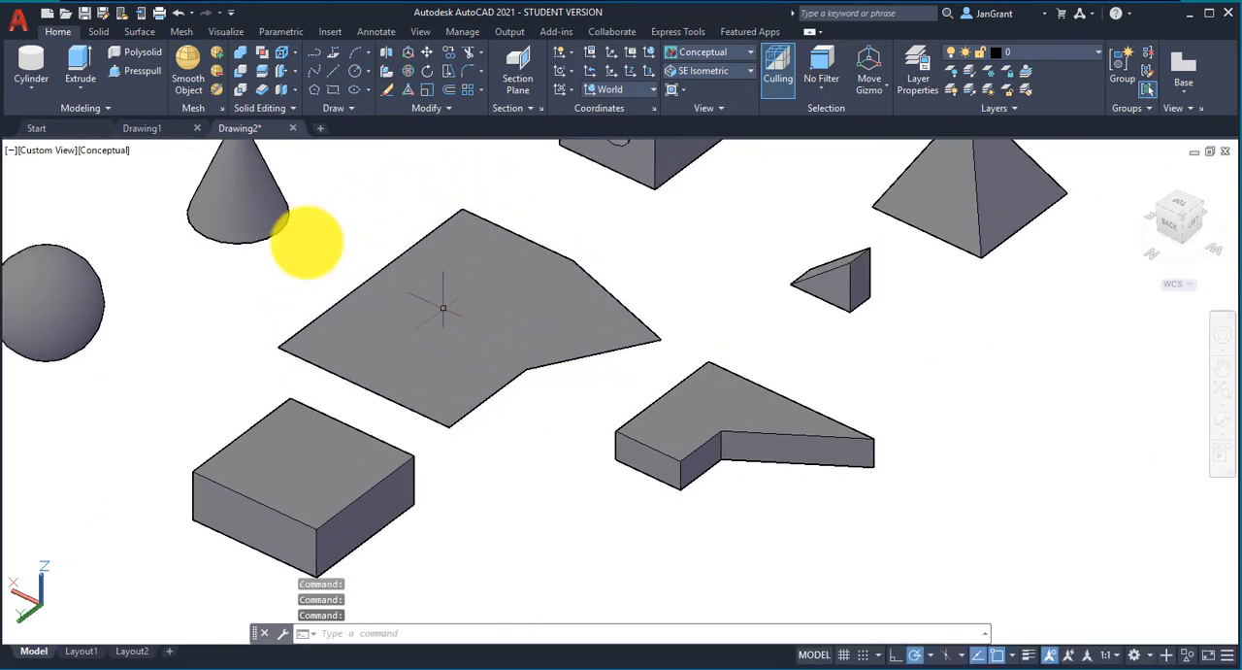
click(91, 84)
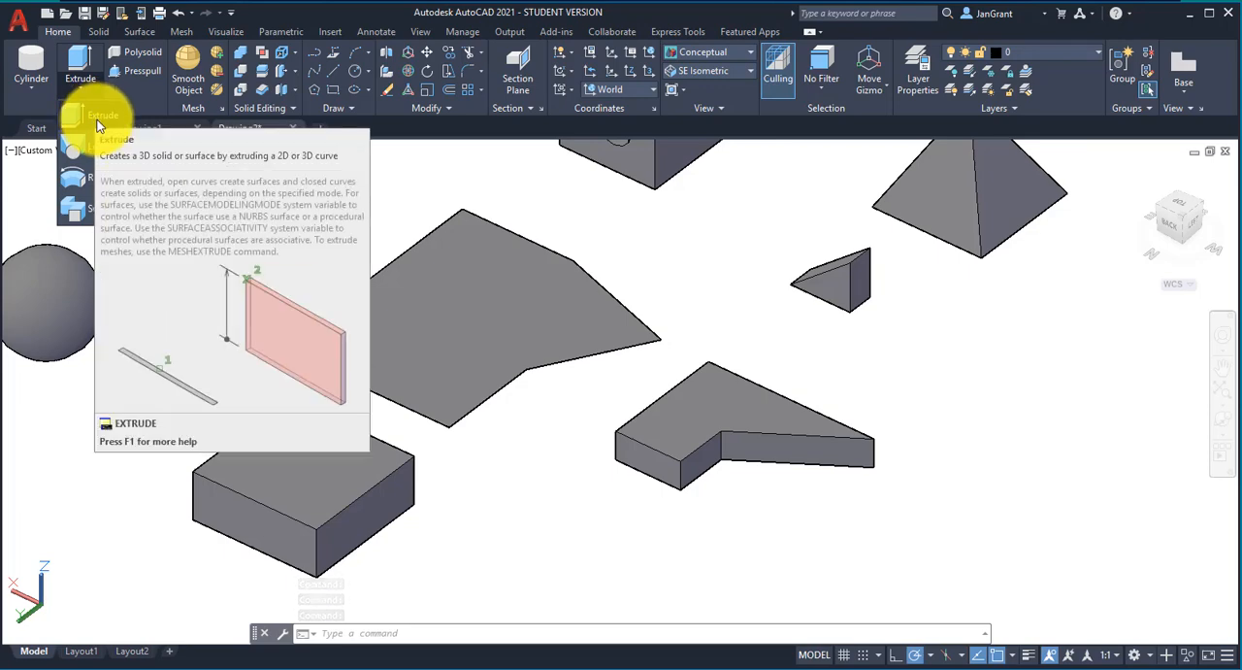
click(94, 114)
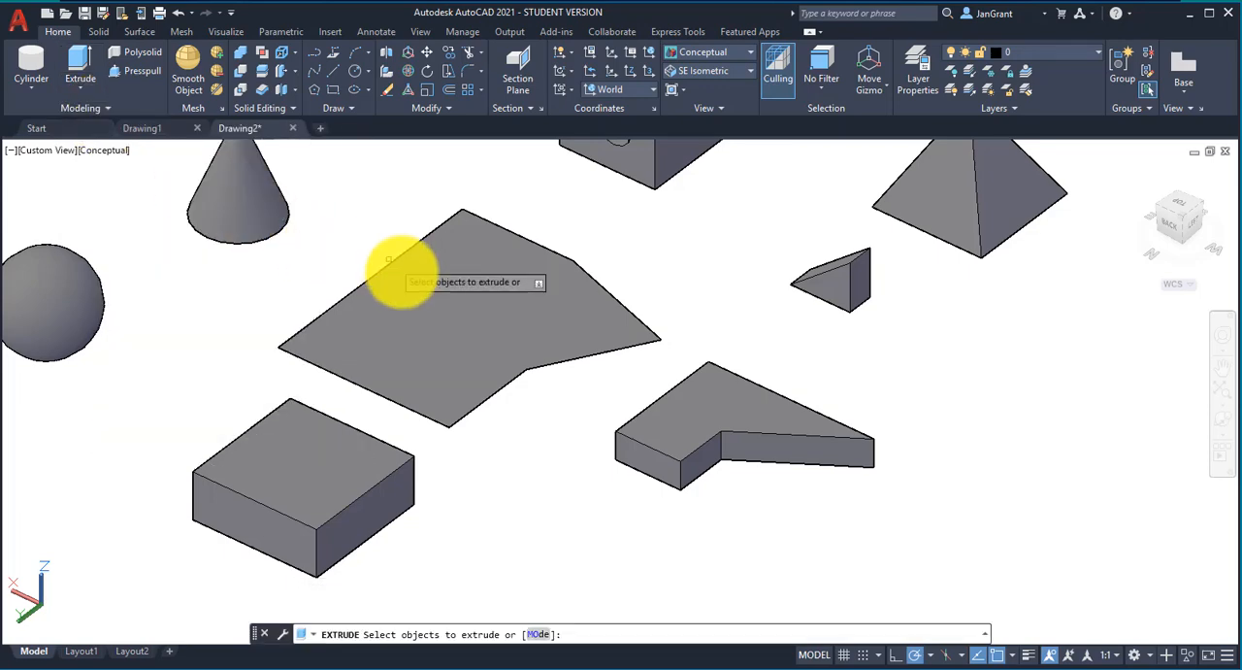
click(448, 321)
right_click(452, 324)
click(456, 331)
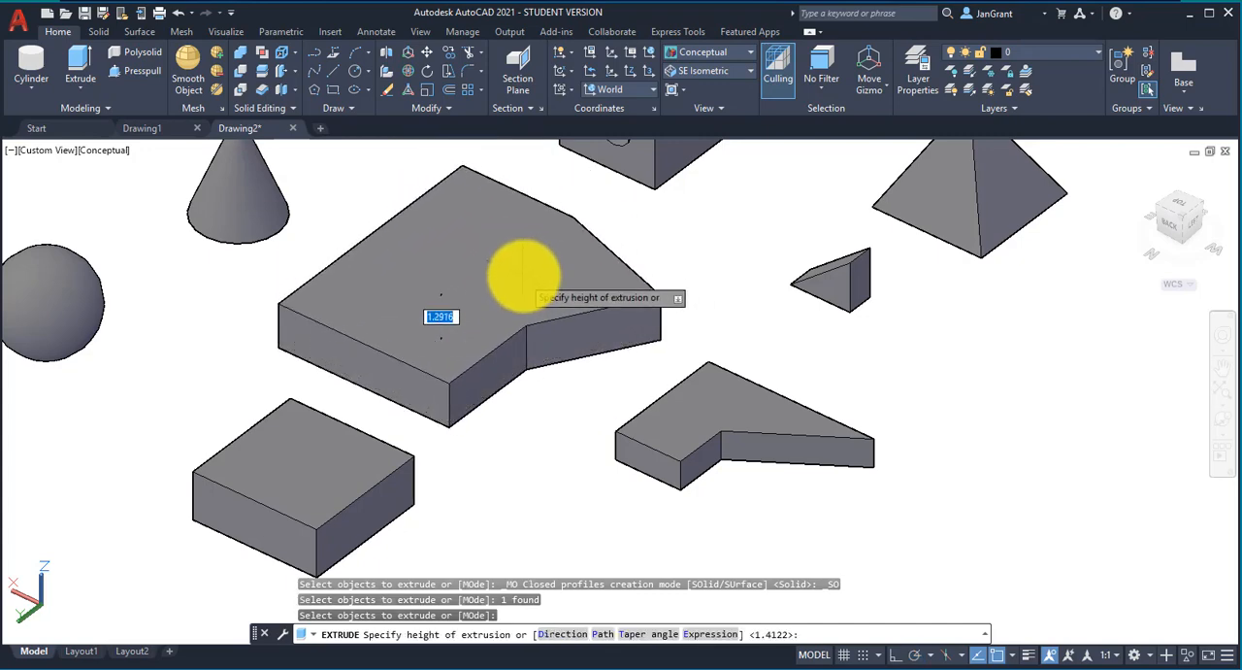
middle_drag(524, 264, 532, 289)
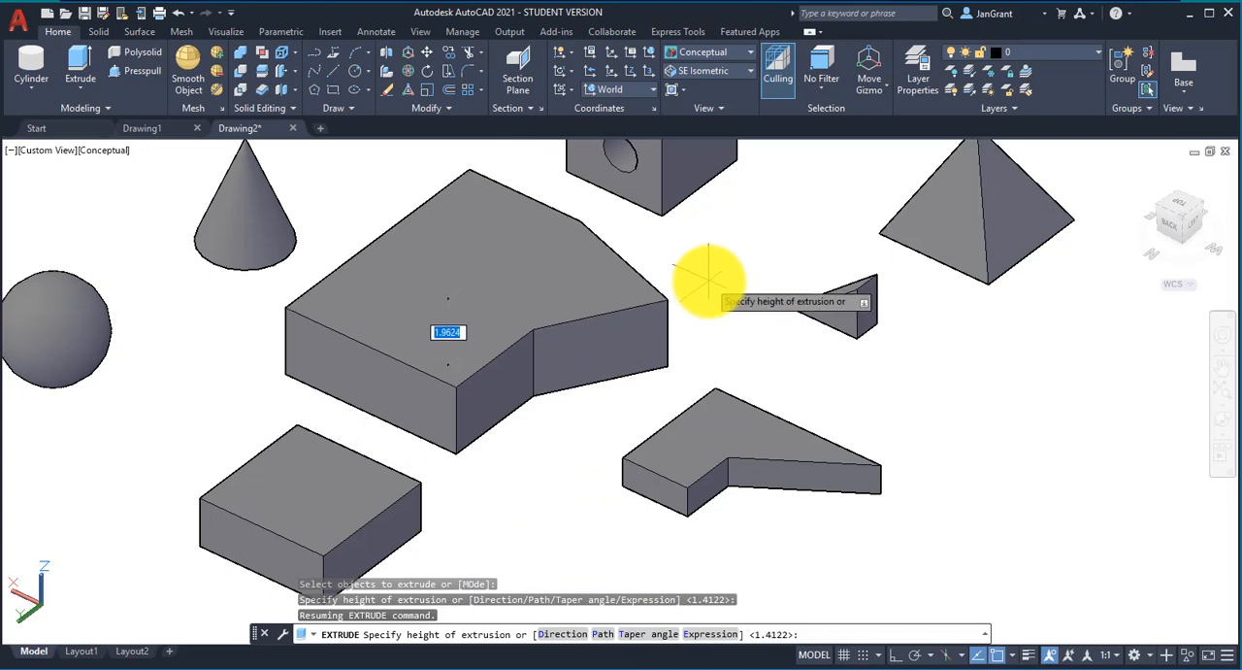
text(t)
key(Return)
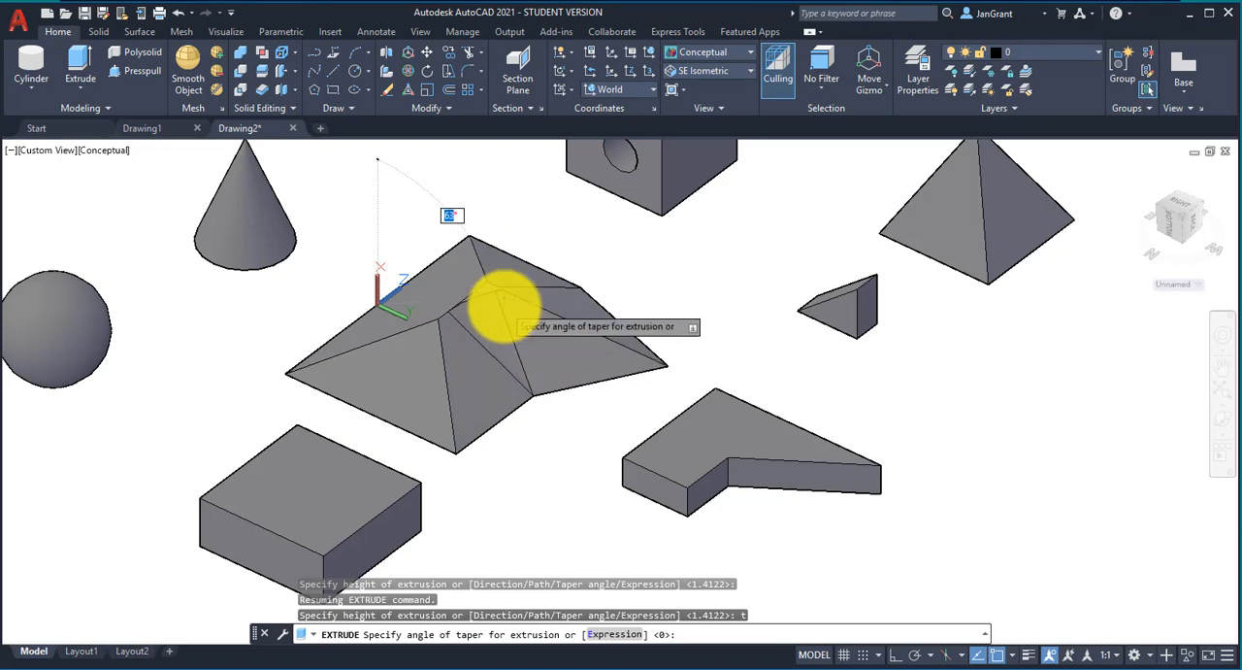
text(50)
key(Return)
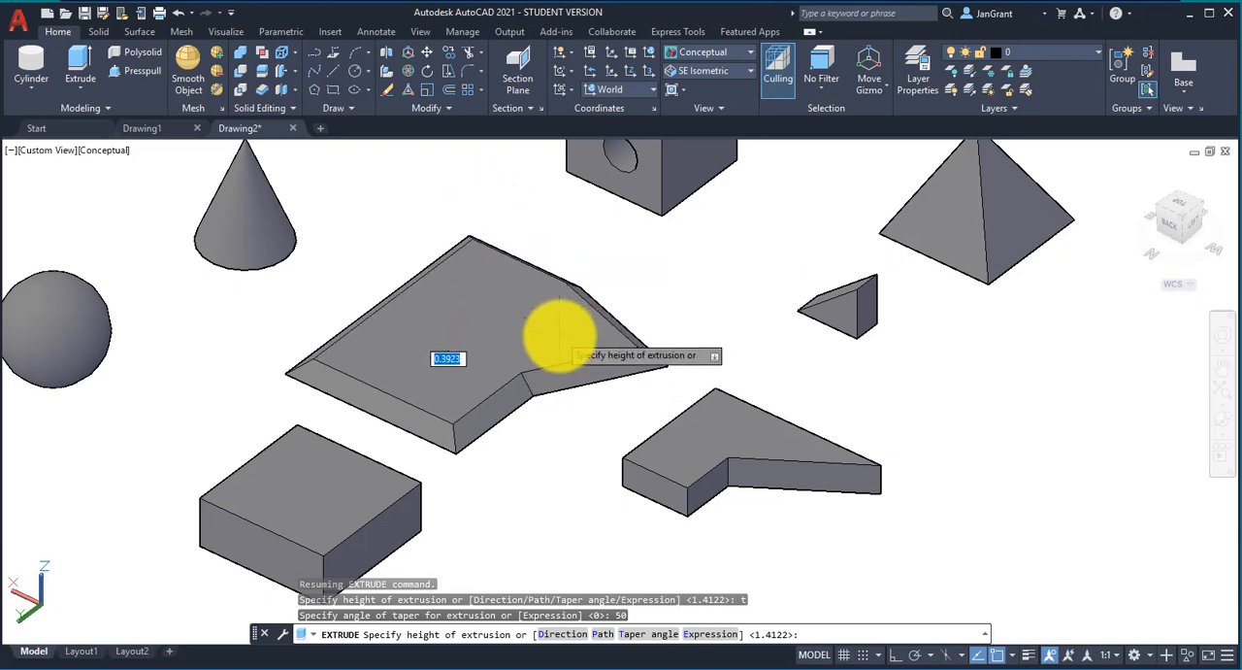
click(558, 326)
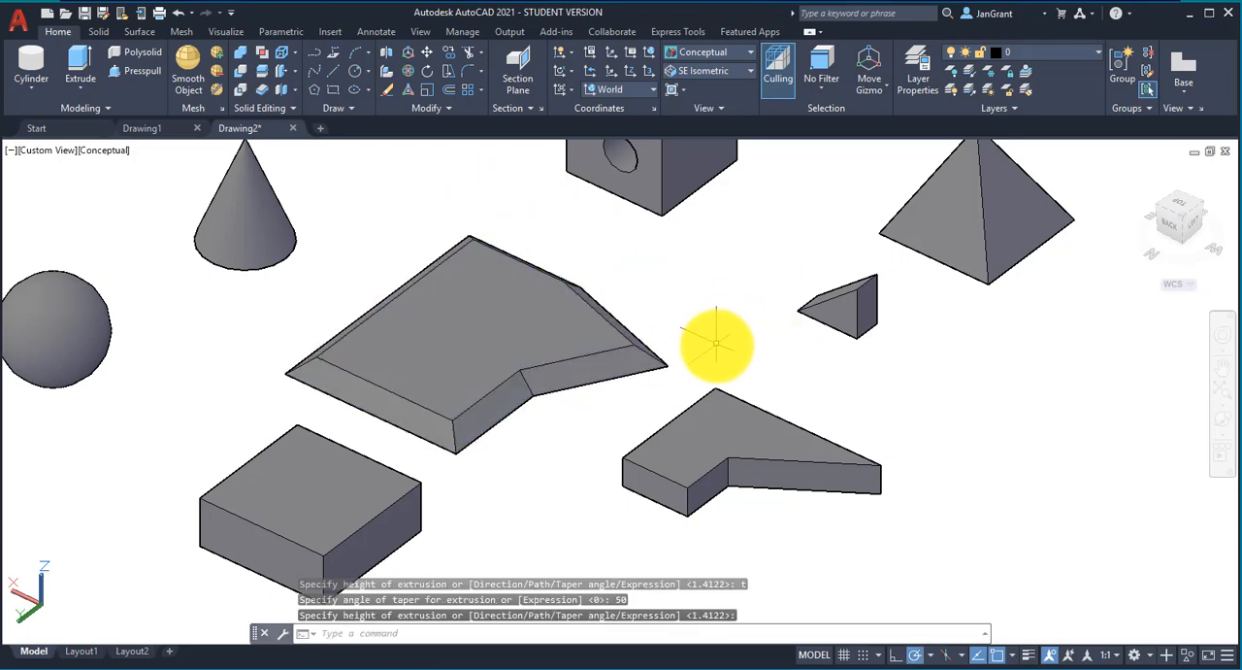
scroll(715, 346, down, 4)
middle_drag(715, 346, 551, 342)
scroll(550, 341, up, 3)
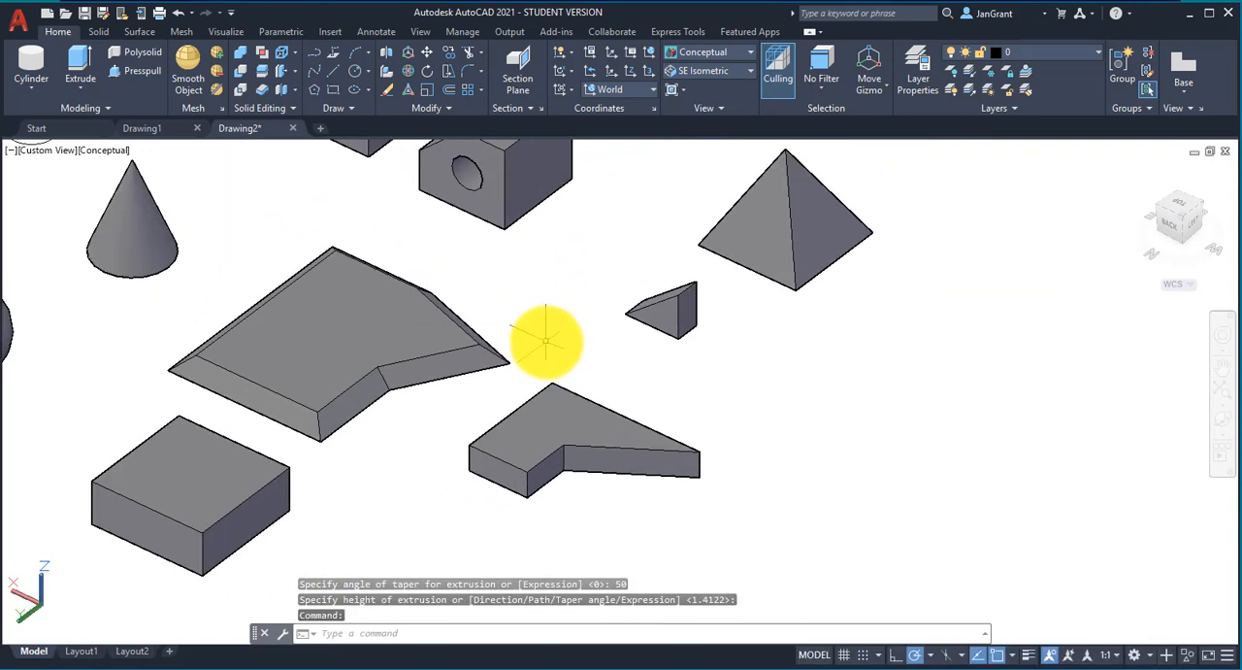
click(91, 85)
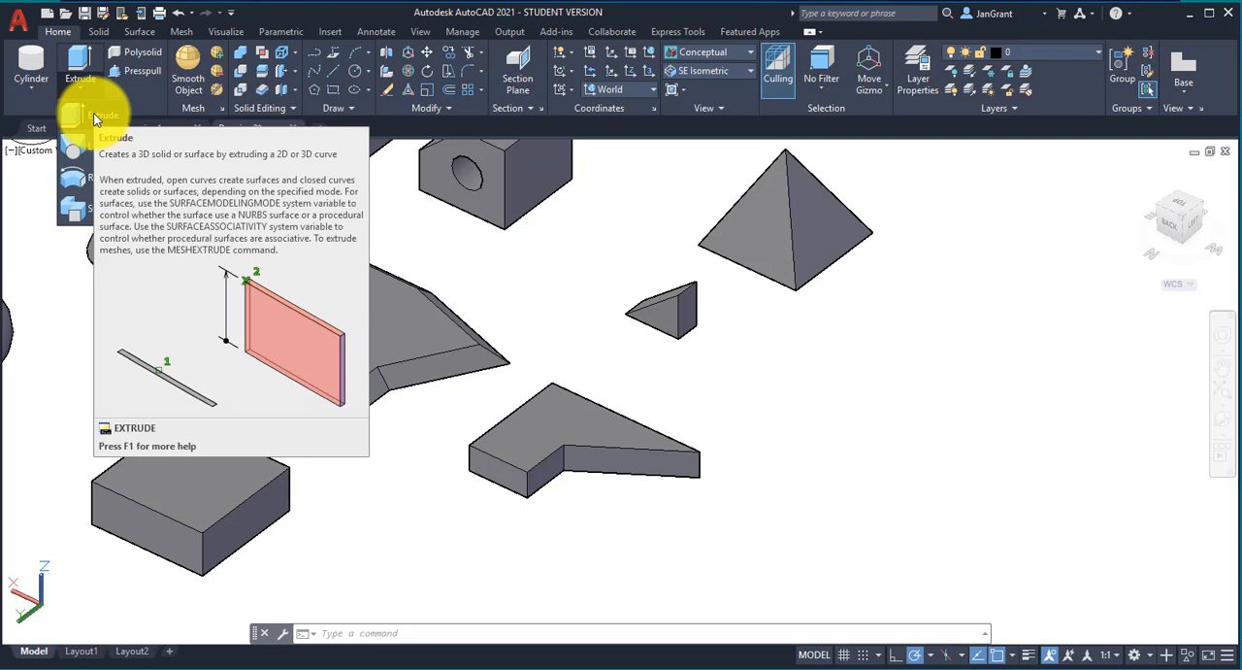
key(ctrl+z)
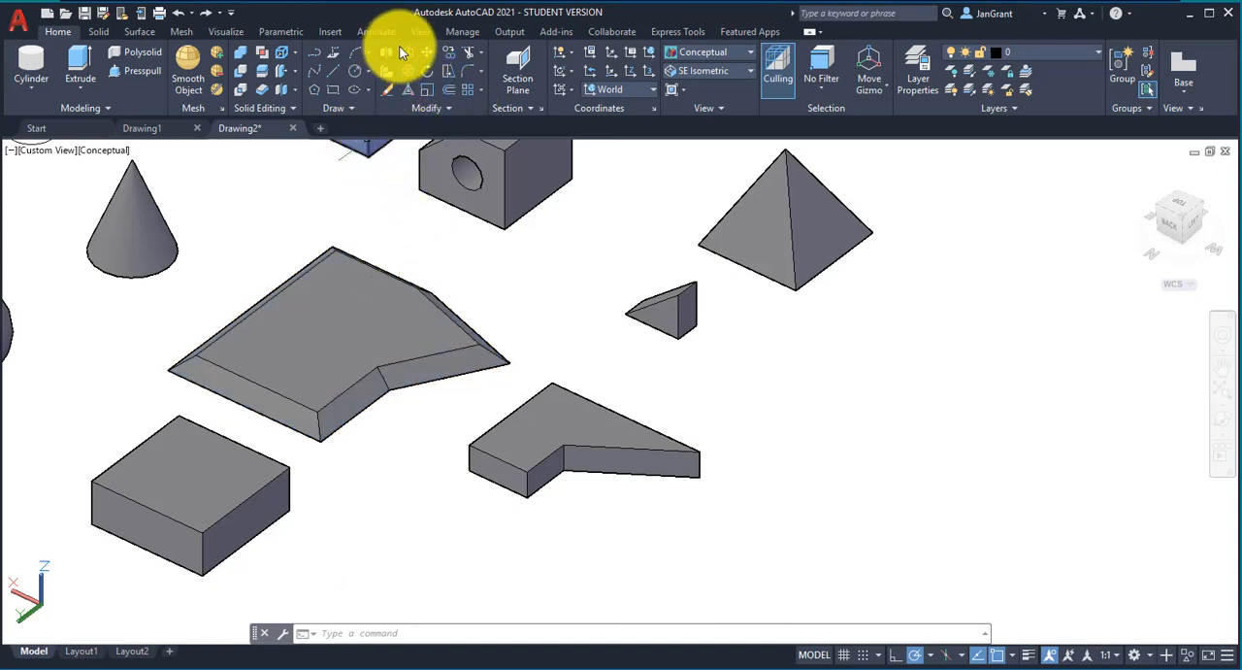
Step: Explode the tapered six-sided solid into its separate faces
click(456, 103)
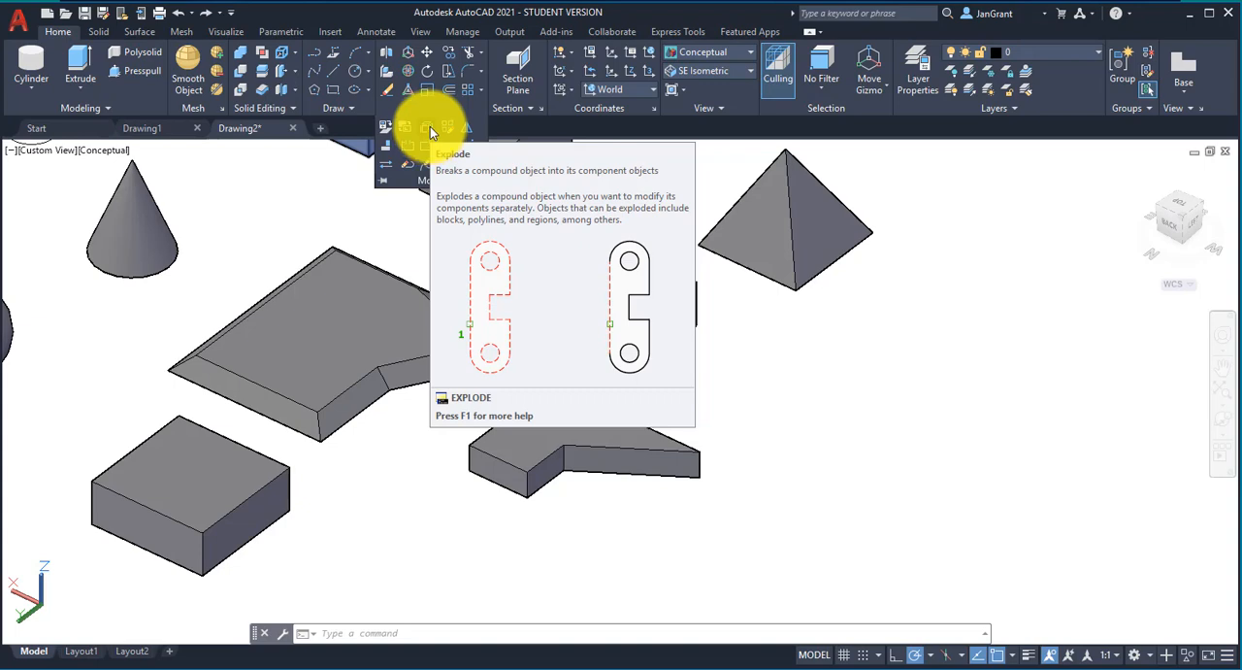
click(430, 126)
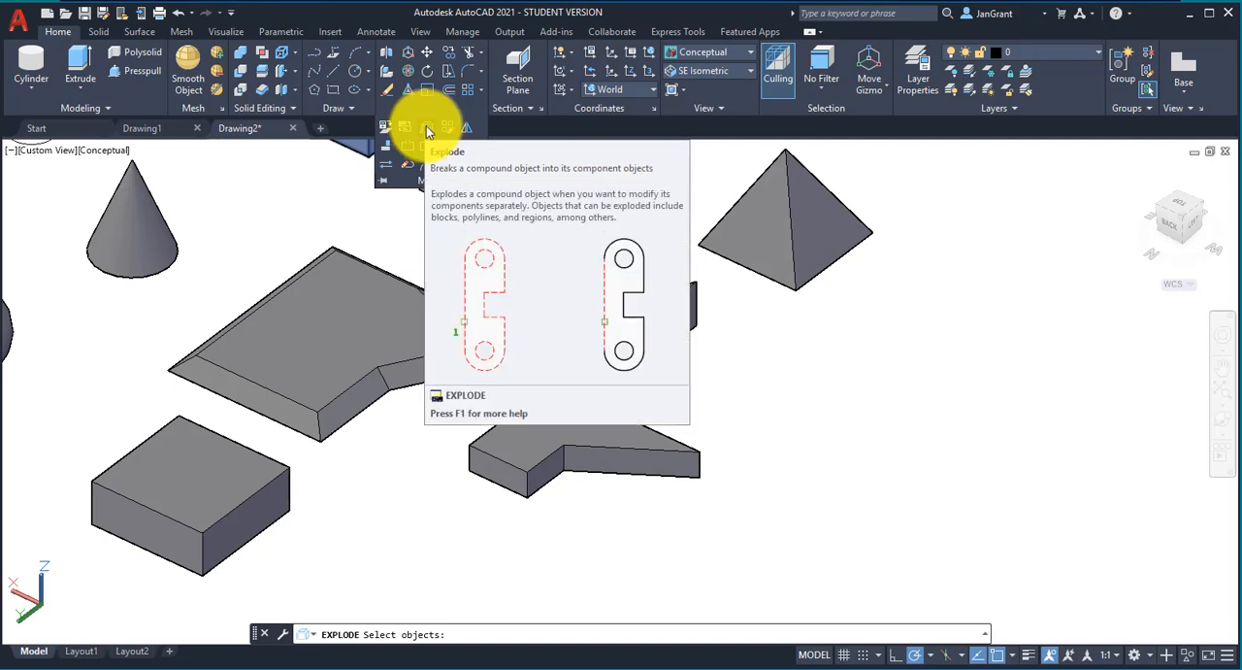
click(406, 287)
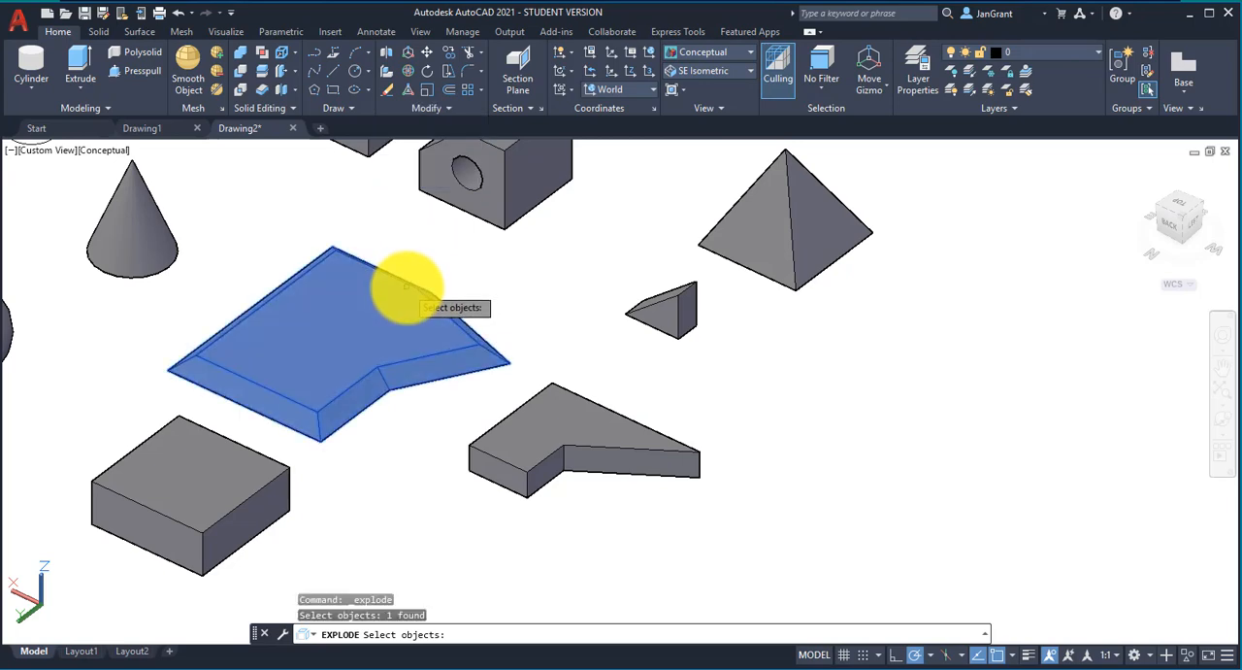
key(Return)
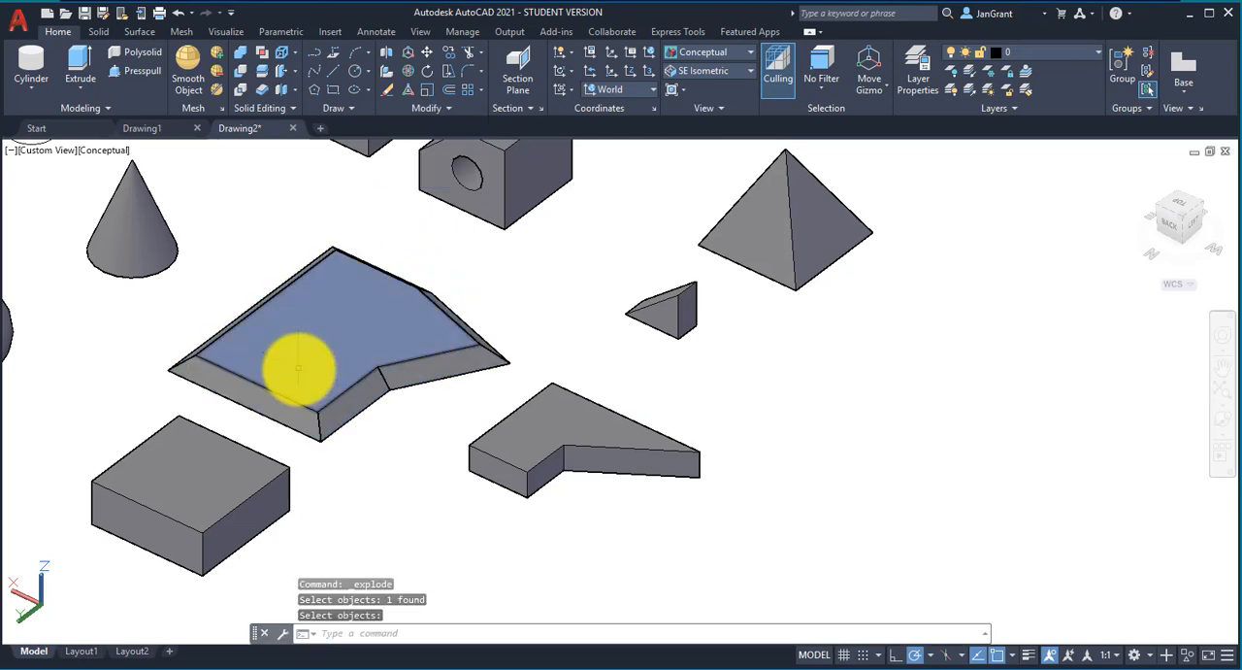
Step: Delete the top face, the bottom face and the two side faces meeting at the pointed corner of the exploded solid
scroll(306, 366, up, 2)
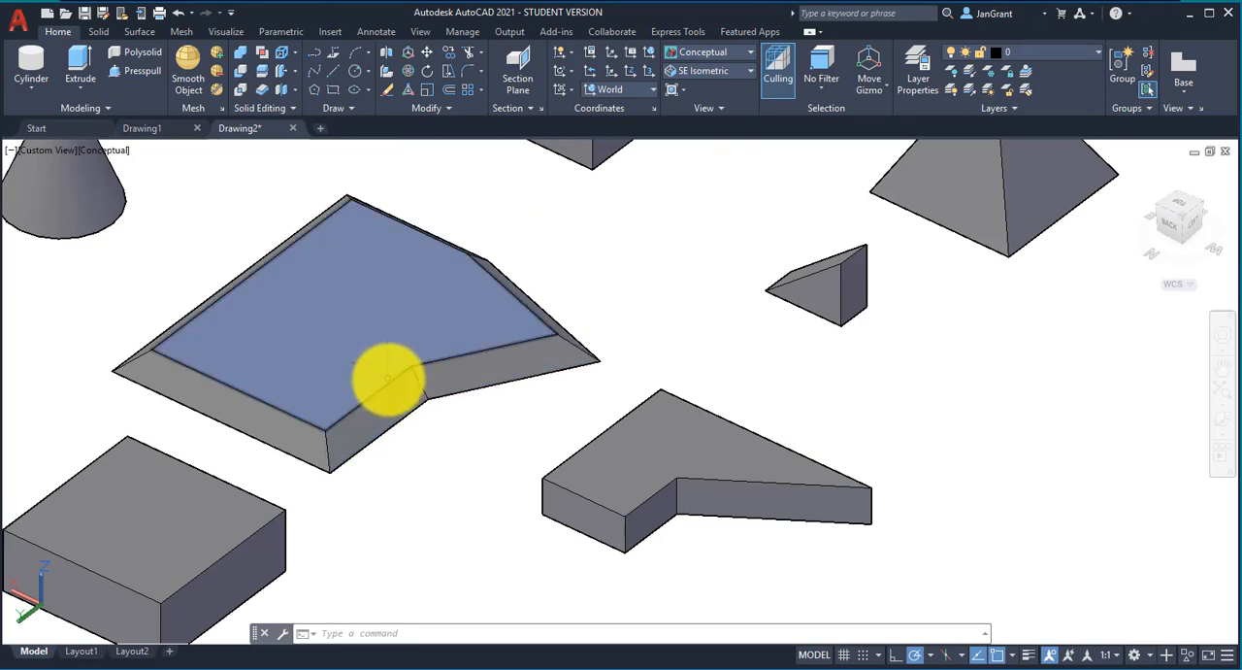
click(388, 381)
key(Delete)
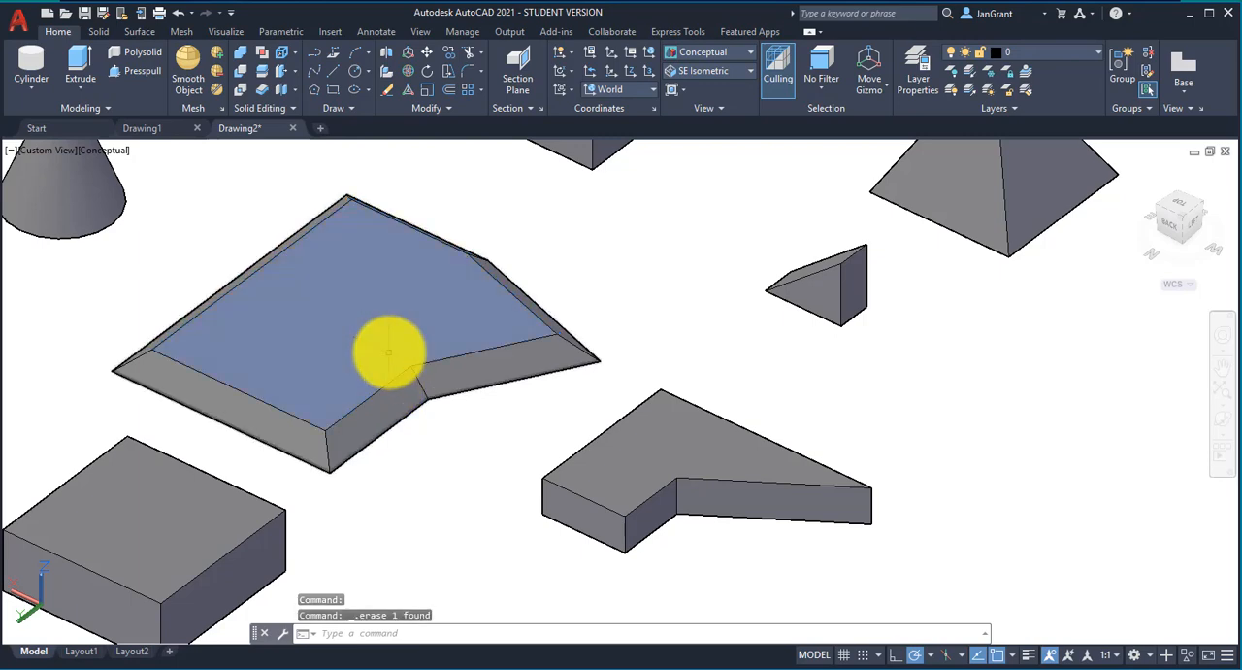
click(444, 345)
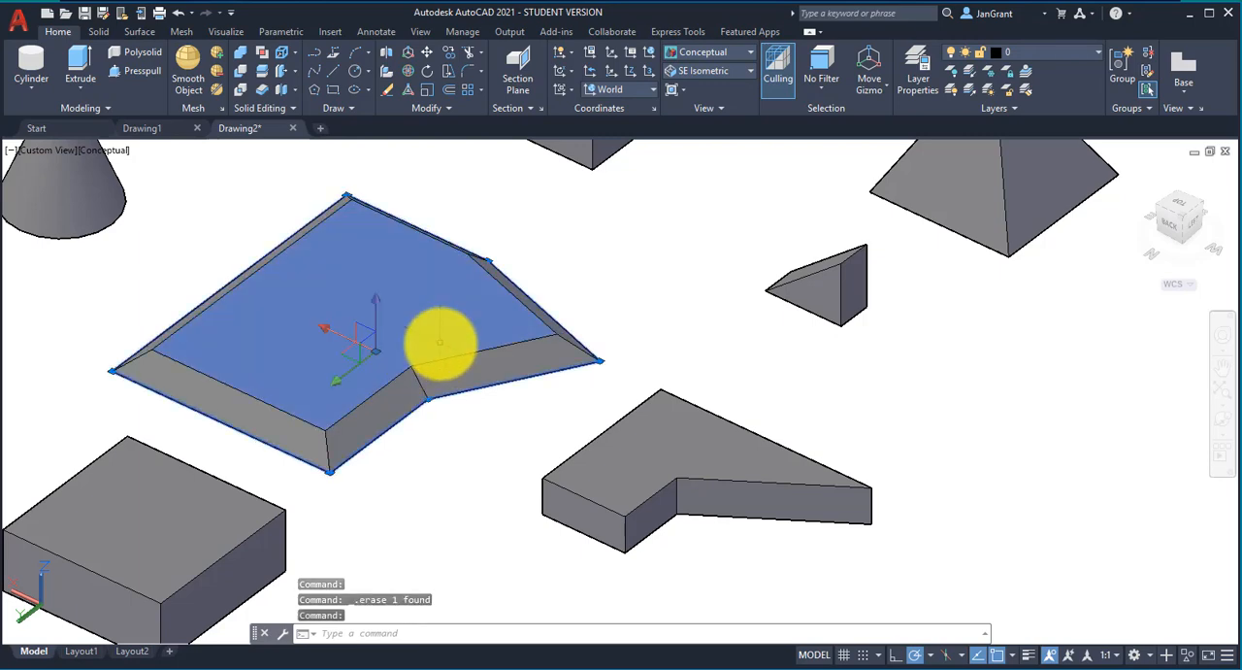
key(Delete)
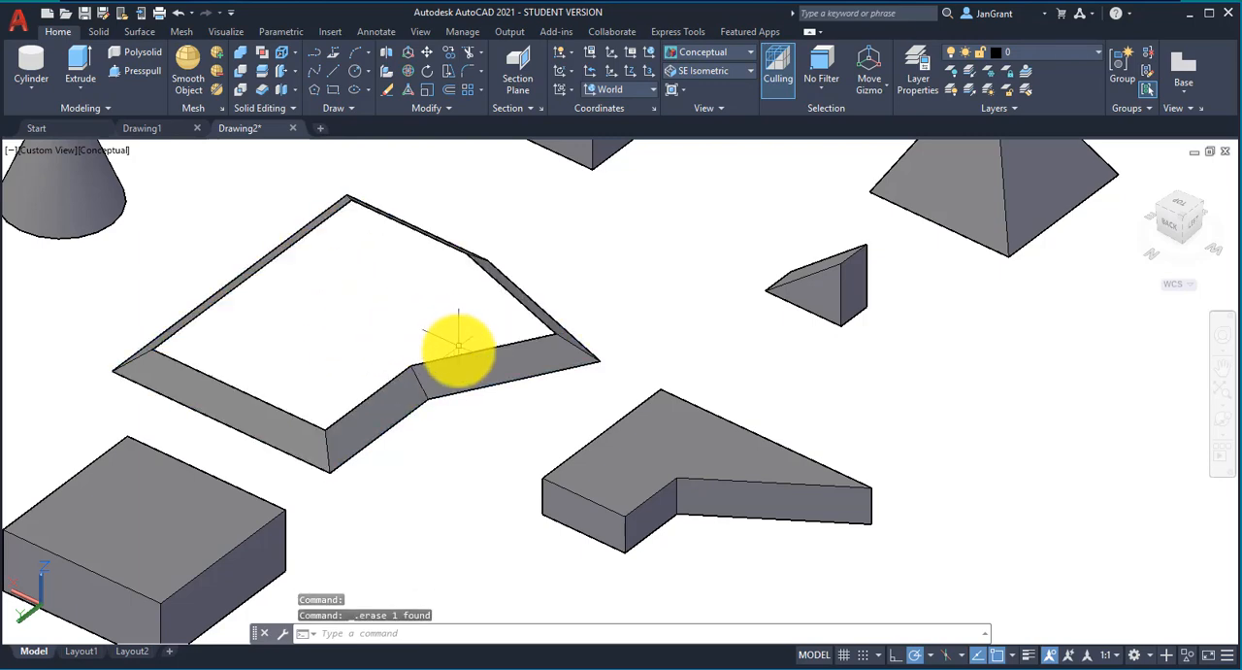
click(452, 349)
key(Delete)
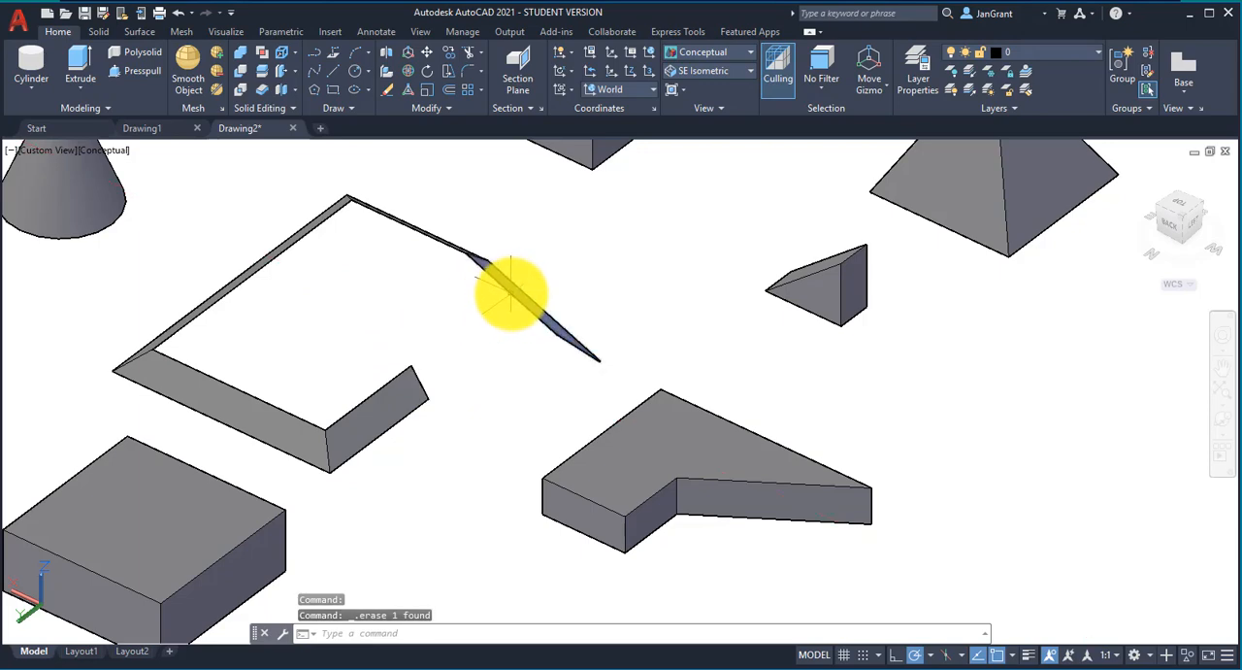
click(508, 291)
key(Delete)
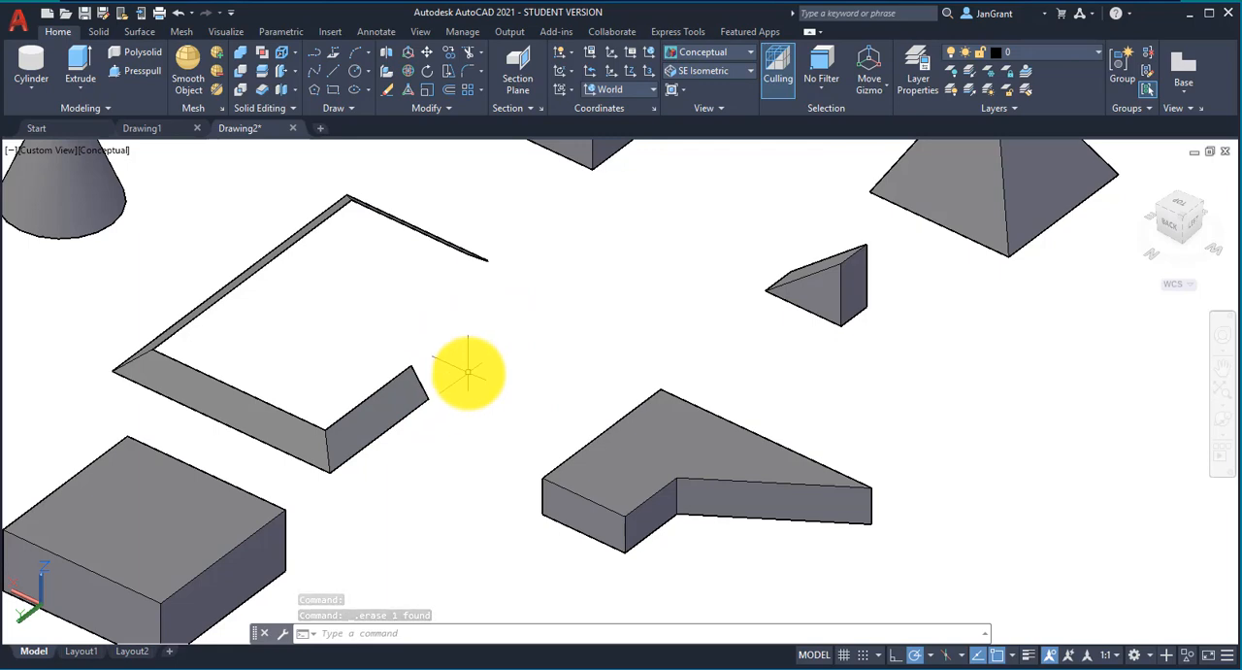
Step: Move the smaller L-shaped solid off its outline to the empty area in front of the pyramid and wedge
scroll(468, 371, down, 2)
middle_drag(457, 369, 368, 345)
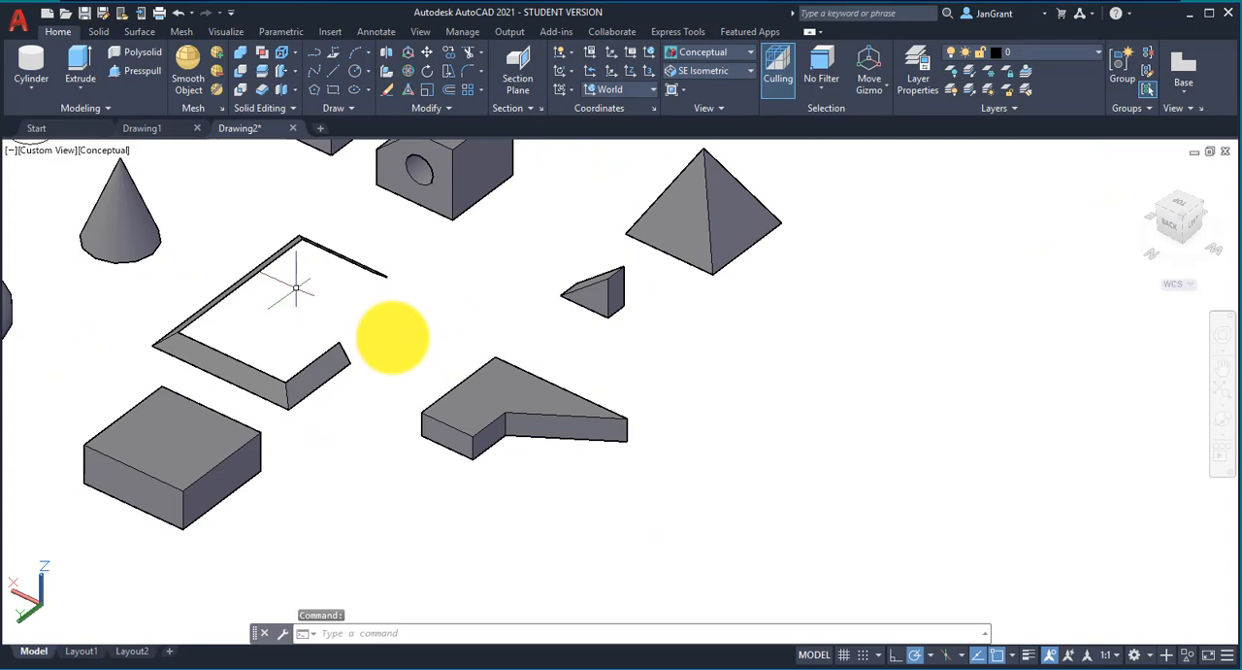
click(549, 412)
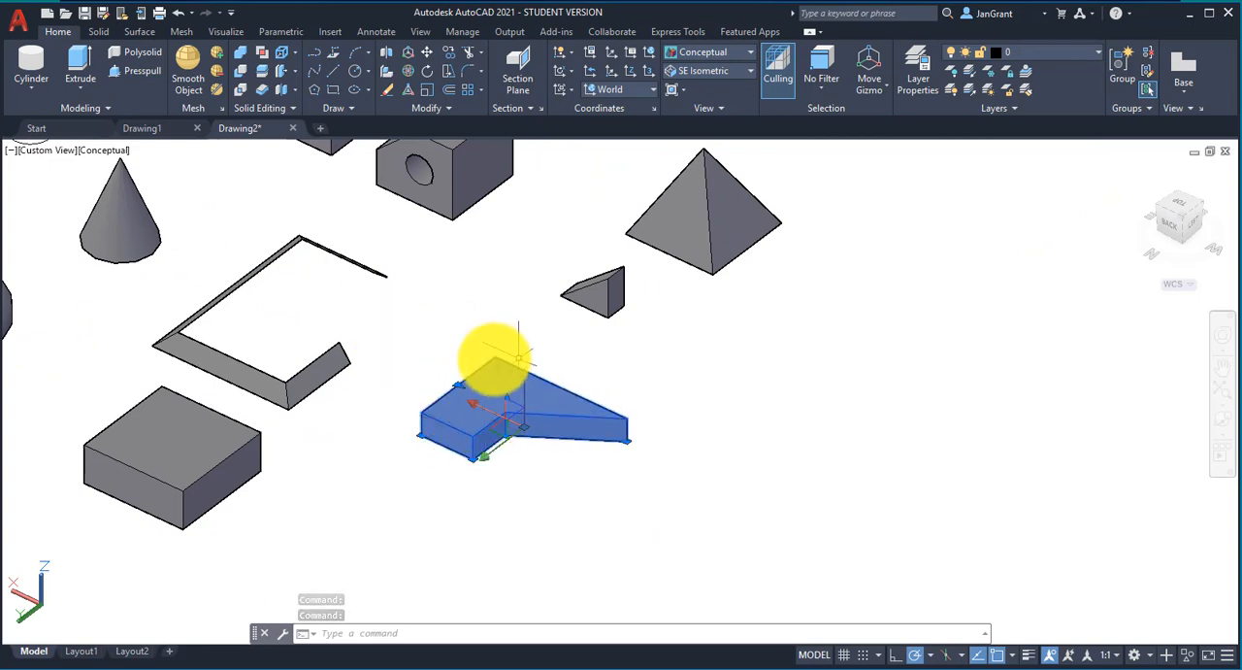
mouse_move(553, 413)
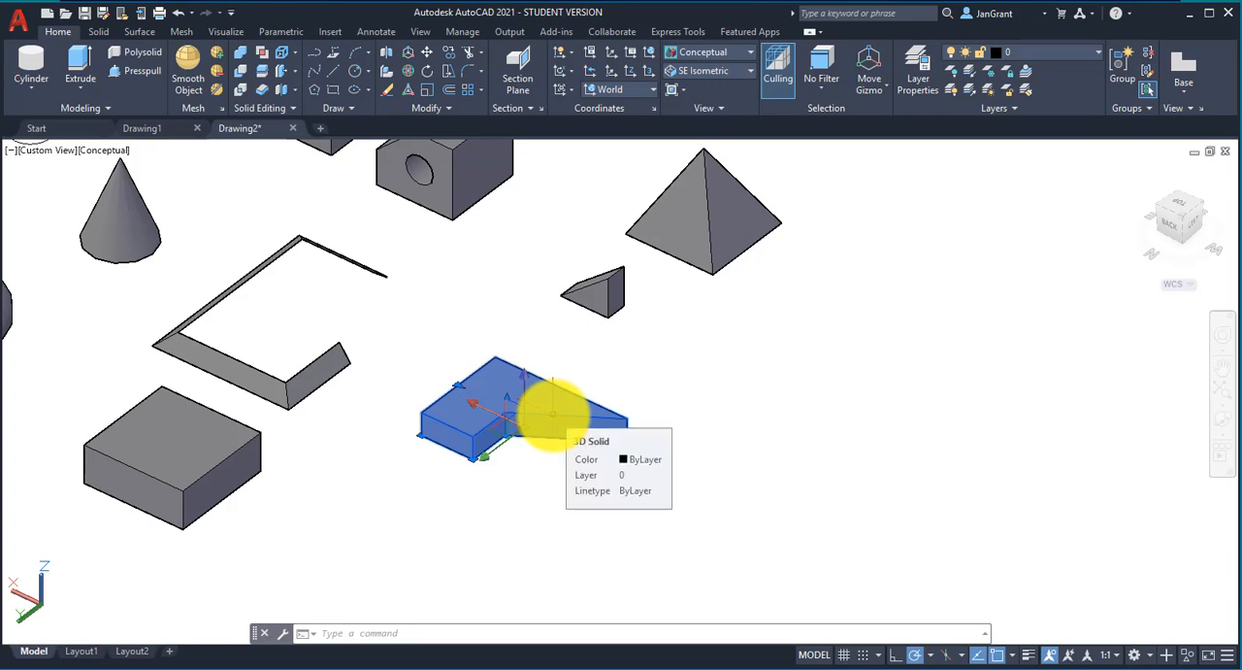
drag(553, 414, 770, 386)
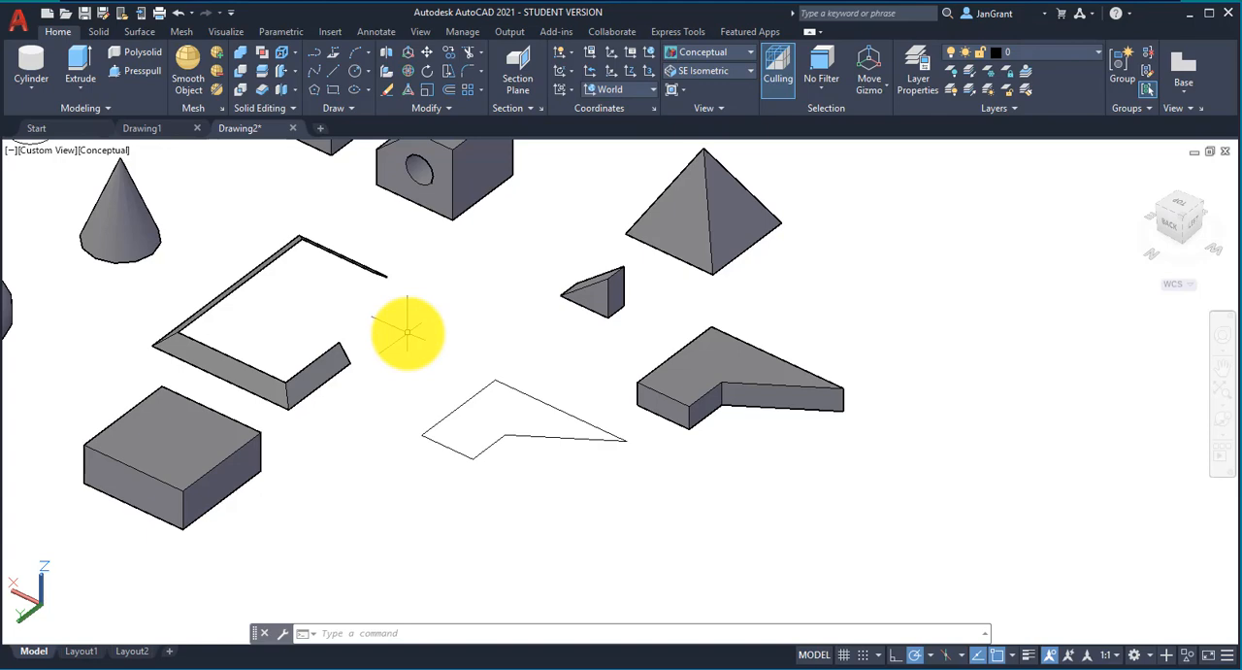
Step: Convert the back edge line of the uncovered five-line outline into a polyline with Edit Polyline
scroll(493, 418, up, 2)
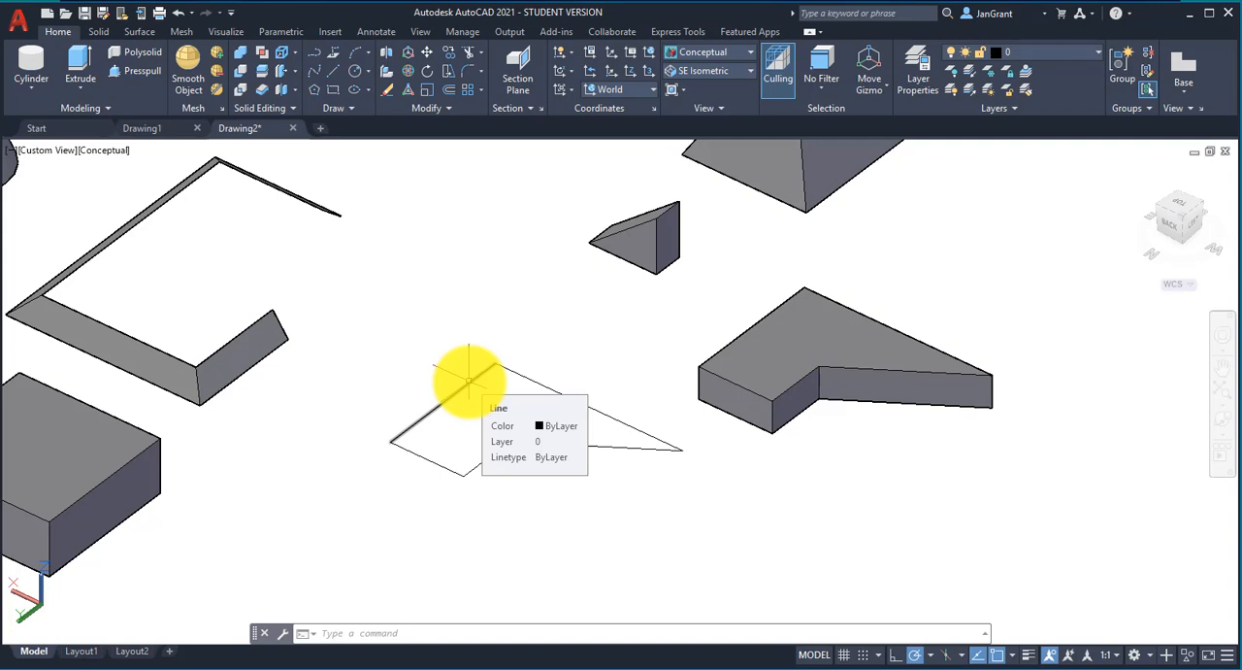
text(PEDIT)
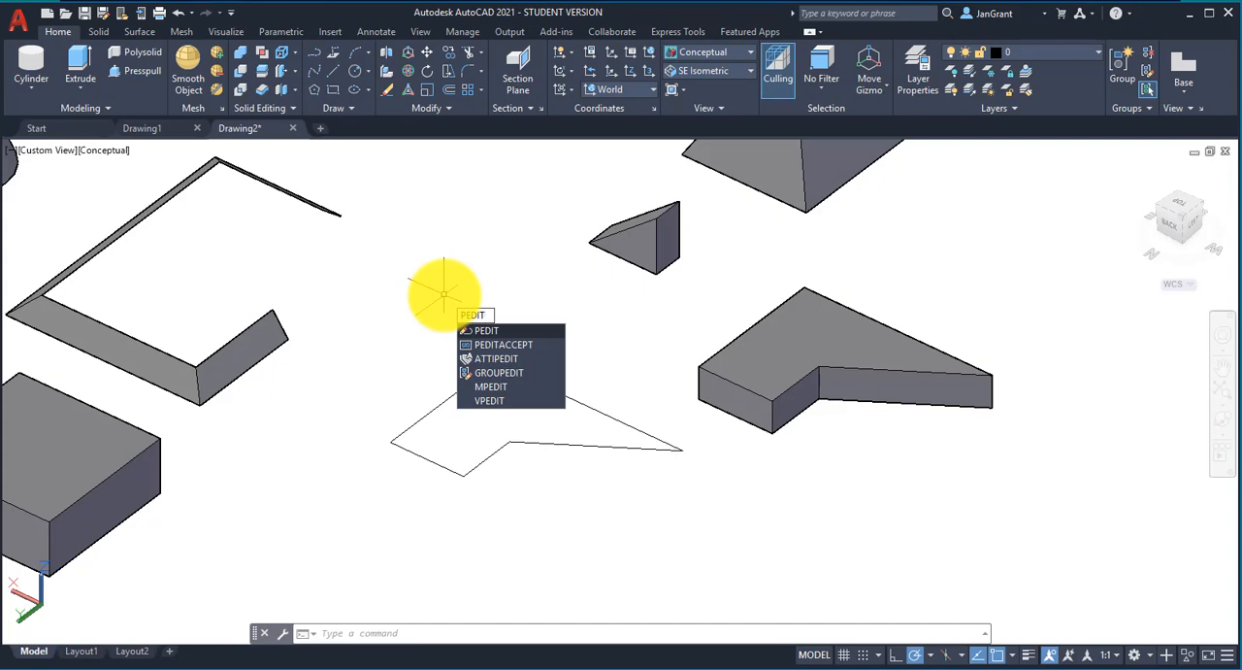
key(Return)
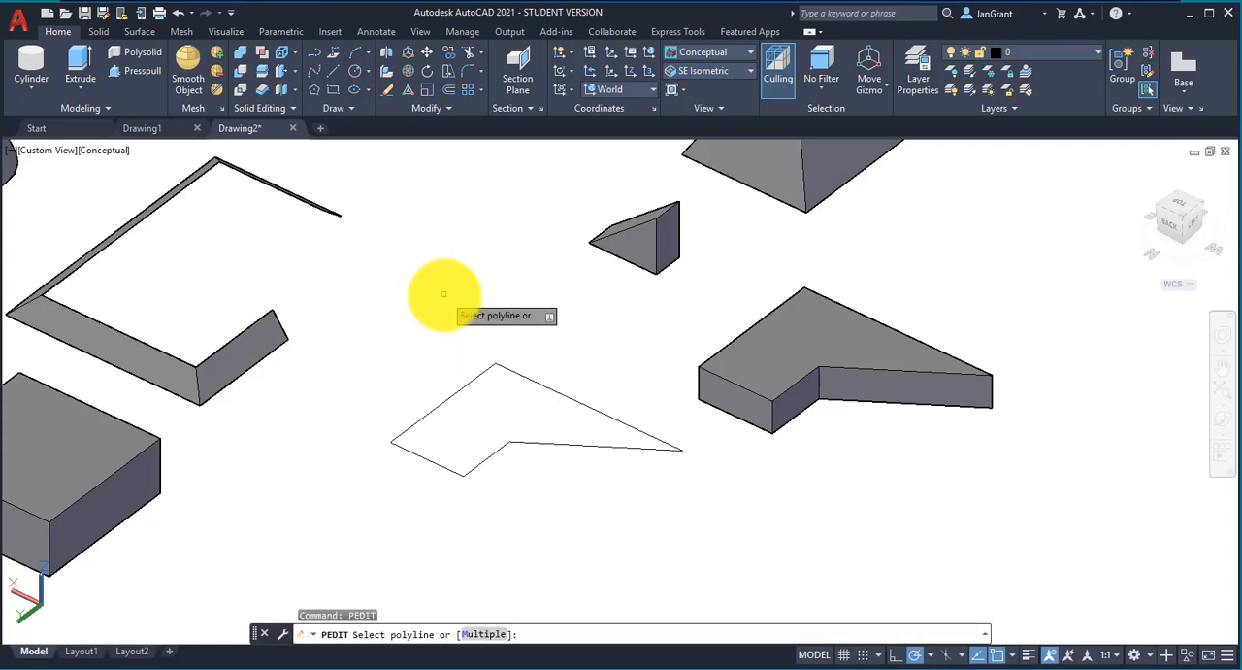
click(452, 108)
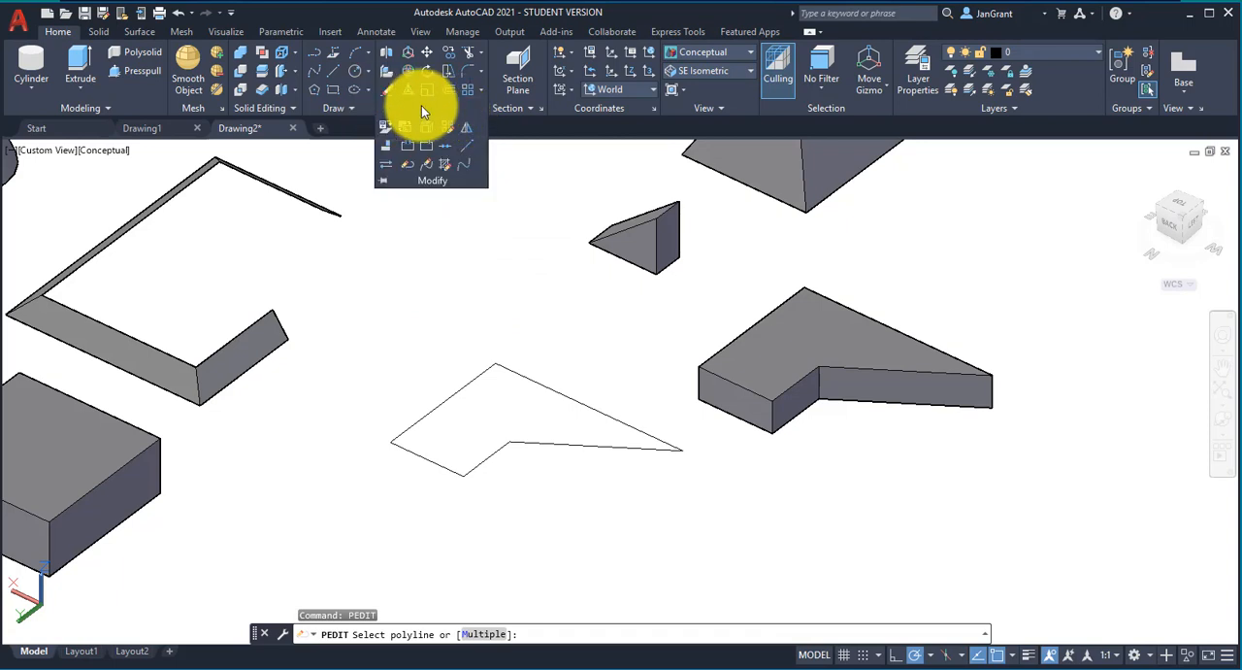
click(407, 172)
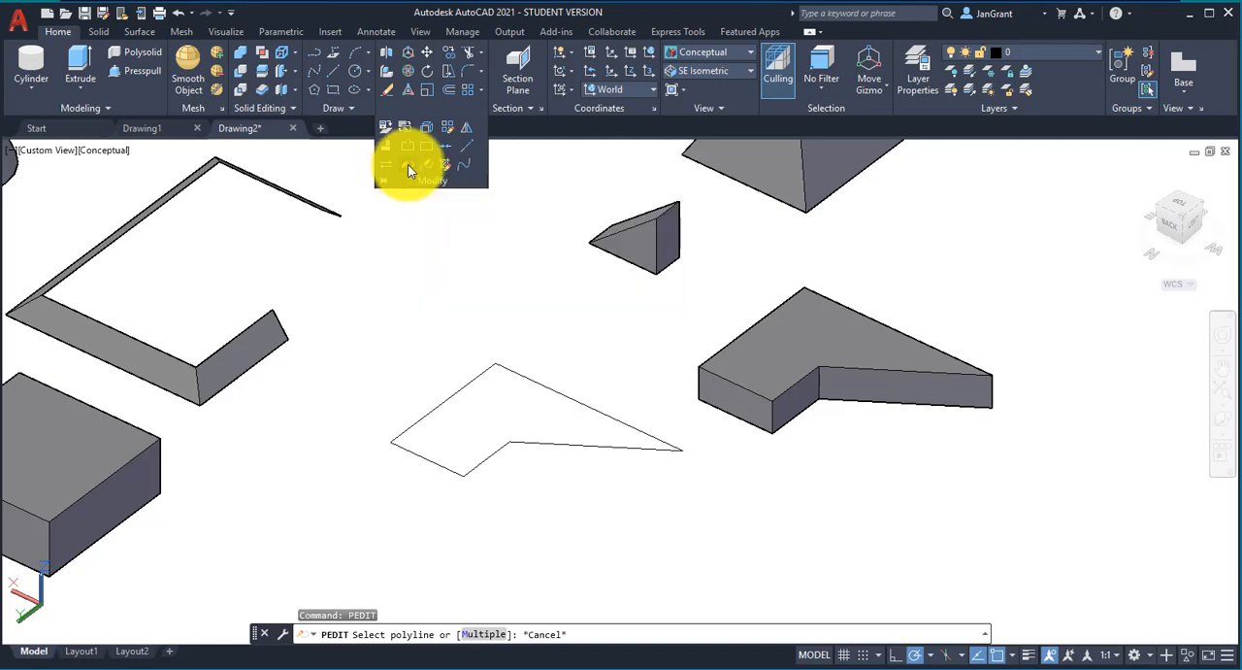
click(472, 378)
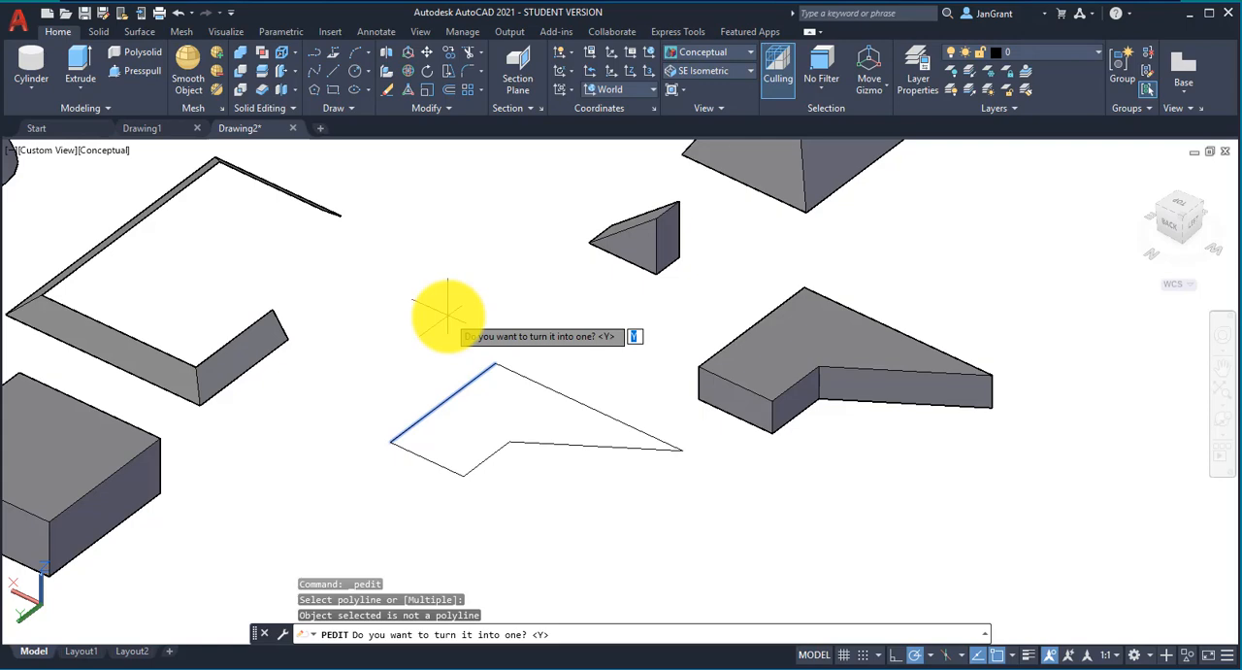
key(Return)
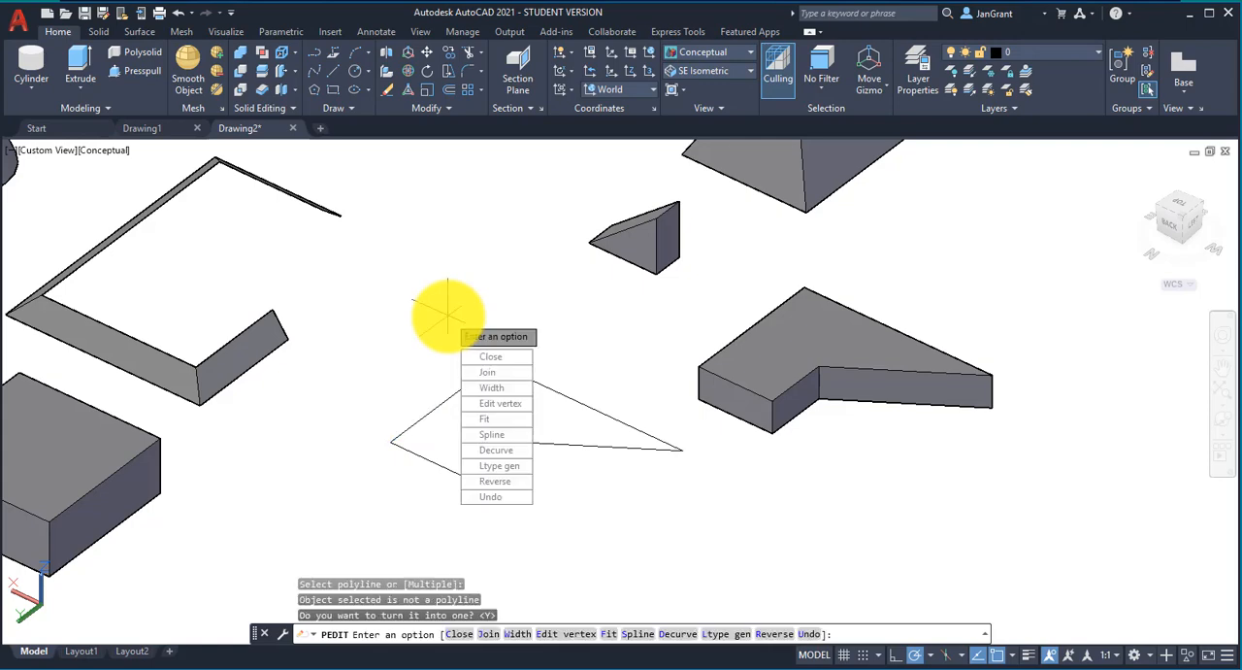
Step: Join all five lines of the uncovered outline into one closed polyline and finish the polyline edit
click(513, 371)
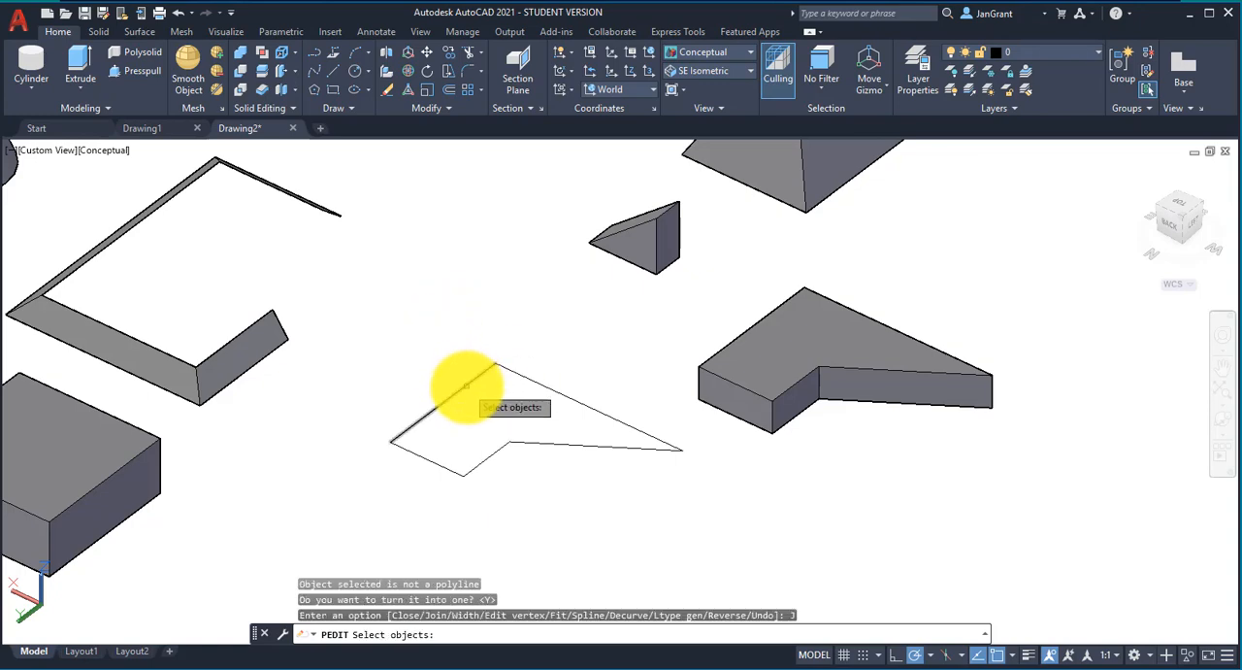
click(466, 385)
click(519, 378)
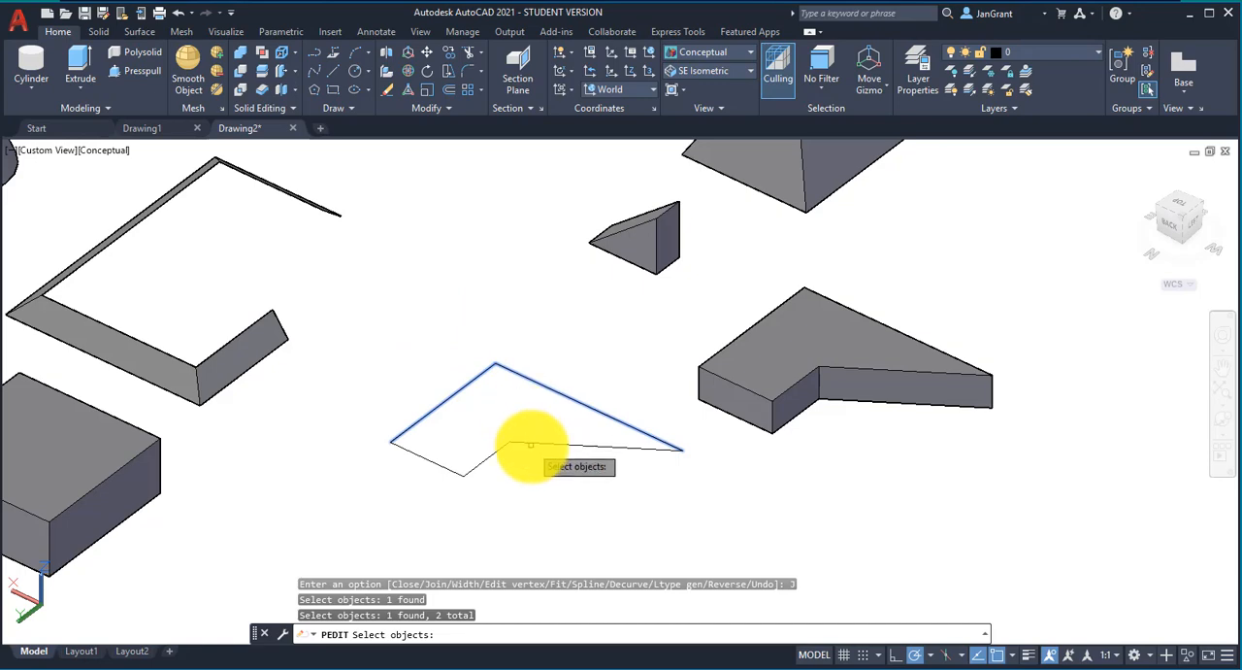
click(529, 444)
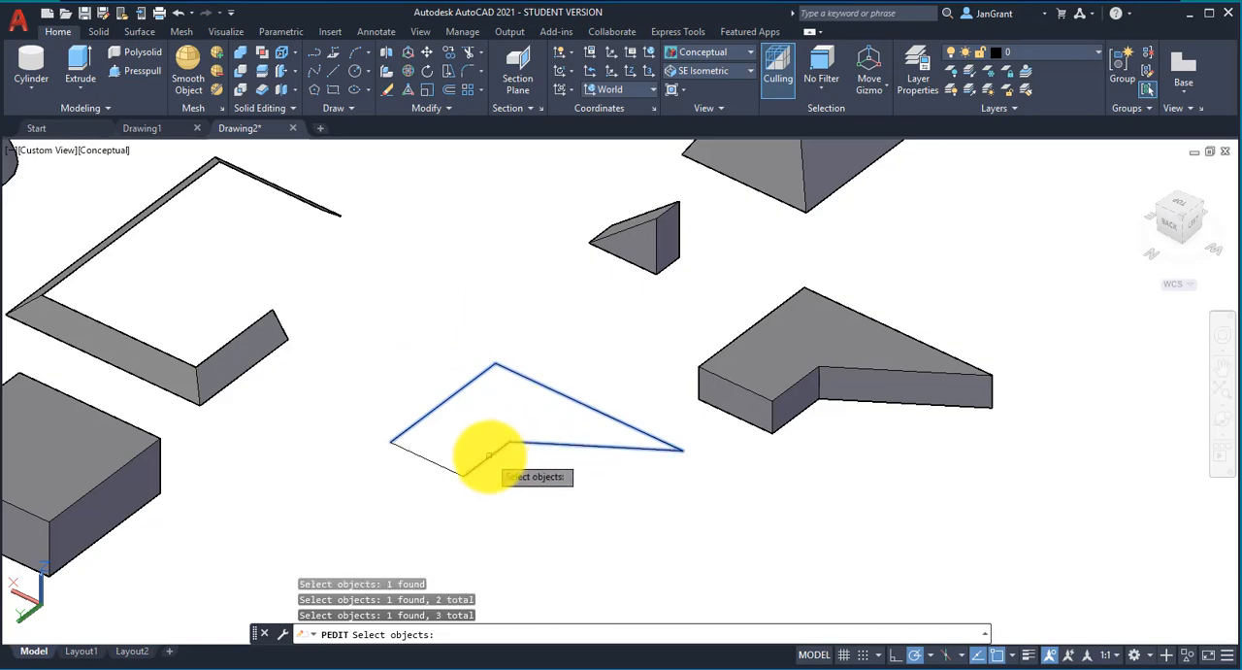
click(489, 455)
click(438, 464)
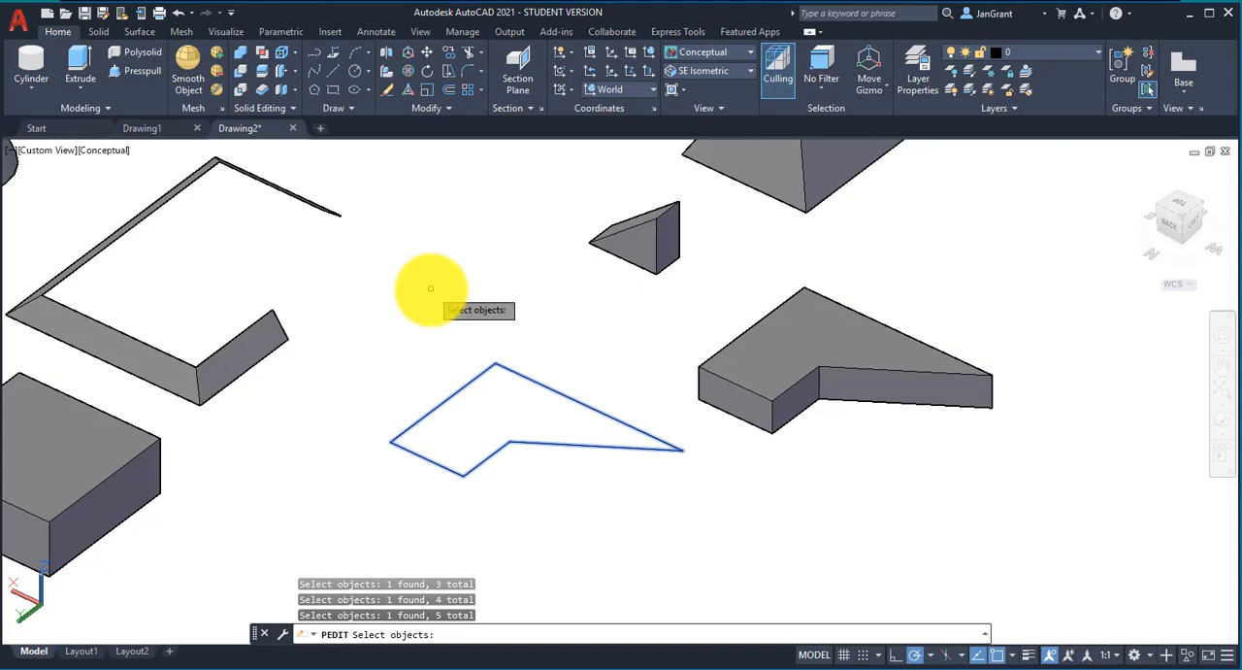
key(Return)
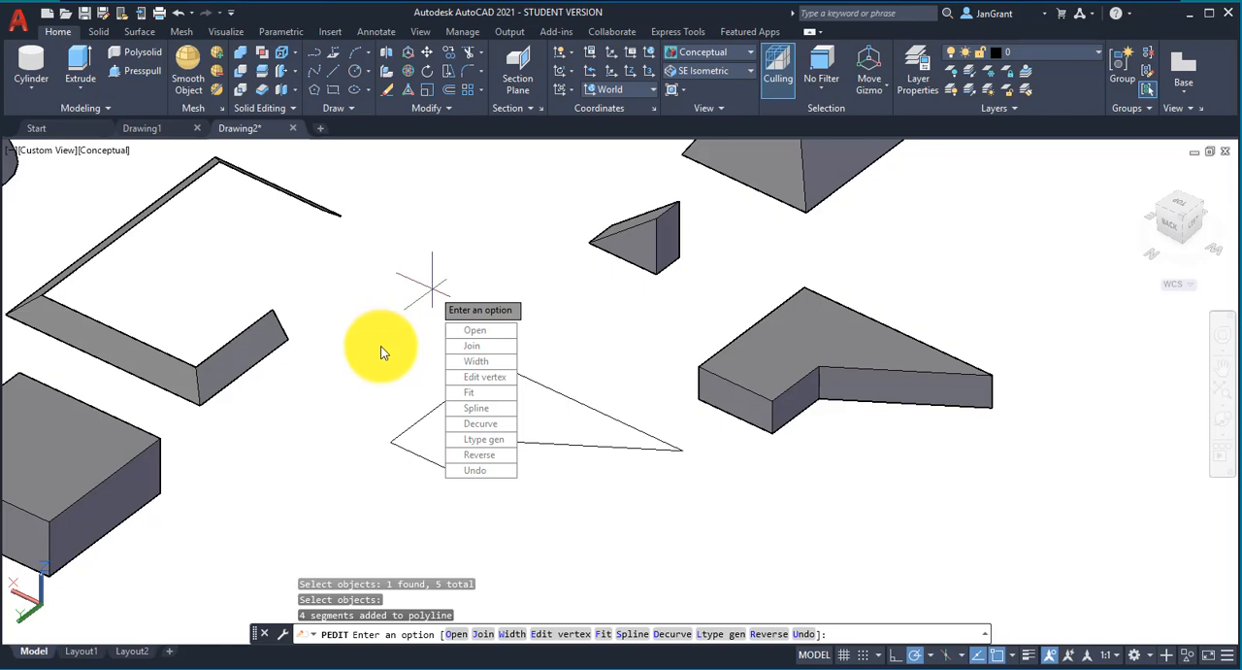
key(Return)
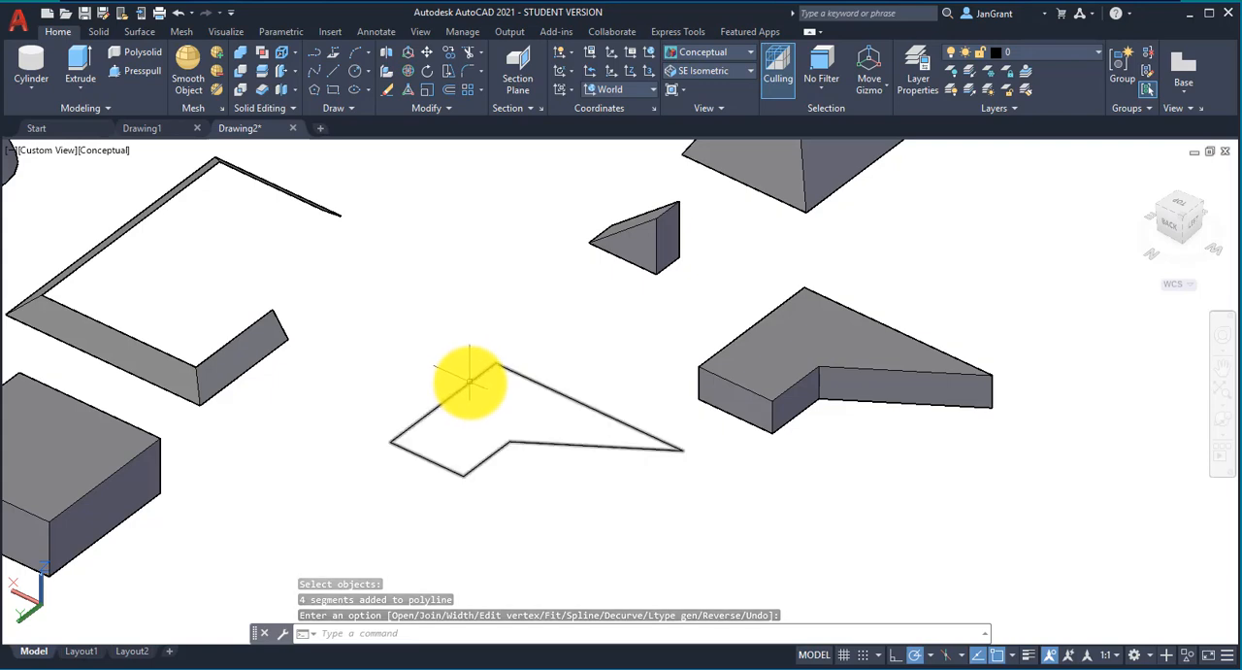
Step: Extrude the joined five-sided polyline upward into a solid about 1.6 units high
mouse_move(469, 382)
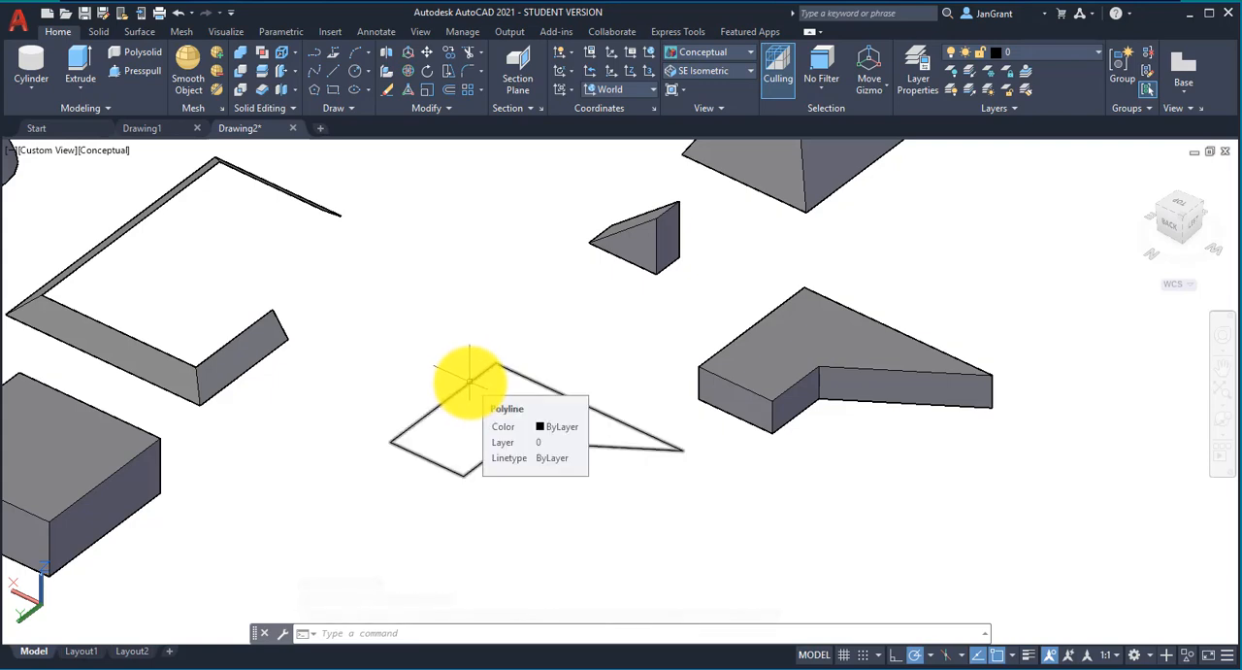
click(83, 85)
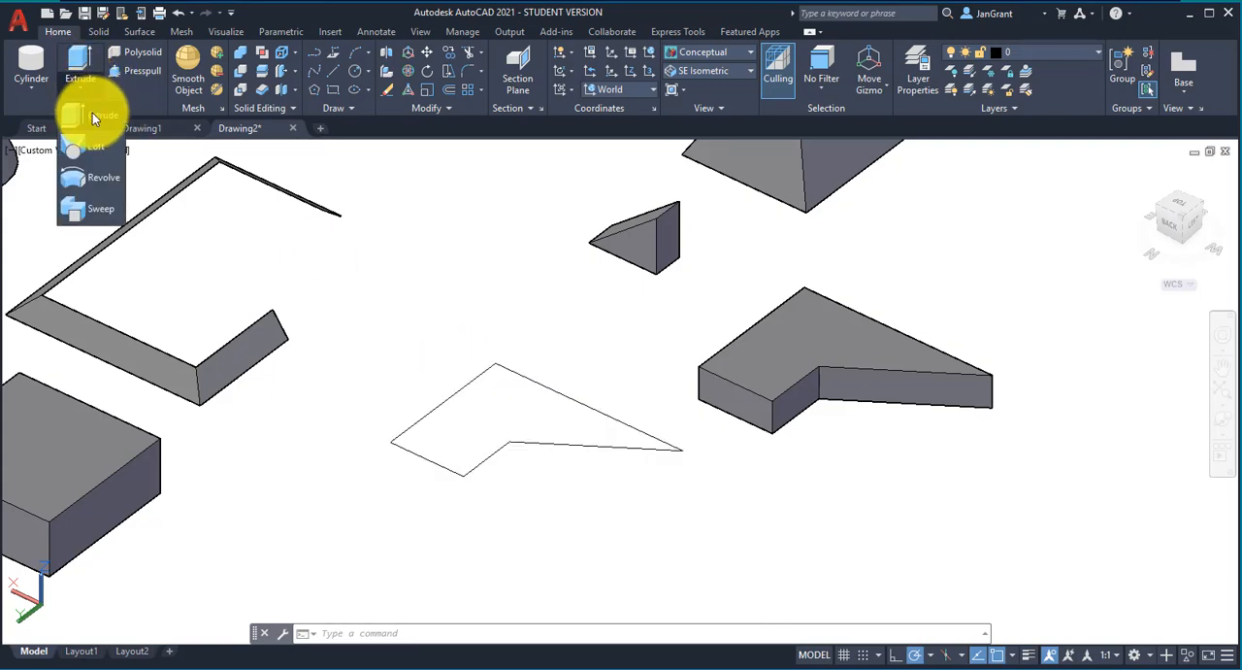
click(92, 114)
click(472, 380)
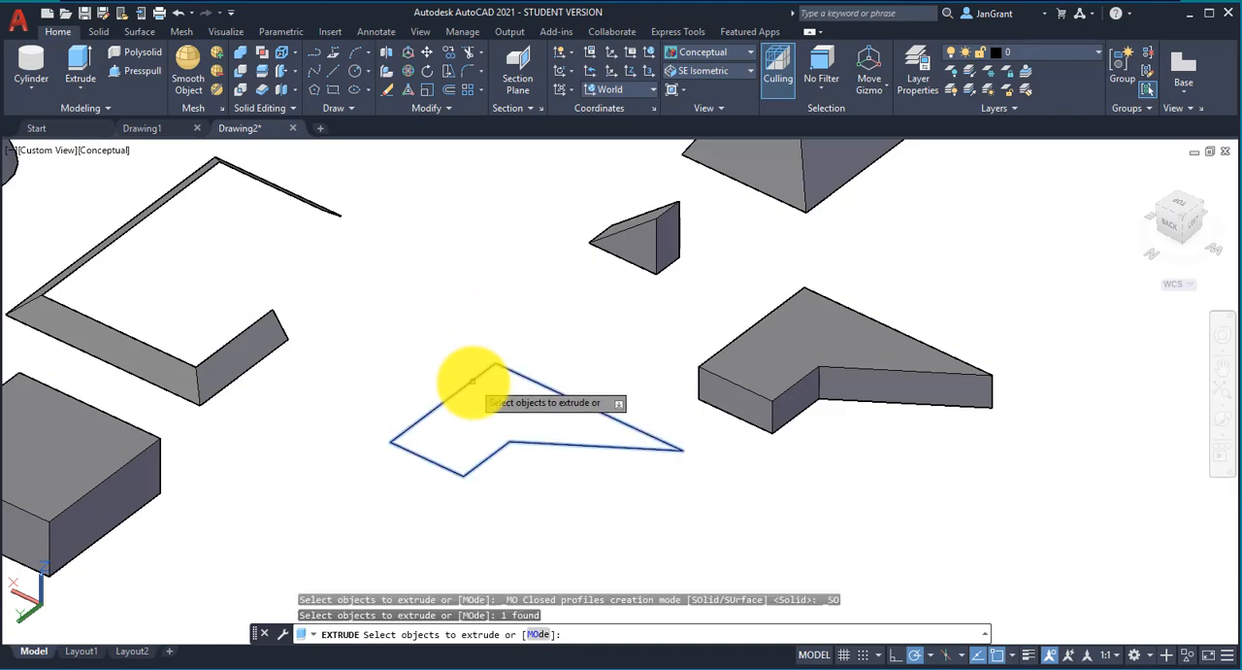
right_click(457, 310)
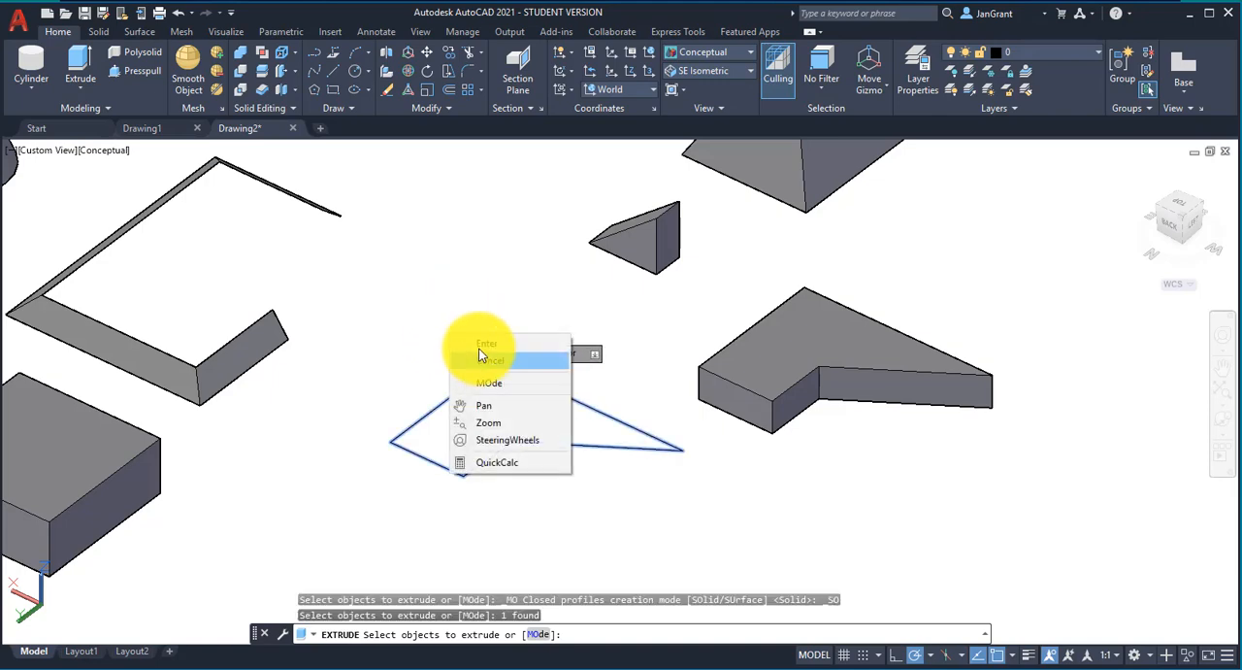
click(480, 345)
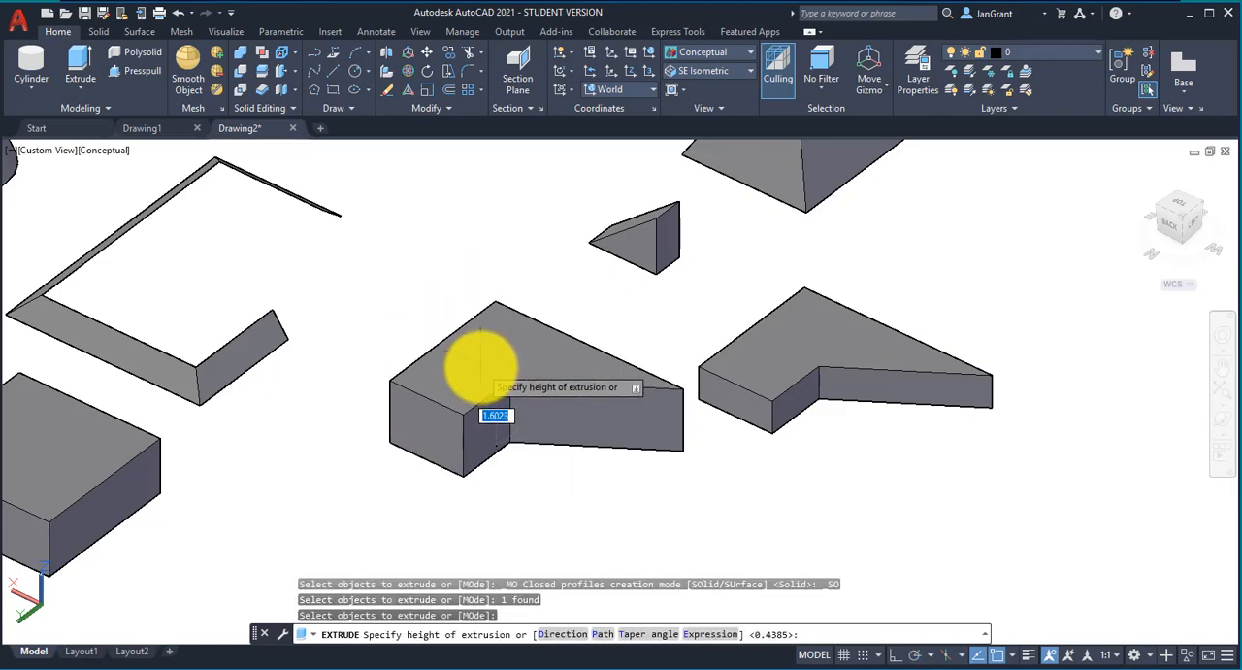
click(481, 366)
scroll(354, 281, down, 2)
middle_drag(353, 280, 543, 359)
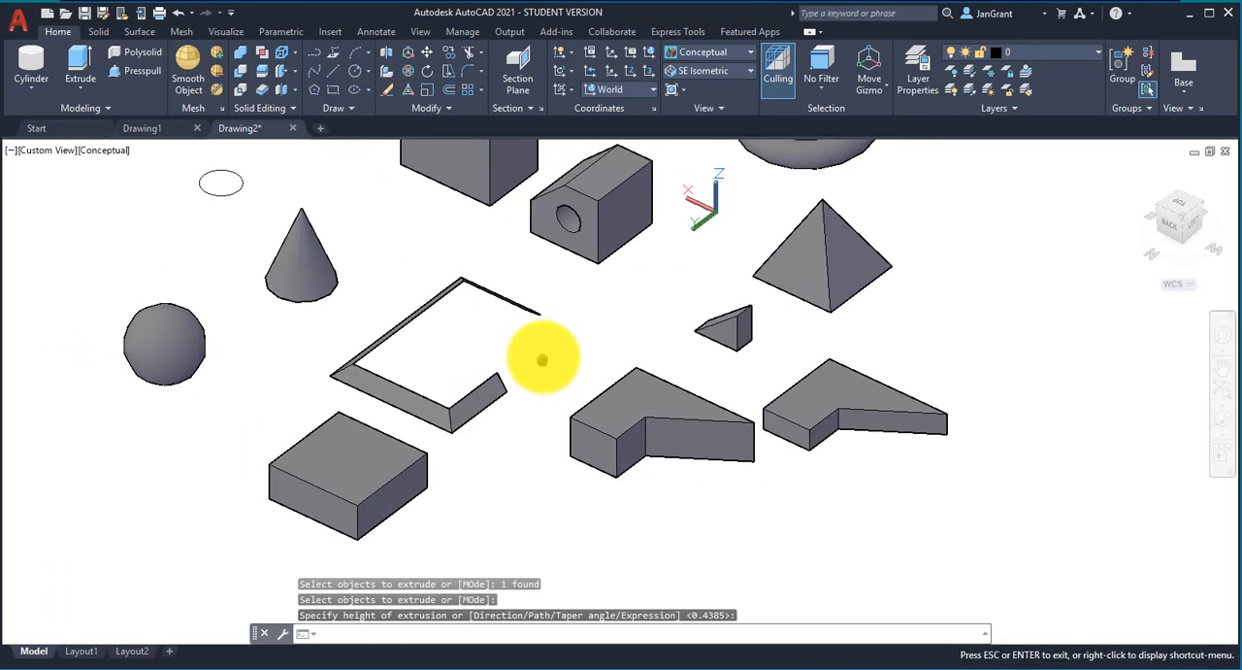
drag(542, 359, 527, 383)
key(Return)
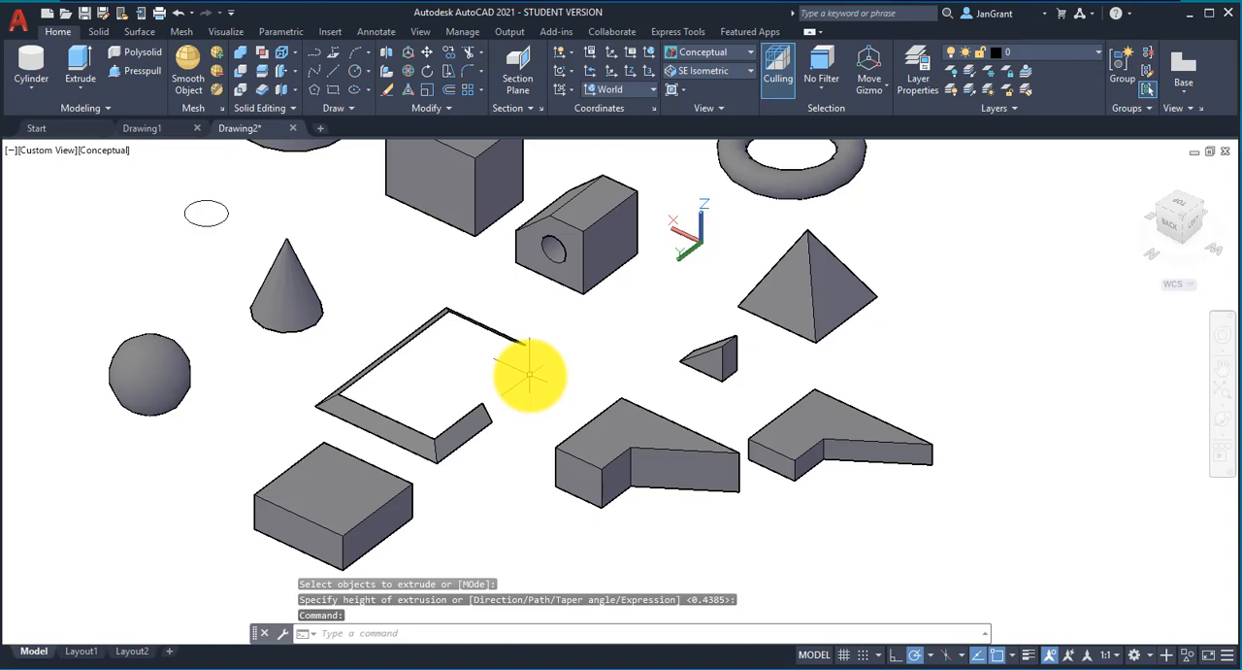
click(89, 85)
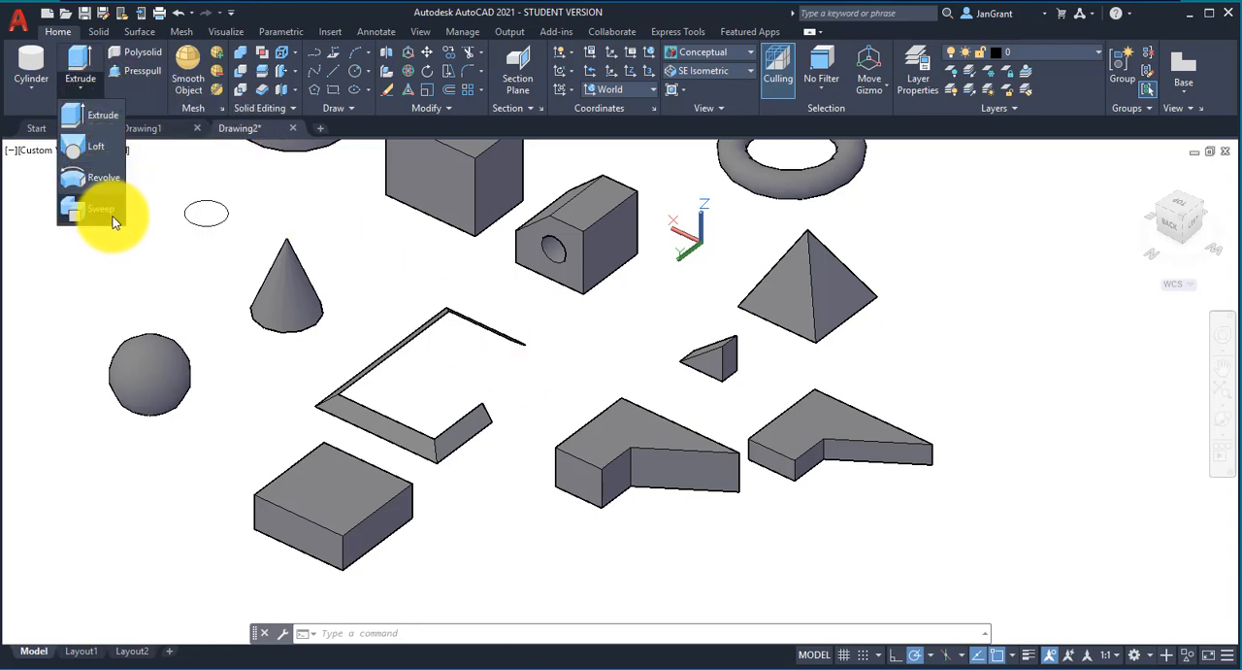
click(368, 260)
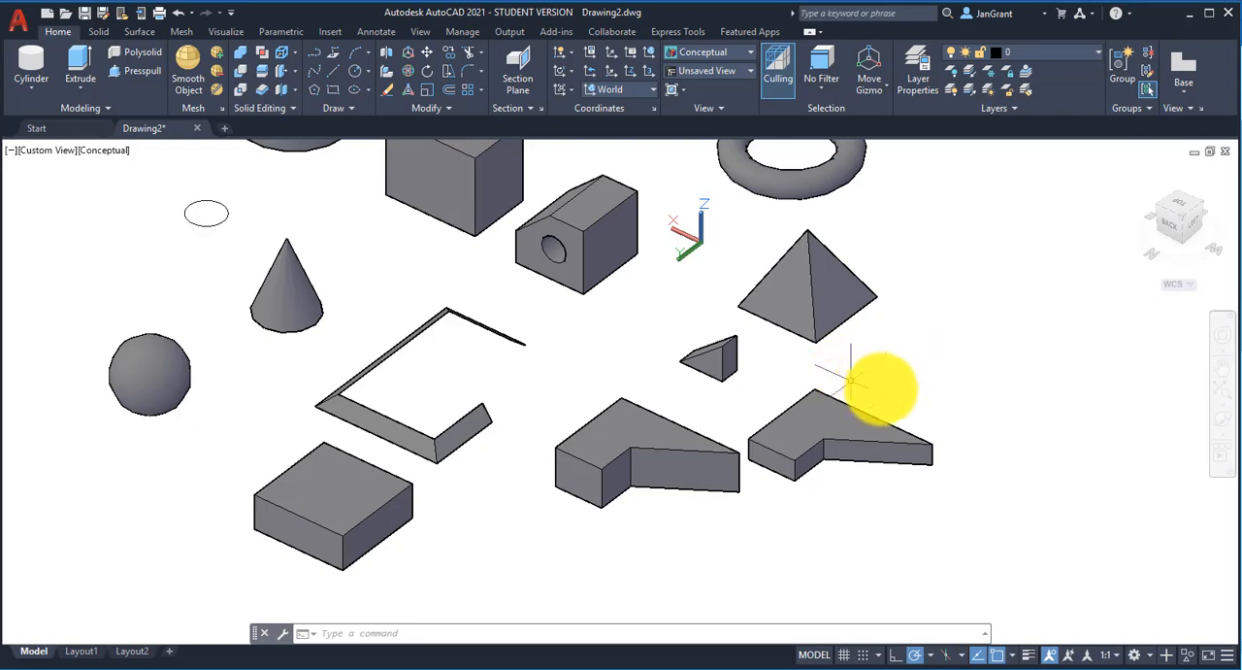
Step: Fillet the top edge along the Left face of the flat rectangular box with a radius of 1
shift+middle_drag(865, 397, 839, 371)
scroll(735, 300, up, 4)
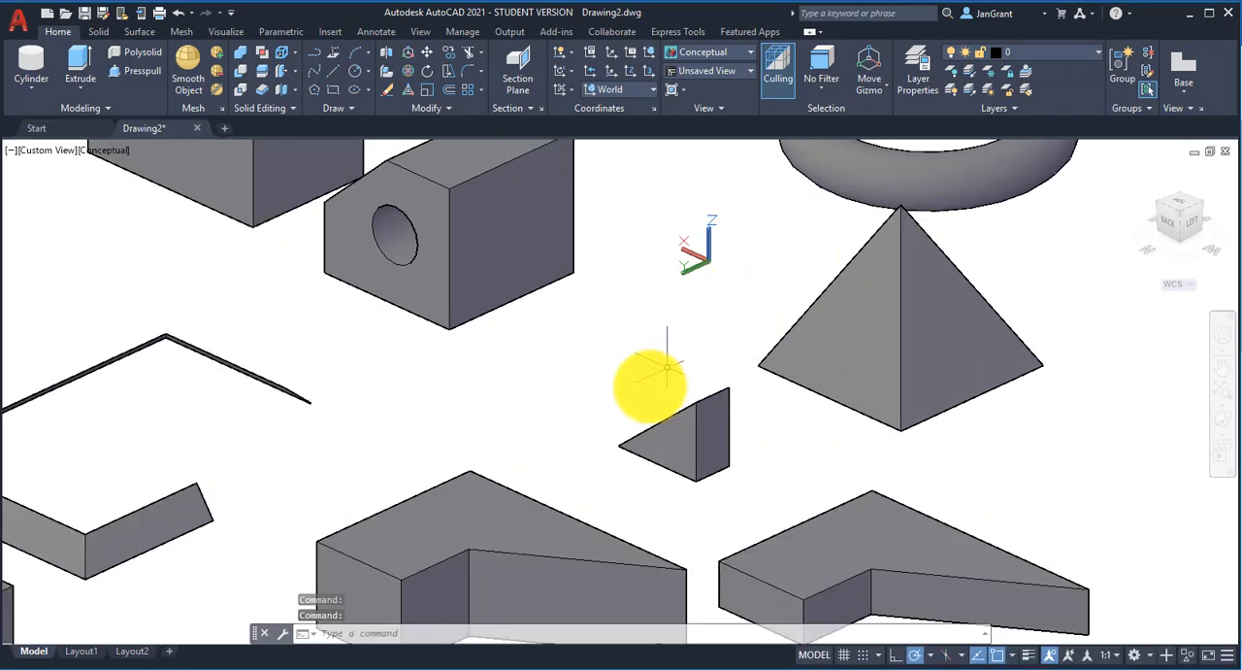
middle_drag(524, 424, 903, 205)
middle_drag(380, 478, 648, 458)
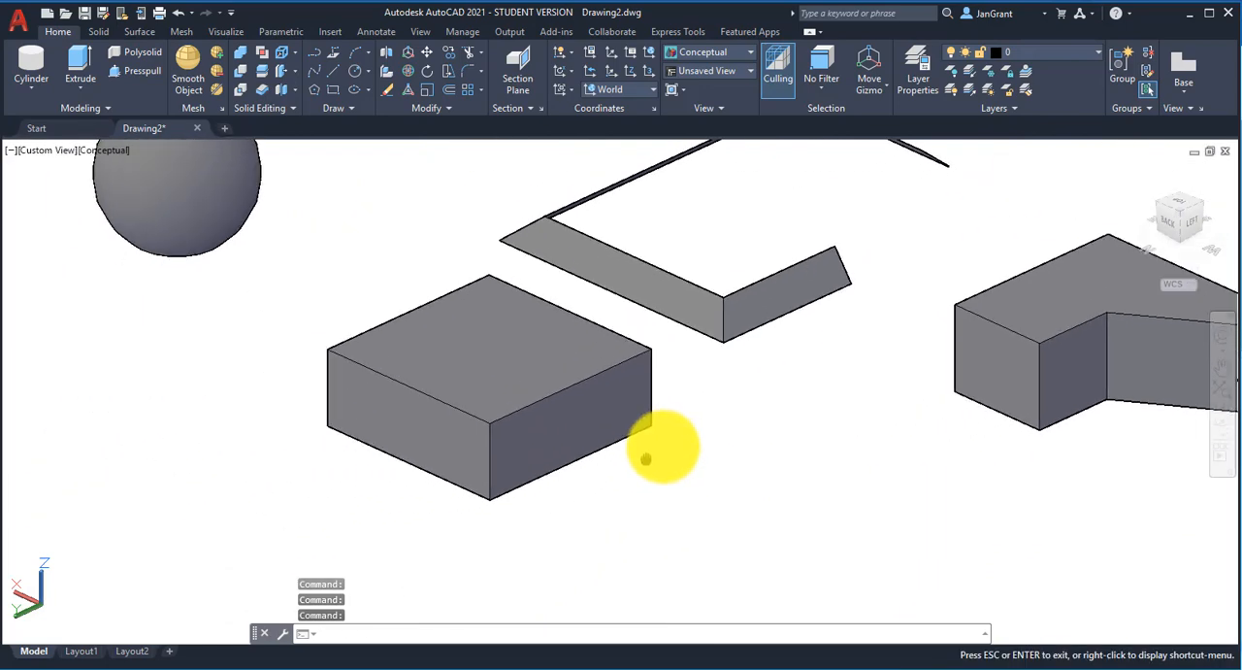
scroll(529, 421, up, 2)
scroll(545, 412, up, 1)
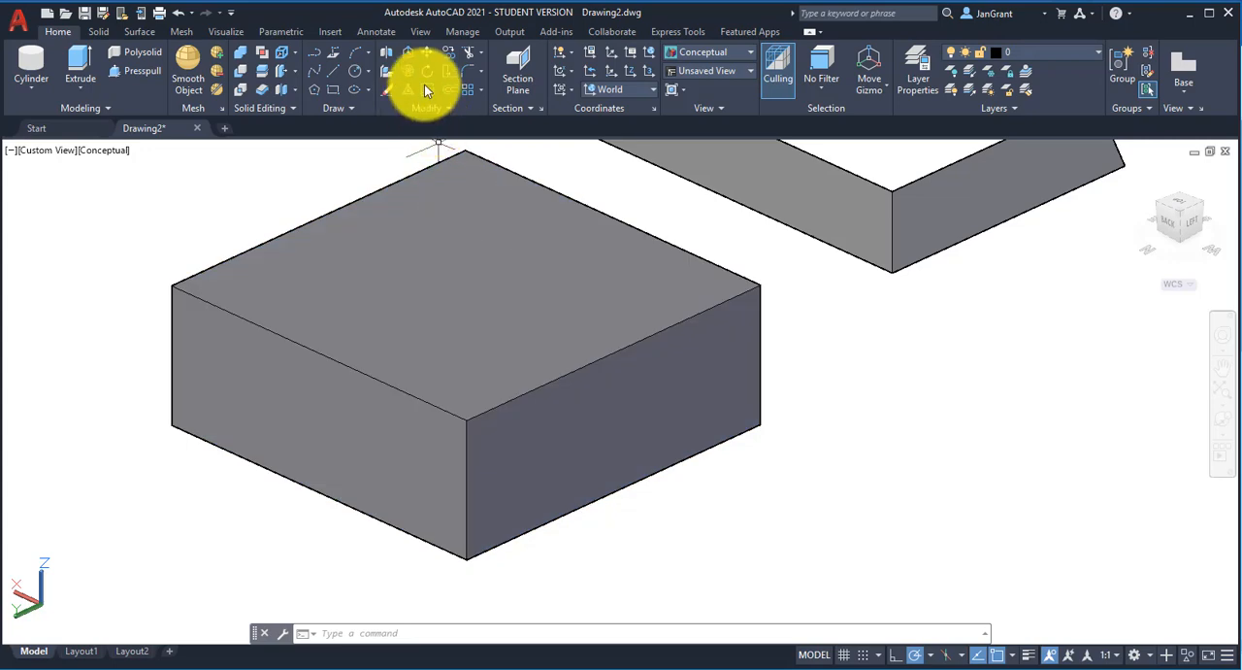
click(481, 70)
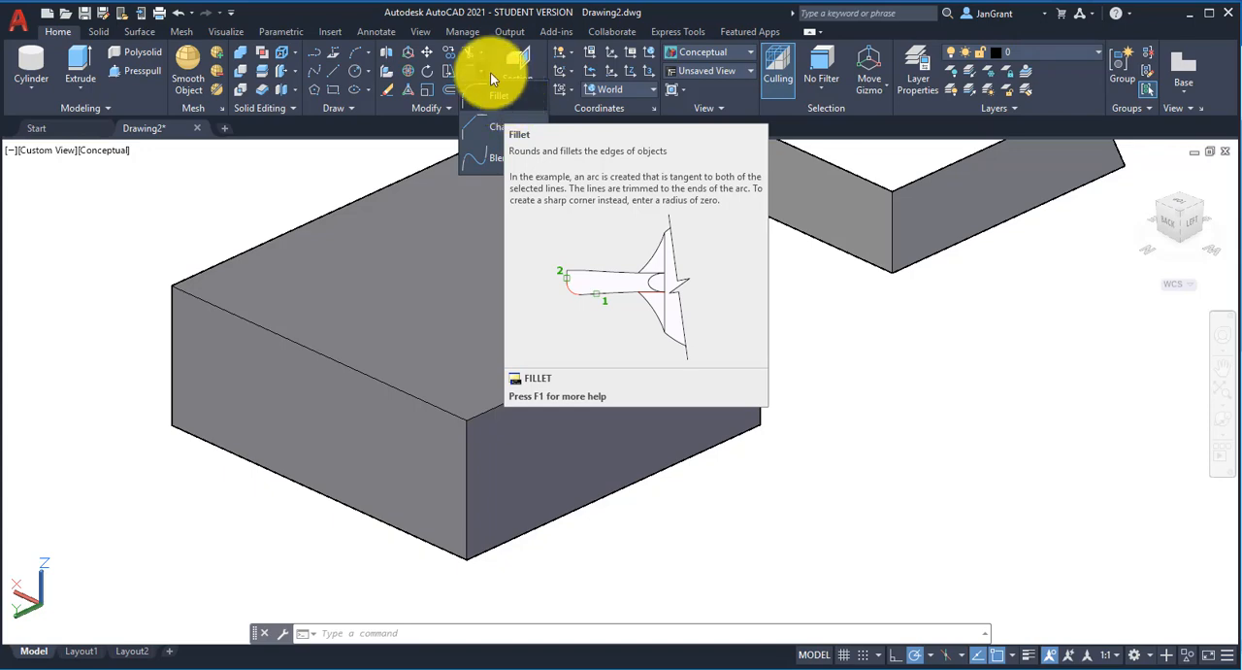
click(514, 98)
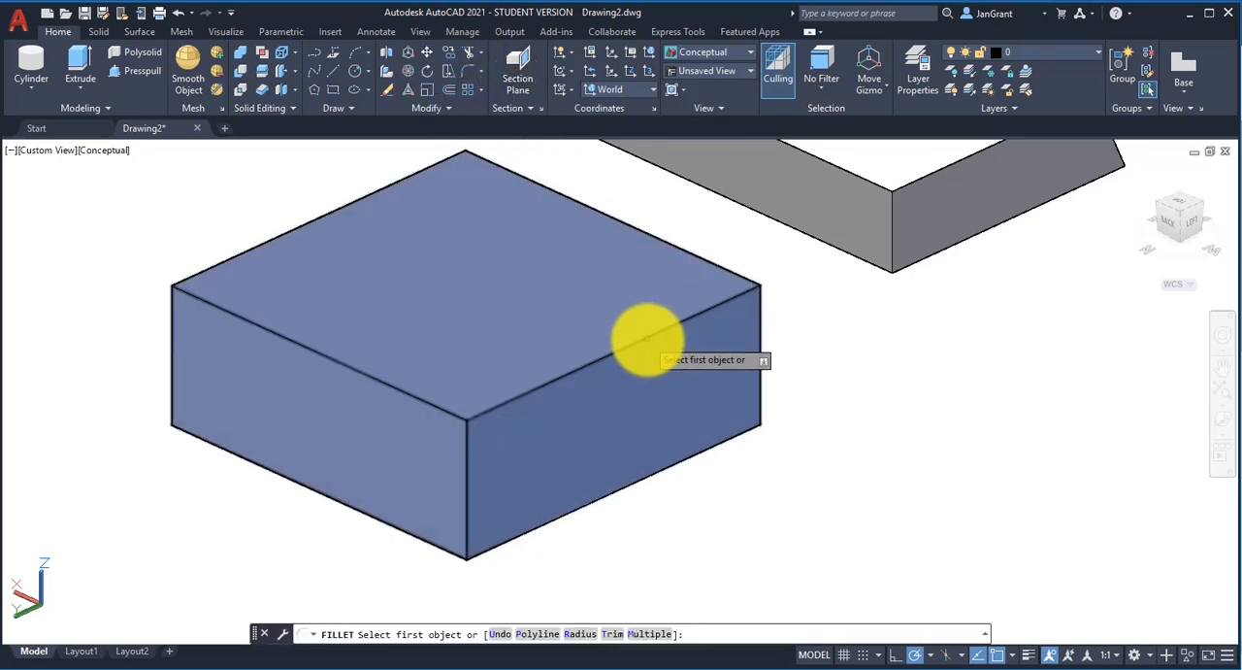
click(647, 337)
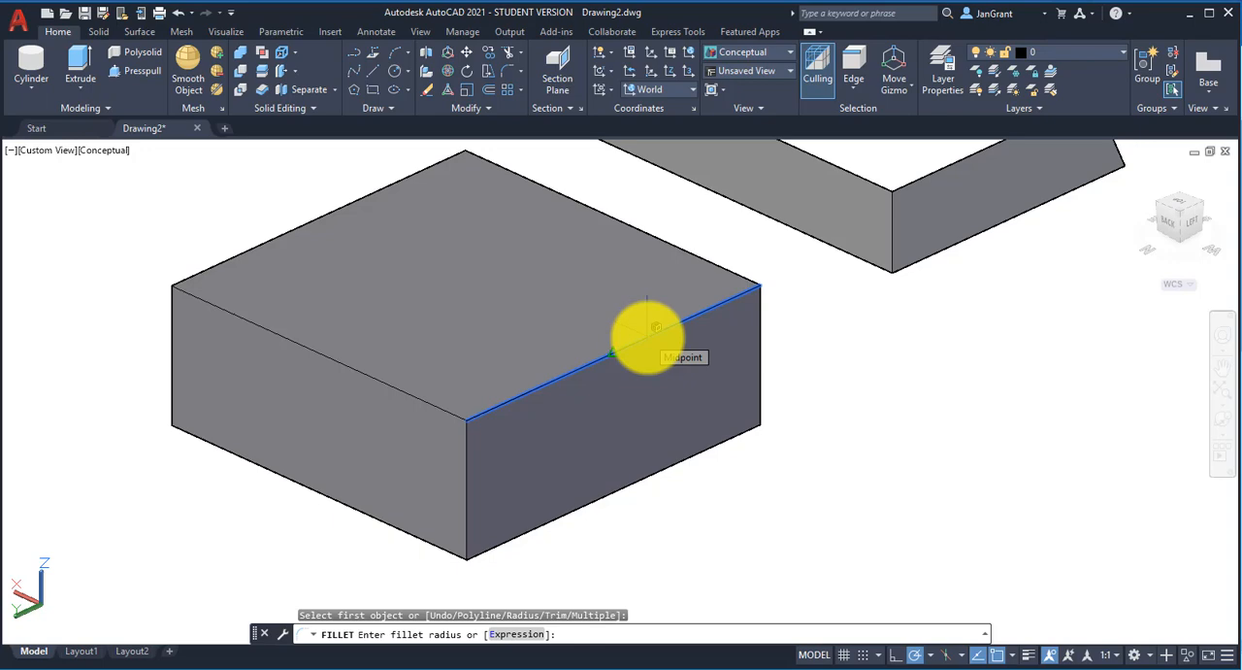
text(1)
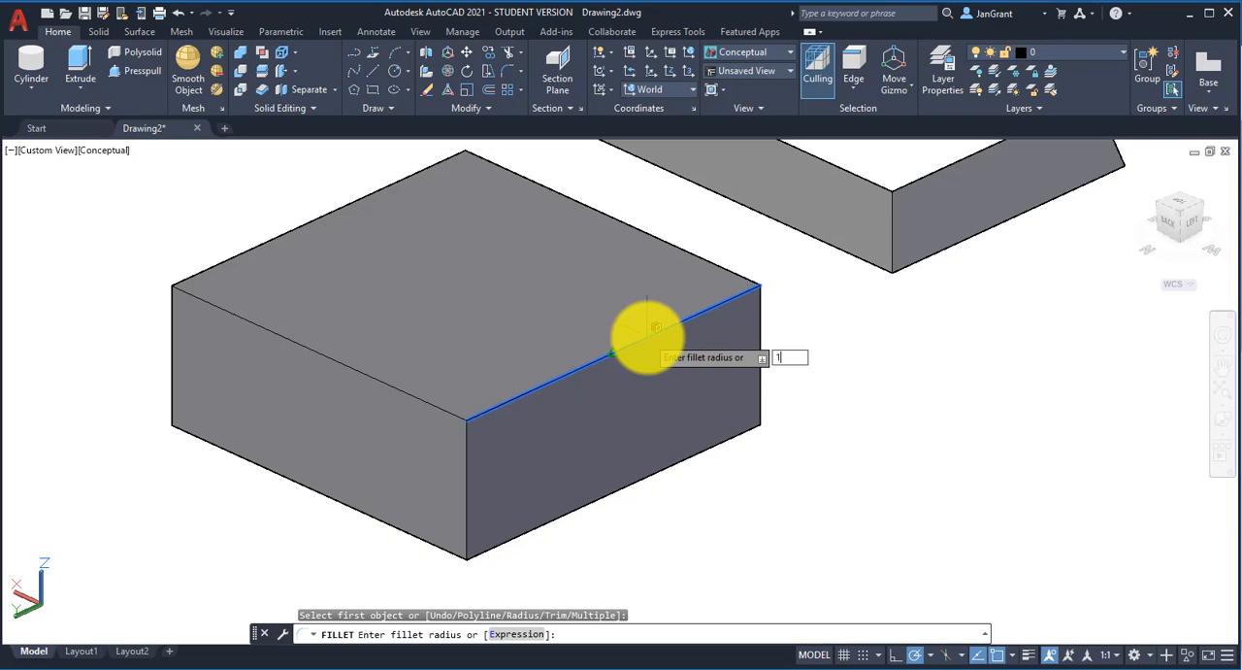
key(Return)
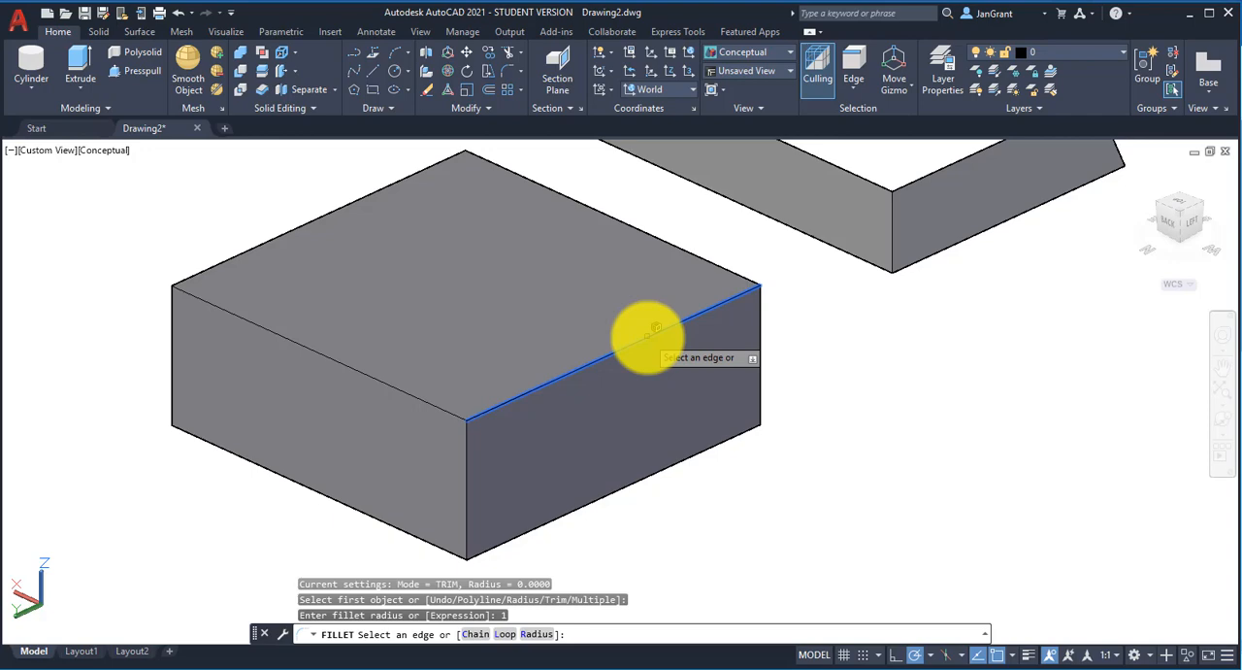
click(648, 334)
key(Return)
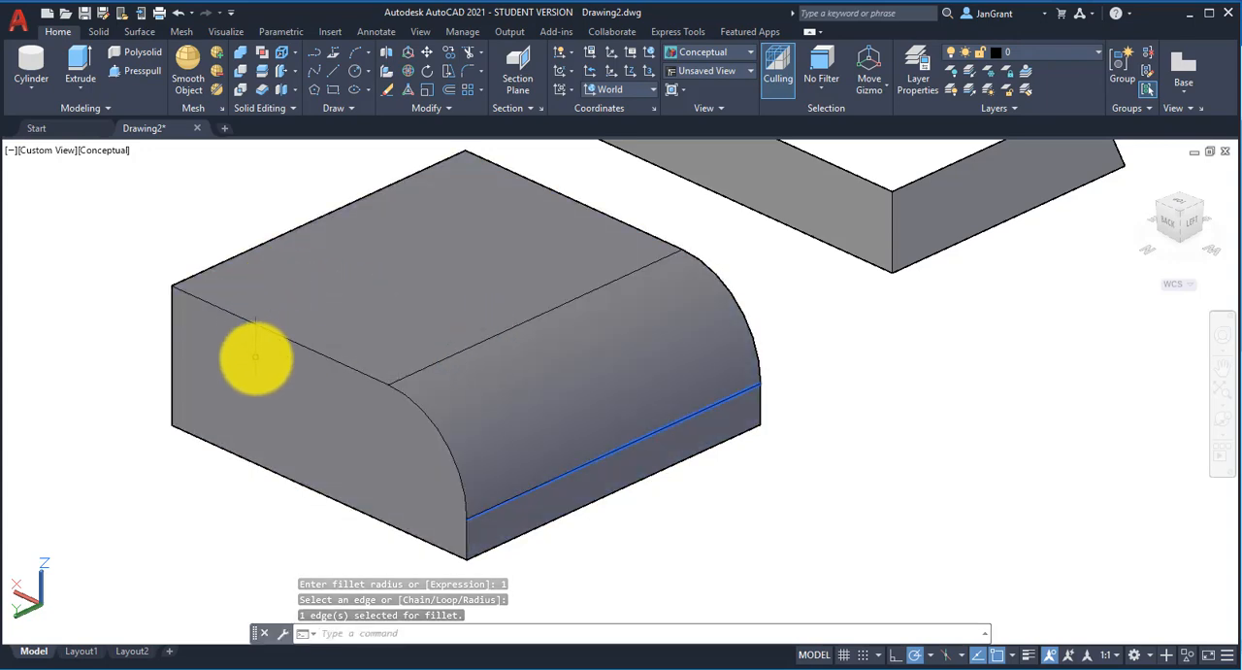
Step: Chamfer the box's top edge opposite the fillet, using the Right side face as base surface with distance .5 and other surface distance 1
shift+middle_drag(239, 362, 621, 379)
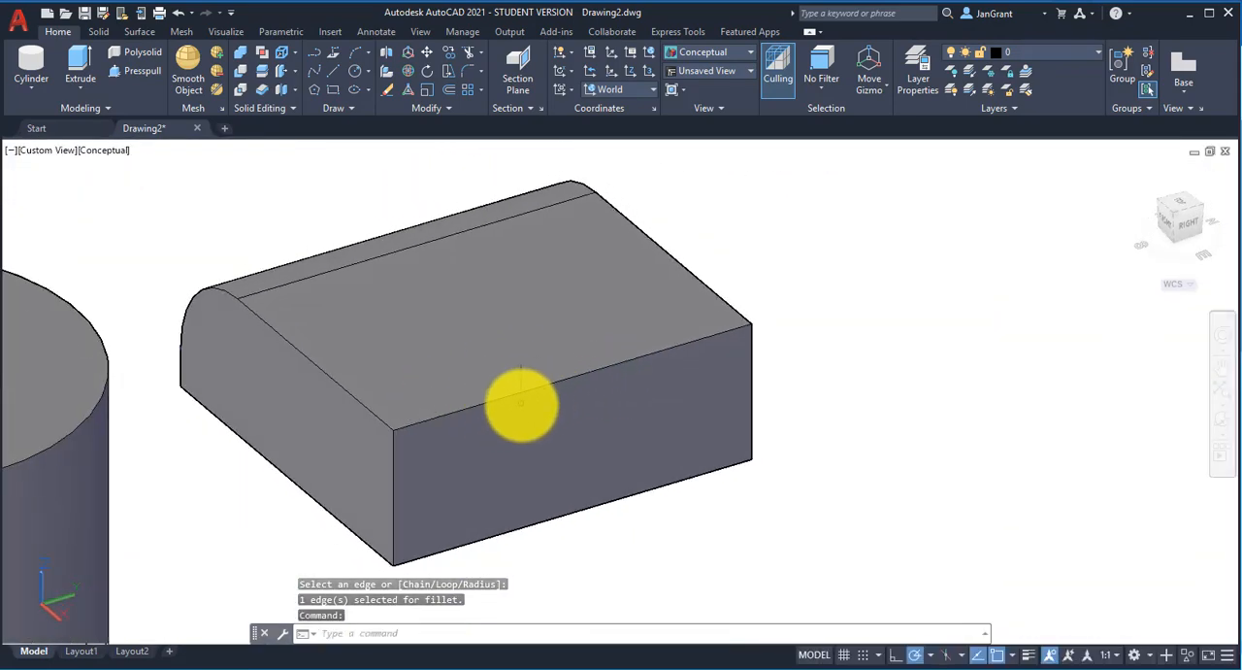
scroll(521, 399, up, 2)
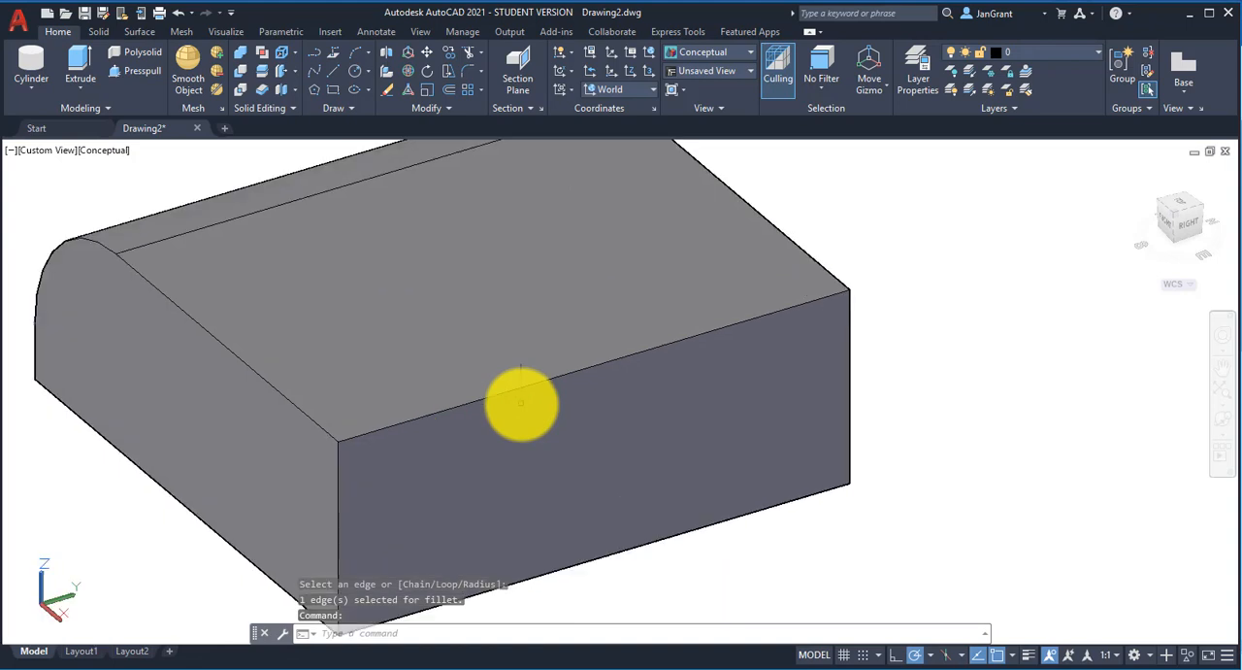
click(480, 70)
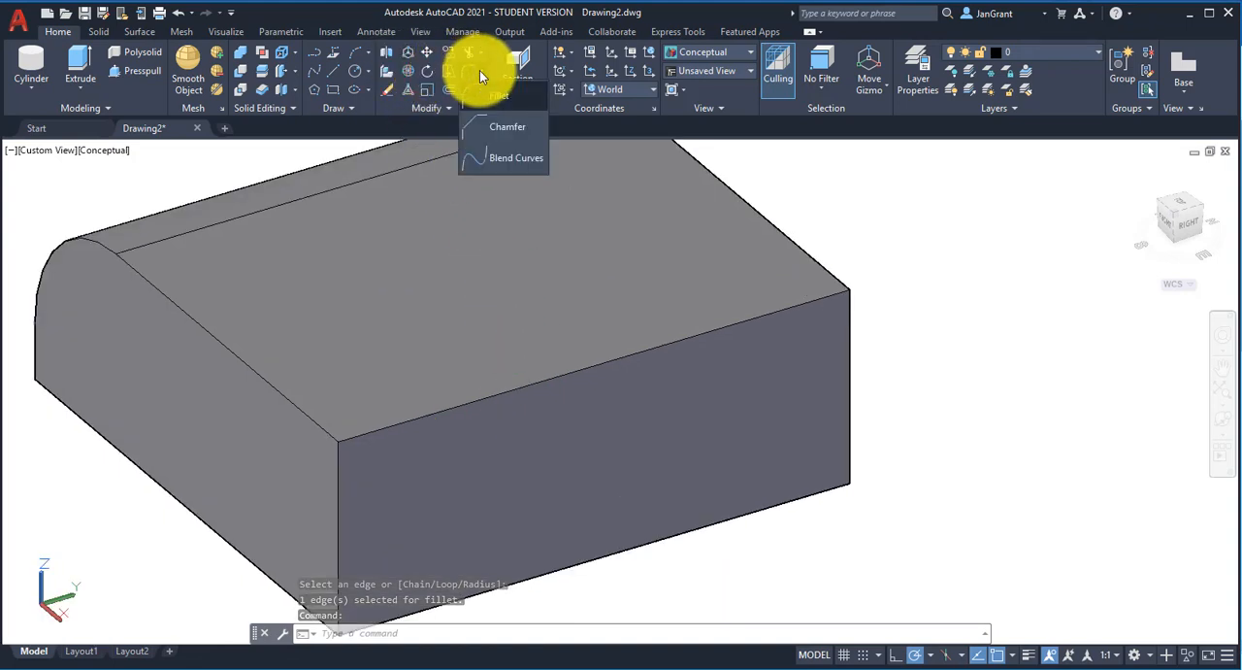
click(500, 129)
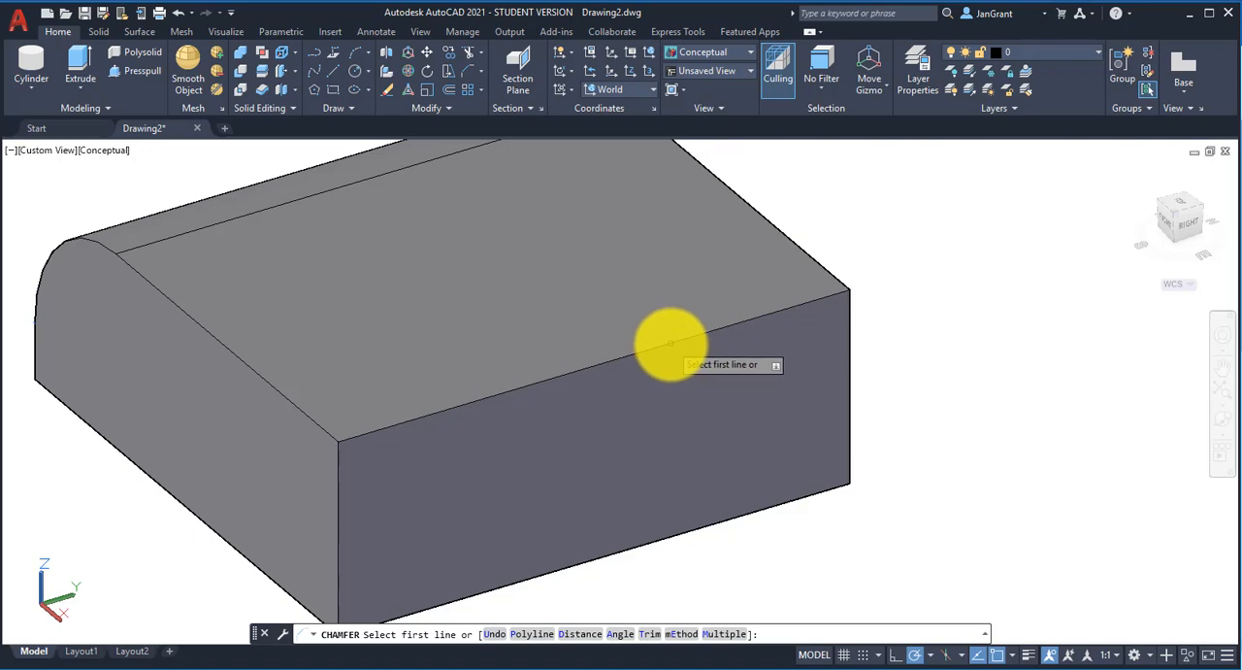
click(684, 339)
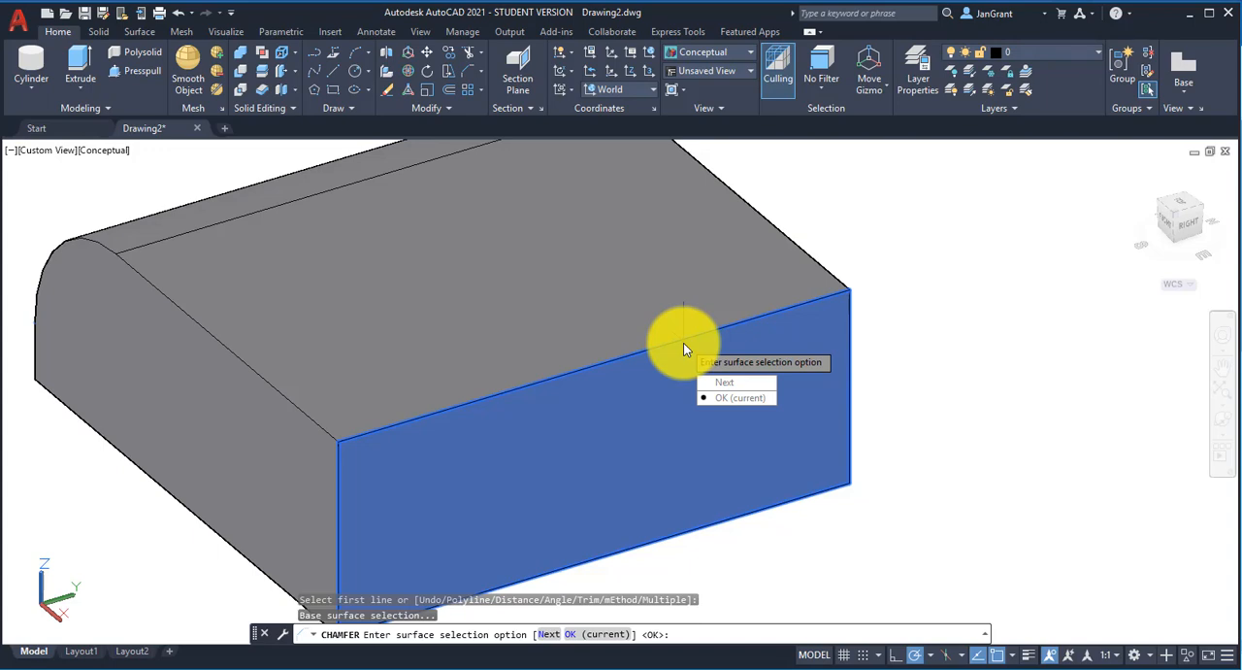
key(Return)
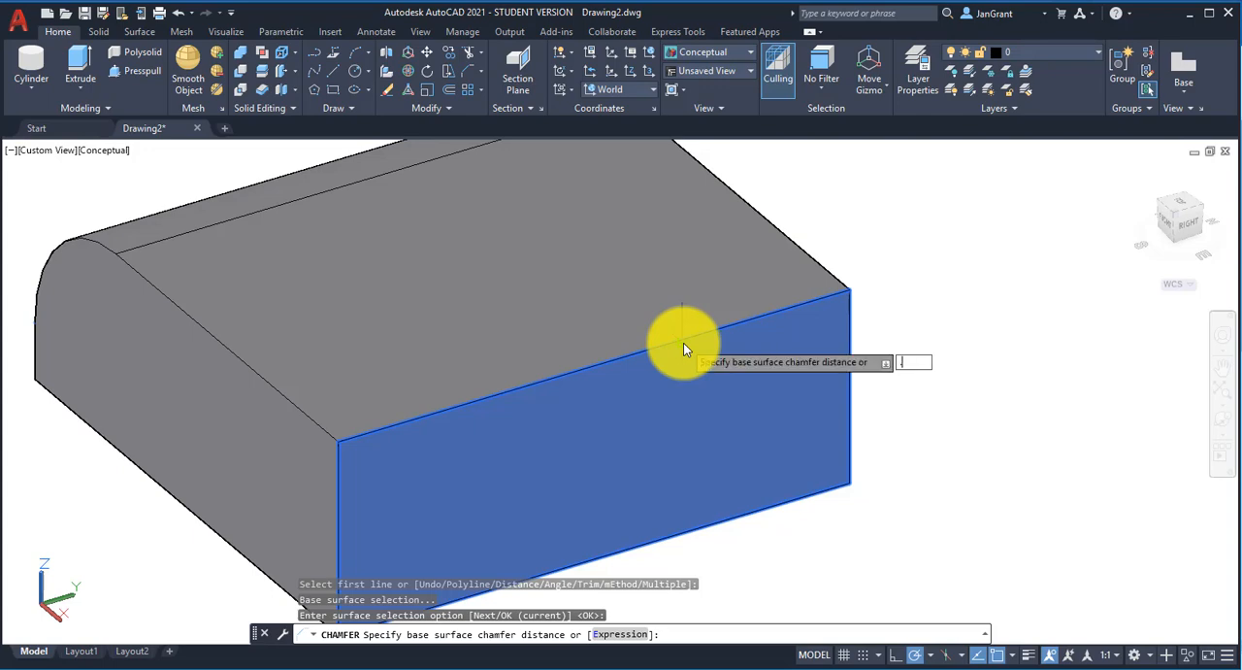
text(.5)
key(Return)
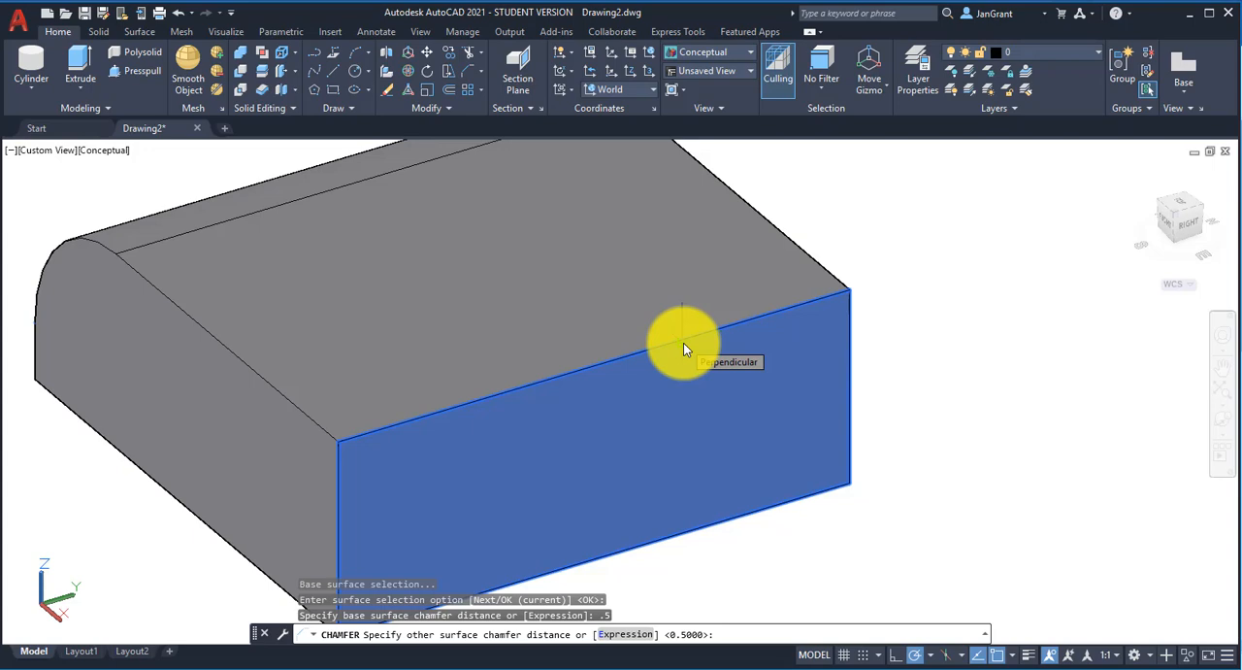
text(1)
key(Return)
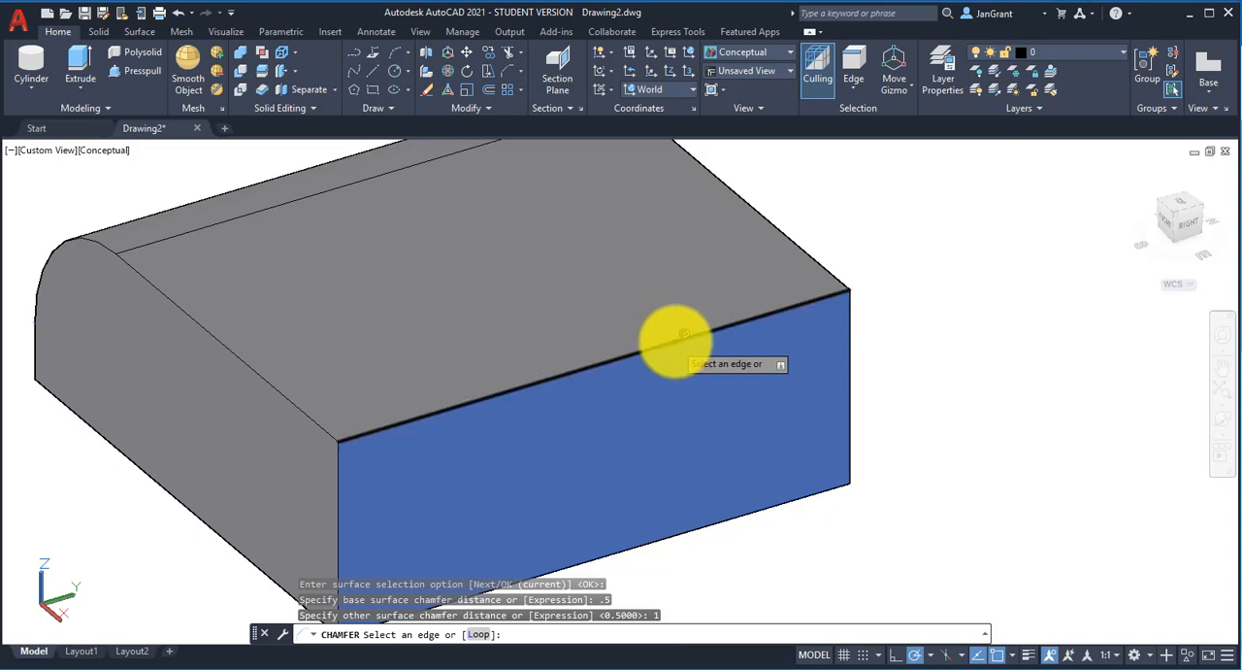
click(673, 340)
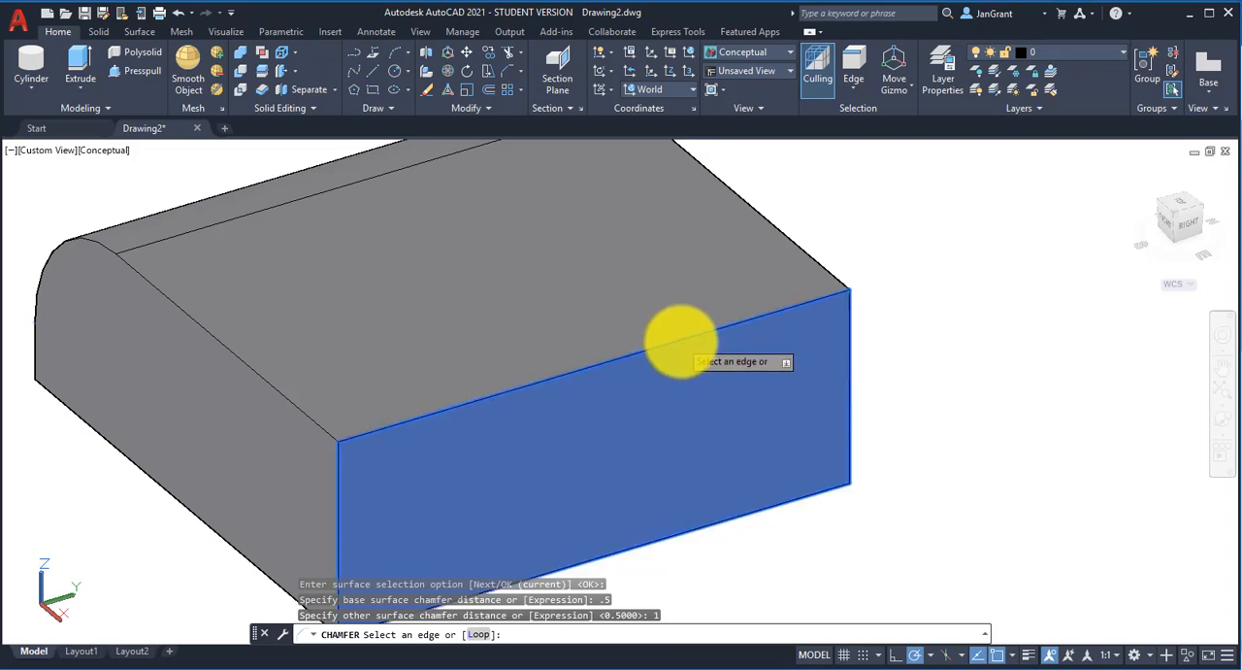
click(680, 339)
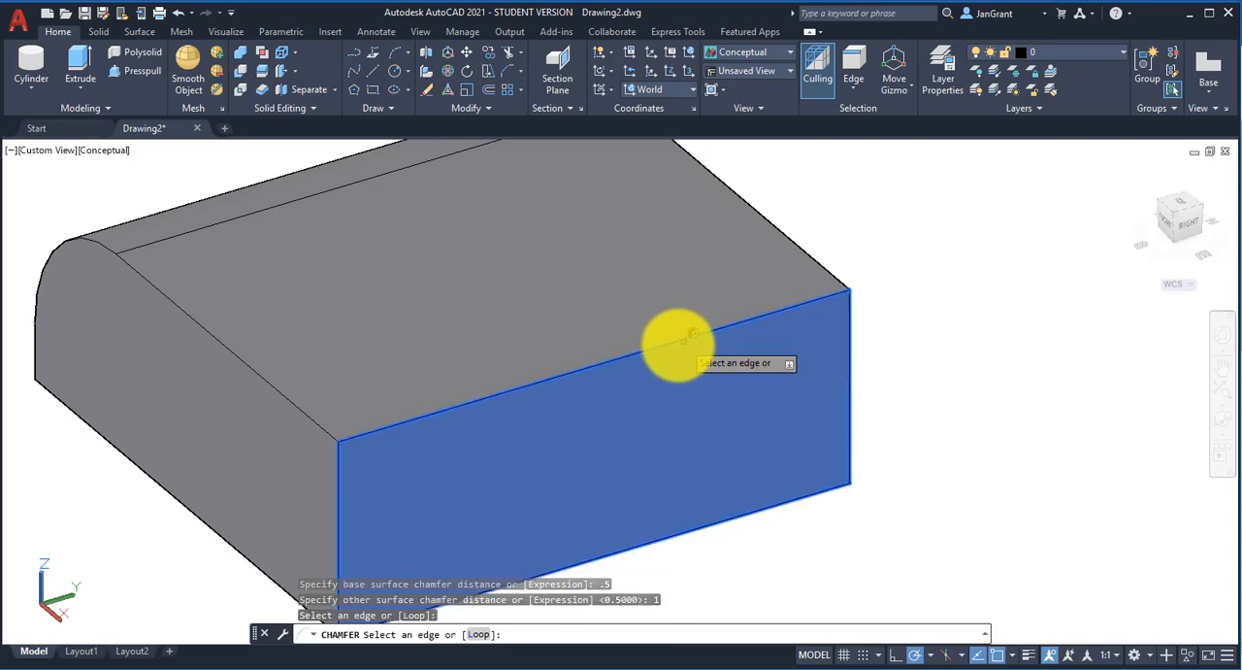
key(Return)
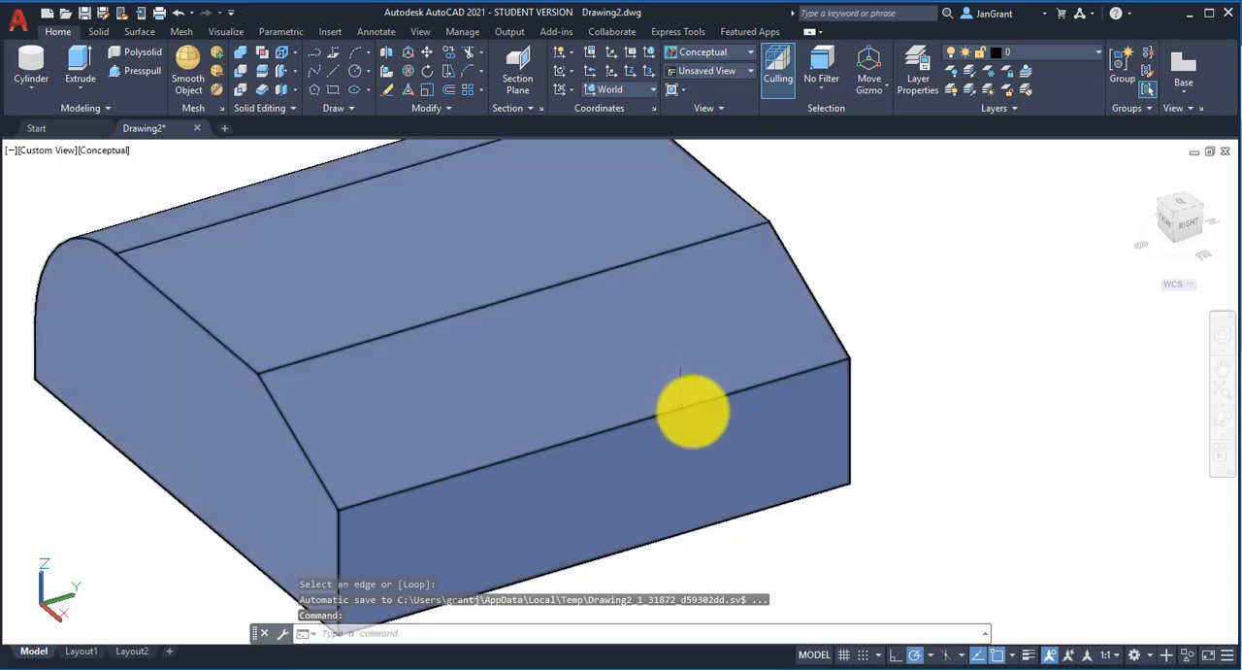
Step: Examine the chamfered and filleted edges of the flat box from the Right and Back sides
ctrl+click(693, 406)
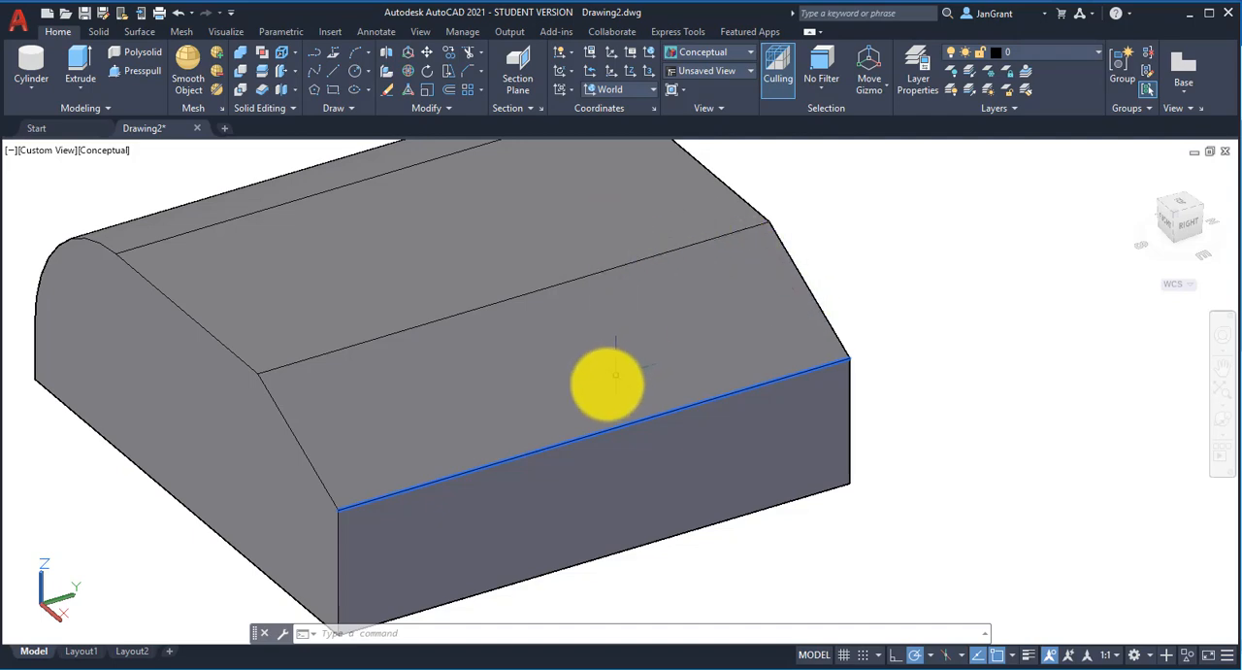
shift+middle_drag(527, 410, 571, 381)
shift+drag(487, 411, 401, 388)
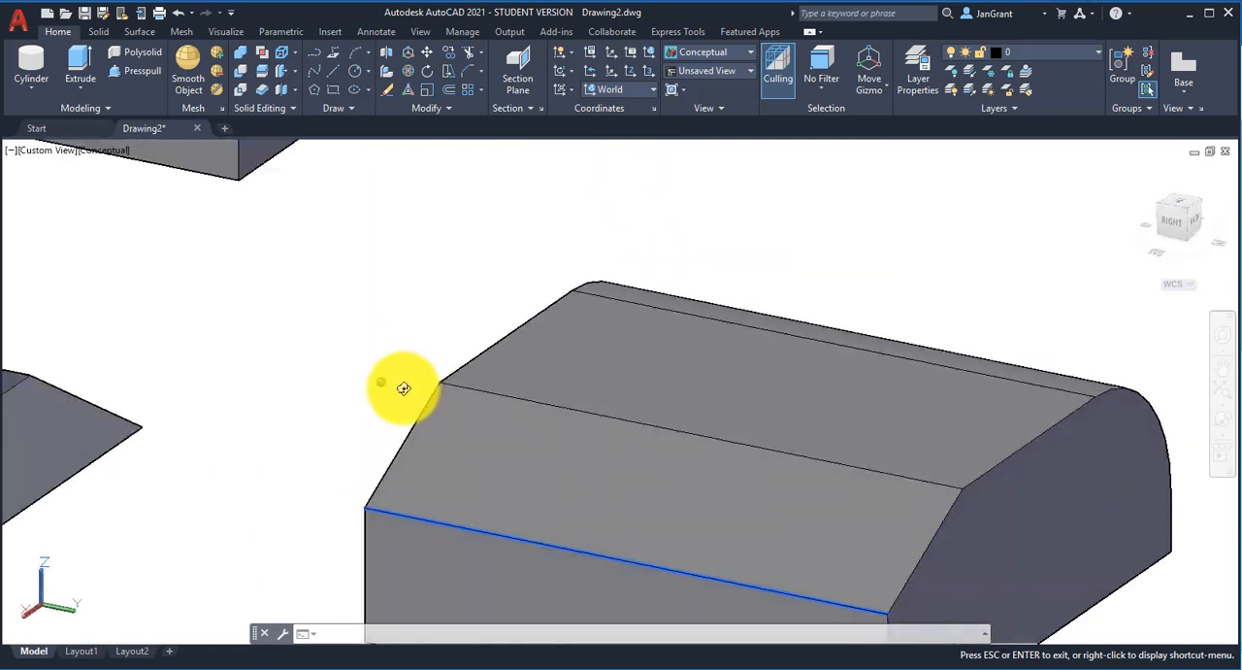
shift+middle_drag(402, 388, 407, 401)
middle_drag(782, 510, 518, 369)
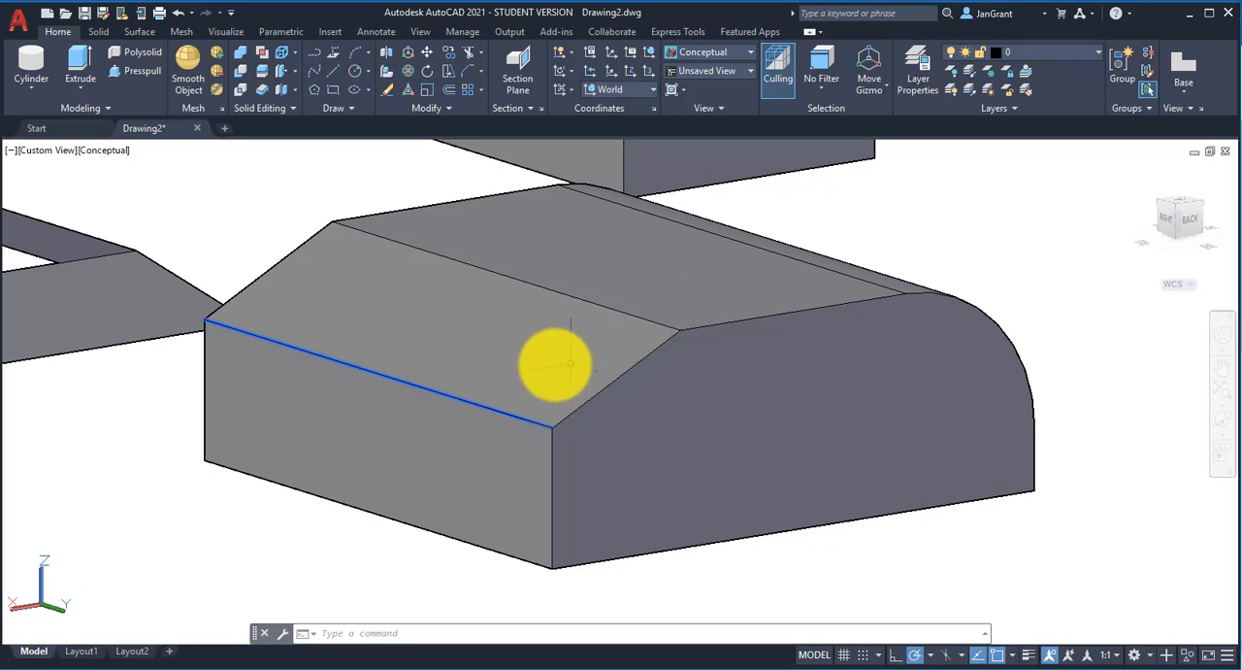
shift+middle_drag(554, 363, 581, 385)
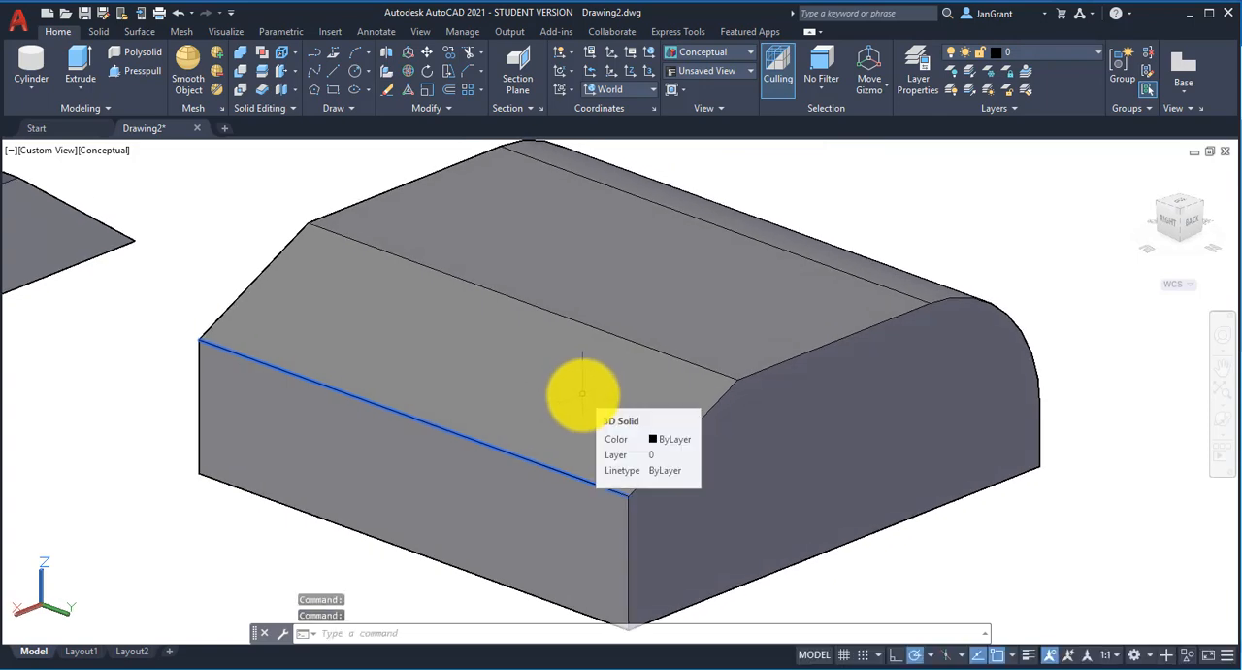
Step: Start a 3D Rotate of the filleted and chamfered box, using the bottom corner between its Right and Back faces as base point
scroll(582, 393, down, 4)
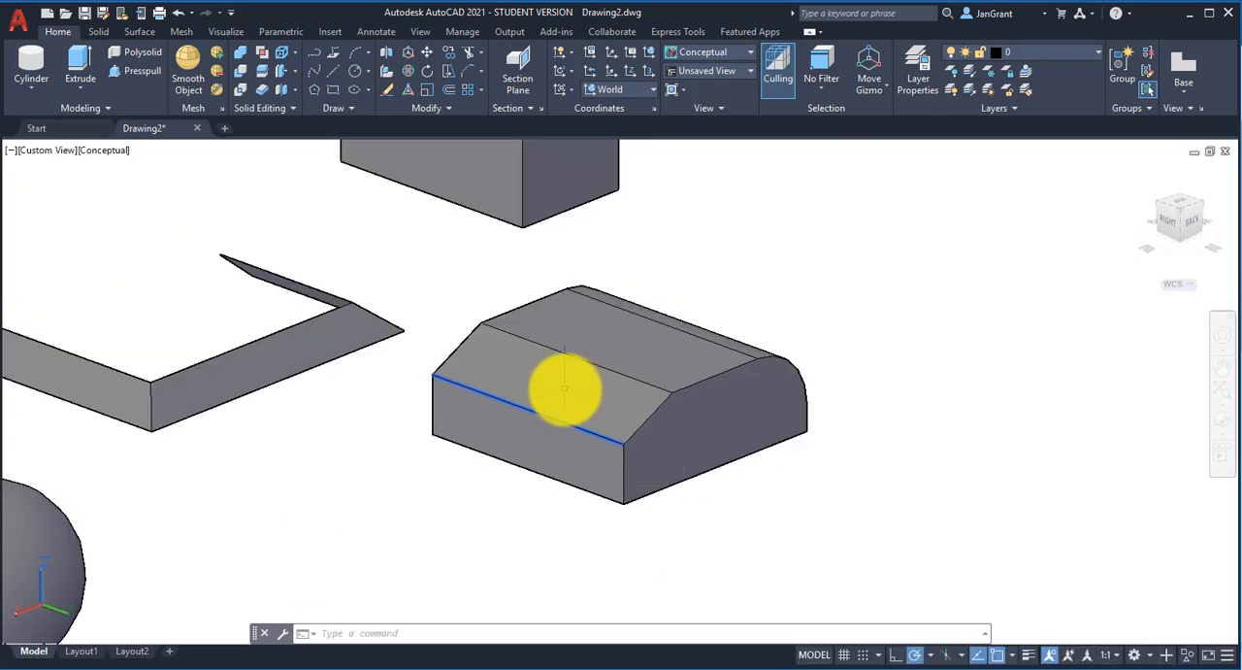
middle_drag(554, 388, 547, 341)
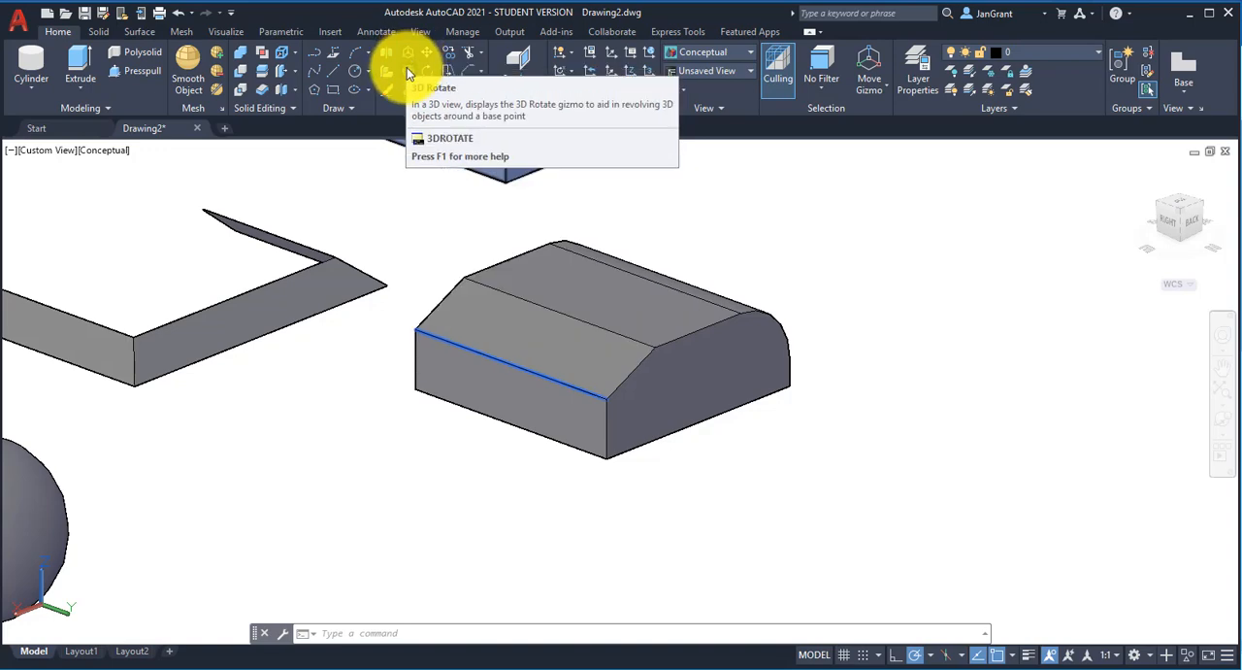
click(408, 74)
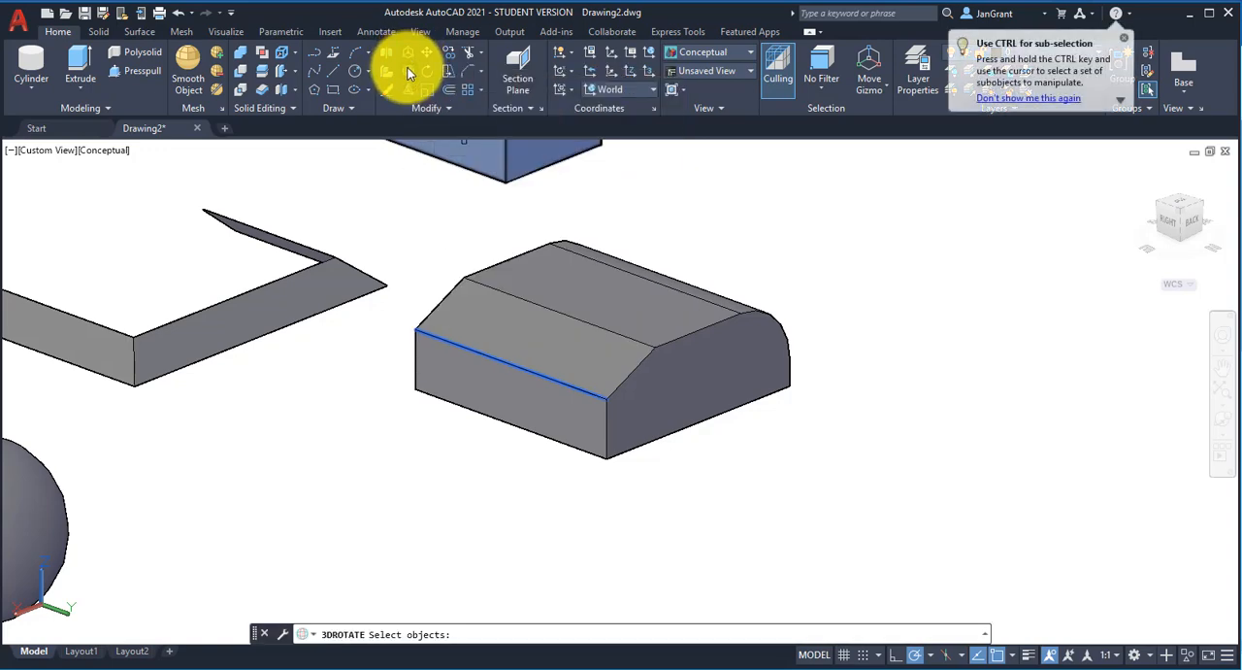
click(670, 341)
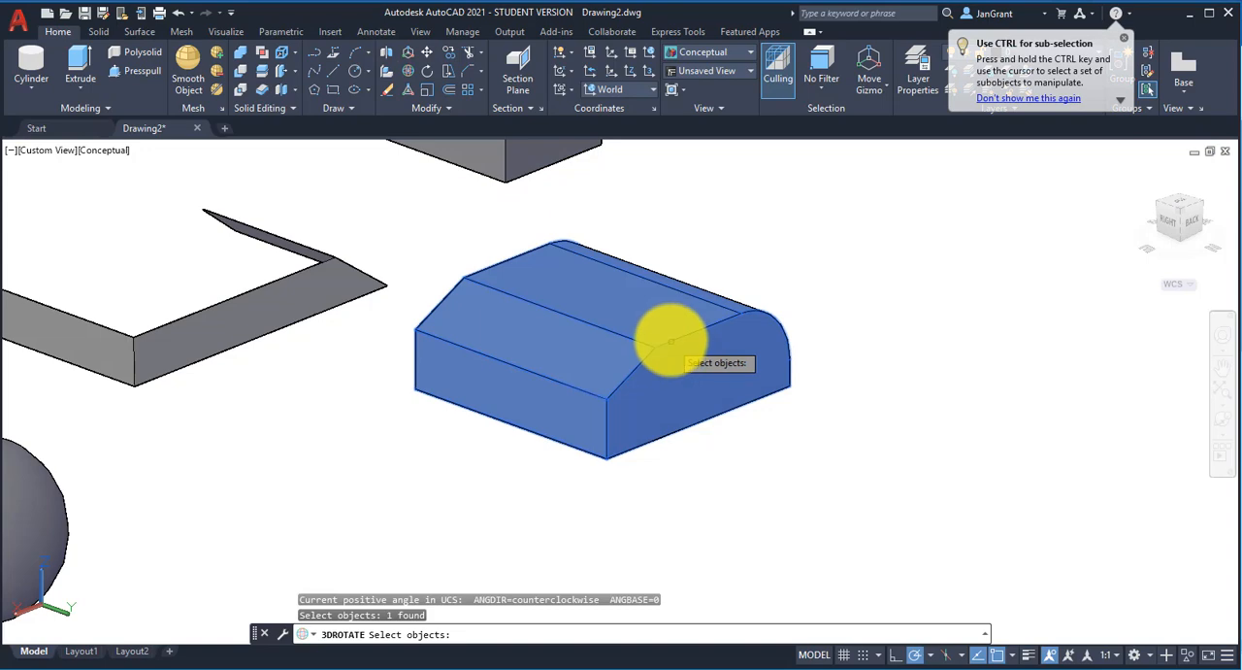
key(Return)
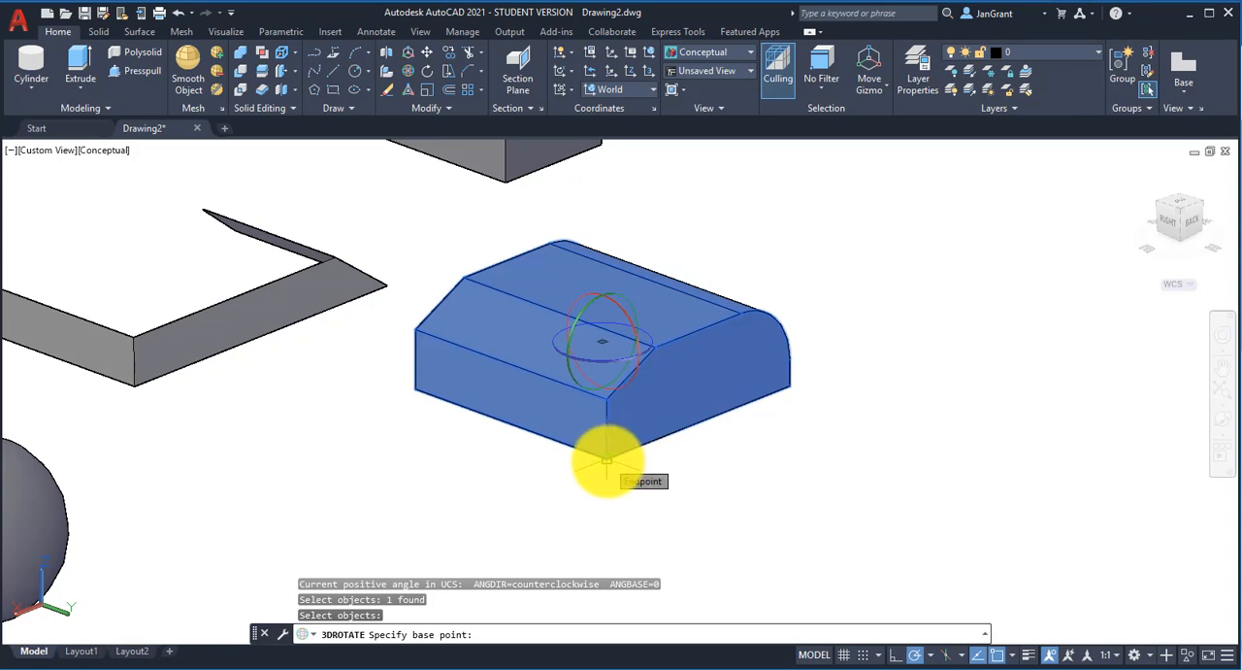
click(606, 462)
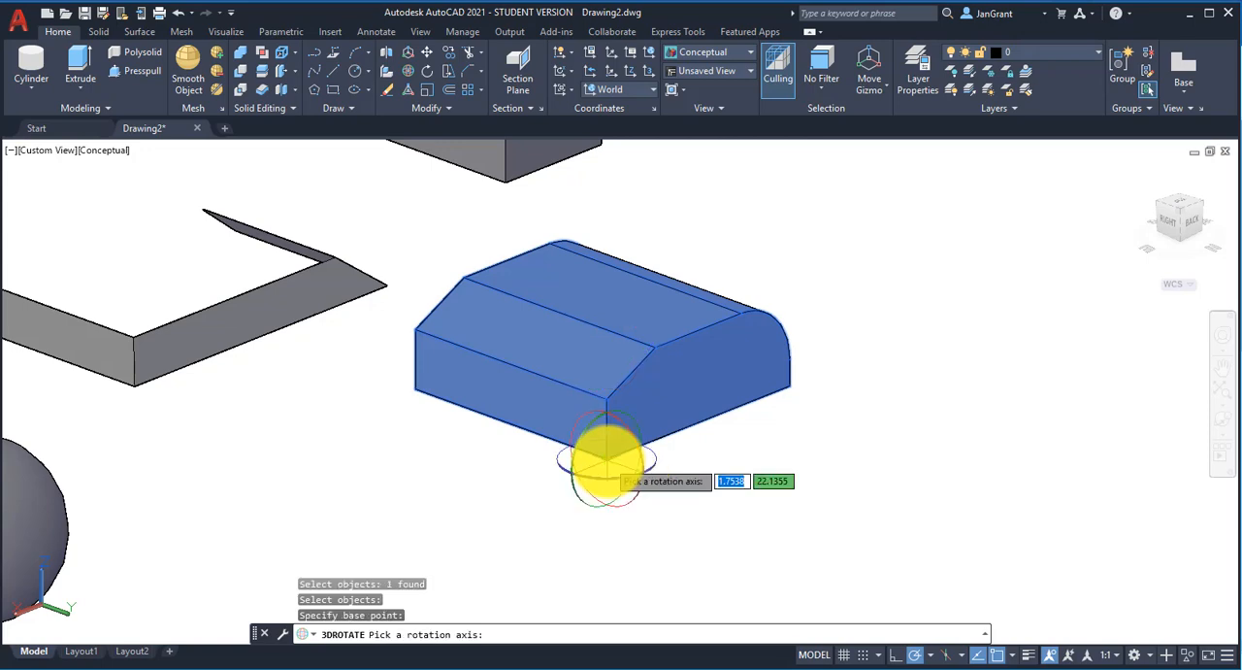
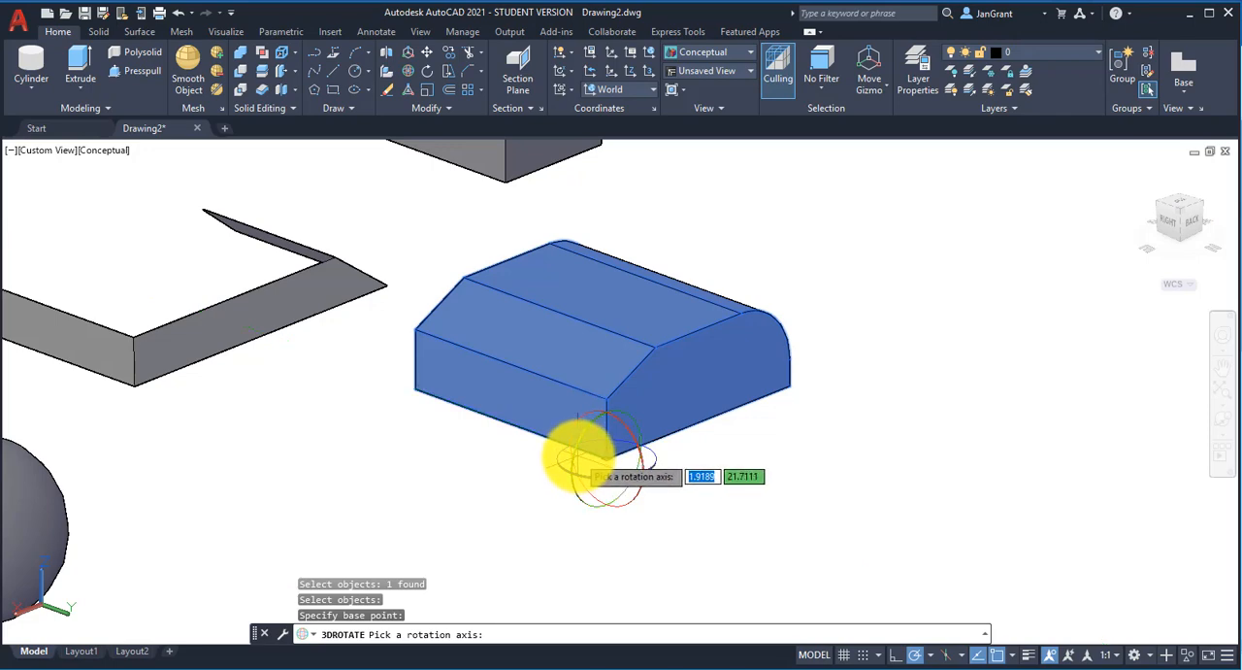
Step: Rotate the filleted and chamfered box 90 degrees about the Y axis through the chosen corner
click(579, 458)
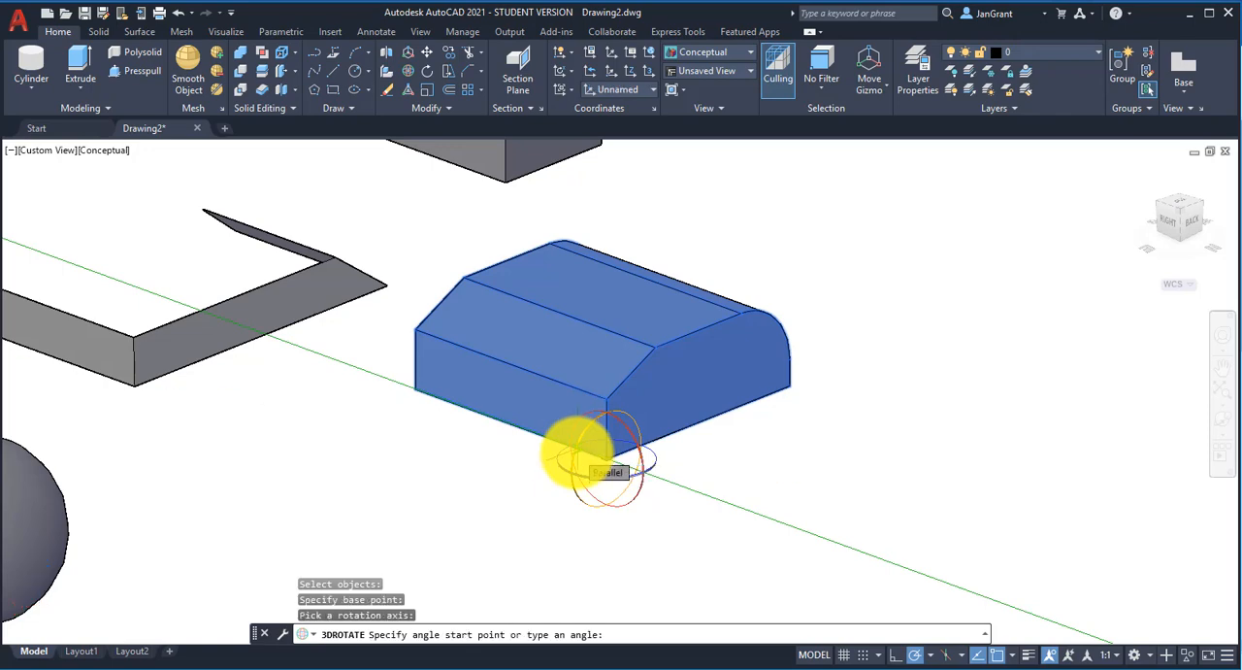
text(9)
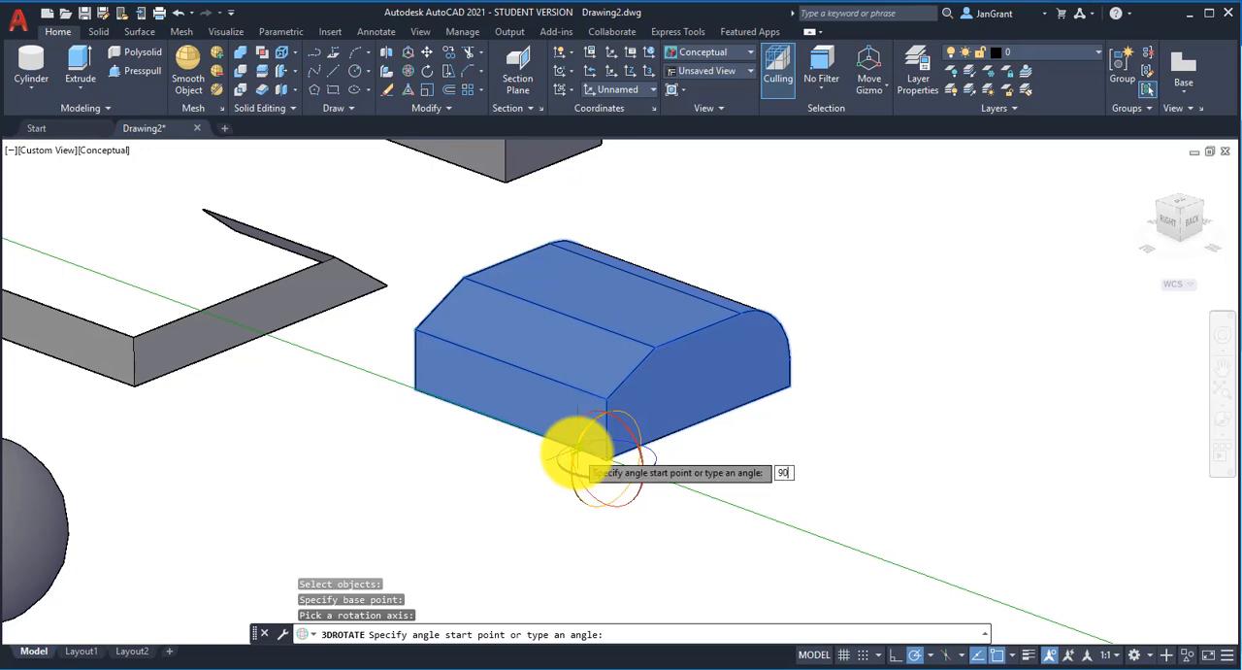
text(0)
key(Return)
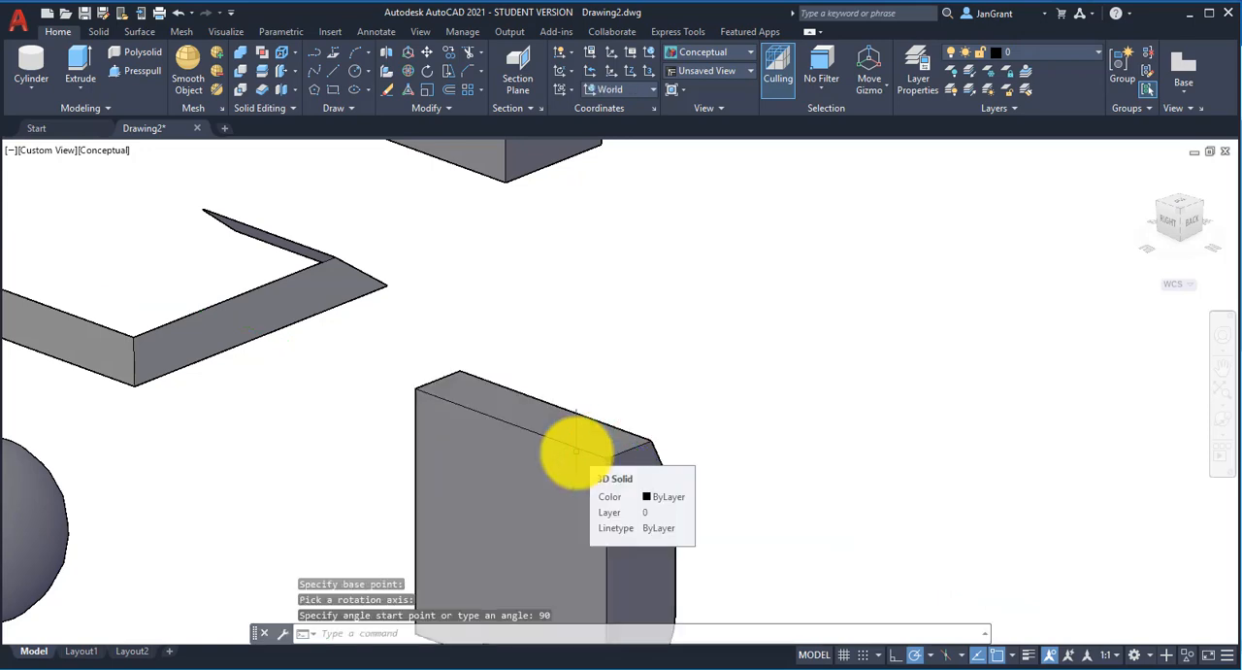
scroll(784, 374, down, 3)
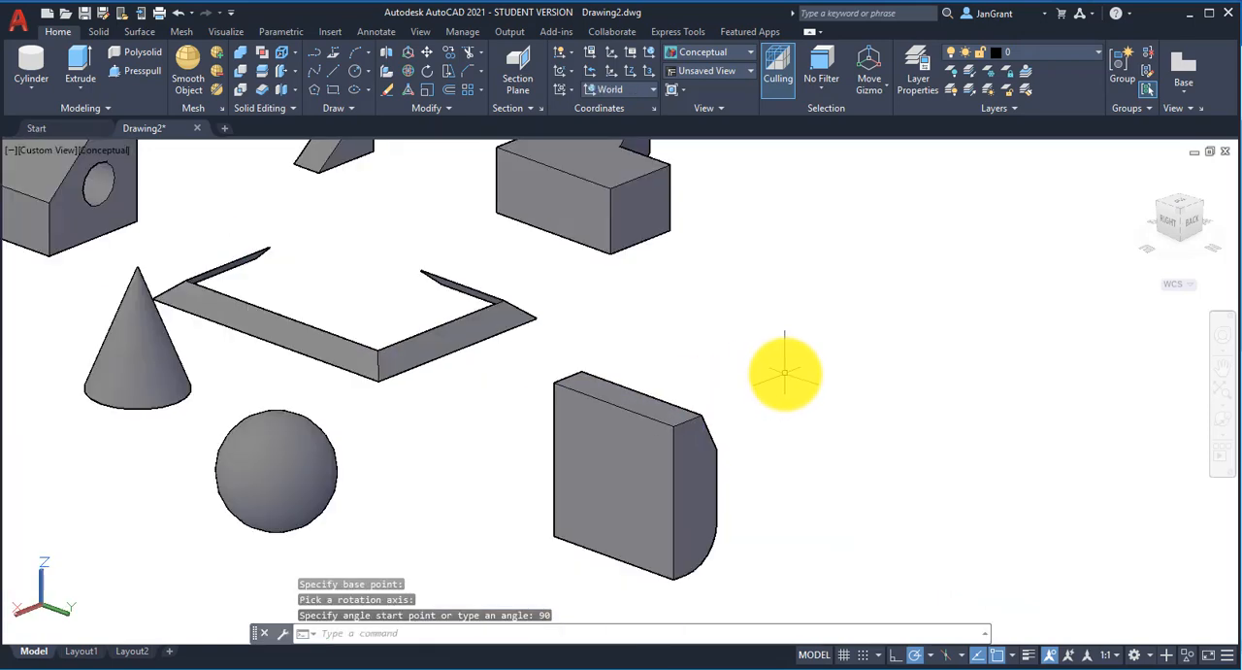
scroll(771, 387, up, 2)
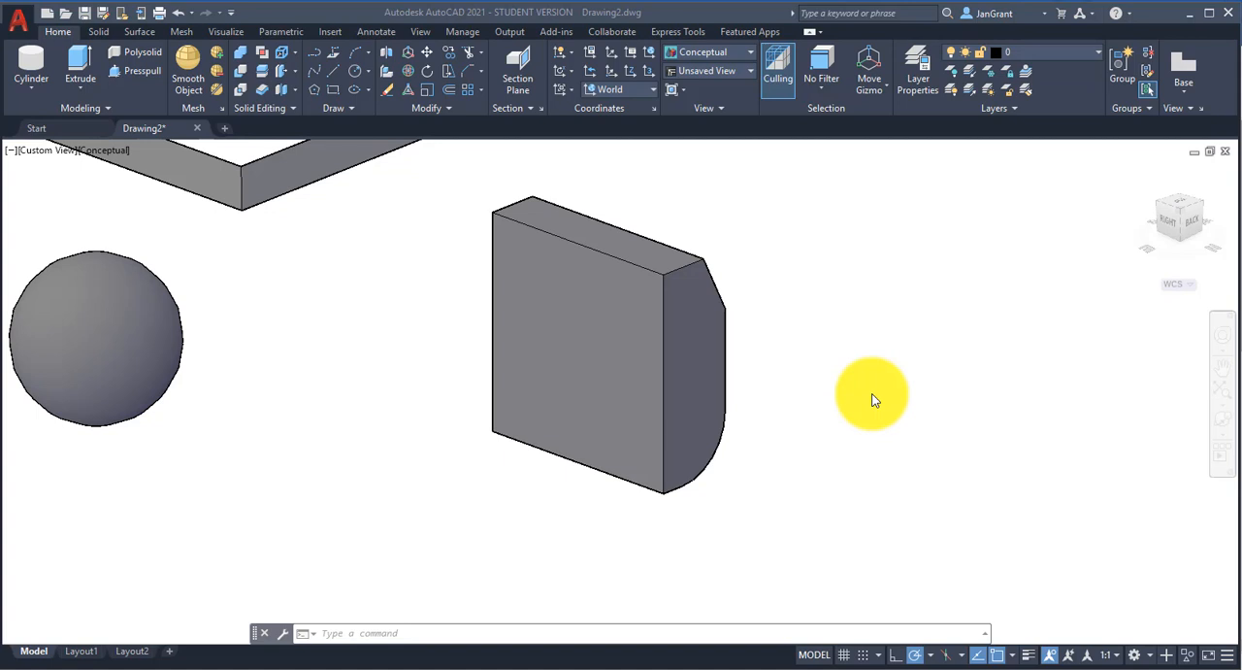
Step: 3D Rotate the upright box freehand about the Y axis from its bottom corner between the Right and Back faces, leaving it slightly tilted
click(408, 71)
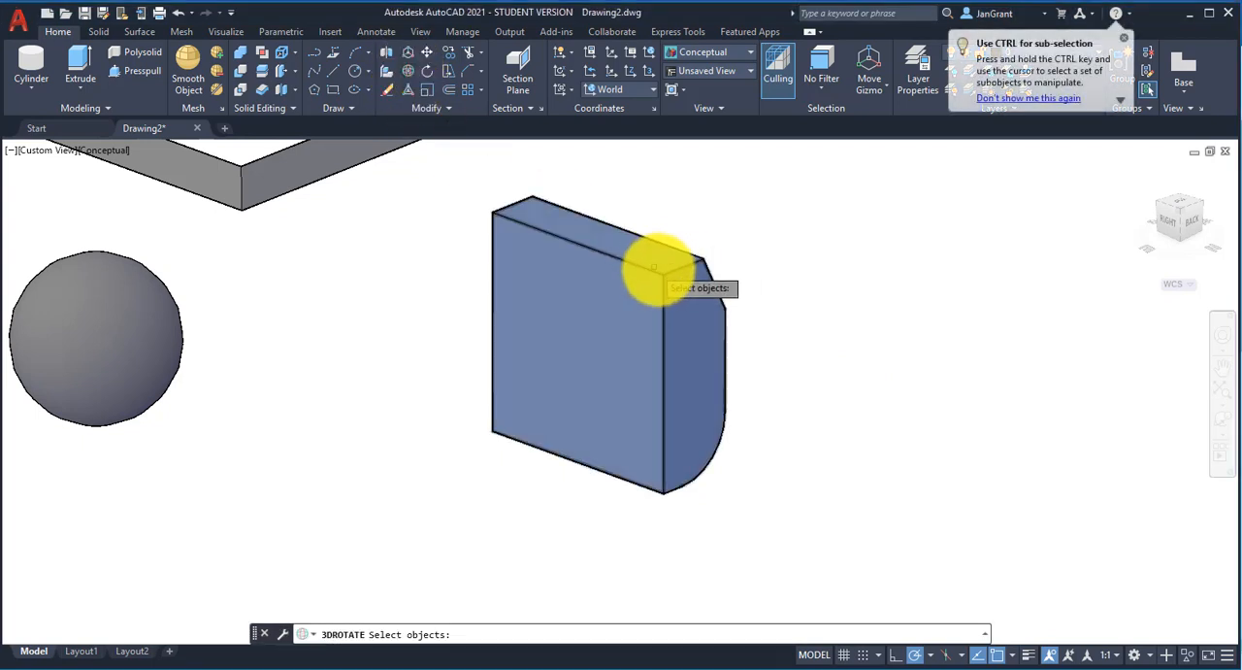
click(660, 273)
key(Return)
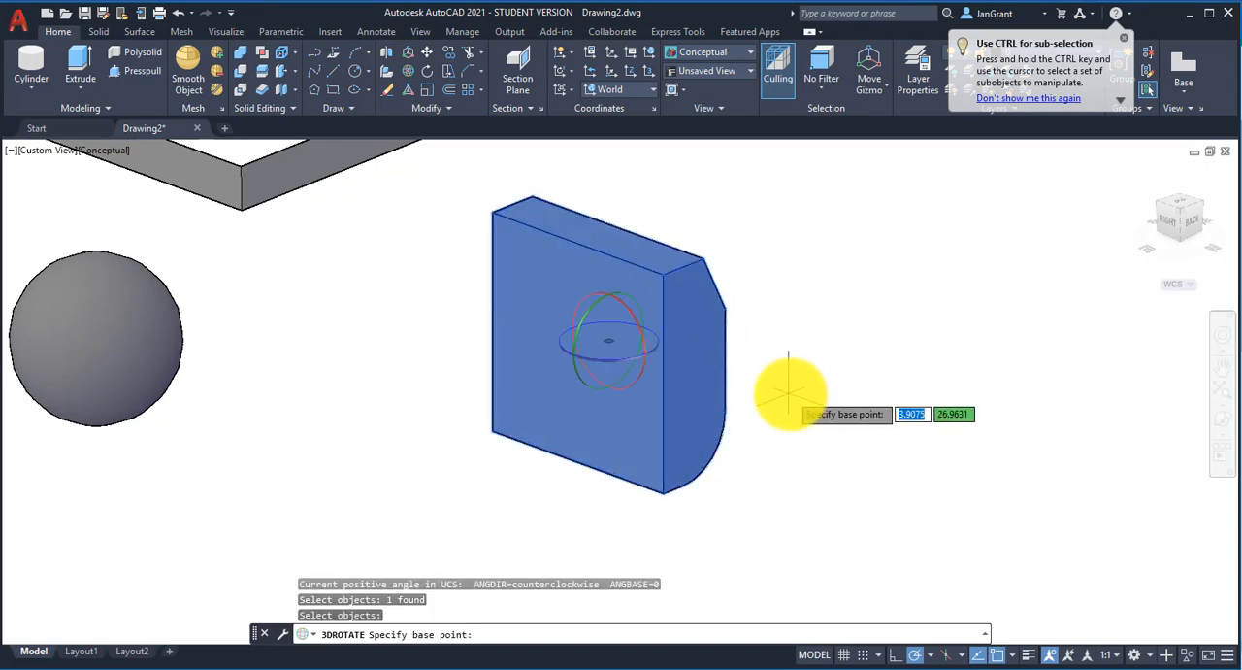
click(661, 496)
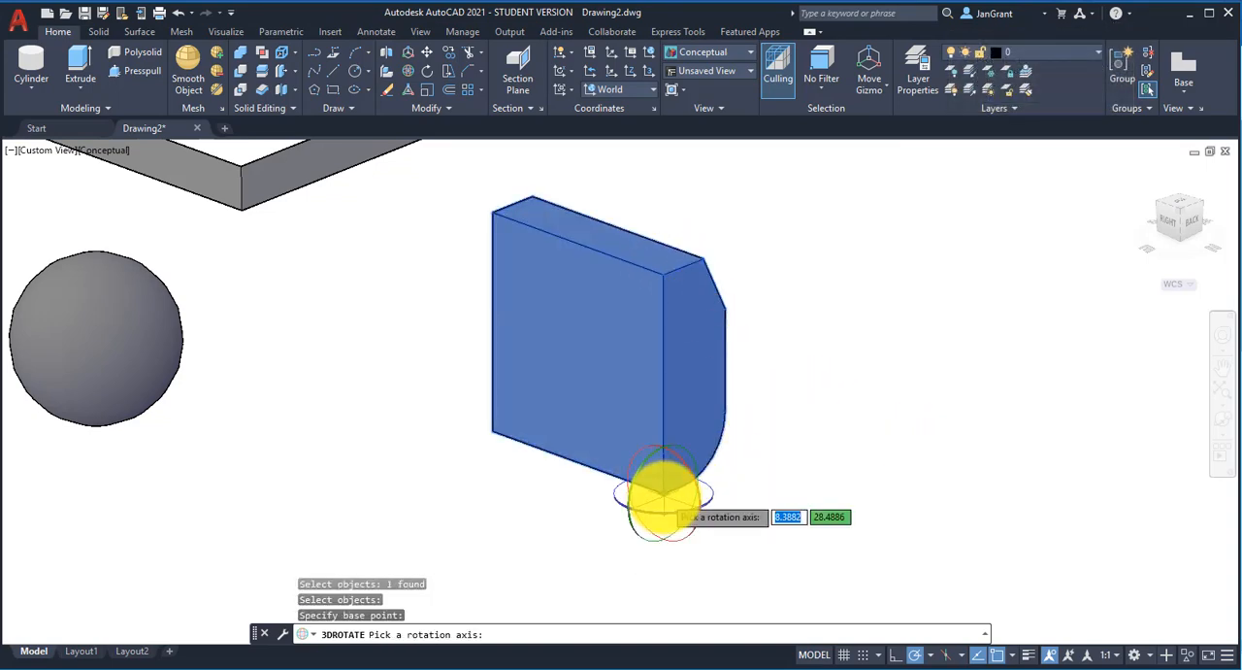
click(633, 495)
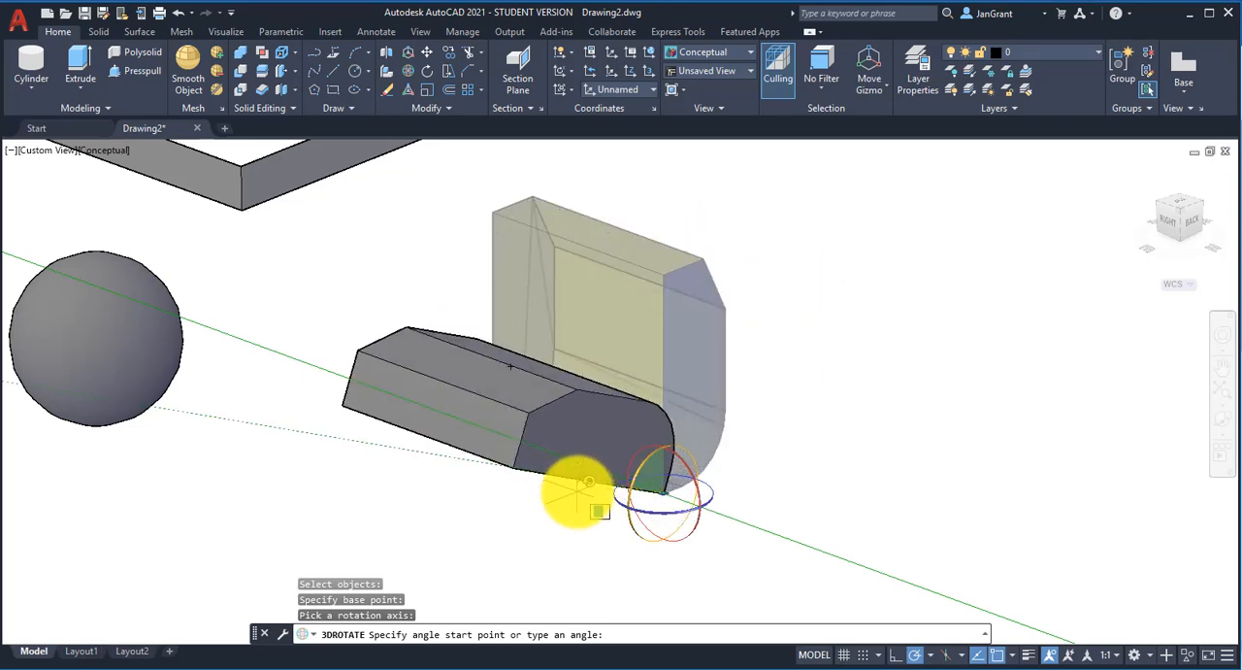
scroll(571, 466, down, 3)
middle_drag(568, 452, 550, 393)
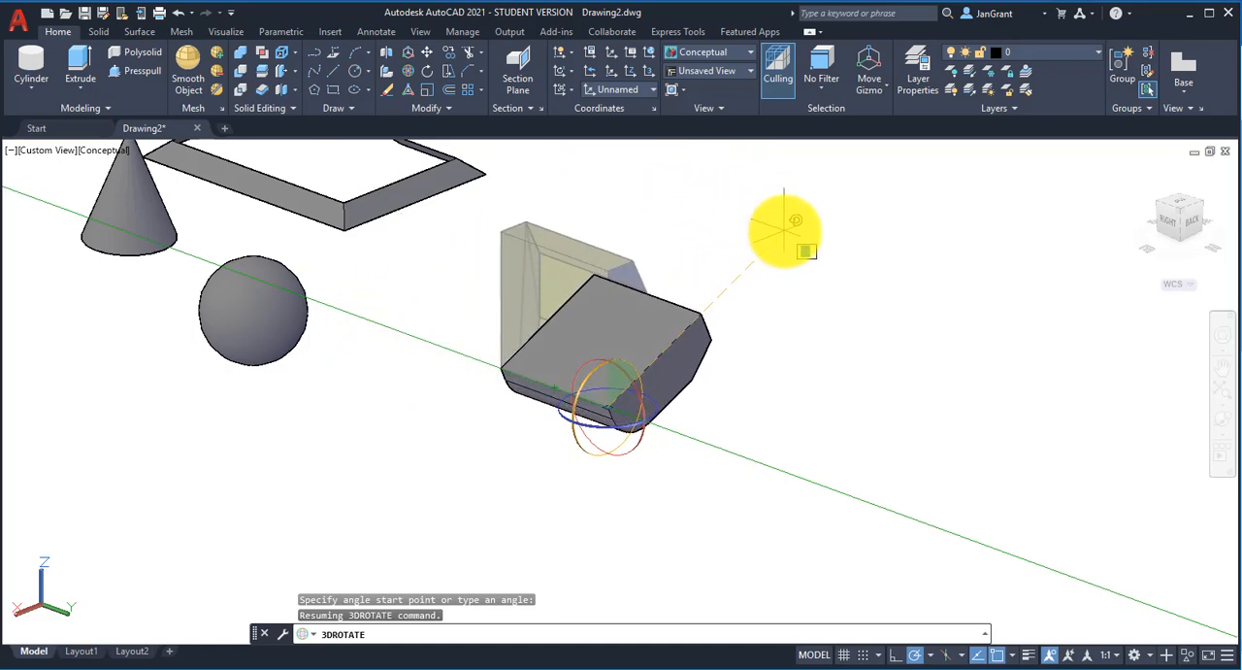
key(Escape)
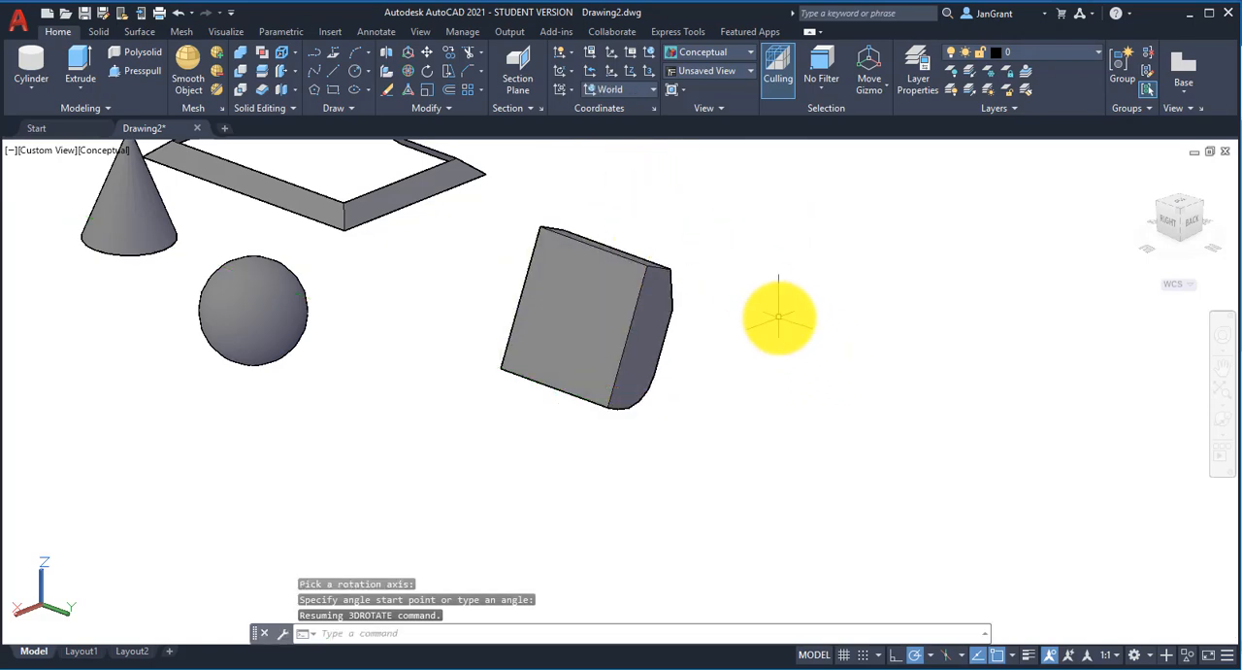
scroll(770, 319, down, 2)
middle_drag(616, 243, 711, 373)
key(Escape)
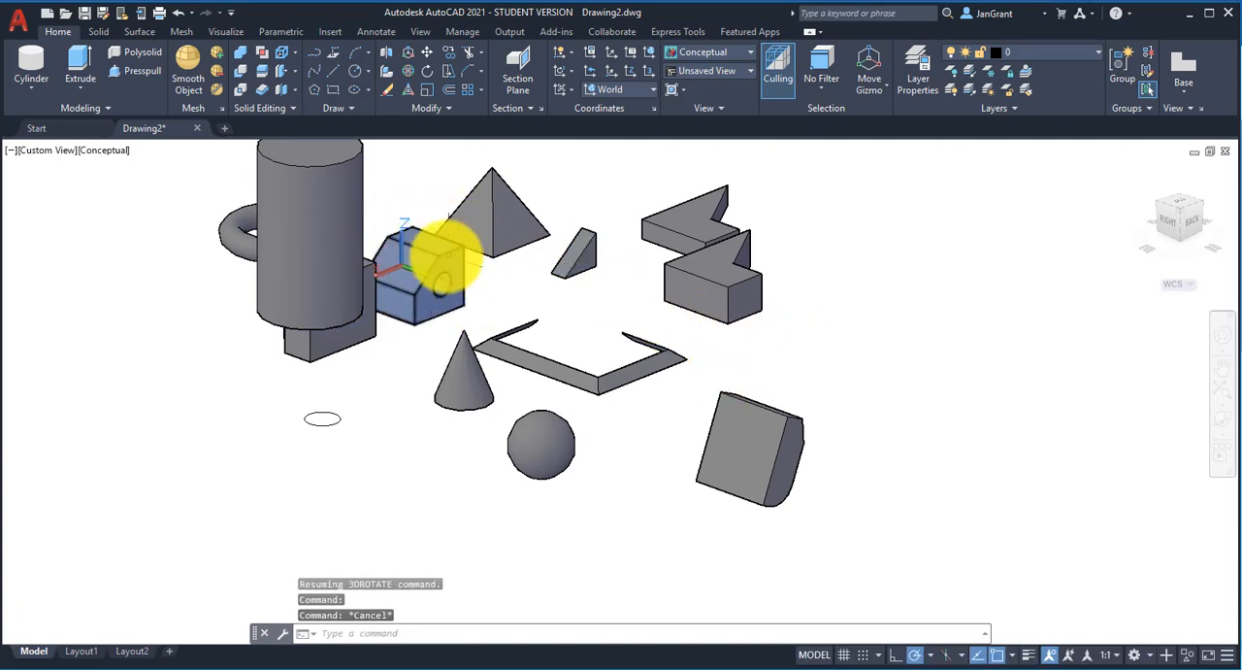
Step: Set the UCS to World with the UCS command
scroll(486, 279, up, 2)
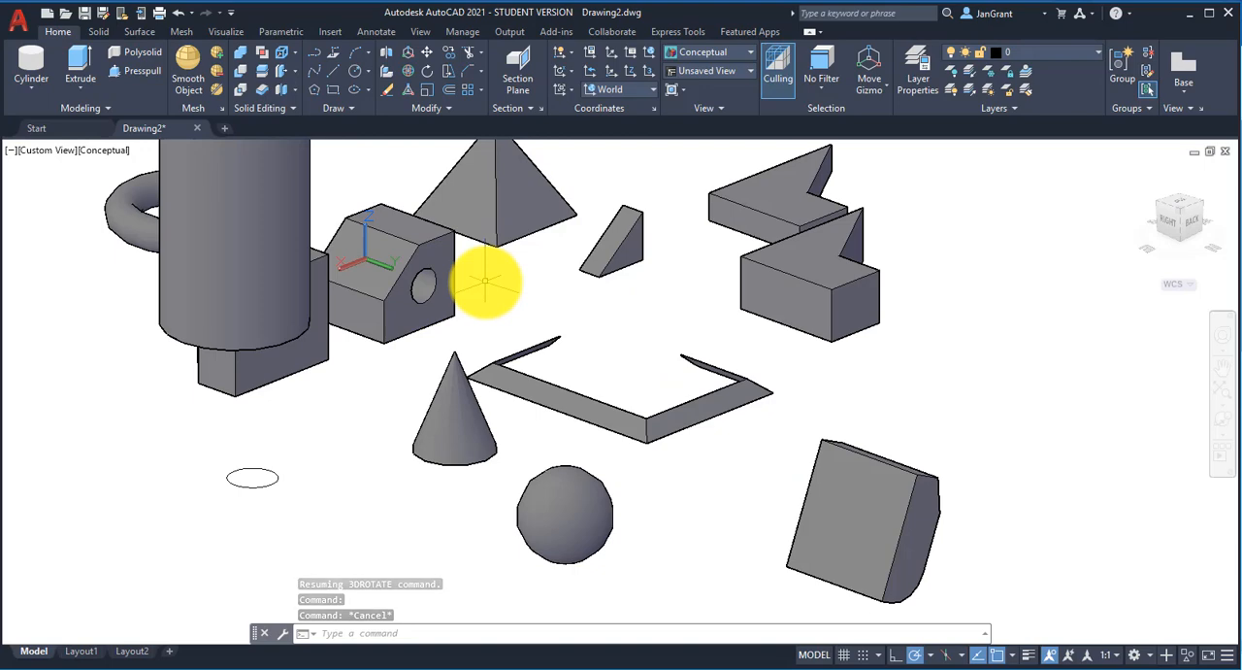
middle_drag(485, 279, 498, 330)
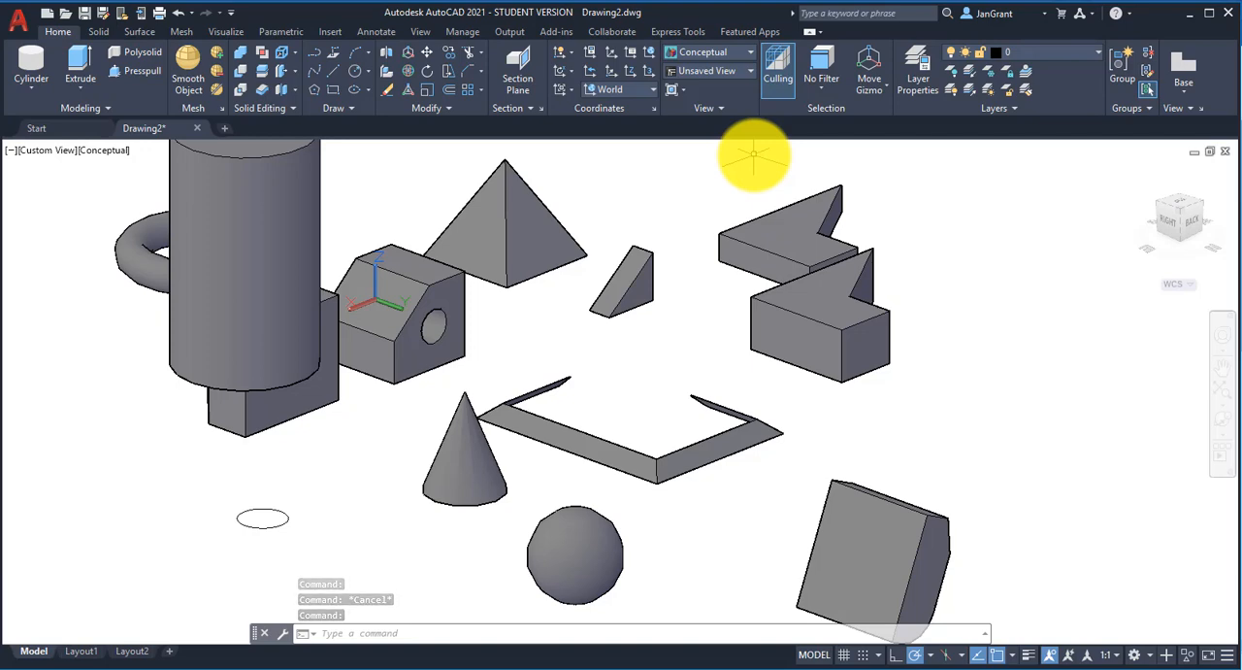
click(650, 53)
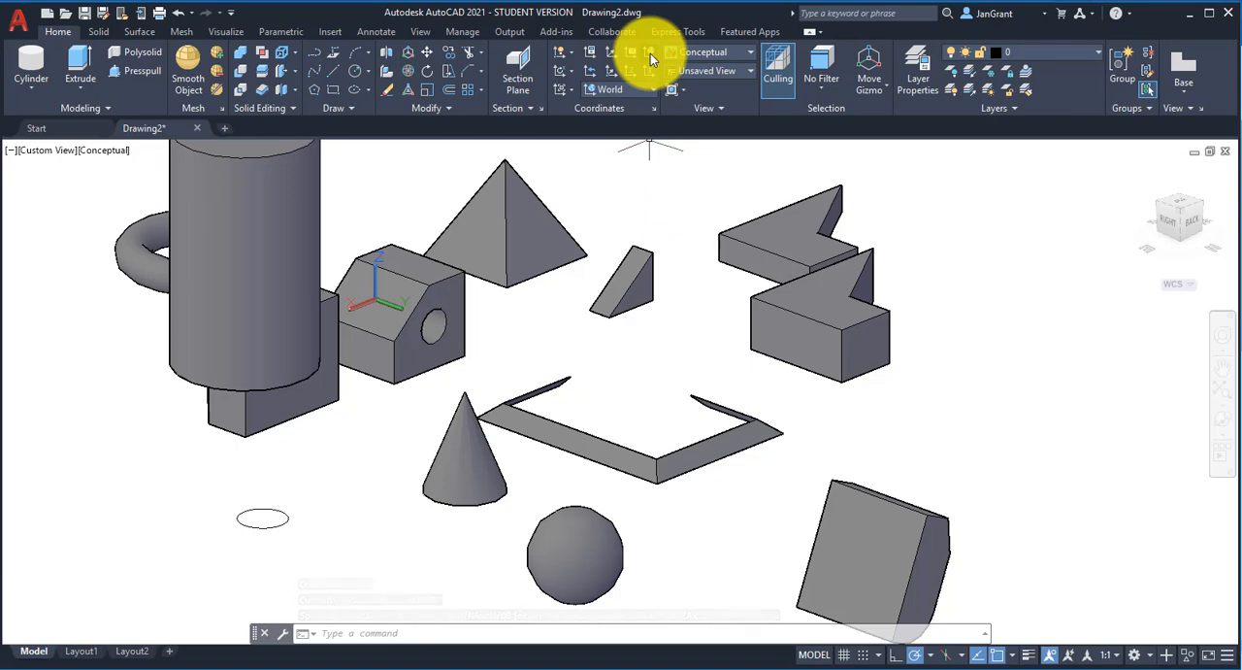
text(ucs)
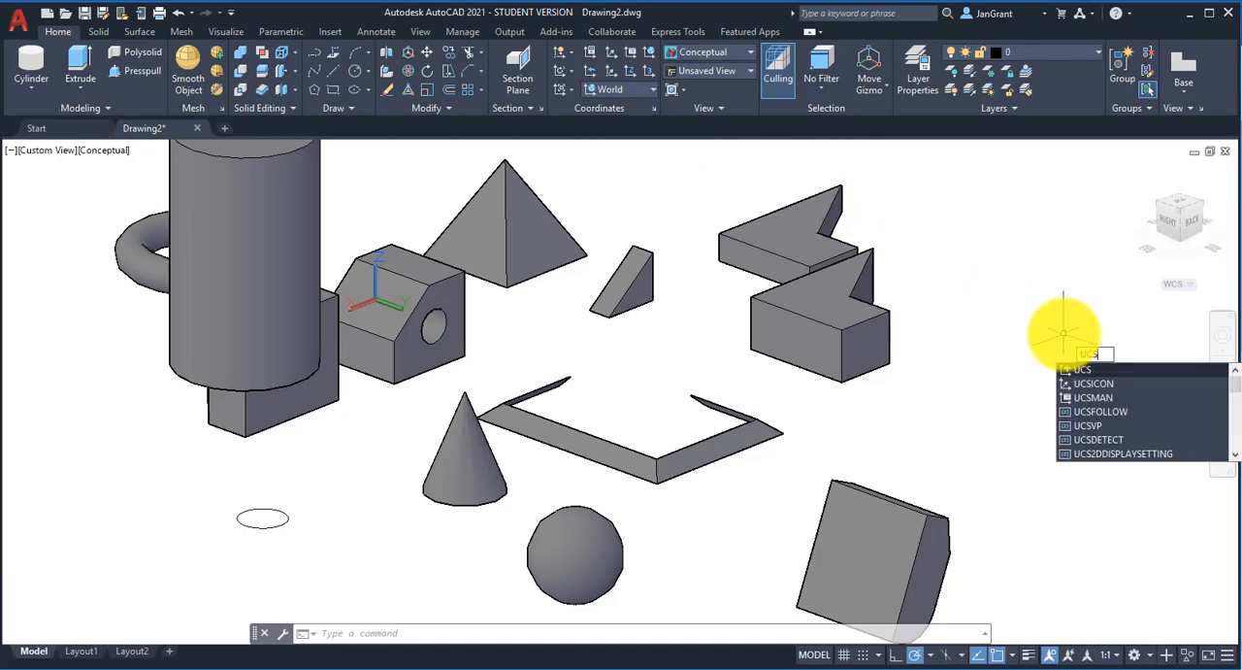
key(Return)
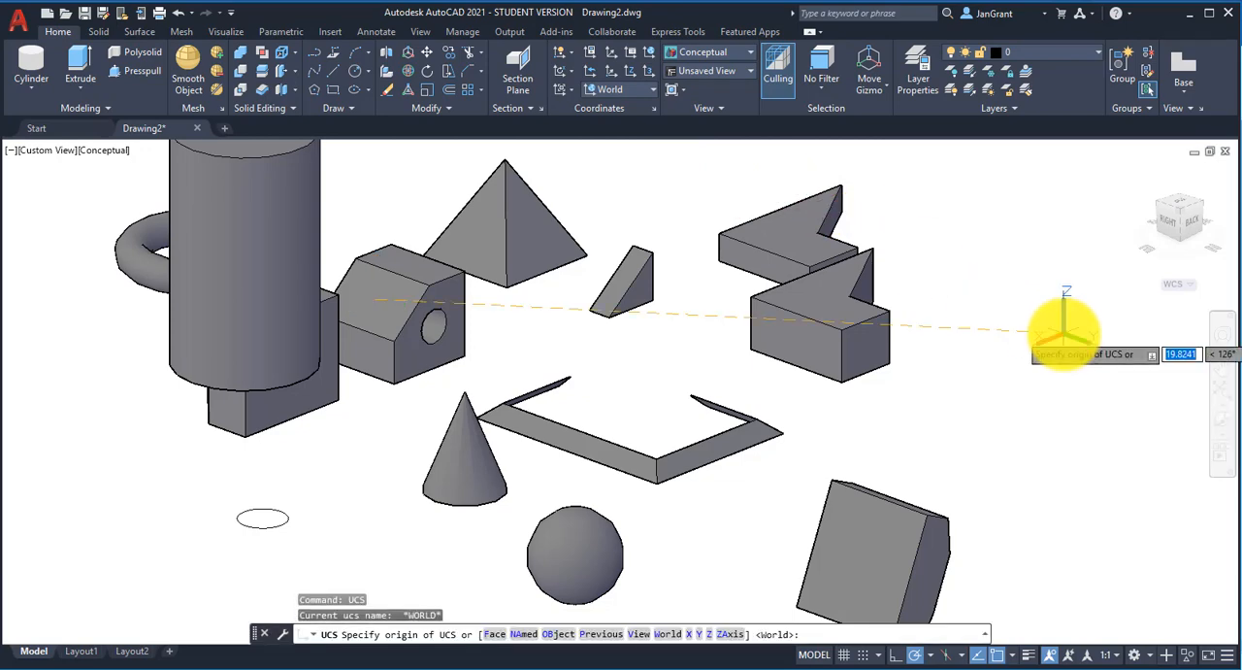
key(Return)
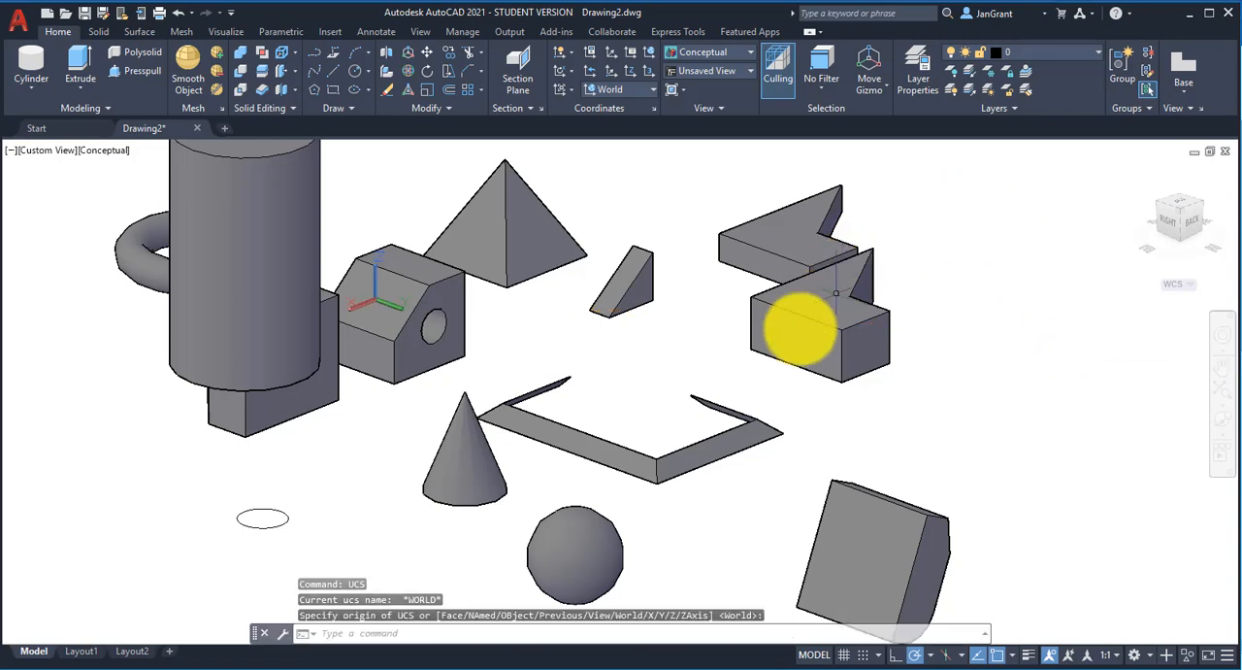
Step: Examine the solids and the World UCS icon from the Front and Right sides
scroll(554, 388, down, 2)
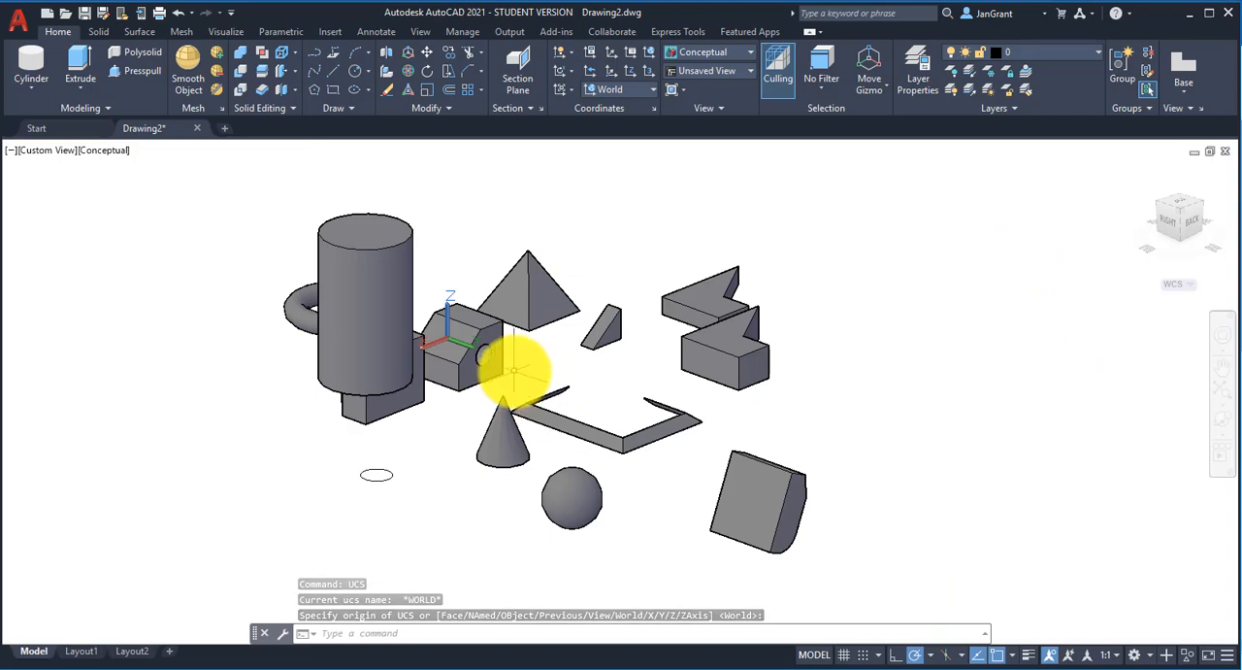
shift+middle_drag(535, 377, 790, 396)
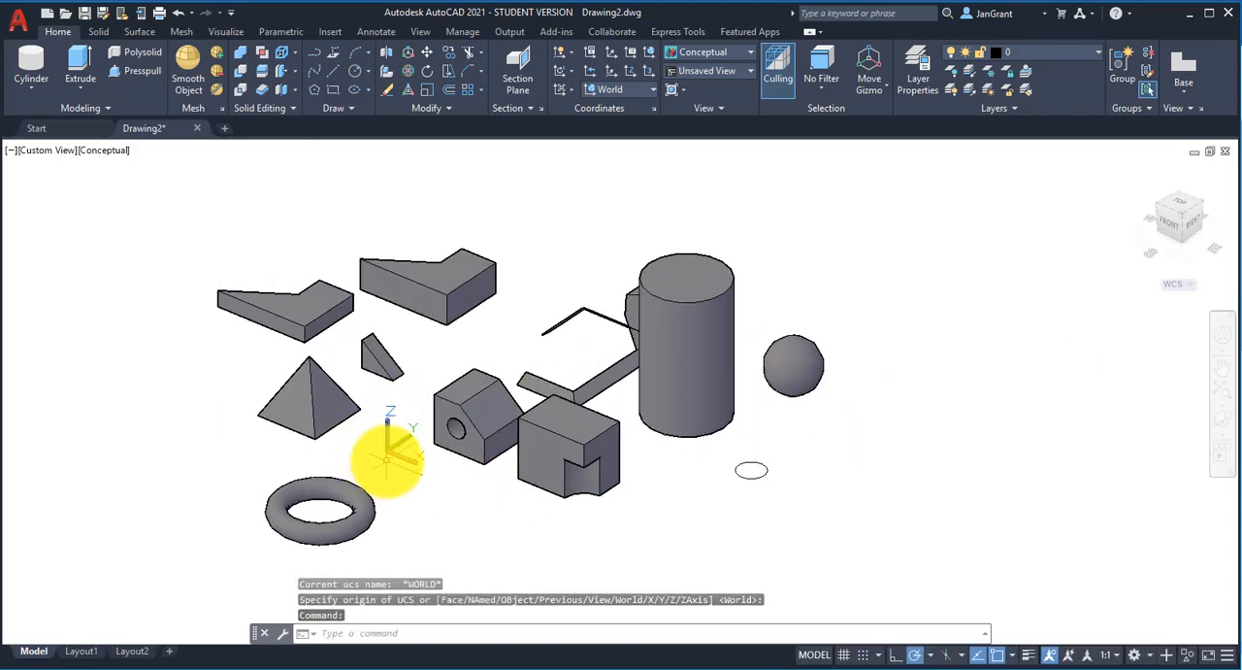
scroll(386, 471, up, 2)
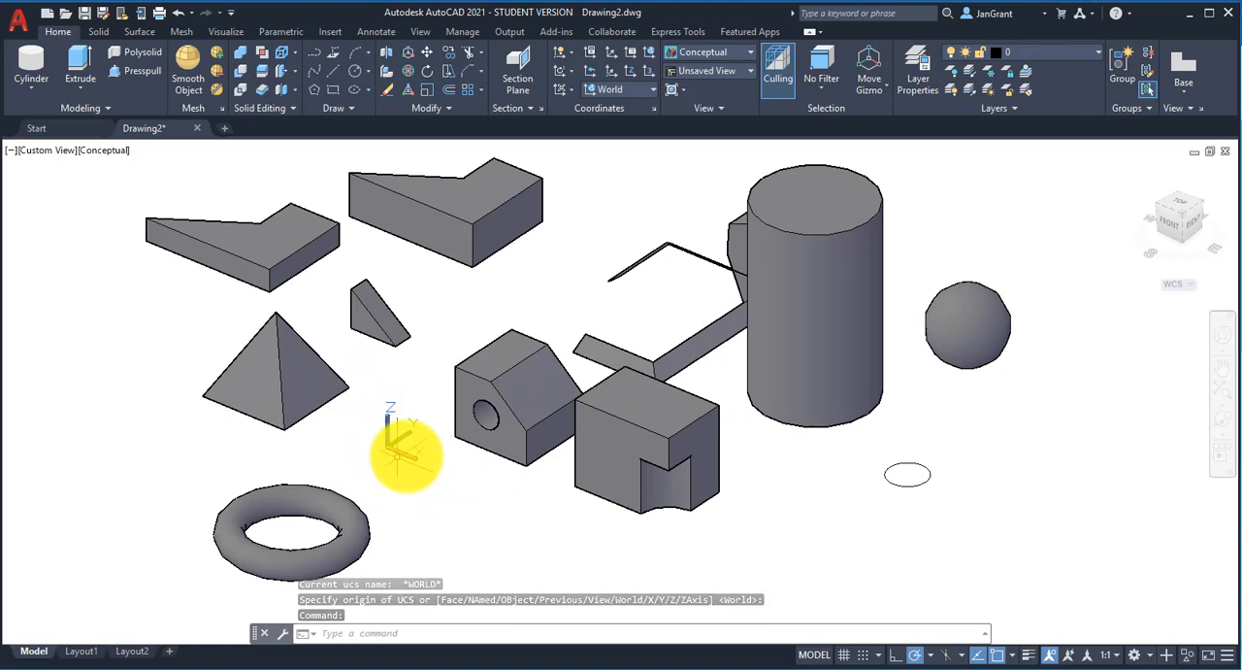
middle_drag(469, 316, 449, 360)
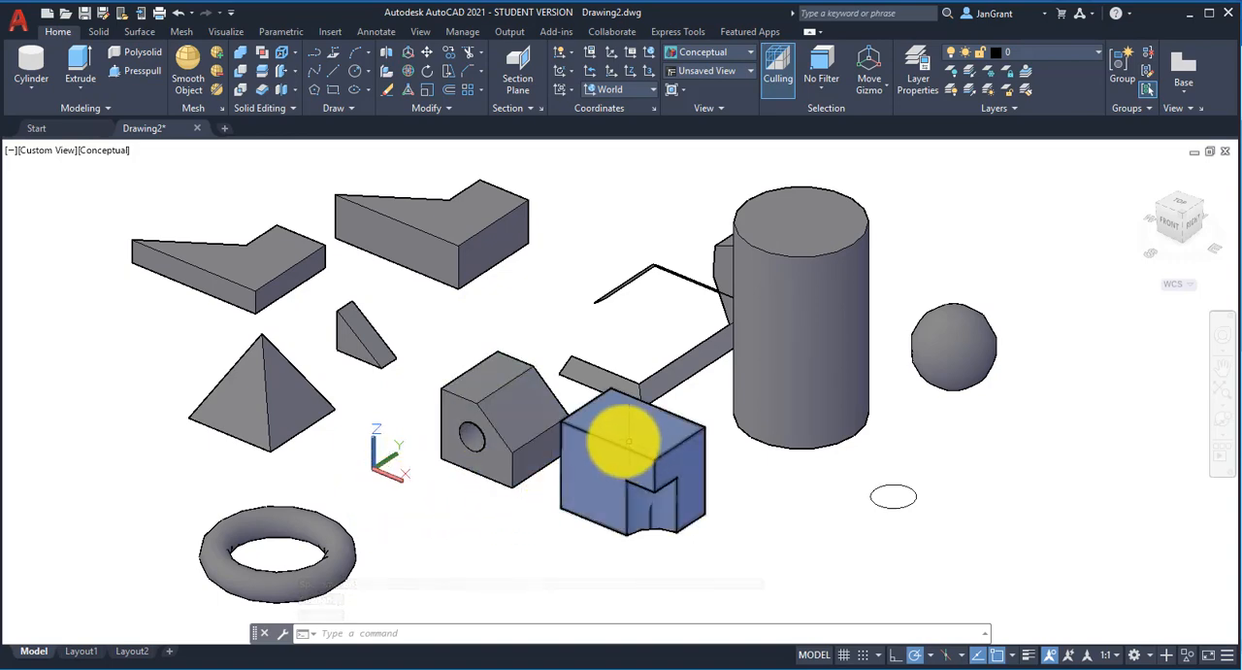
shift+right_click(619, 440)
click(512, 530)
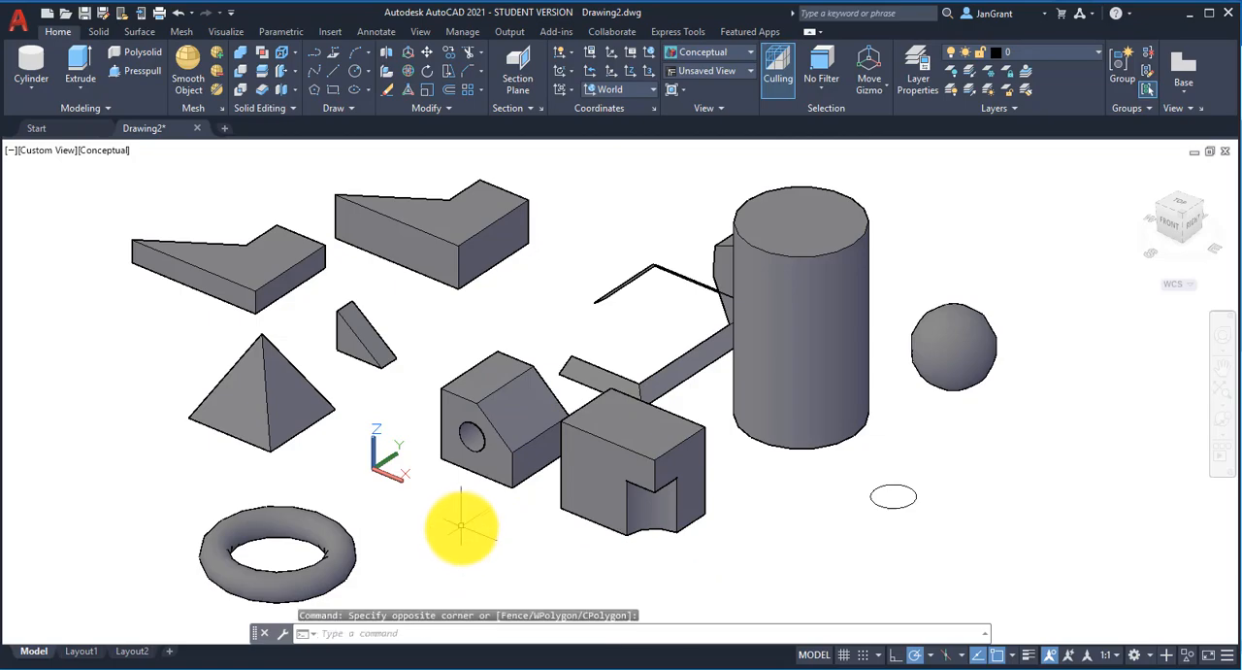
mouse_move(466, 527)
shift+middle_down()
mouse_move(422, 508)
mouse_move(263, 494)
mouse_move(327, 518)
mouse_move(463, 534)
mouse_move(492, 522)
mouse_move(454, 515)
shift+middle_up()
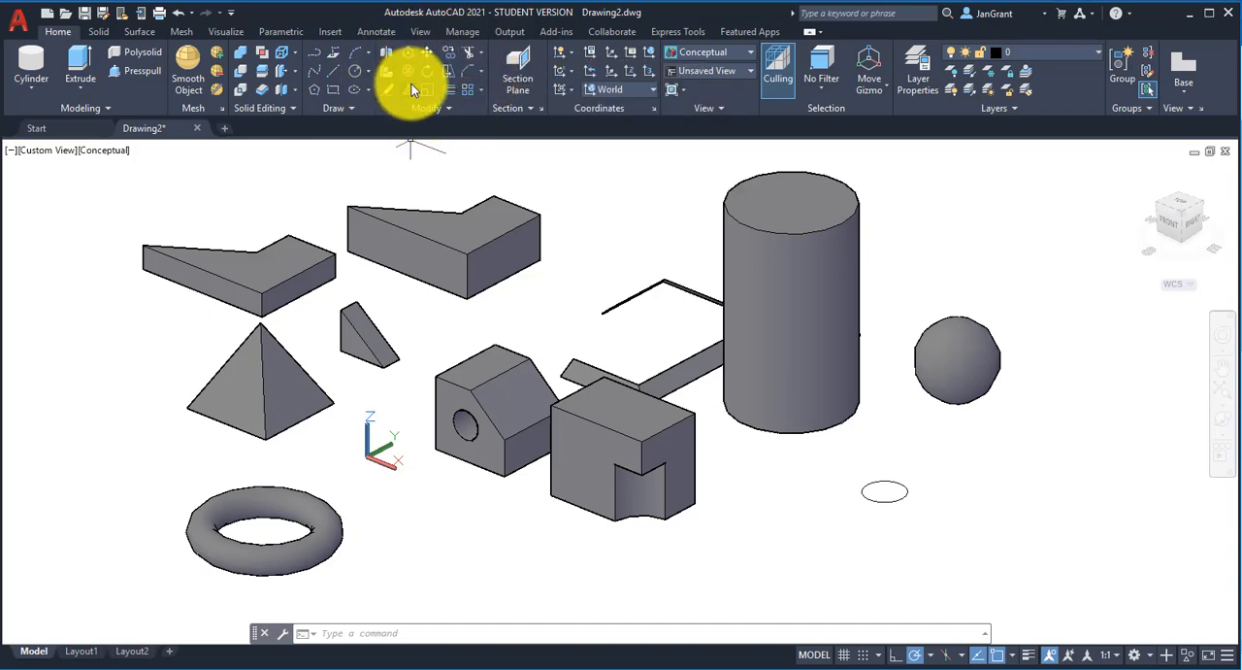
click(103, 35)
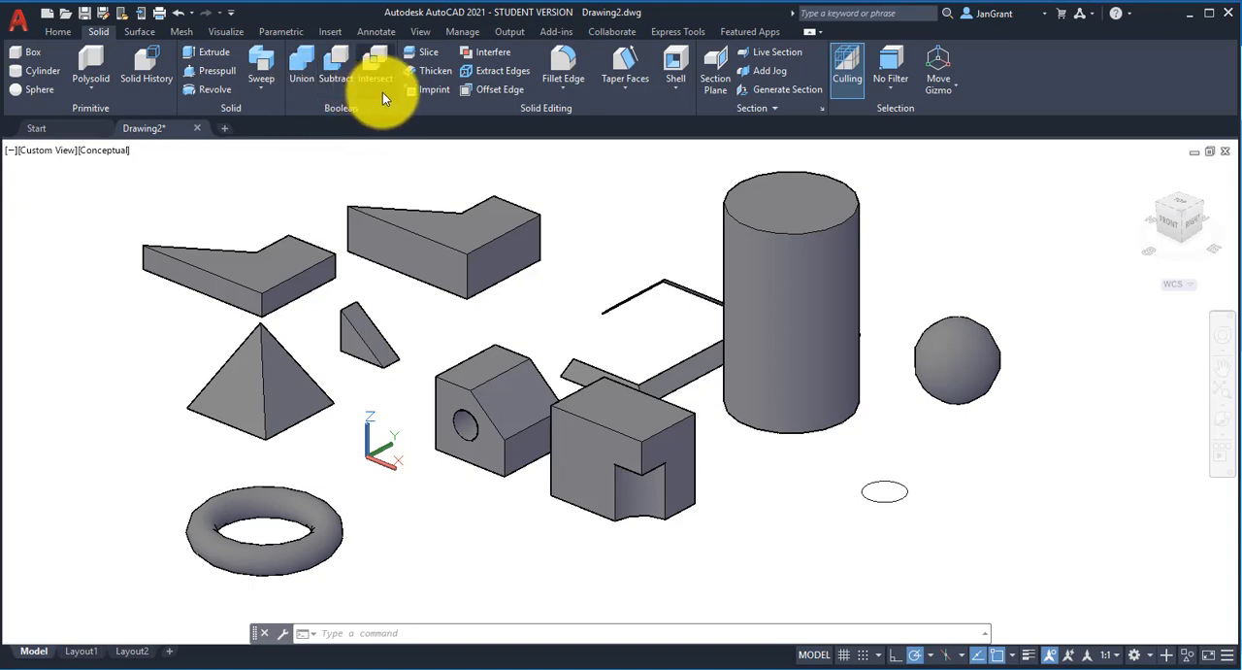
click(575, 88)
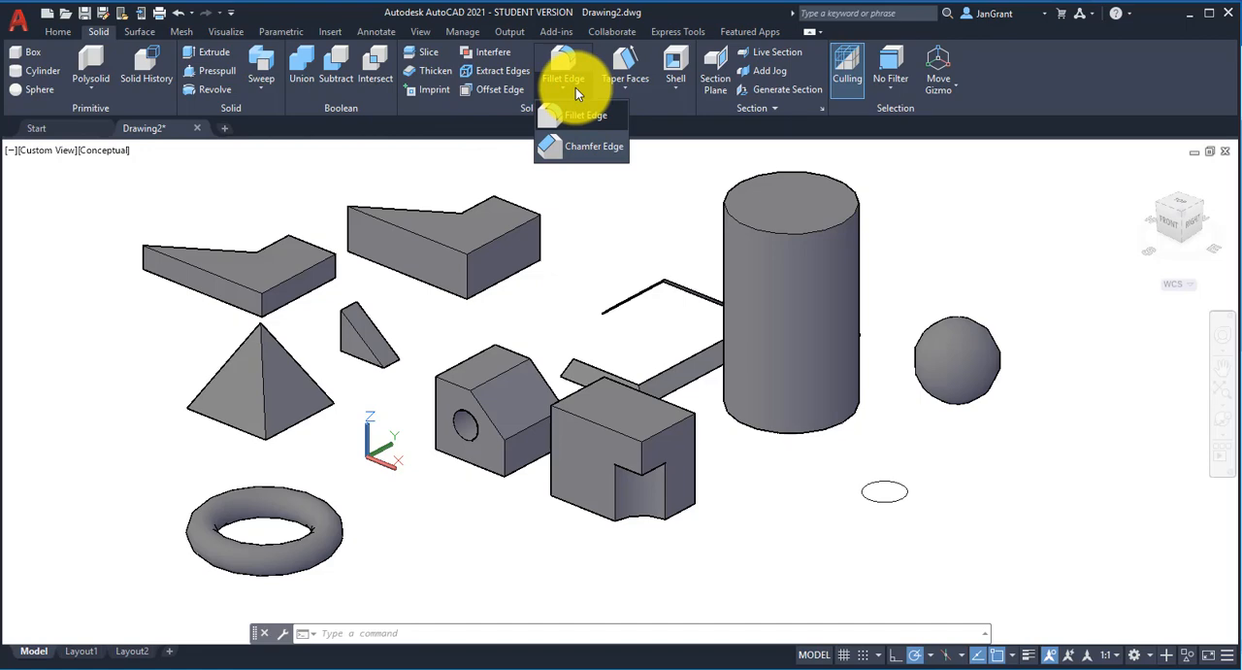
click(576, 87)
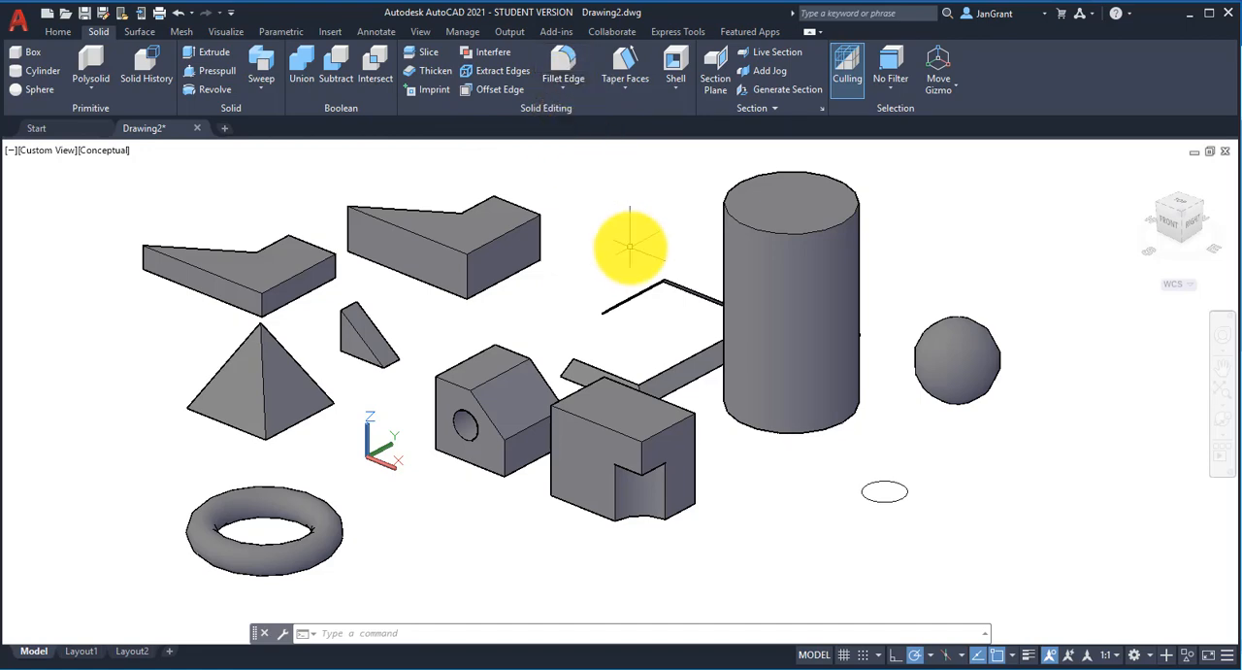